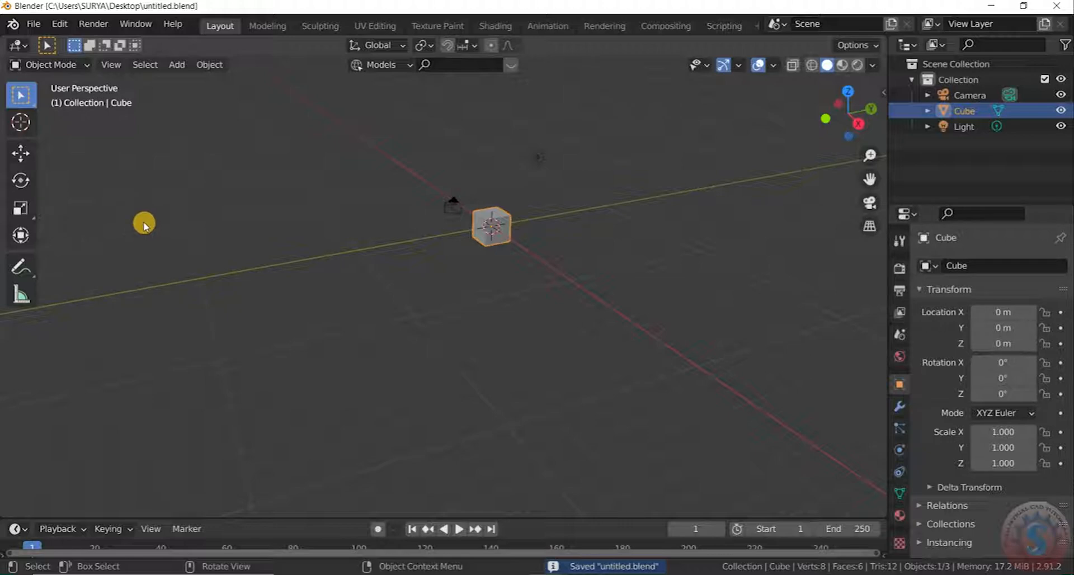
Save the Blender file with the default cube scene
scroll(477, 247, "up", 6)
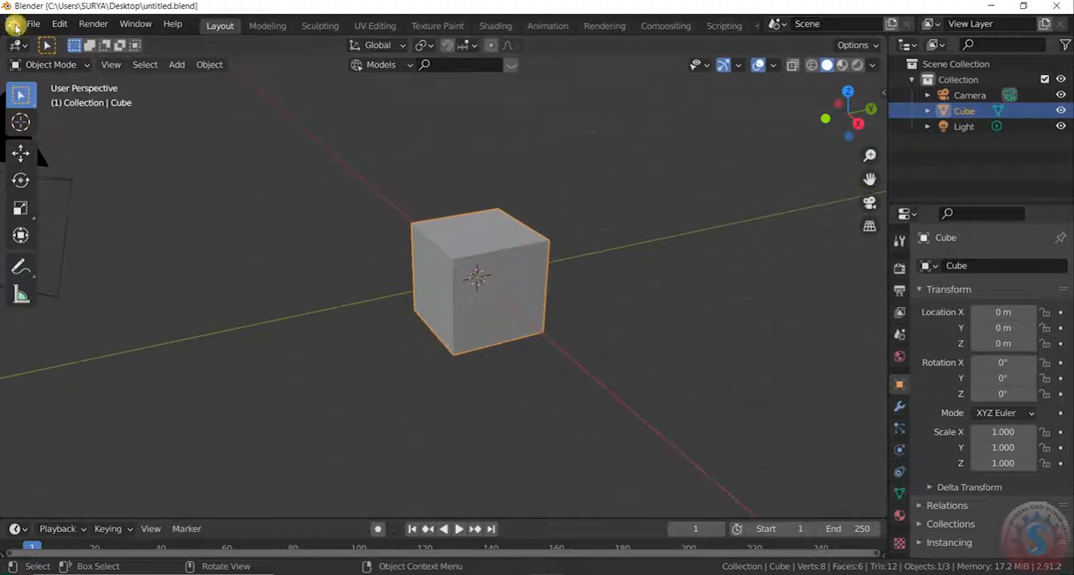
left_click(34, 23)
left_click(79, 124)
scroll(509, 317, "down", 4)
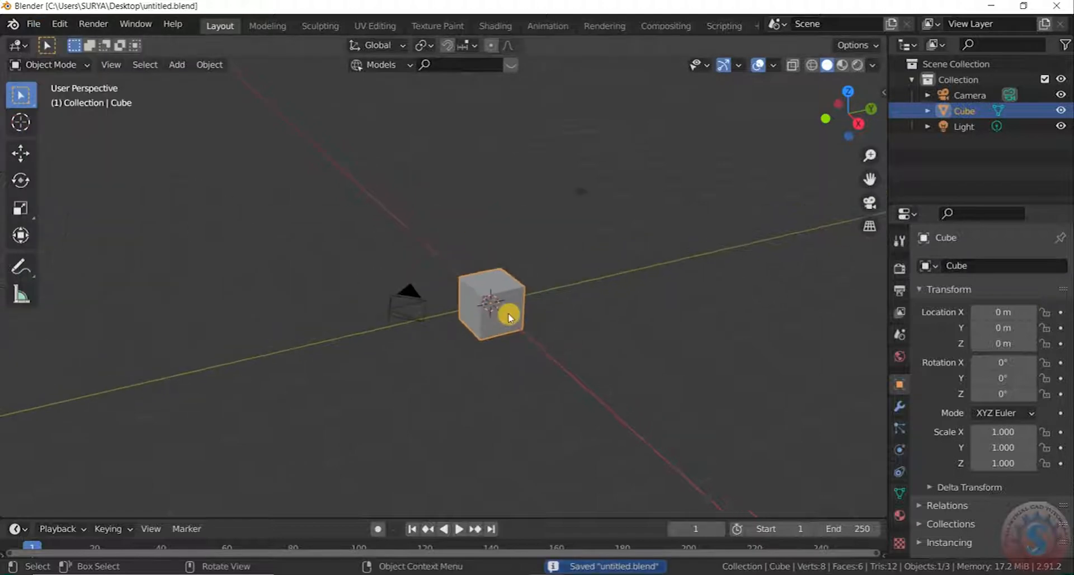
scroll(509, 314, "up", 2)
Start the Shortcut VUr key display in the viewport and set its Offset X to 677
left_click(885, 95)
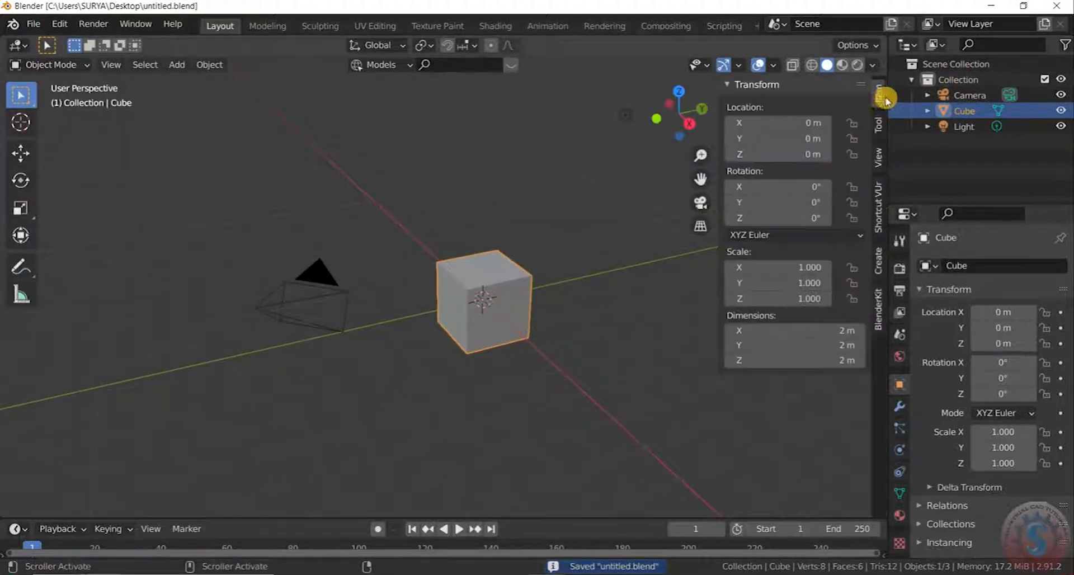
left_click(879, 215)
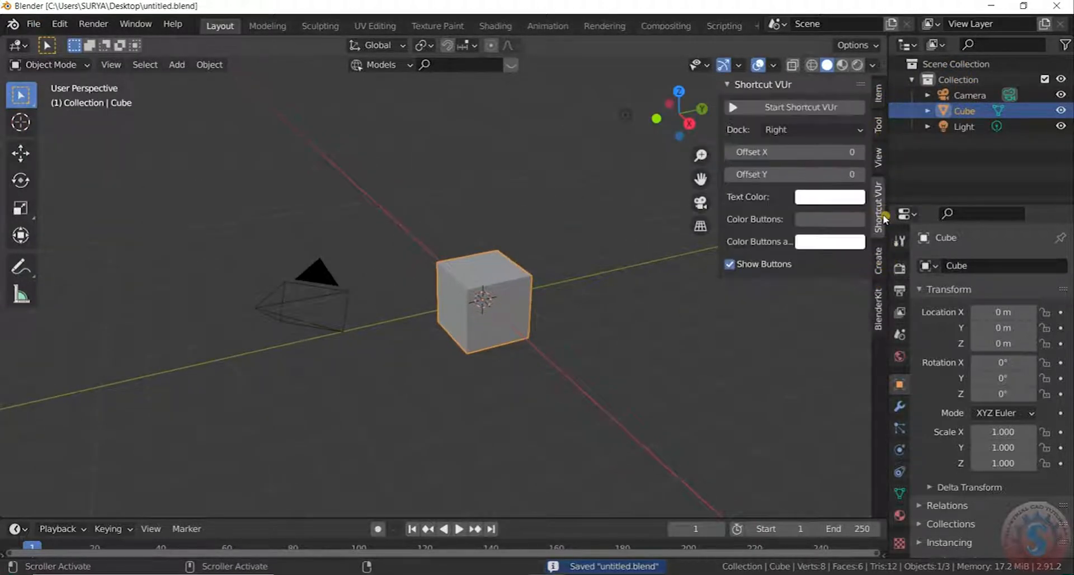
left_click(729, 109)
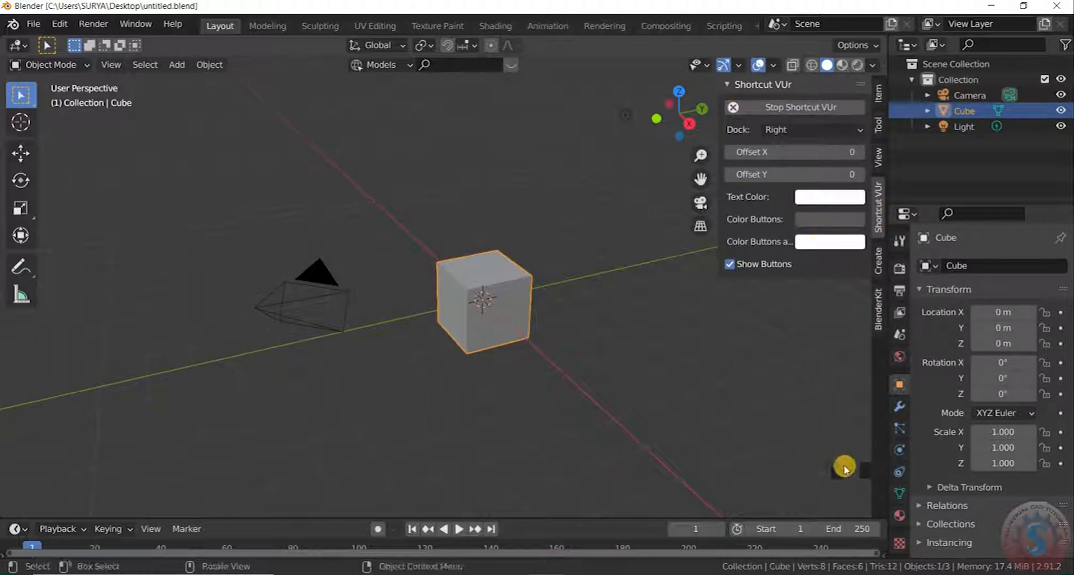
left_click_drag(783, 152, 835, 152)
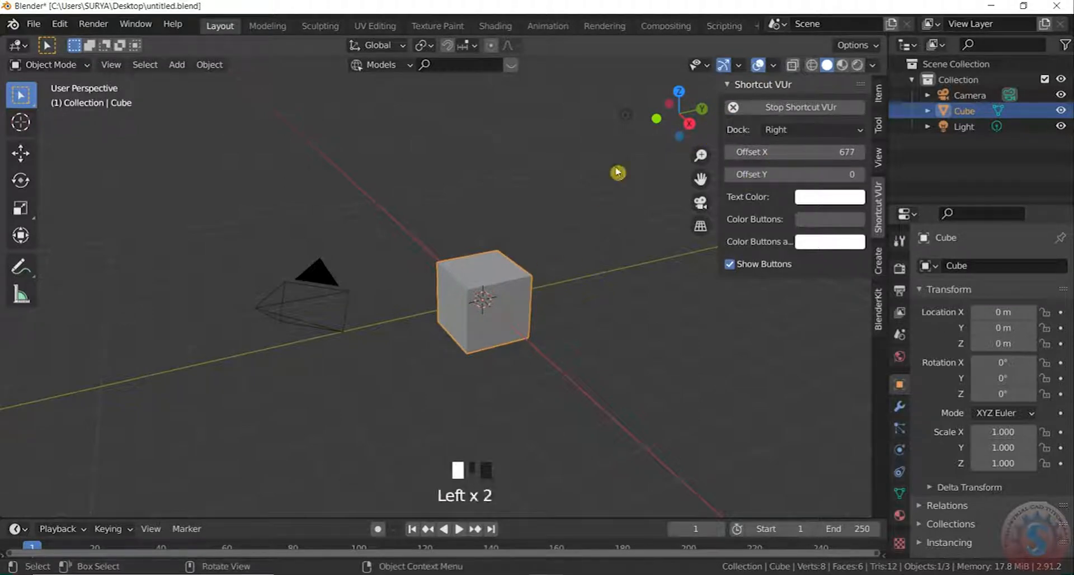
Save the file and collapse the Shortcut VUr settings
left_click(618, 172)
key("ctrl+s")
left_click(599, 216)
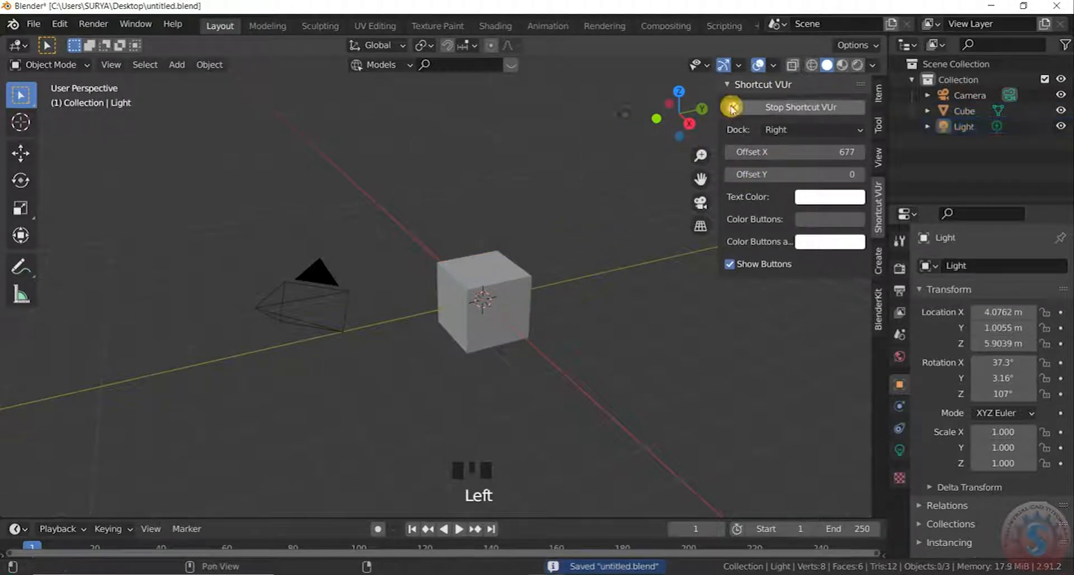
left_click(730, 83)
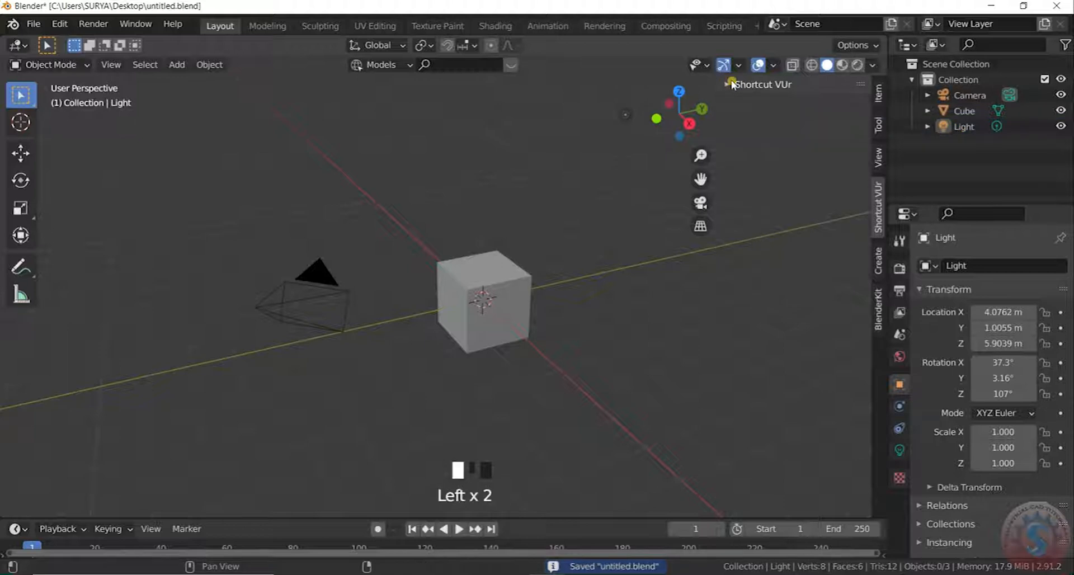
Delete the default cube from the scene
scroll(502, 359, "up", 2)
scroll(476, 275, "down", 3)
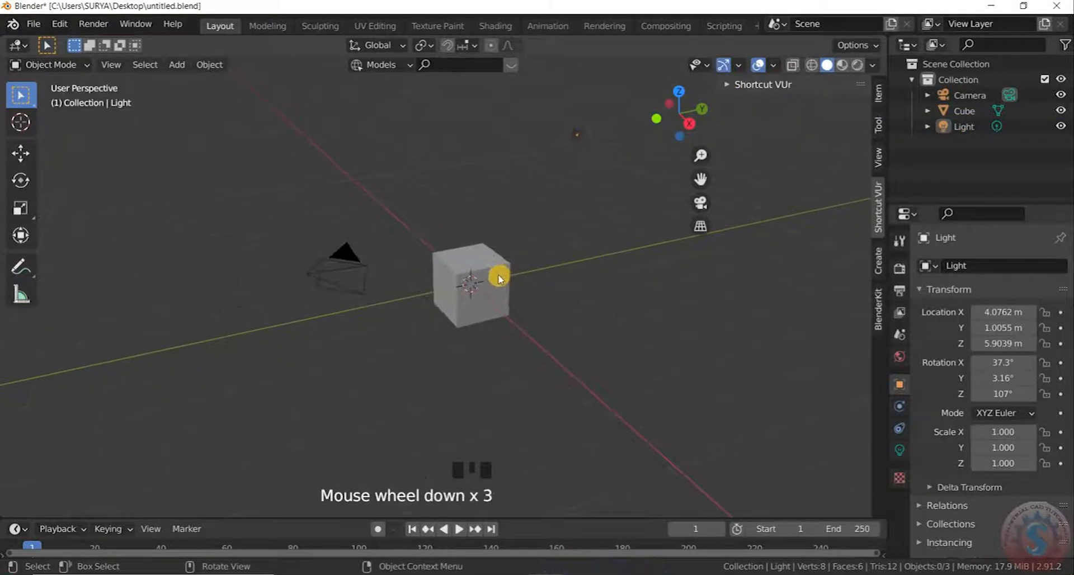
key("x")
left_click(494, 274)
left_click(486, 286)
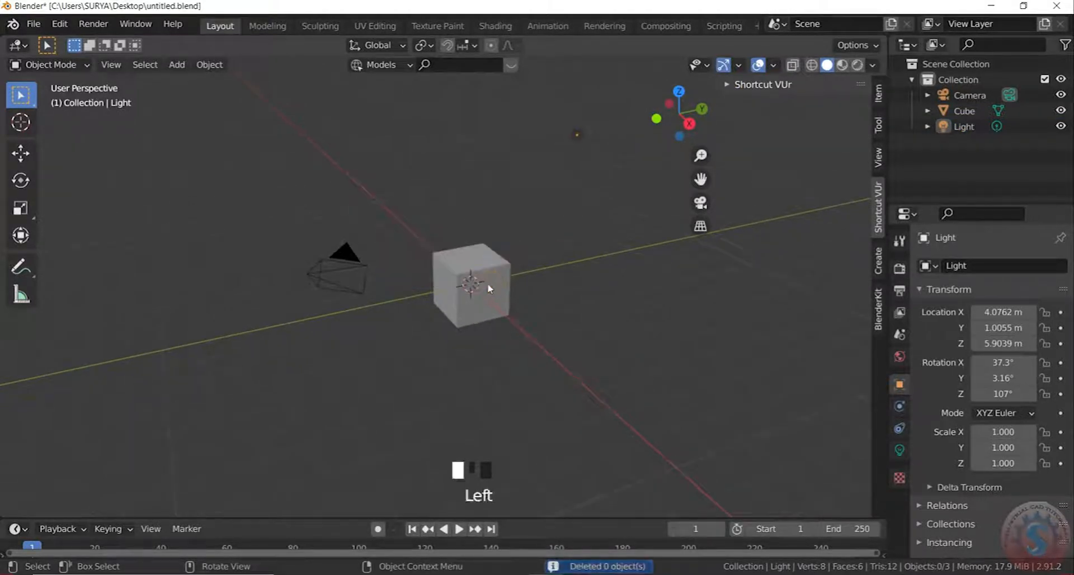
key("x")
left_click(487, 285)
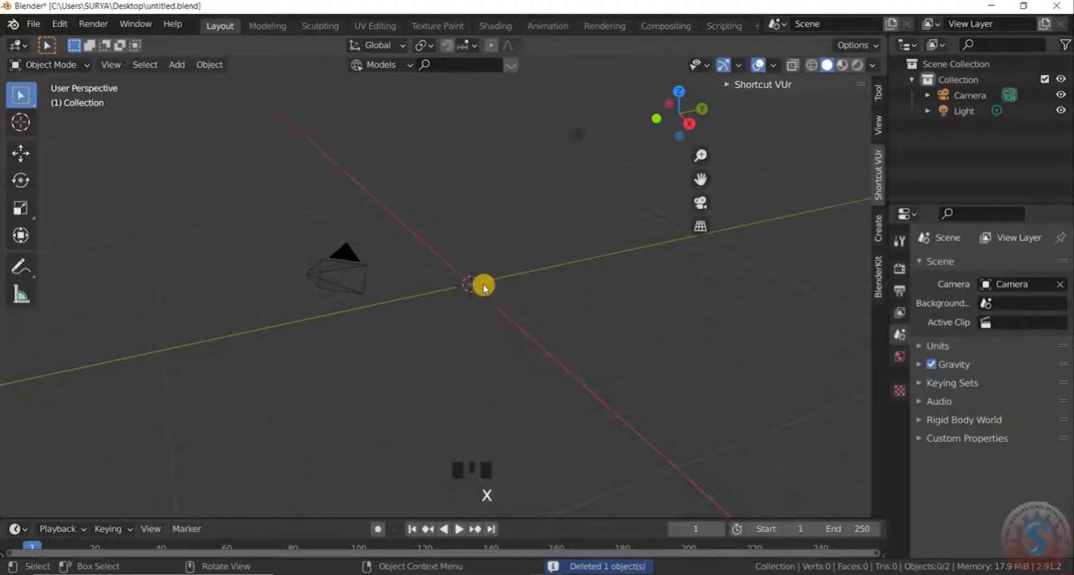
Add a mesh cylinder at the world origin
scroll(481, 286, "up", 2)
key("shift+a")
mouse_move(477, 263)
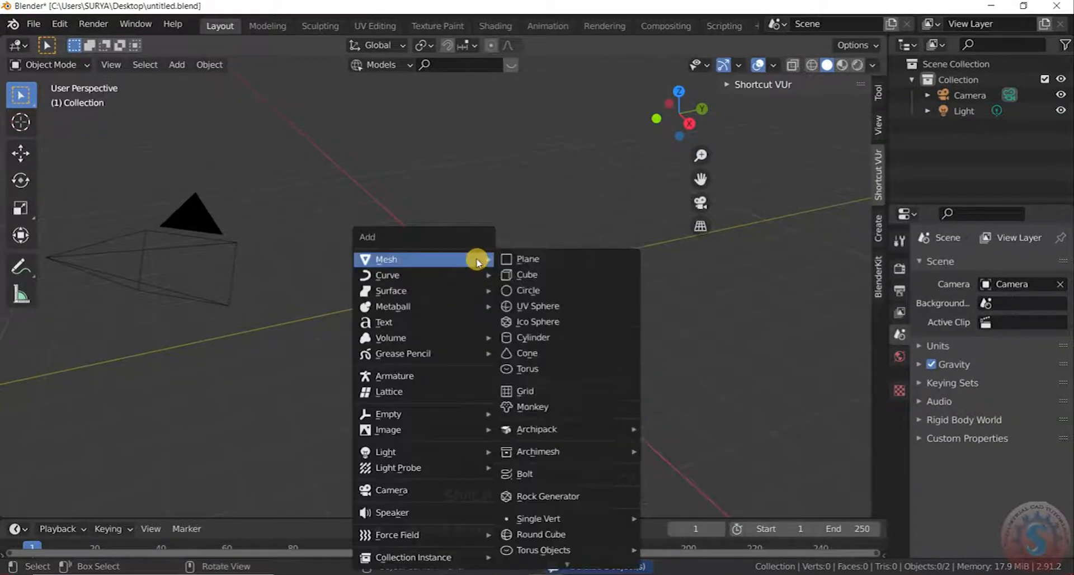
left_click(529, 342)
scroll(499, 334, "down", 1)
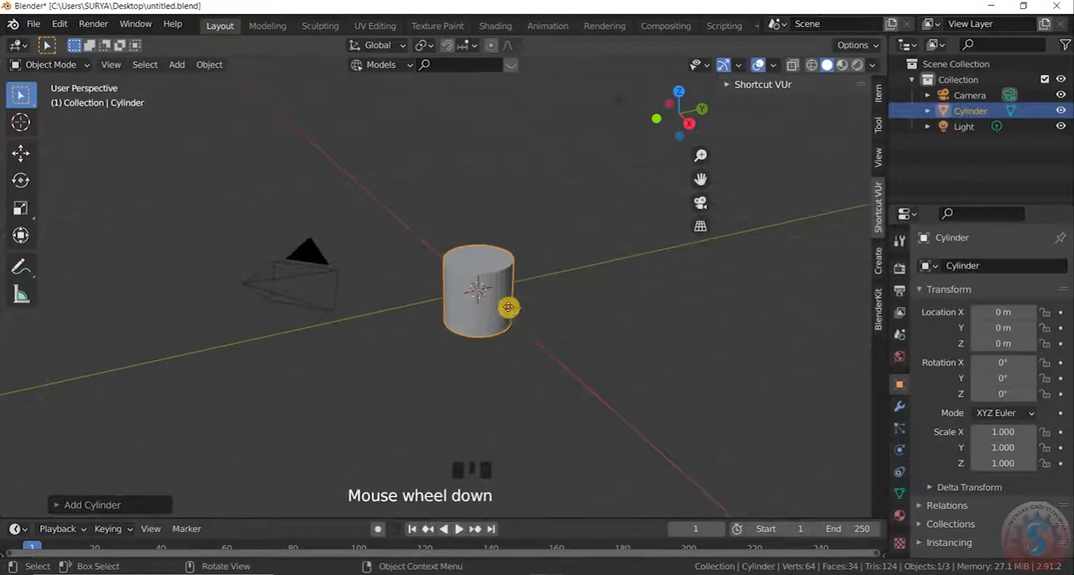
Move the cylinder up 1 m along the Z axis so that its base rests on the ground grid
key("g")
key("z")
left_click(488, 284)
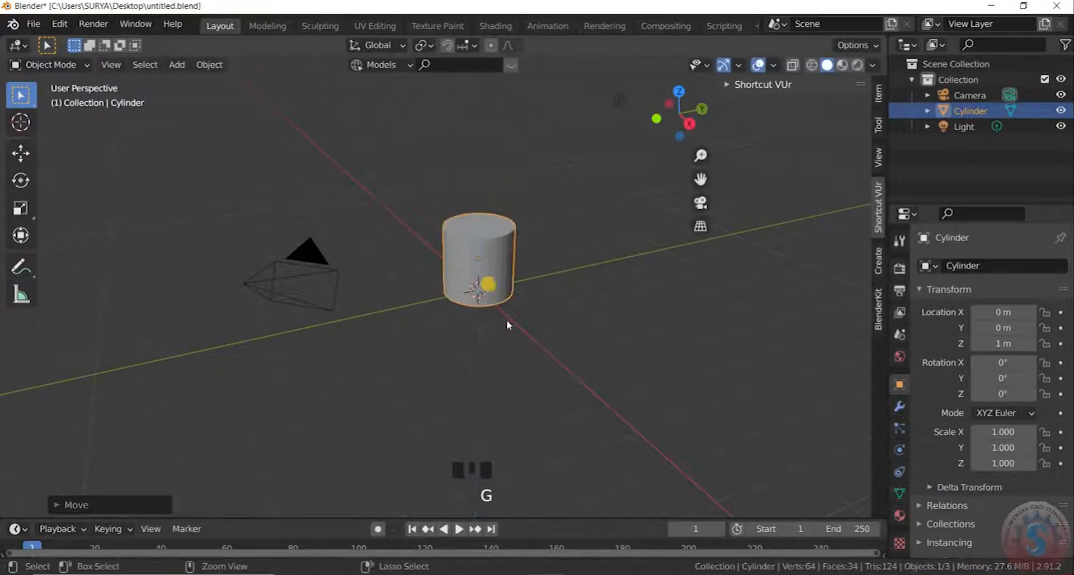
scroll(525, 322, "down", 3)
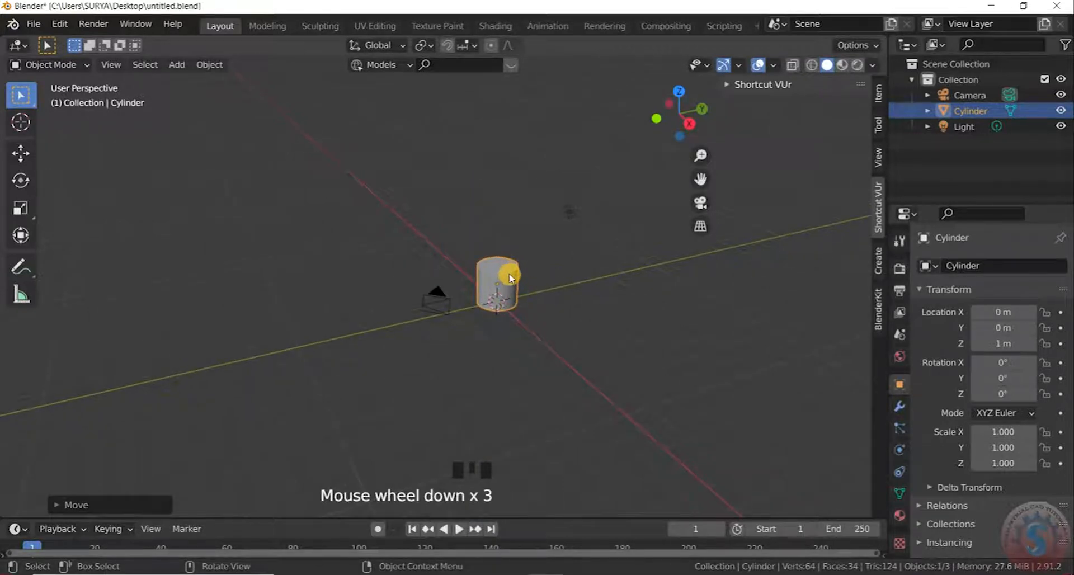
Save the file with the raised cylinder
scroll(509, 277, "up", 6)
scroll(509, 274, "down", 6)
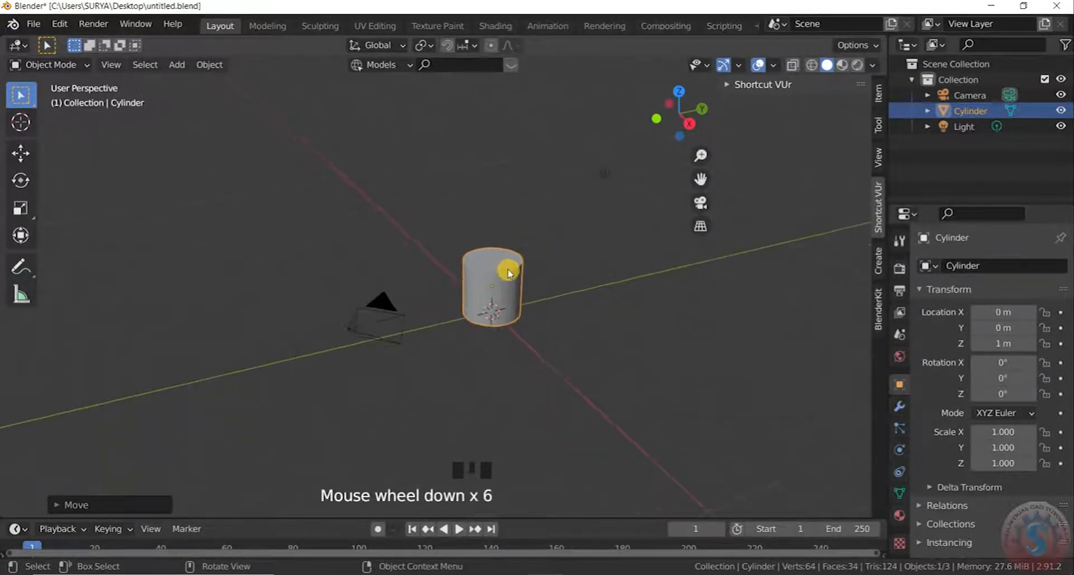
scroll(509, 273, "up", 1)
left_click(34, 24)
left_click(66, 122)
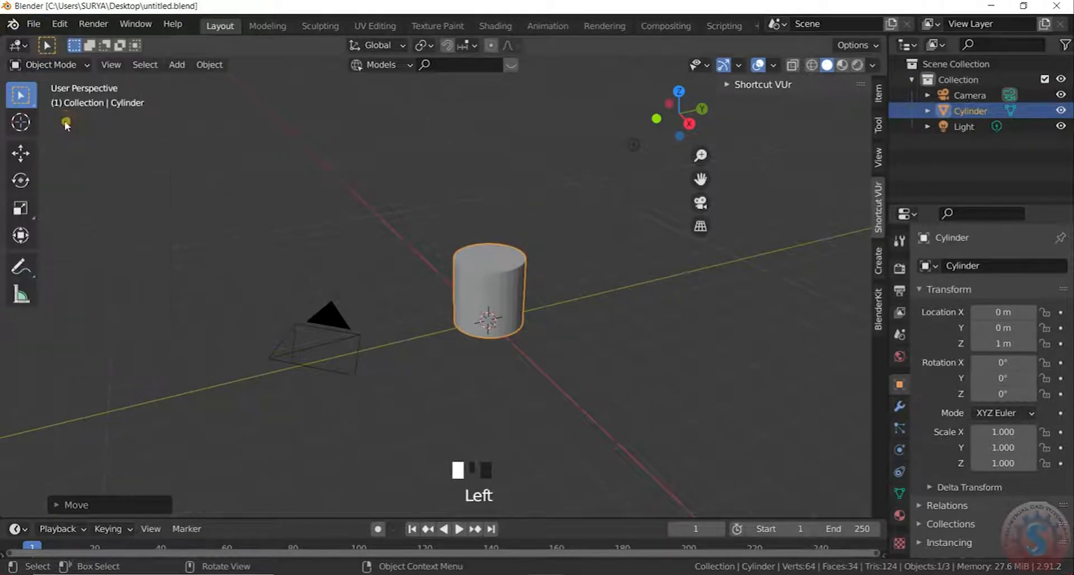
Hide the light and the camera in the viewport and deselect the cylinder
left_click(1060, 127)
left_click(1060, 95)
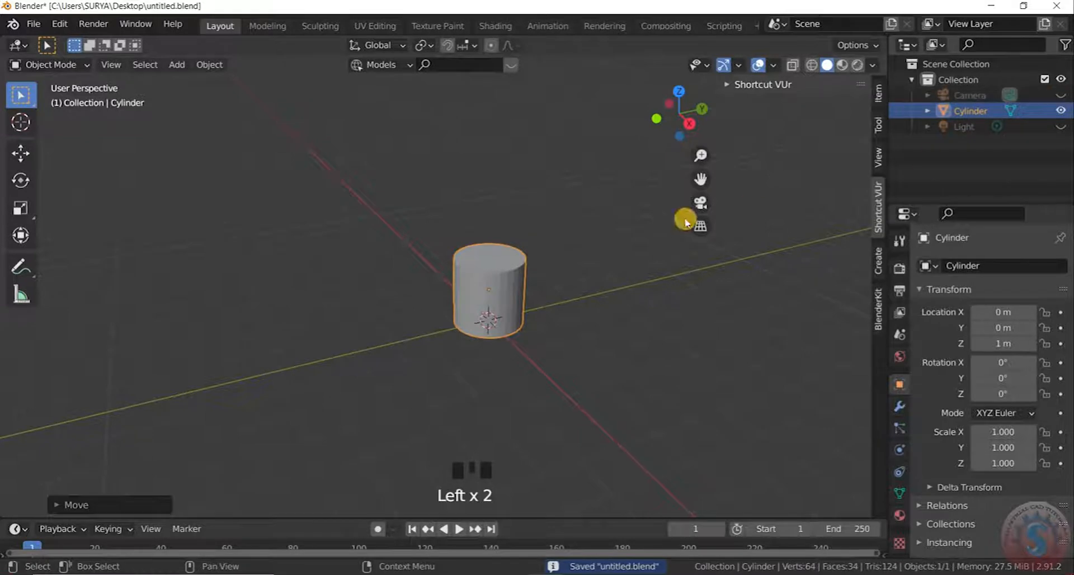
scroll(400, 357, "up", 5)
left_click(334, 319)
scroll(240, 324, "down", 1)
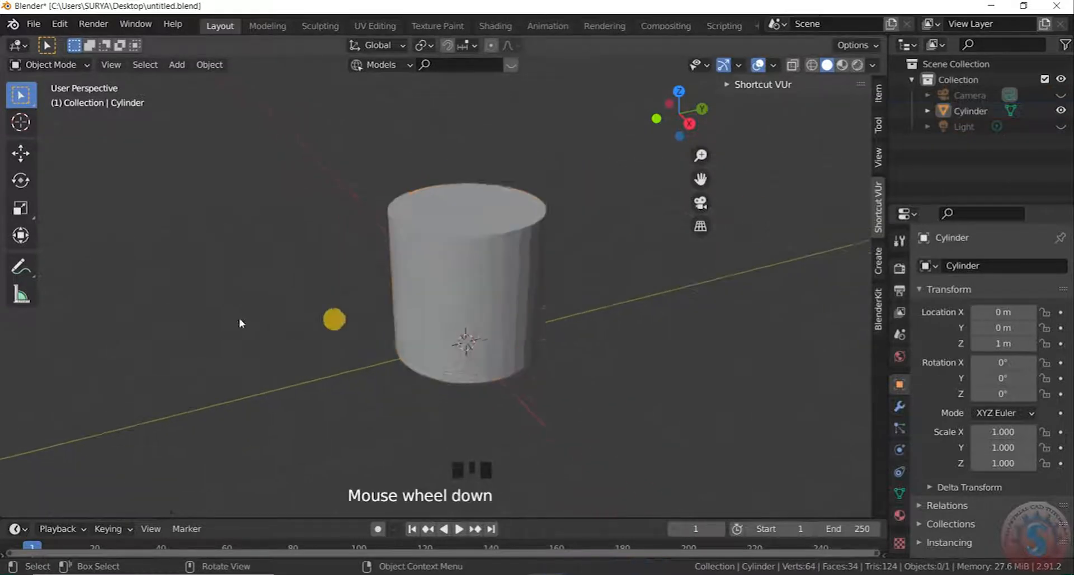
Save the file with the light and camera hidden
scroll(367, 290, "up", 2)
left_click(34, 24)
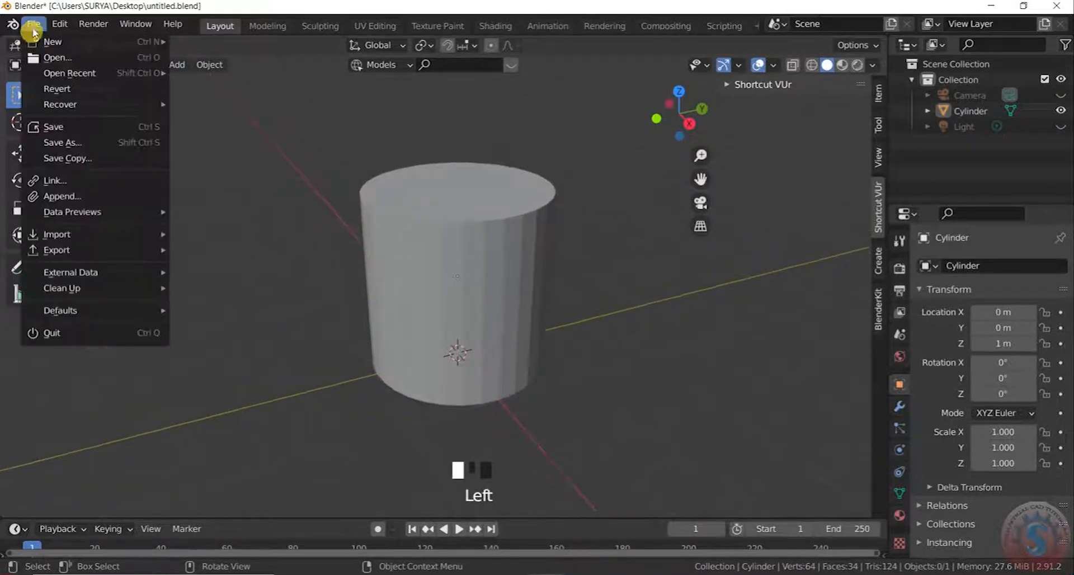
left_click(54, 124)
scroll(444, 215, "down", 3)
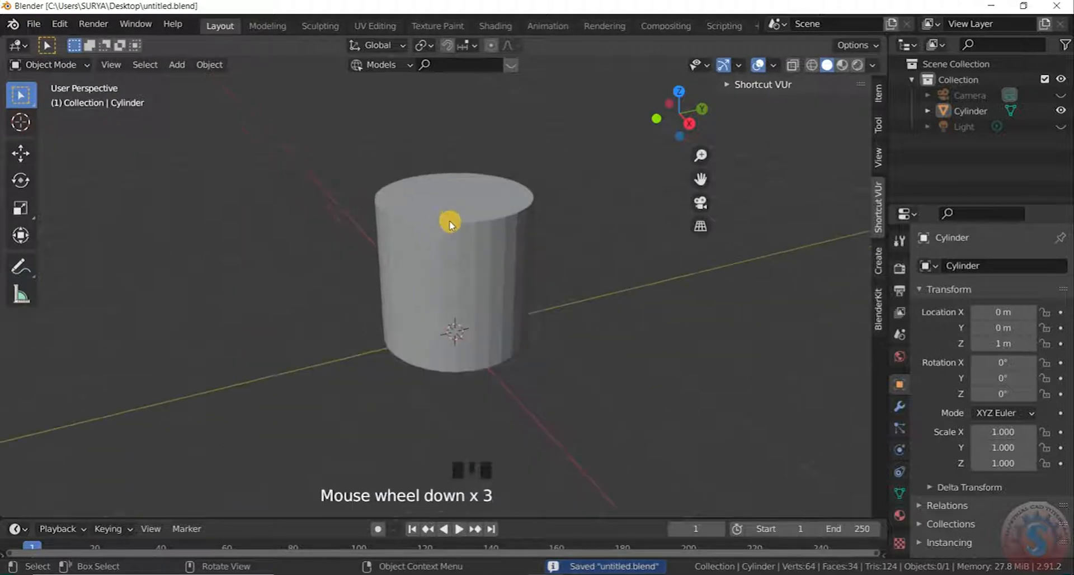
scroll(450, 246, "up", 1)
scroll(429, 232, "down", 2)
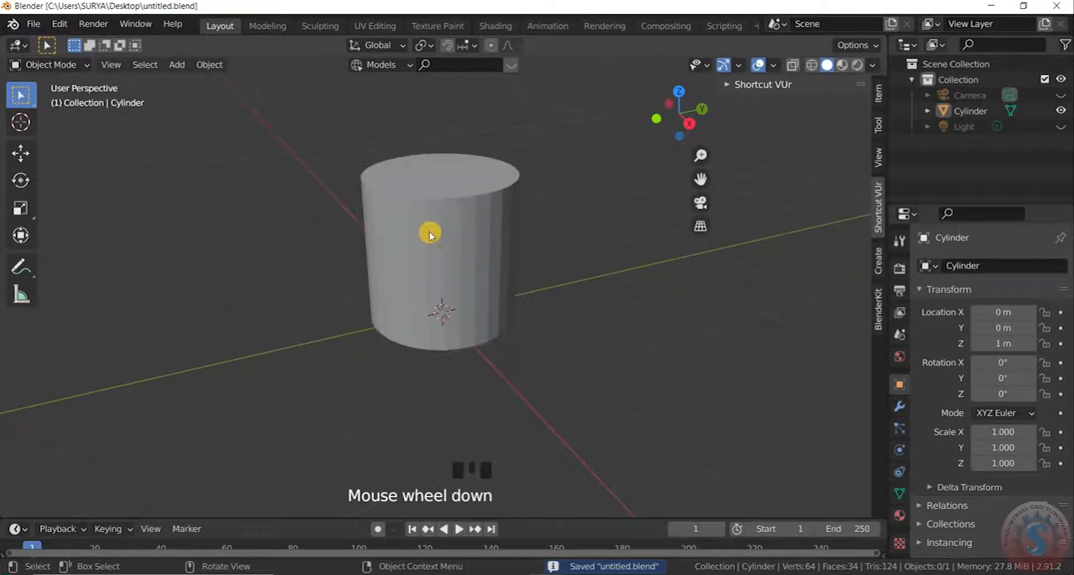
scroll(462, 232, "up", 1)
Add nine horizontal loop cuts around the cylinder's side in Edit Mode, ending back in Object Mode
left_click(464, 235)
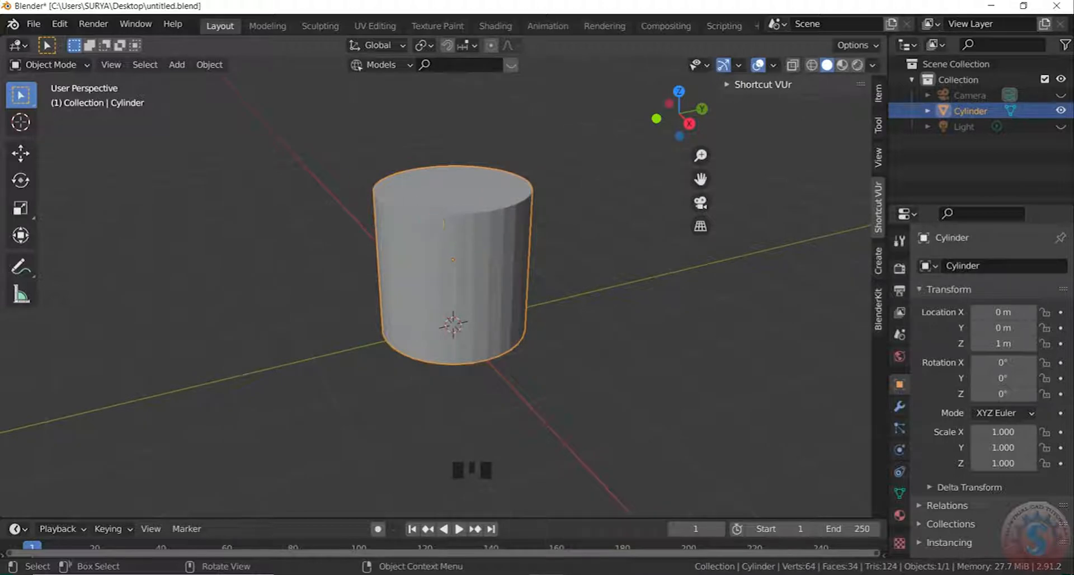
left_click(51, 64)
left_click(49, 97)
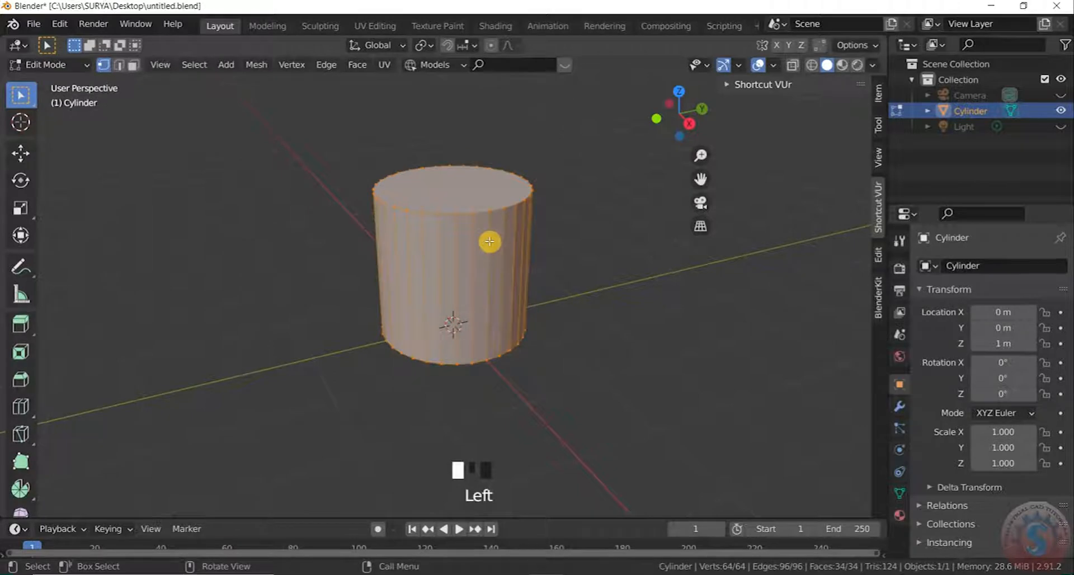
key("ctrl+r")
scroll(487, 244, "up", 5)
scroll(485, 245, "up", 6)
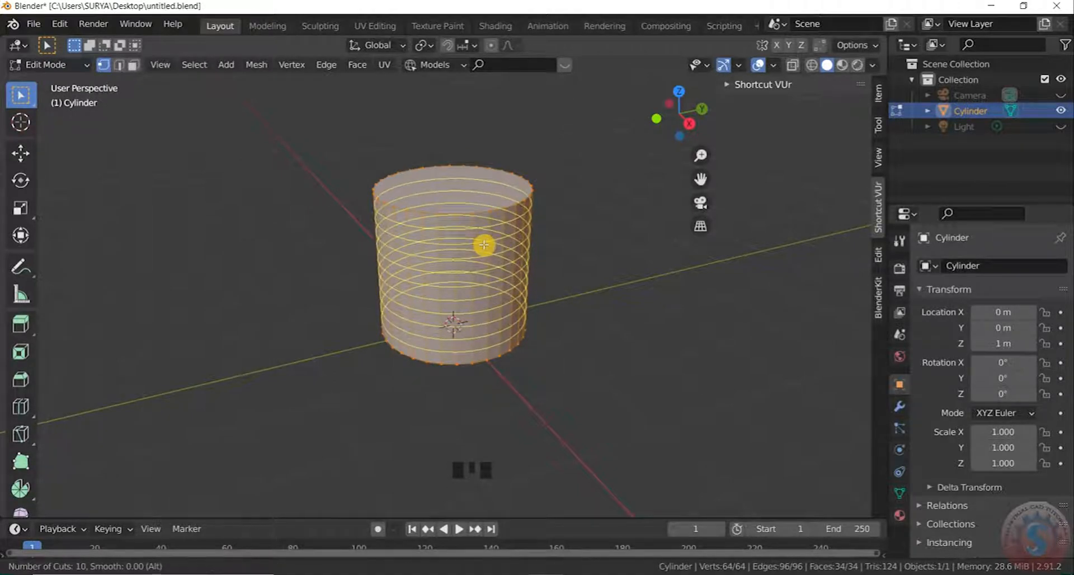
left_click(484, 245)
left_click(528, 231)
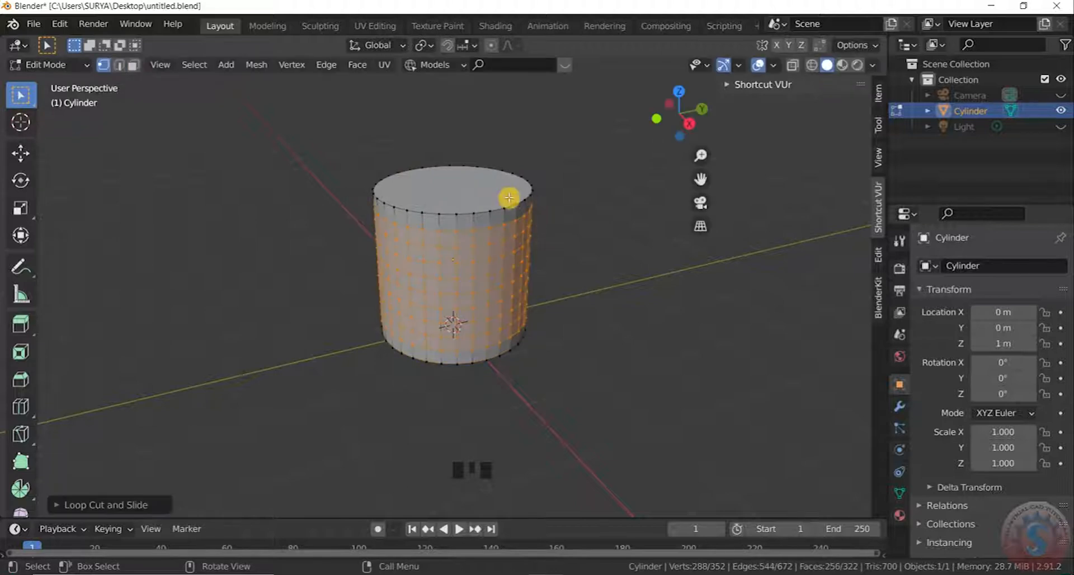
left_click(84, 65)
left_click(70, 82)
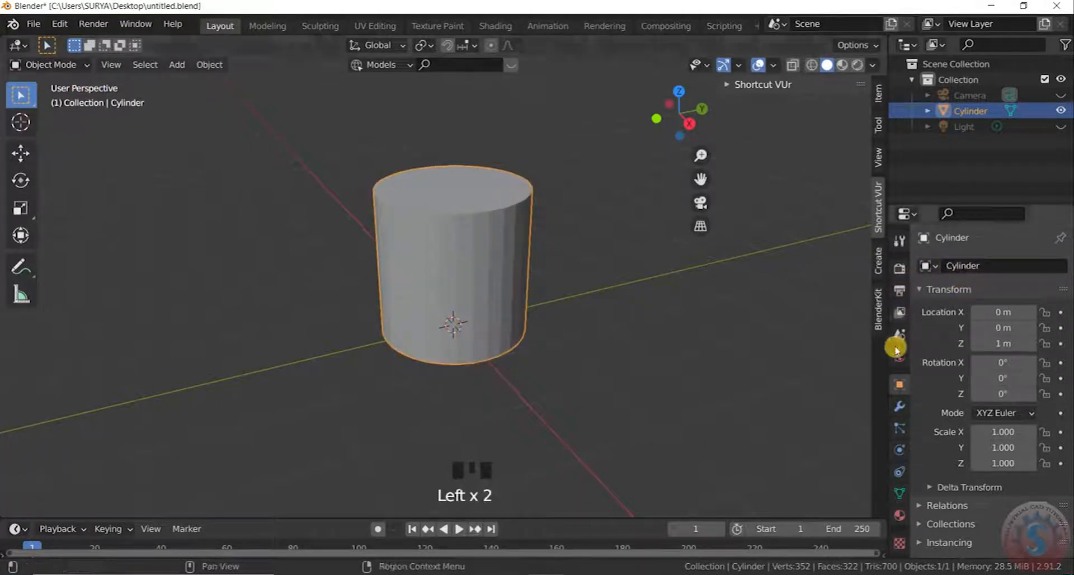
Add a Wireframe modifier to the cylinder
left_click(898, 407)
left_click(949, 264)
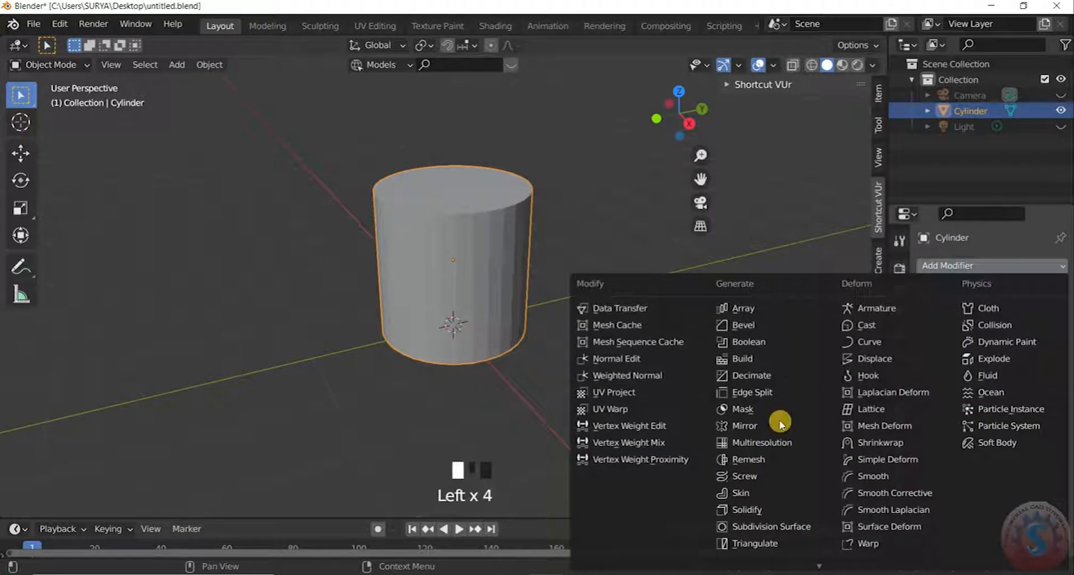
scroll(783, 422, "down", 3)
scroll(786, 425, "down", 16)
scroll(786, 425, "down", 8)
scroll(785, 425, "down", 20)
scroll(786, 425, "down", 13)
scroll(786, 425, "down", 20)
scroll(785, 425, "down", 10)
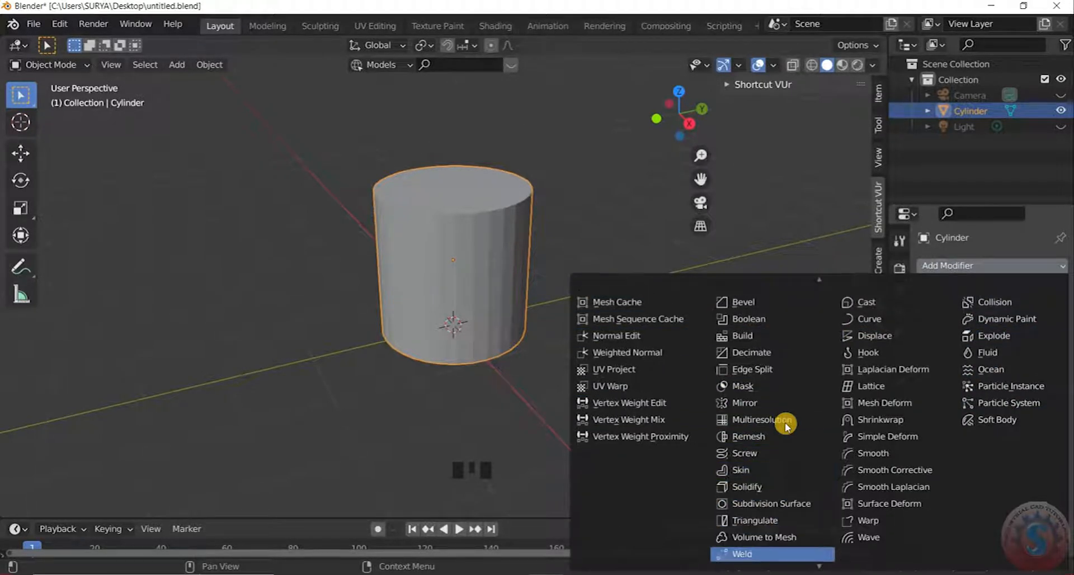
scroll(786, 425, "down", 1)
key("Return")
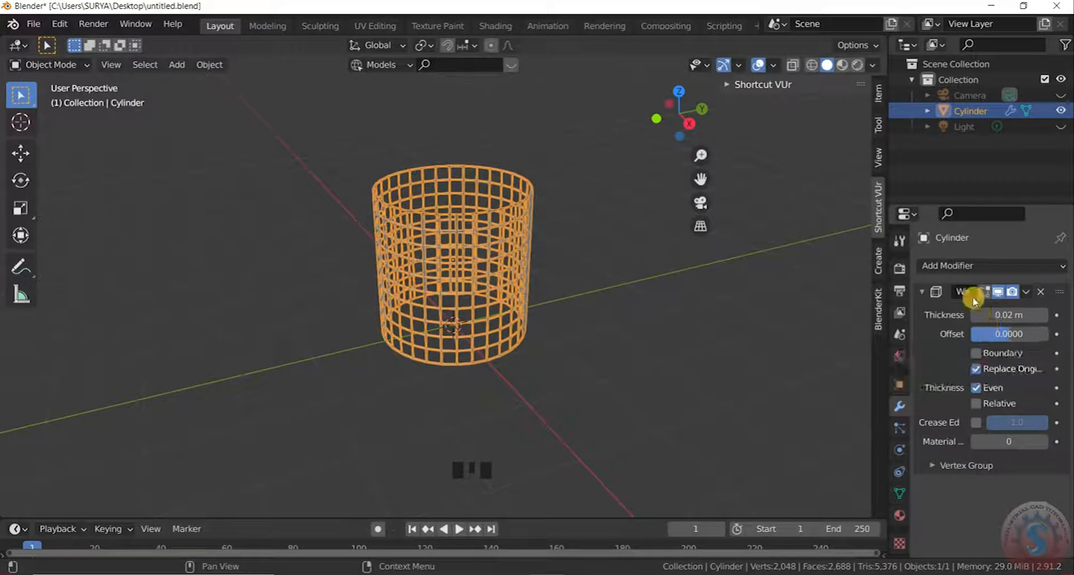
Add a Subdivision Surface modifier to the cylinder below the Wireframe modifier
left_click(966, 267)
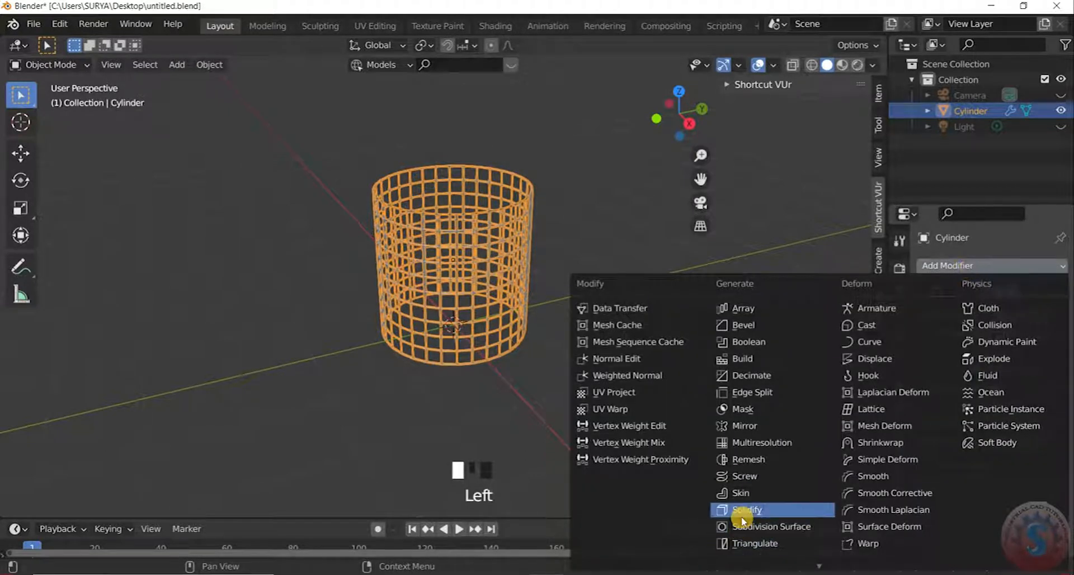
scroll(744, 509, "down", 2)
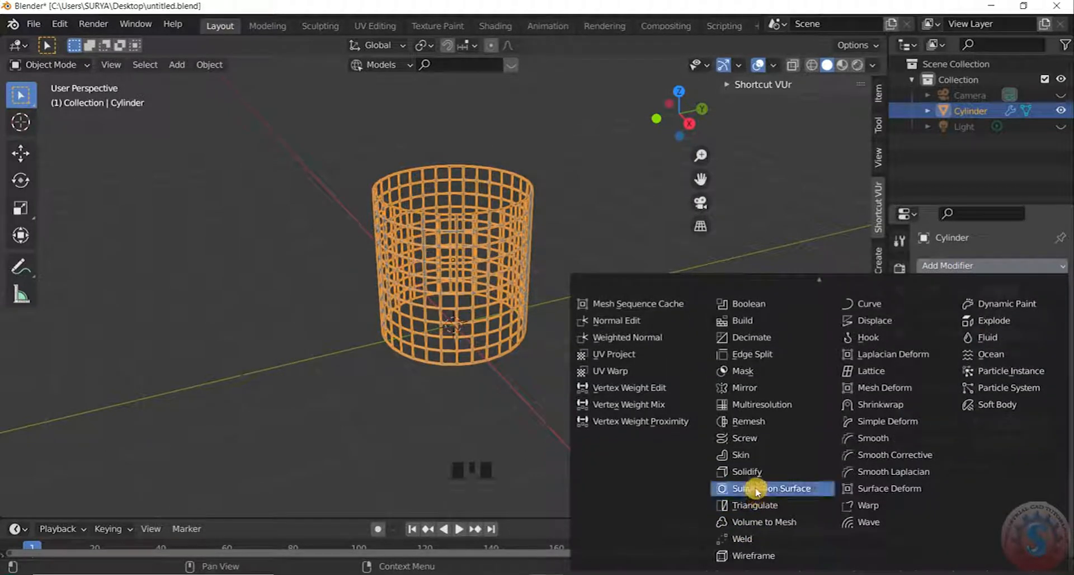
left_click(756, 490)
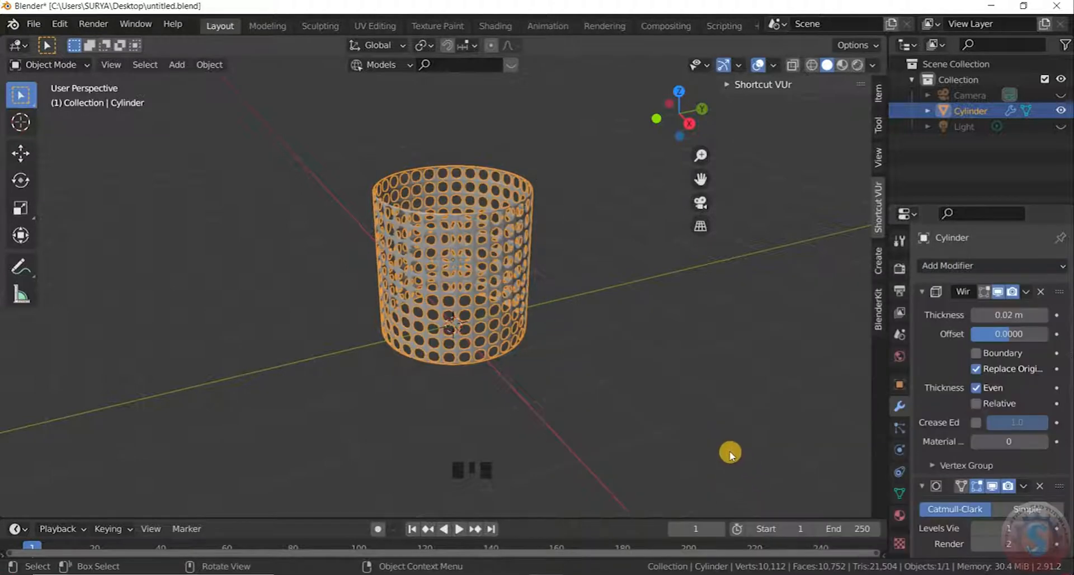
scroll(450, 227, "up", 4)
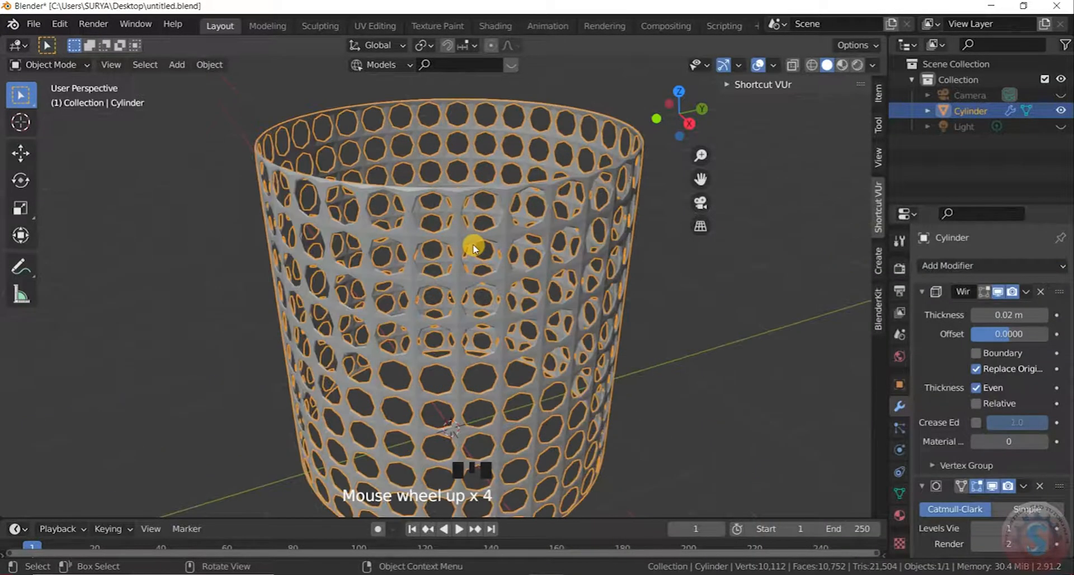
left_click(1009, 316)
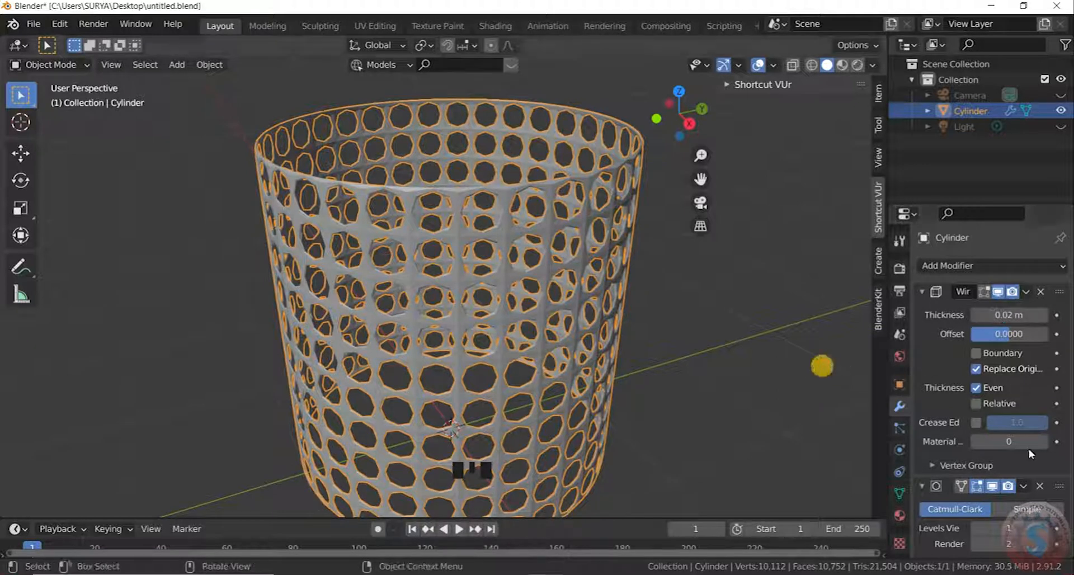
Set both the viewport and render levels of the cylinder's Subdivision Surface modifier to 4
scroll(1012, 470, "down", 3)
left_click(1021, 491)
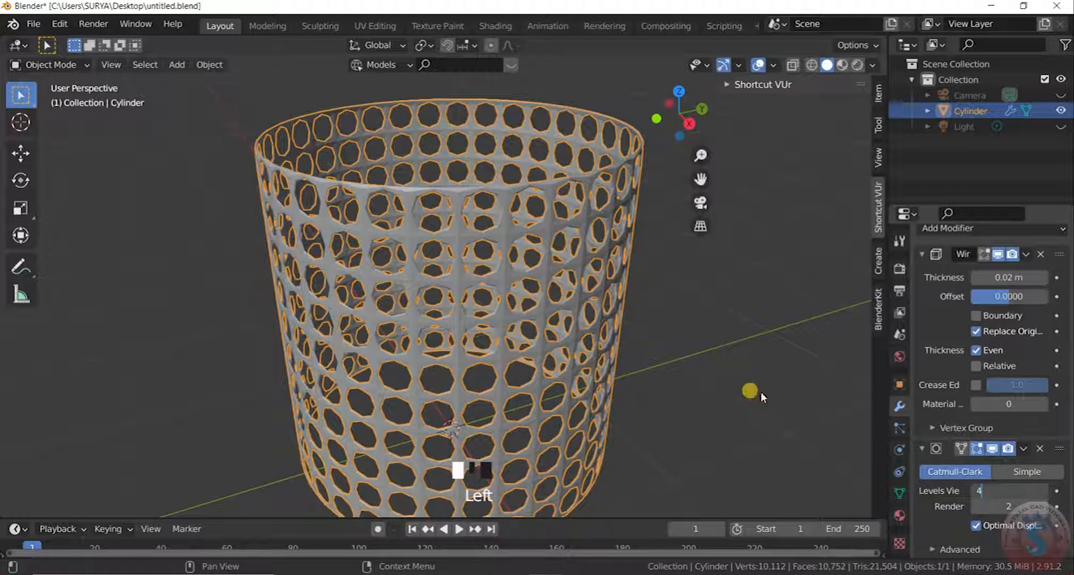
key("Return")
scroll(736, 347, "down", 2)
scroll(736, 371, "up", 2)
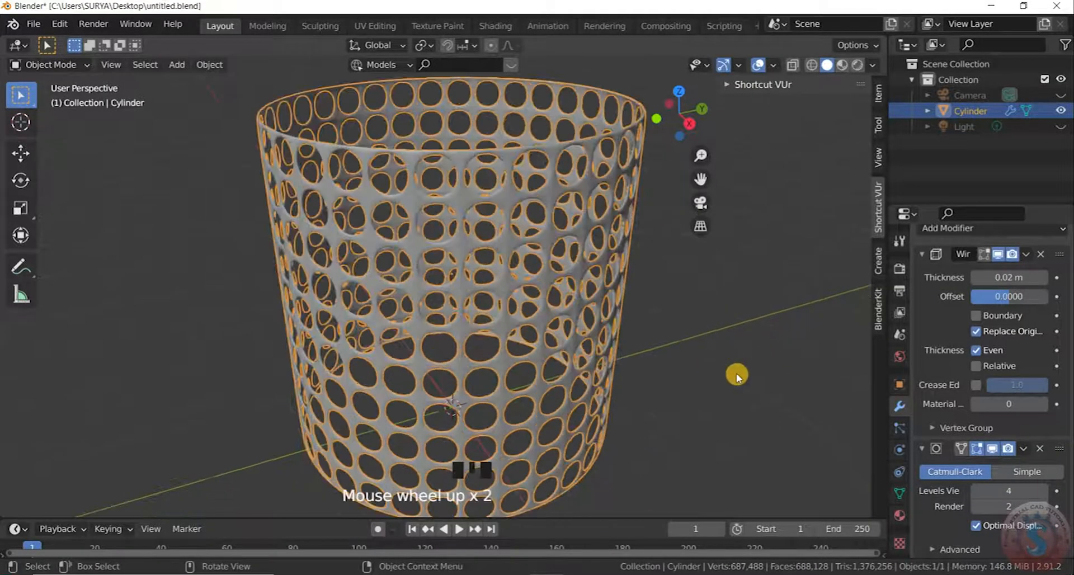
left_click(1010, 506)
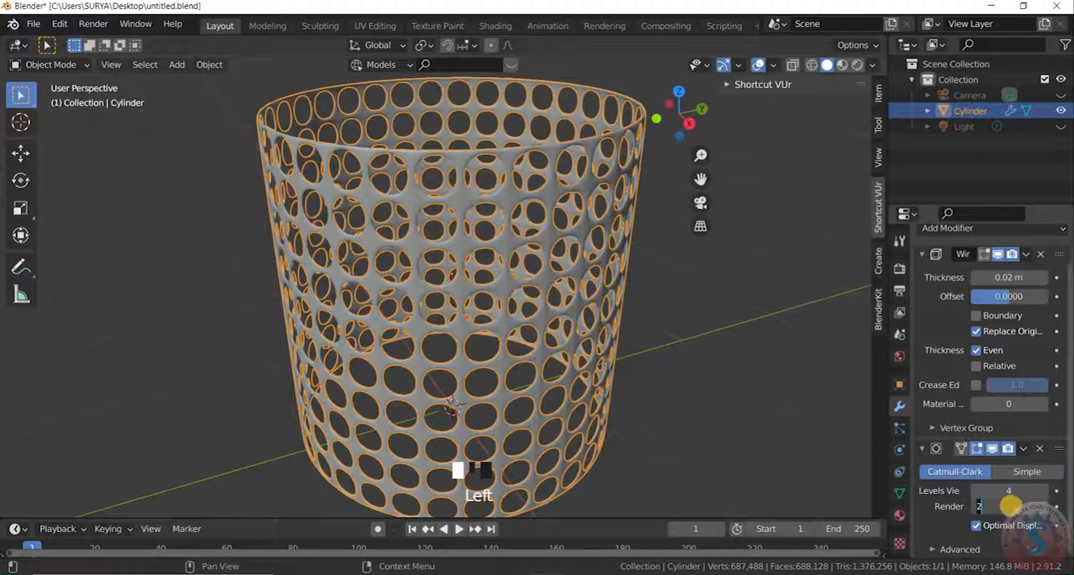
type("4")
key("Return")
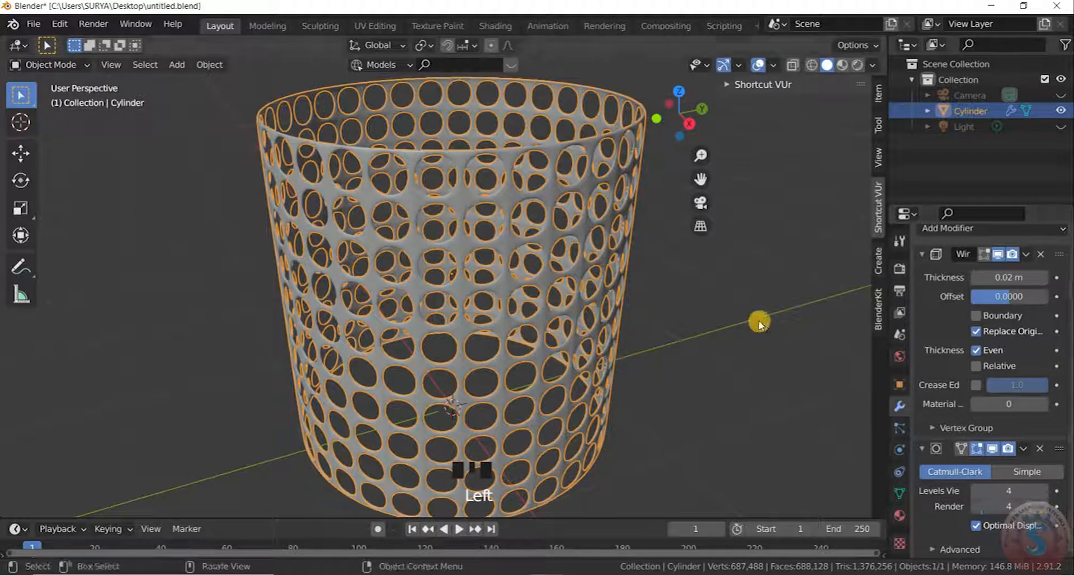
Set the thickness of the cylinder's Wireframe modifier to 0.03 m and deselect the cylinder
left_click(739, 265)
scroll(537, 247, "down", 3)
scroll(556, 263, "up", 2)
scroll(551, 287, "down", 1)
scroll(530, 354, "up", 2)
left_click(519, 330)
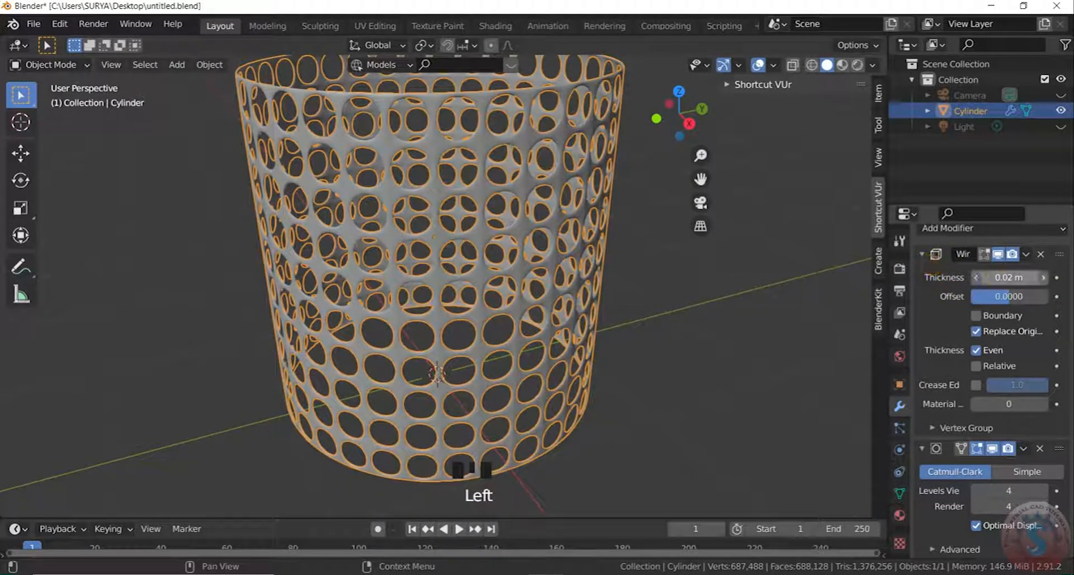
left_click(1006, 277)
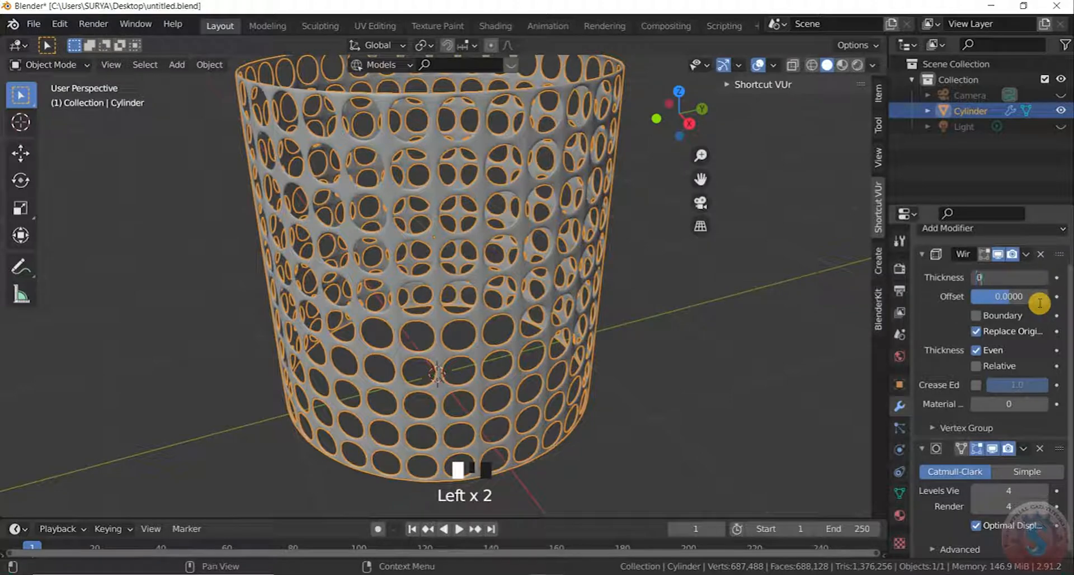
left_click(761, 266)
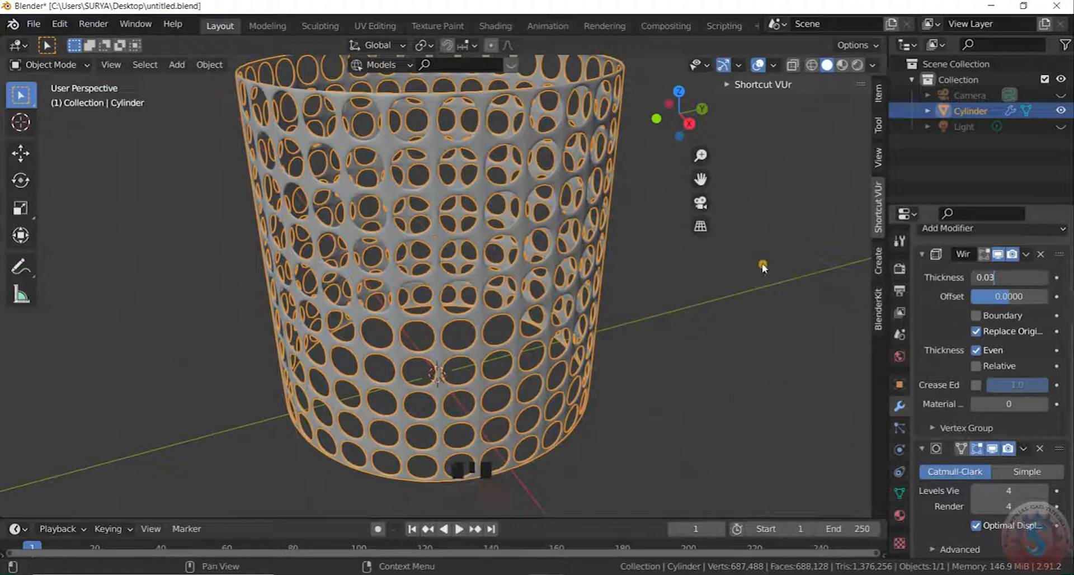
left_click(714, 259)
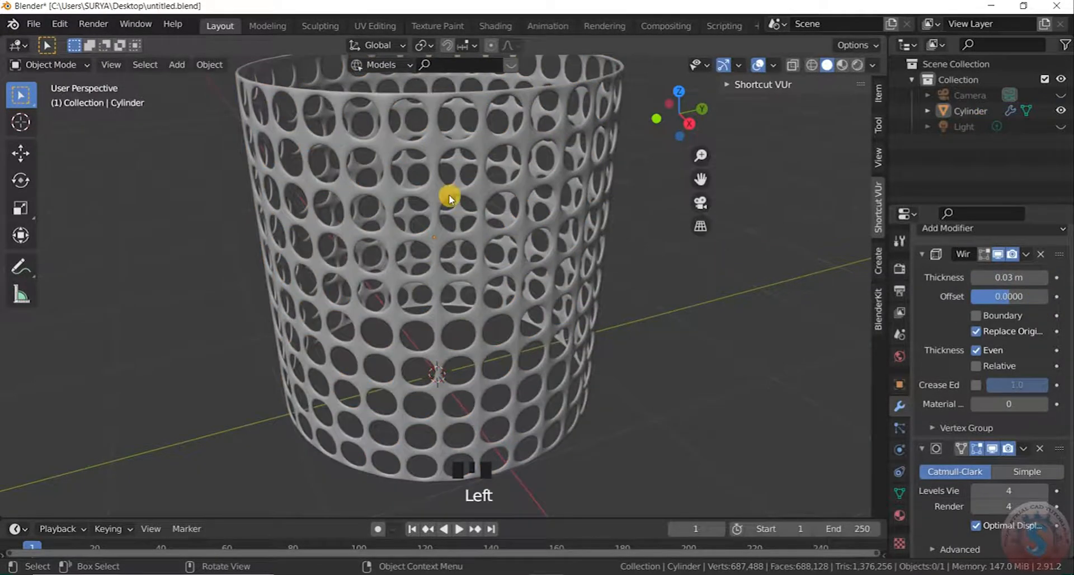
Save the file with the updated Wireframe and Subdivision Surface settings
scroll(470, 235, "up", 3)
scroll(455, 154, "down", 4)
scroll(464, 151, "up", 3)
scroll(474, 152, "down", 1)
scroll(479, 112, "up", 1)
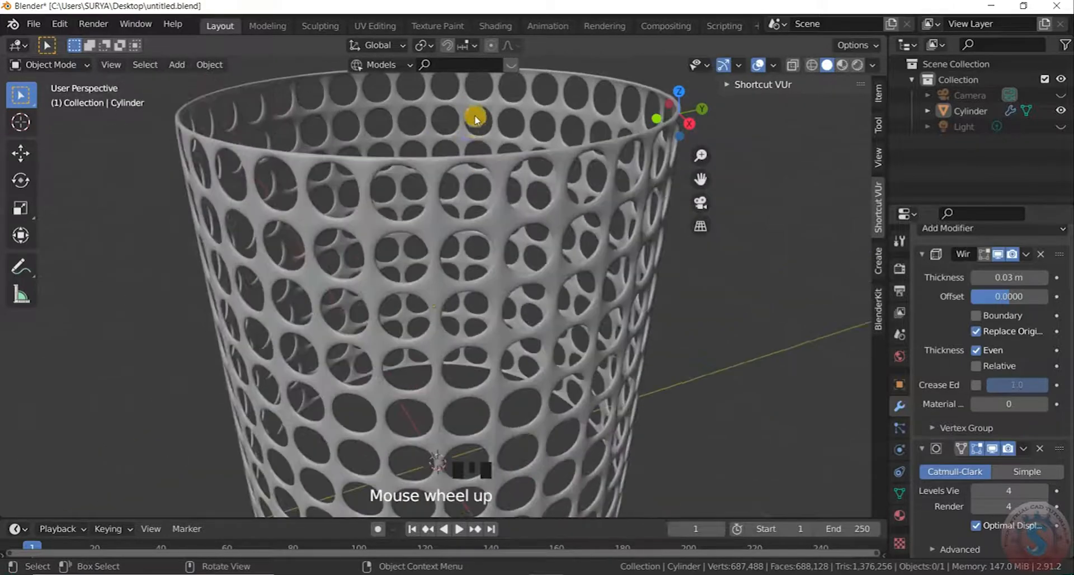
scroll(470, 179, "down", 5)
scroll(489, 176, "up", 3)
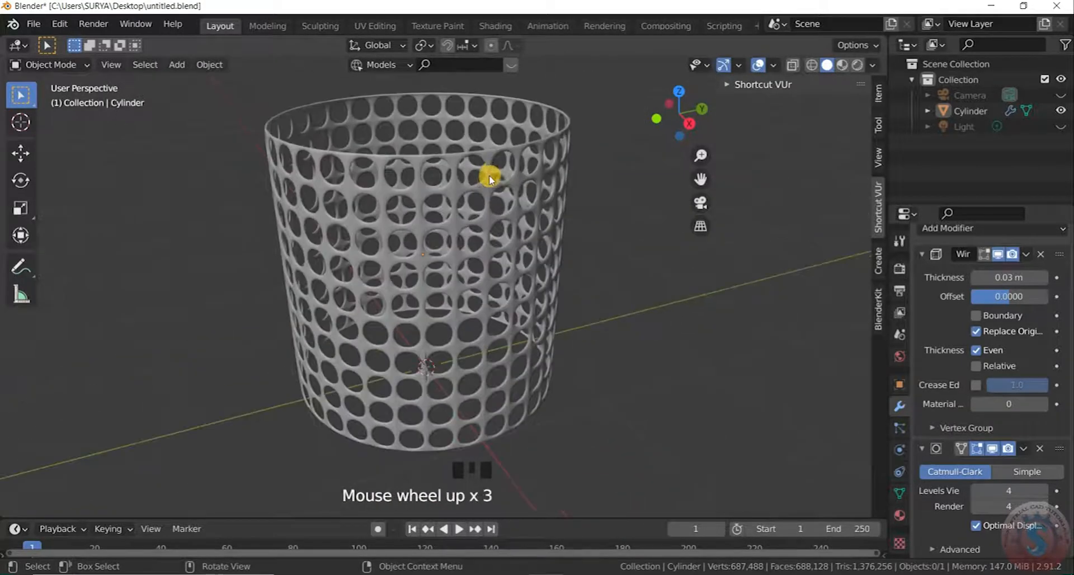
left_click(32, 23)
left_click(71, 135)
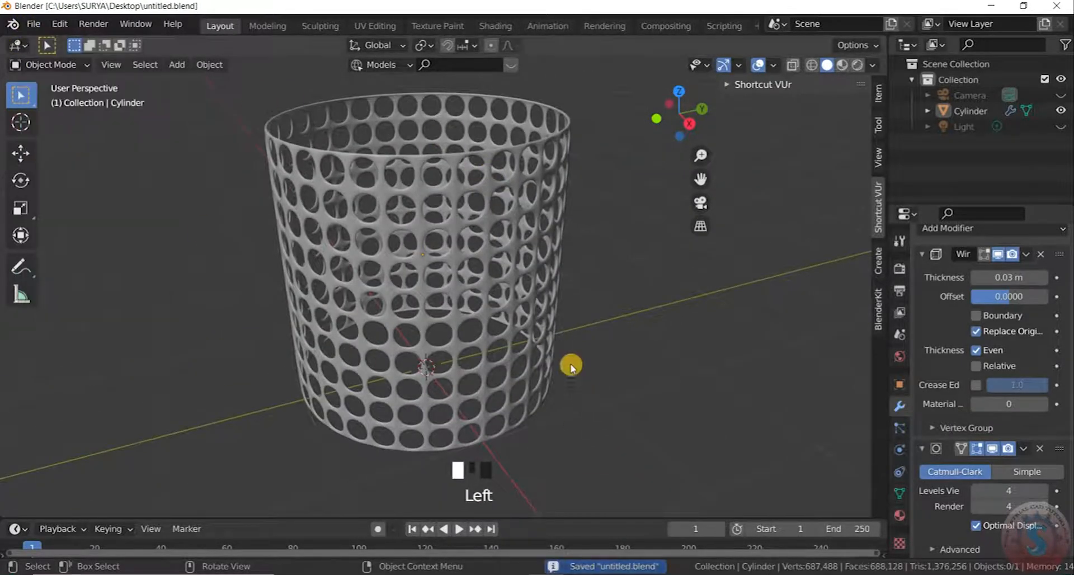
scroll(561, 342, "down", 4)
scroll(549, 312, "up", 5)
scroll(438, 304, "down", 3)
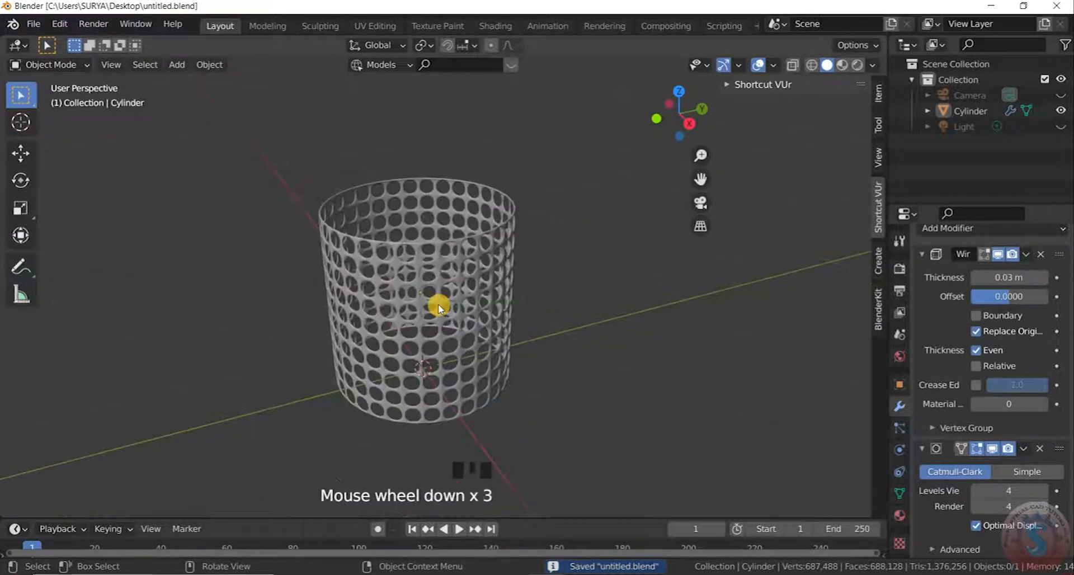
scroll(442, 302, "up", 1)
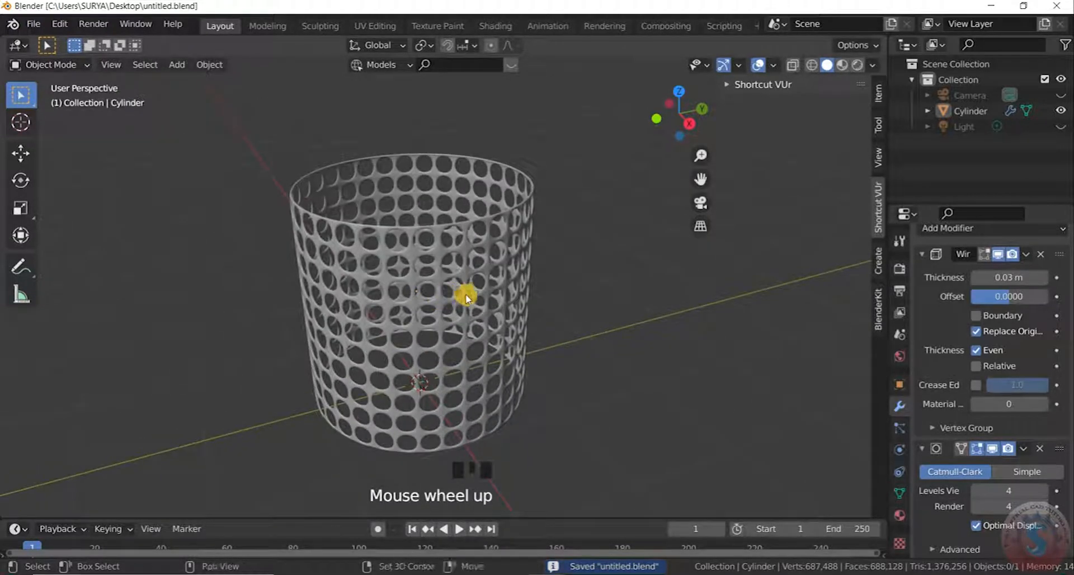
scroll(455, 287, "down", 2)
right_click(429, 259)
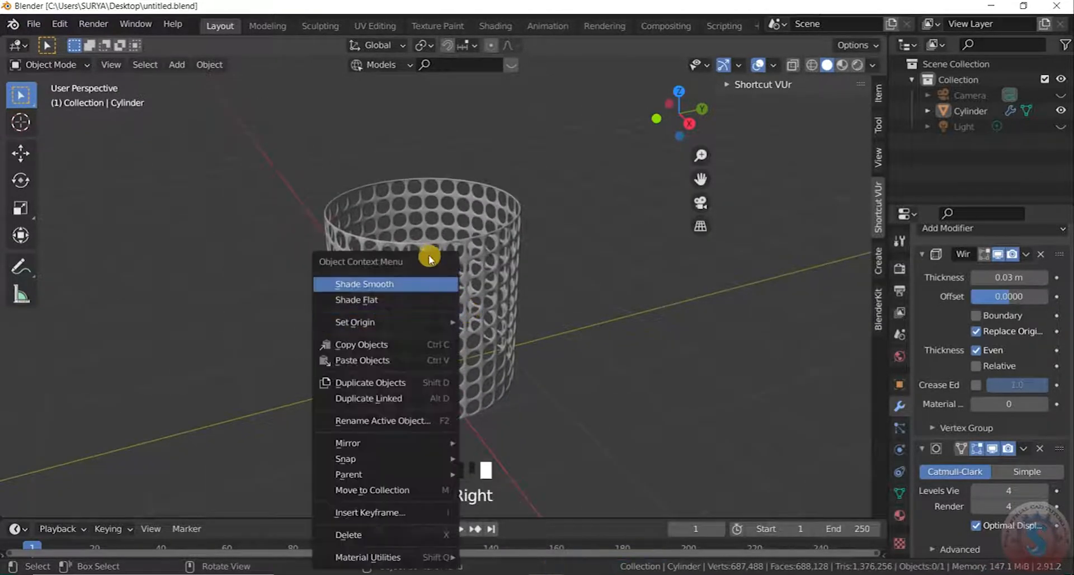
left_click(494, 211)
scroll(567, 389, "up", 2)
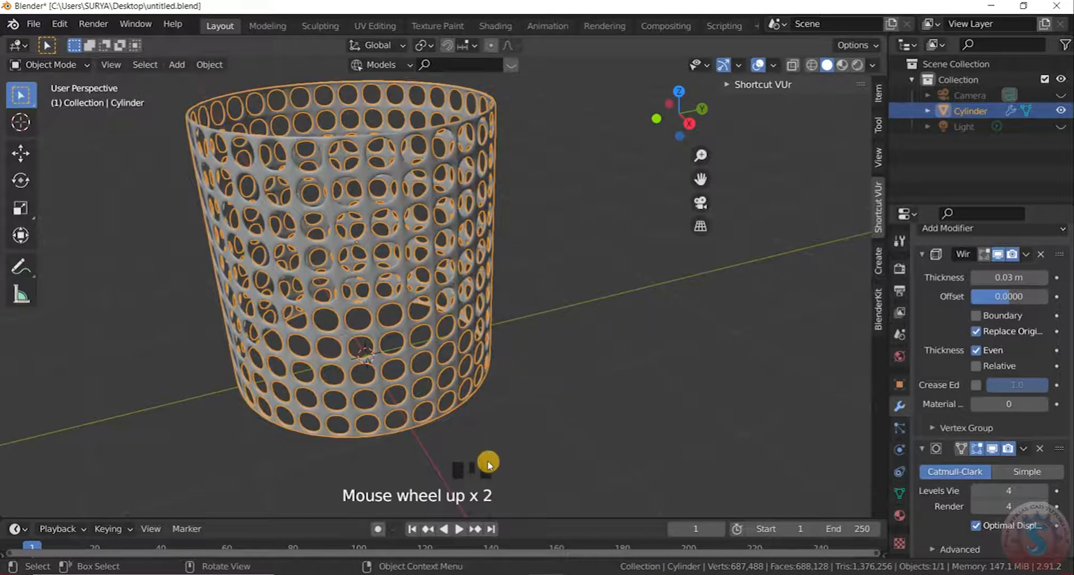
right_click(492, 252)
left_click(619, 216)
scroll(391, 168, "down", 2)
Look at the cylinder's base mesh in Edit Mode and return to Object Mode
left_click(40, 66)
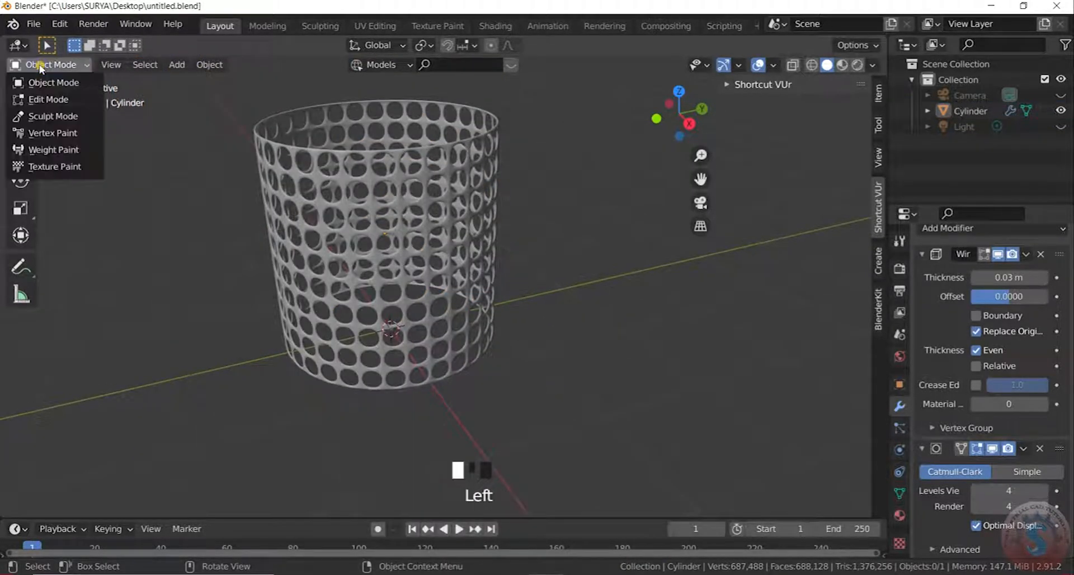
left_click(48, 99)
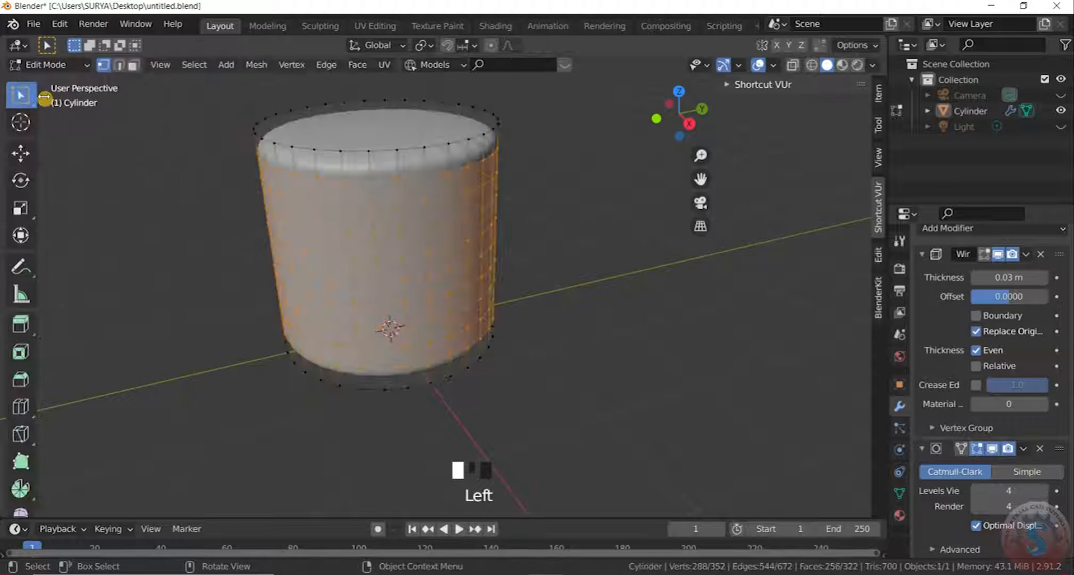
left_click(50, 65)
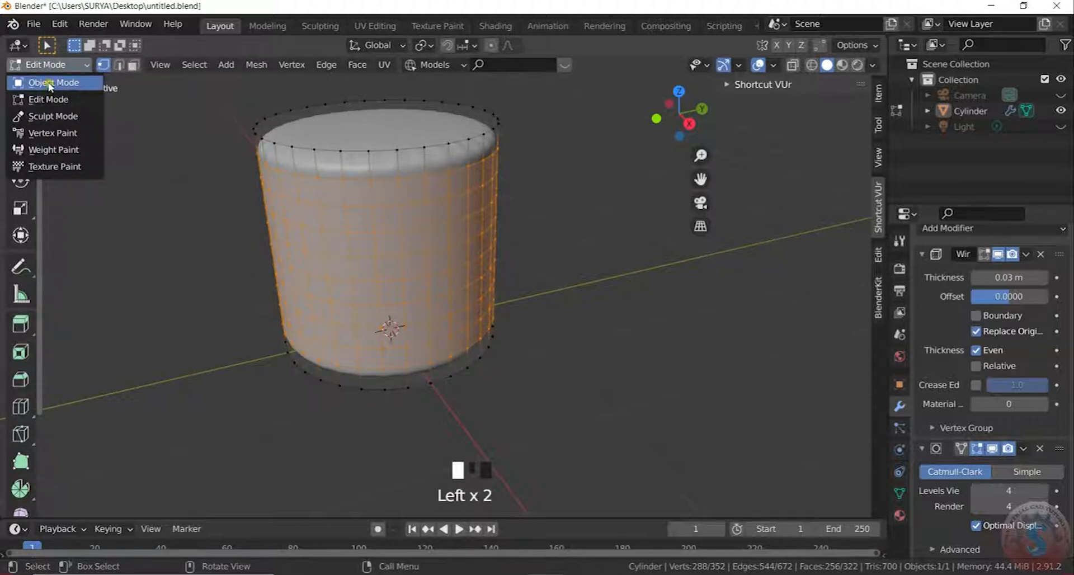
left_click(54, 83)
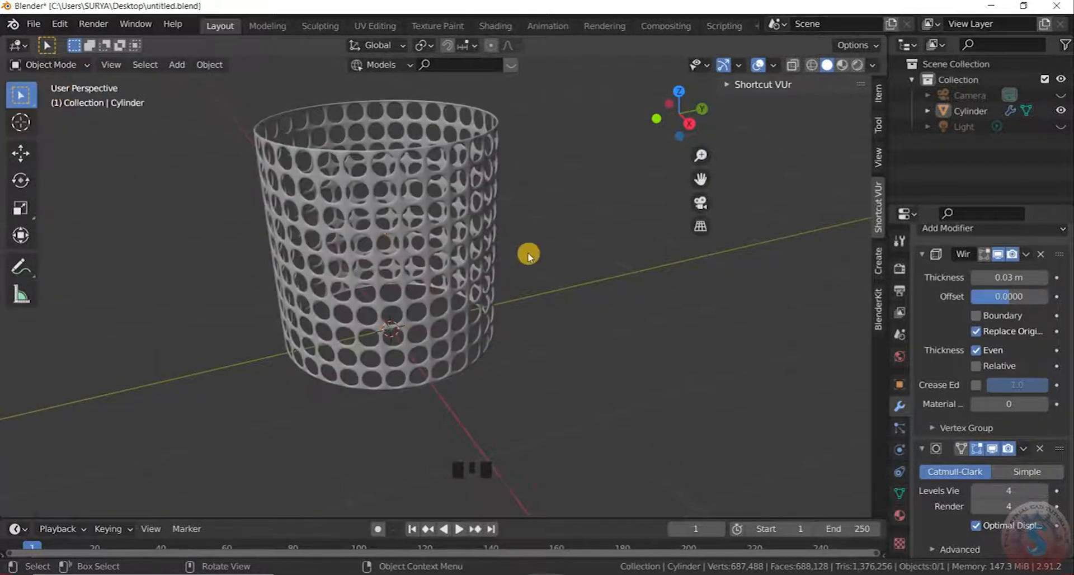
Add a mesh circle with 32 vertices, 1 m radius and Ngon fill as the bottom of the perforated cylinder
scroll(514, 280, "up", 1)
scroll(543, 282, "up", 1)
scroll(543, 289, "down", 3)
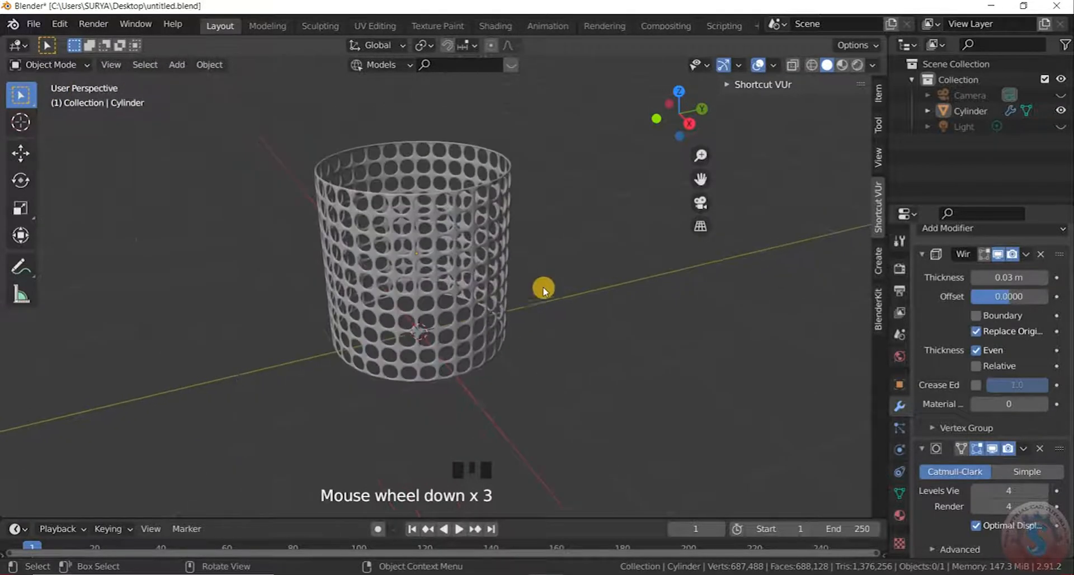
scroll(485, 402, "up", 1)
middle_click_drag(494, 396, 566, 101)
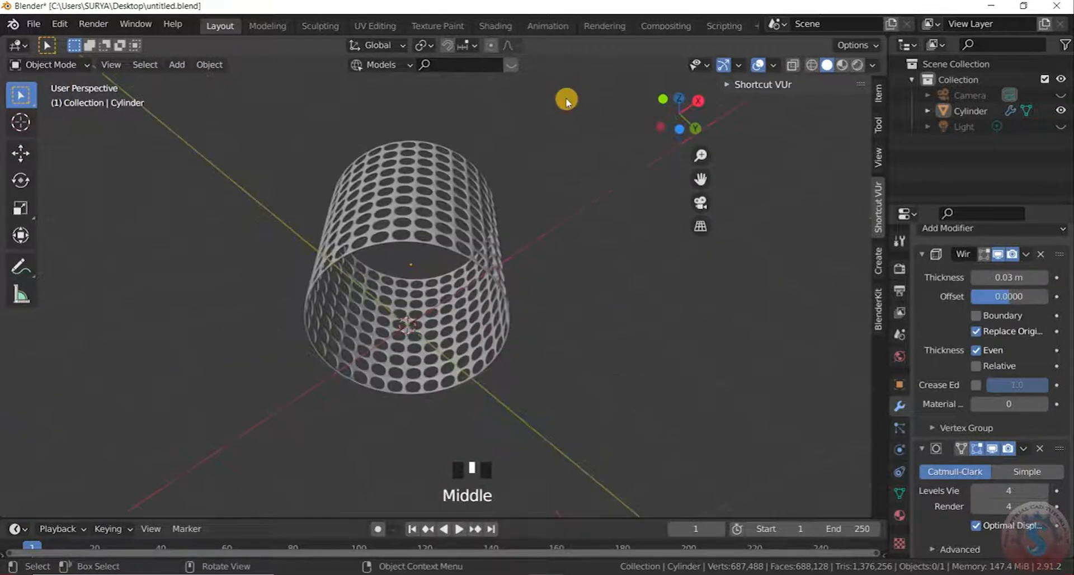
scroll(526, 239, "up", 1)
key("shift+a")
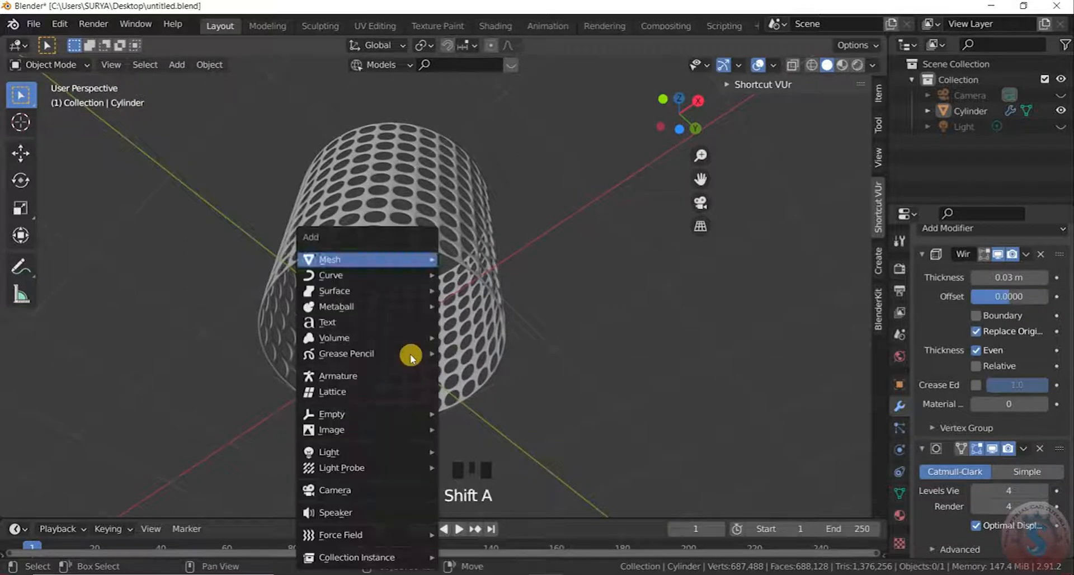
mouse_move(411, 261)
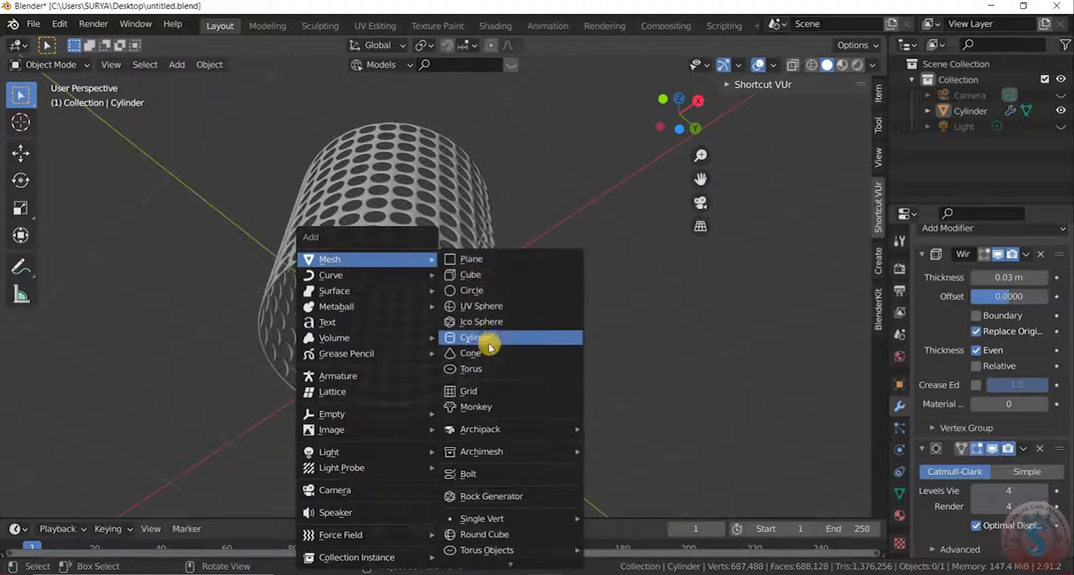
left_click(485, 290)
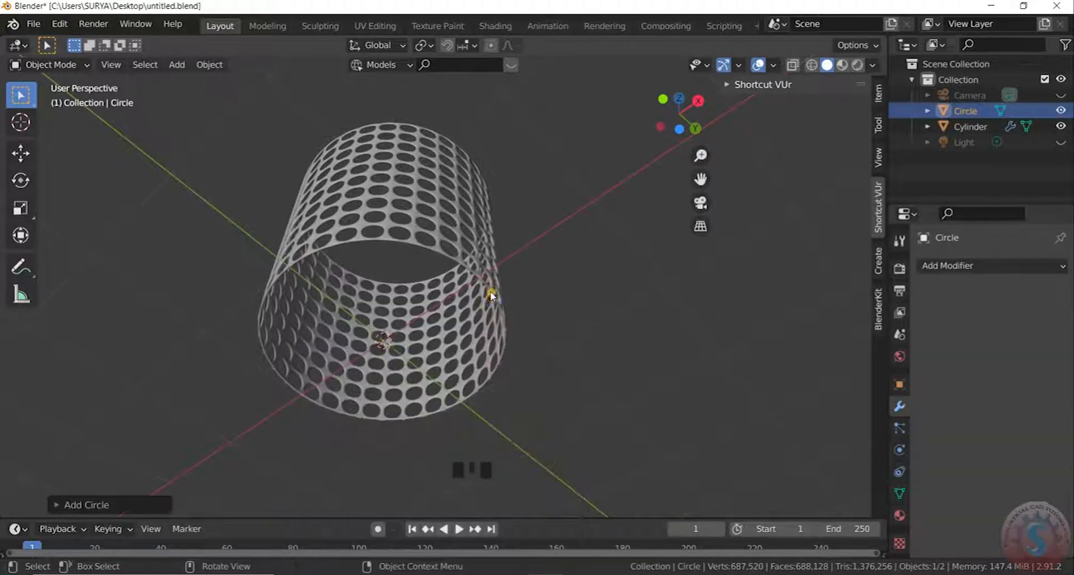
left_click(59, 505)
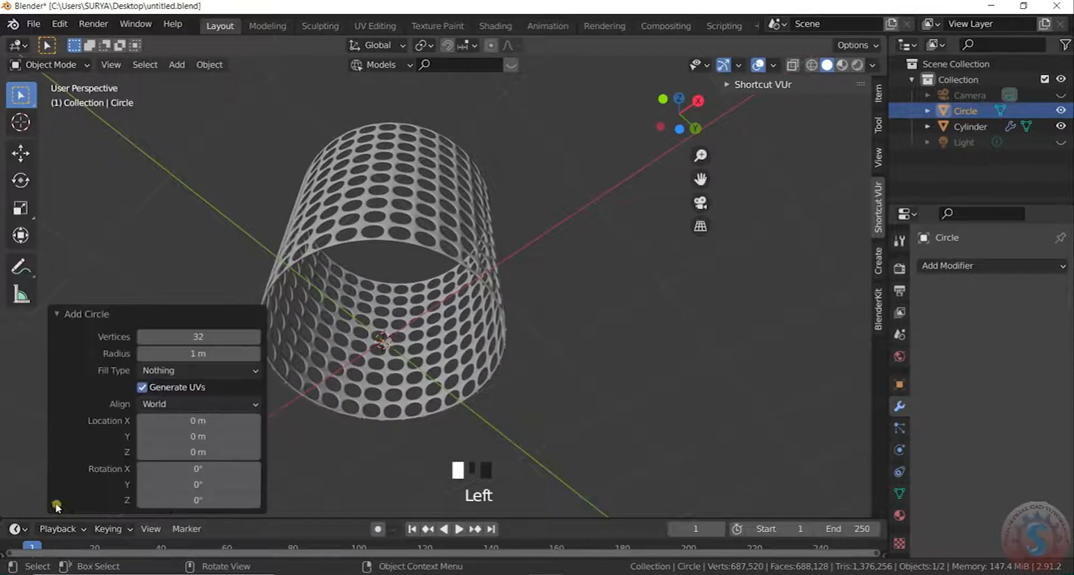
left_click(201, 371)
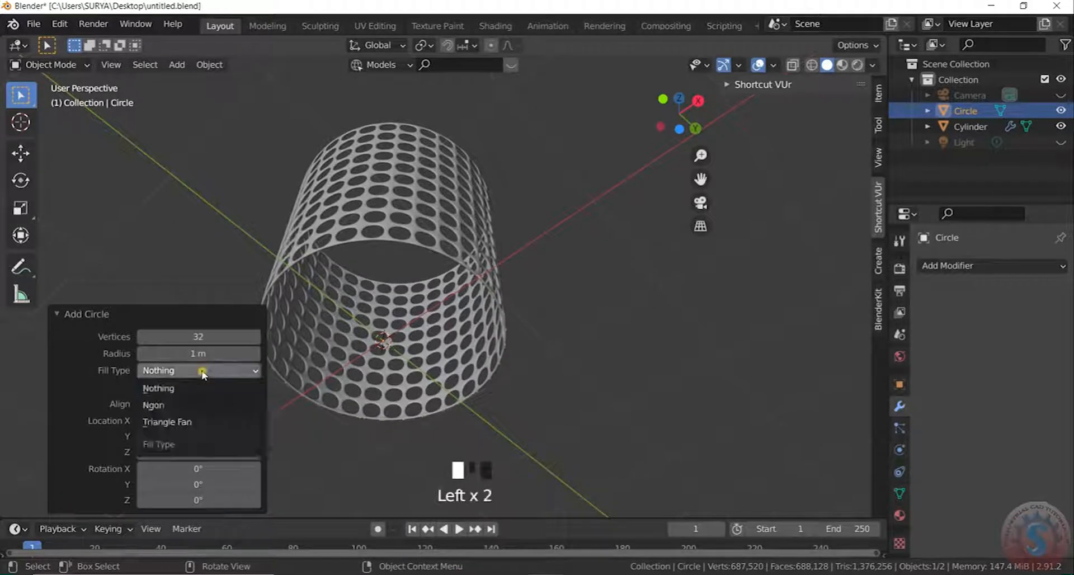
left_click(198, 403)
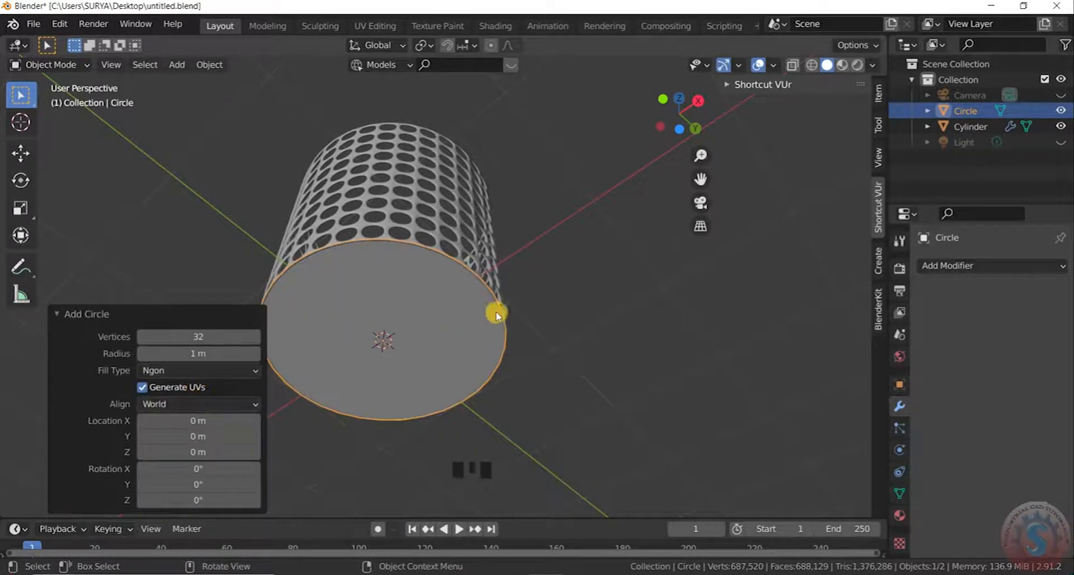
left_click(523, 295)
Examine how the filled circle fits the lower rim of the perforated cylinder, leaving the circle selected
scroll(518, 330, "up", 3)
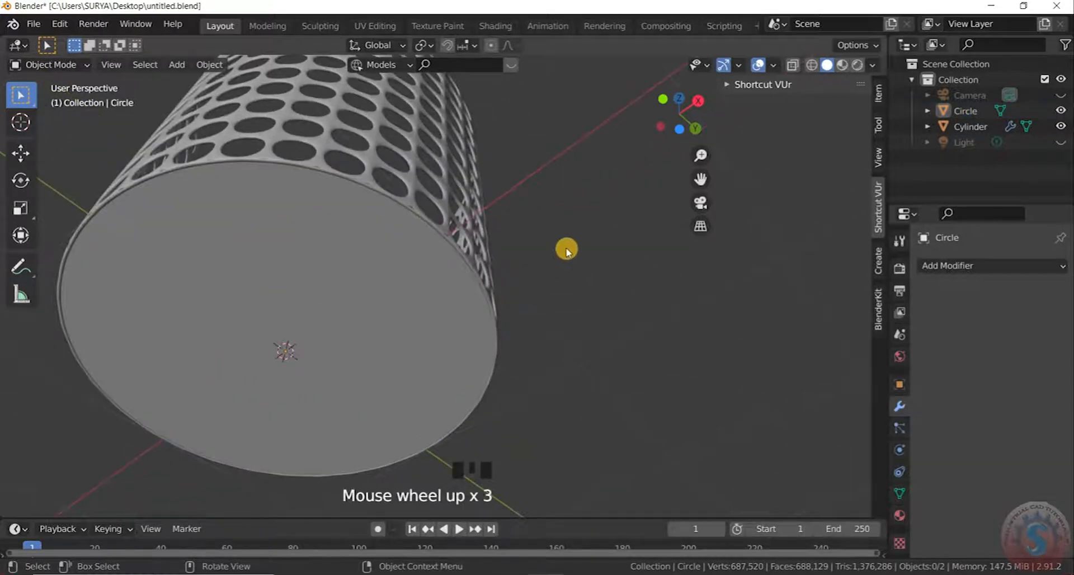
scroll(566, 252, "up", 1)
scroll(484, 289, "down", 2)
left_click(484, 289)
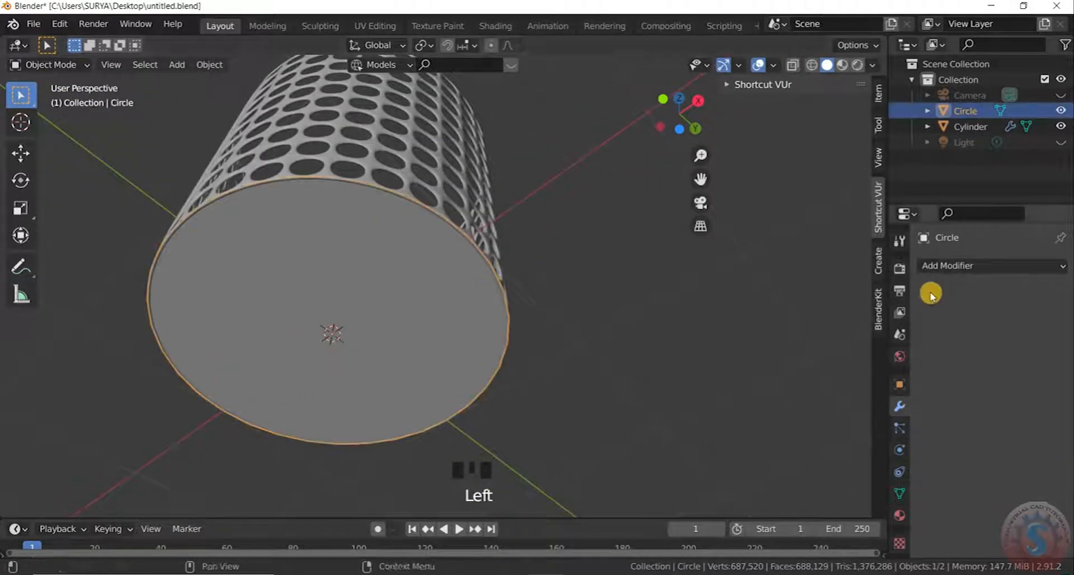
left_click(723, 301)
left_click(432, 295)
scroll(547, 314, "up", 1)
scroll(554, 238, "up", 1)
middle_click_drag(532, 264, 446, 336)
Try adding a Twisted Torus mesh around the lower rim of the perforated cylinder and undo it
key("shift+a")
key("shift+a")
mouse_move(78, 82)
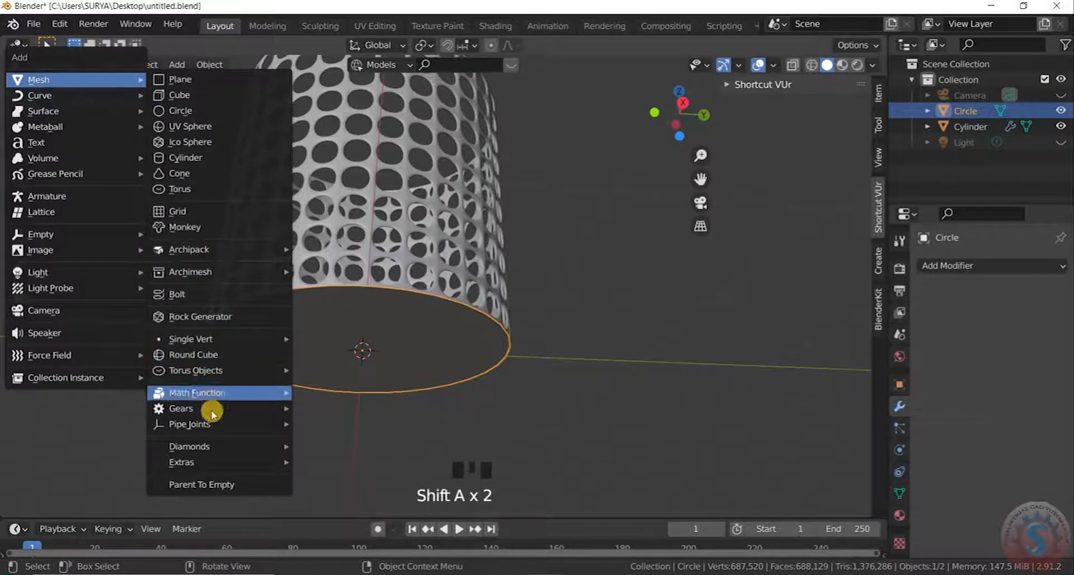
mouse_move(216, 371)
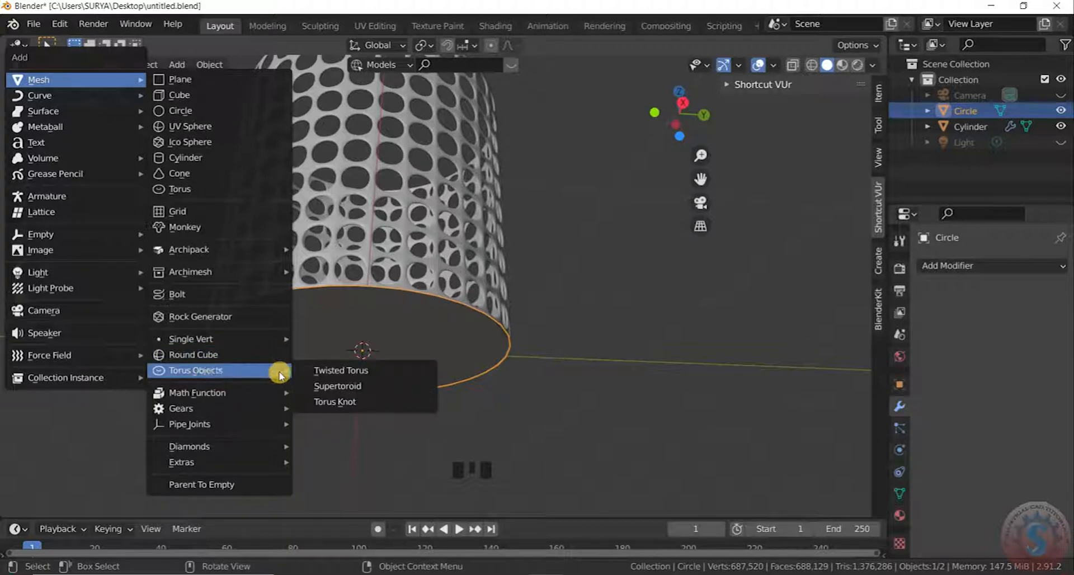
left_click(312, 371)
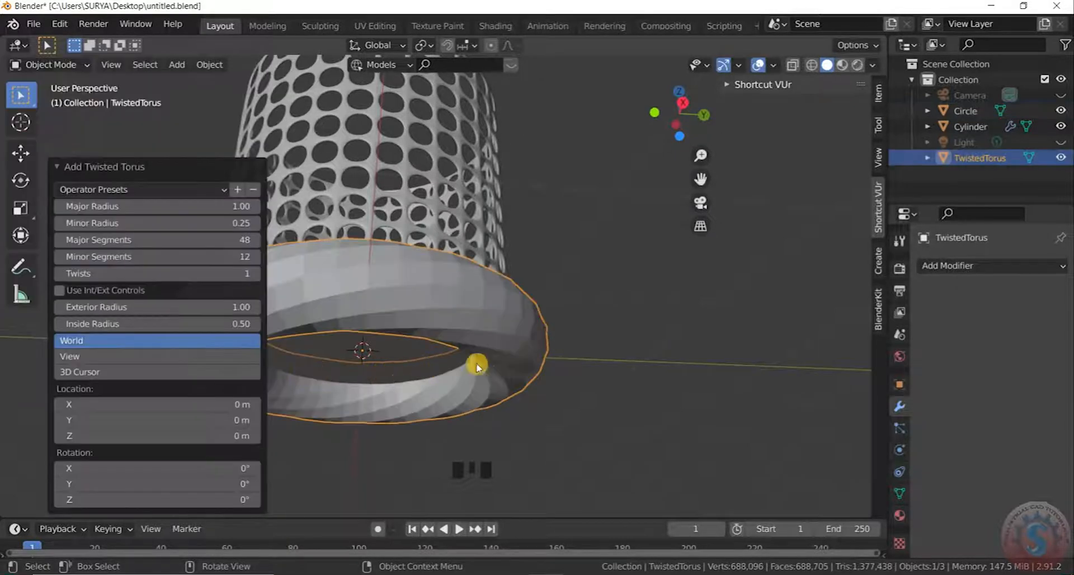
key("ctrl+z")
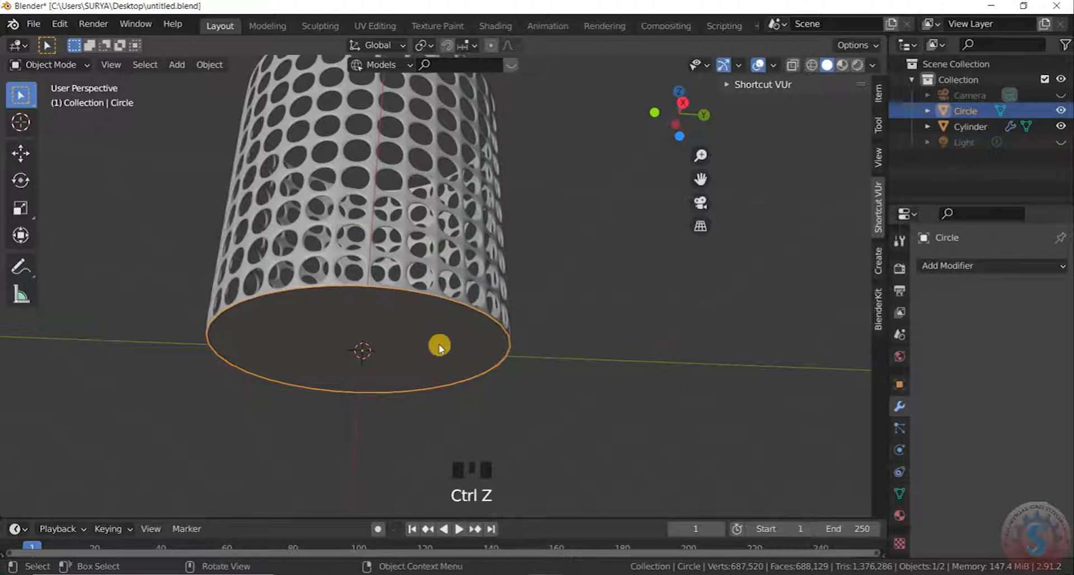
Try a Twisted Torus with major radius 1.00 and minor radius 0.25 at the world origin and undo it
key("shift+a")
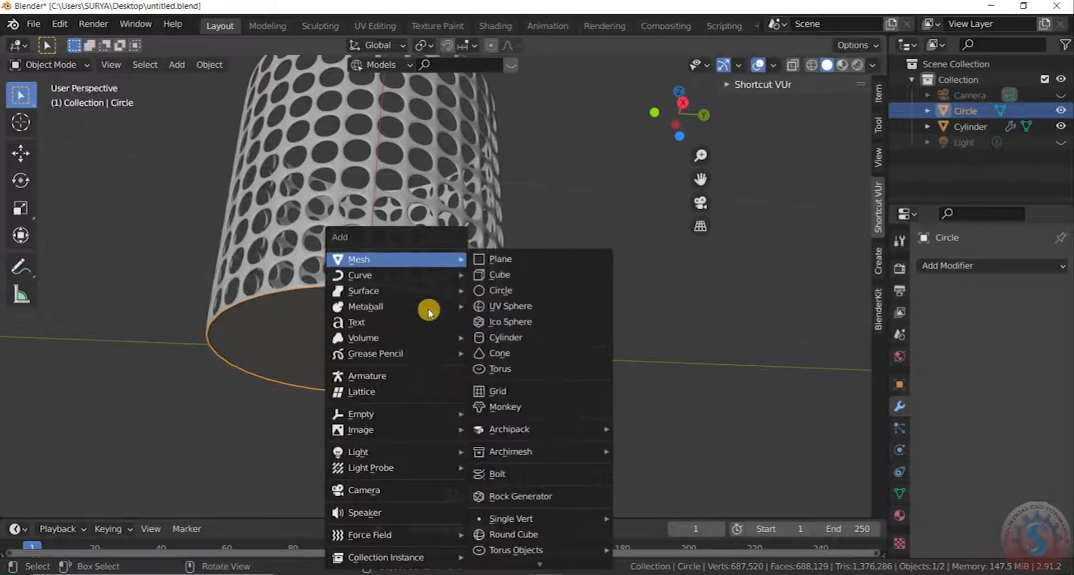
mouse_move(419, 421)
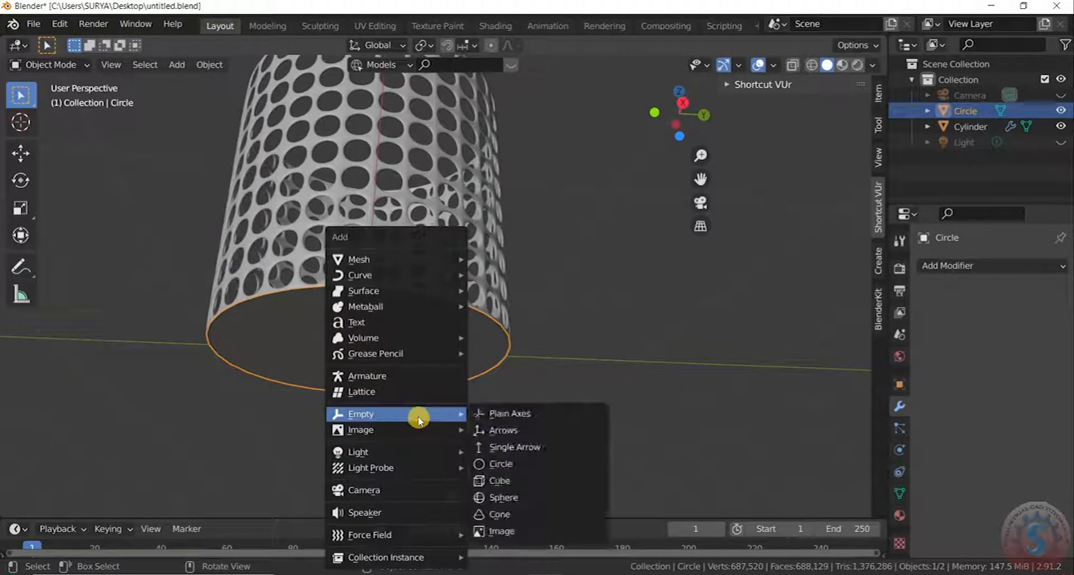
key("shift+a")
mouse_move(188, 126)
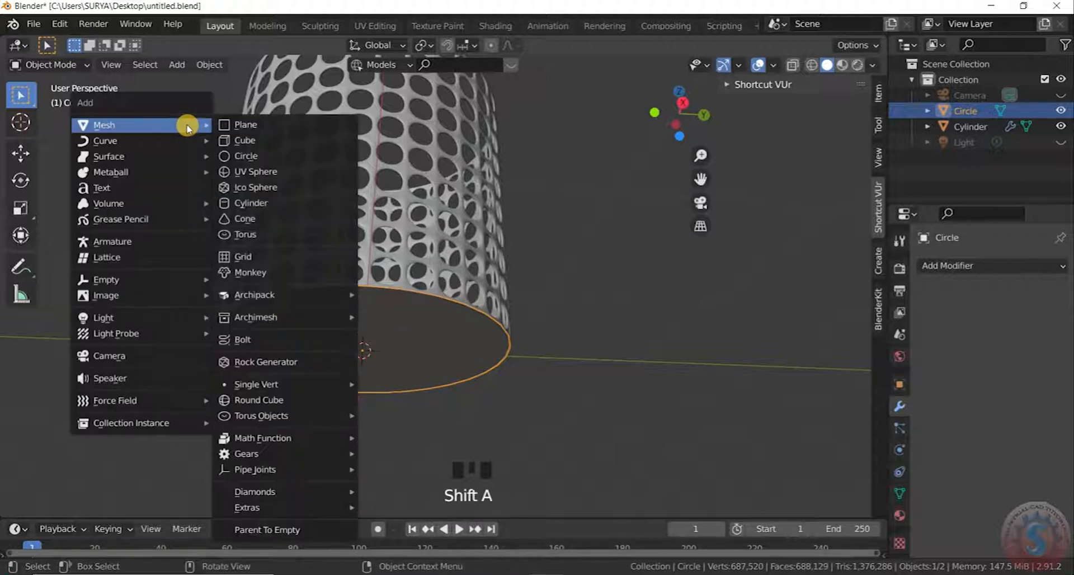
mouse_move(349, 415)
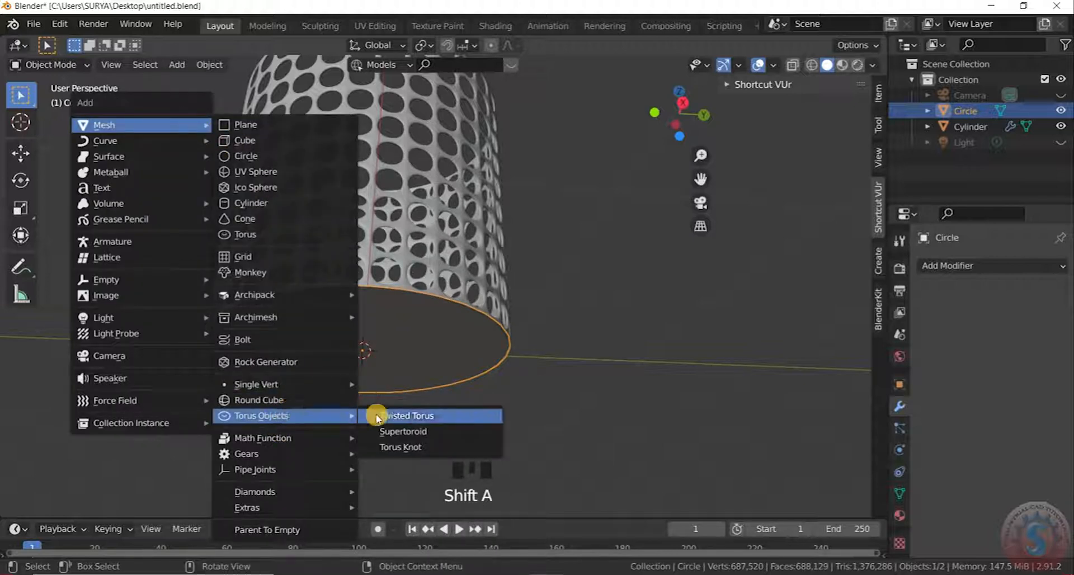
key("Return")
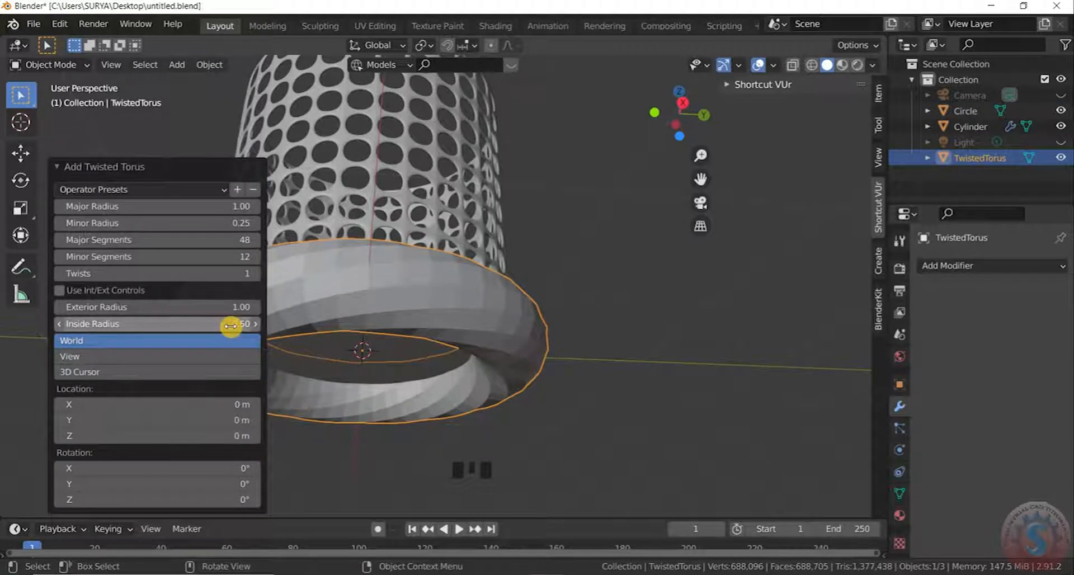
key("ctrl+z")
Add a Supertoroid mesh with big radius 1.00 and small radius 0.30 around the cylinder's lower rim
key("shift+a")
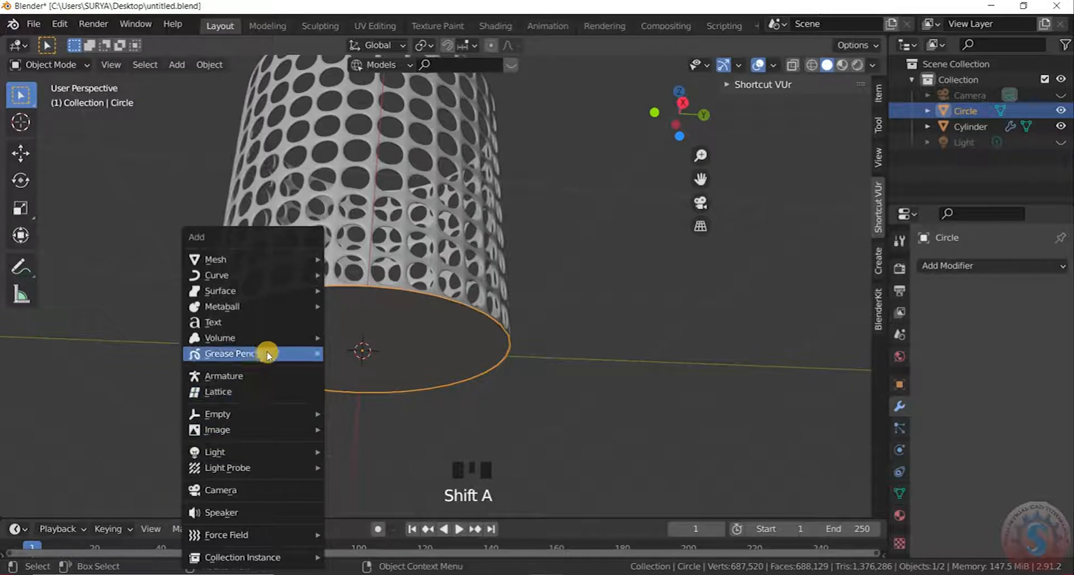
key("shift+a")
mouse_move(206, 154)
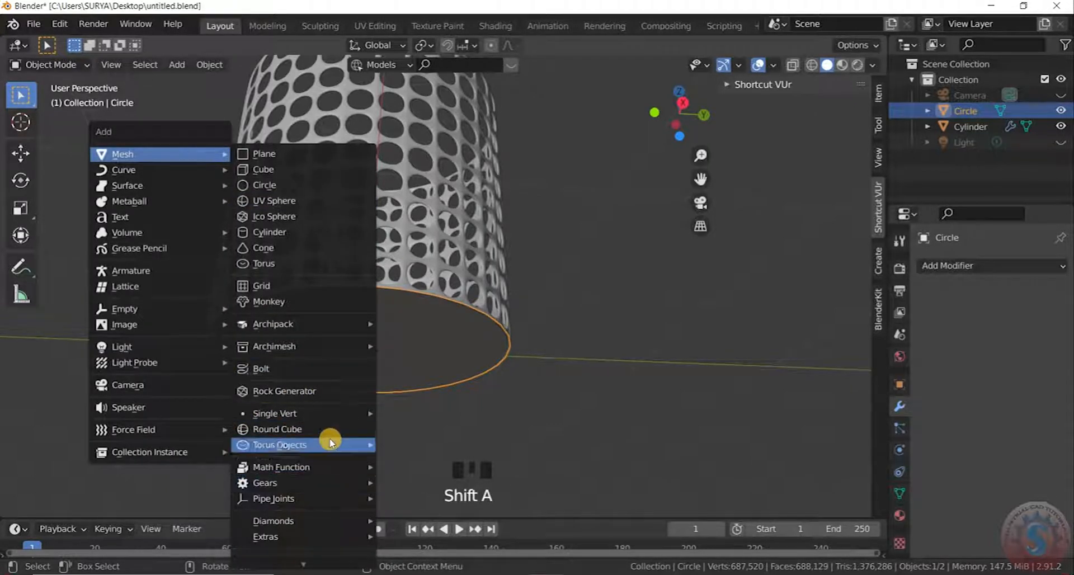
mouse_move(346, 451)
left_click(420, 462)
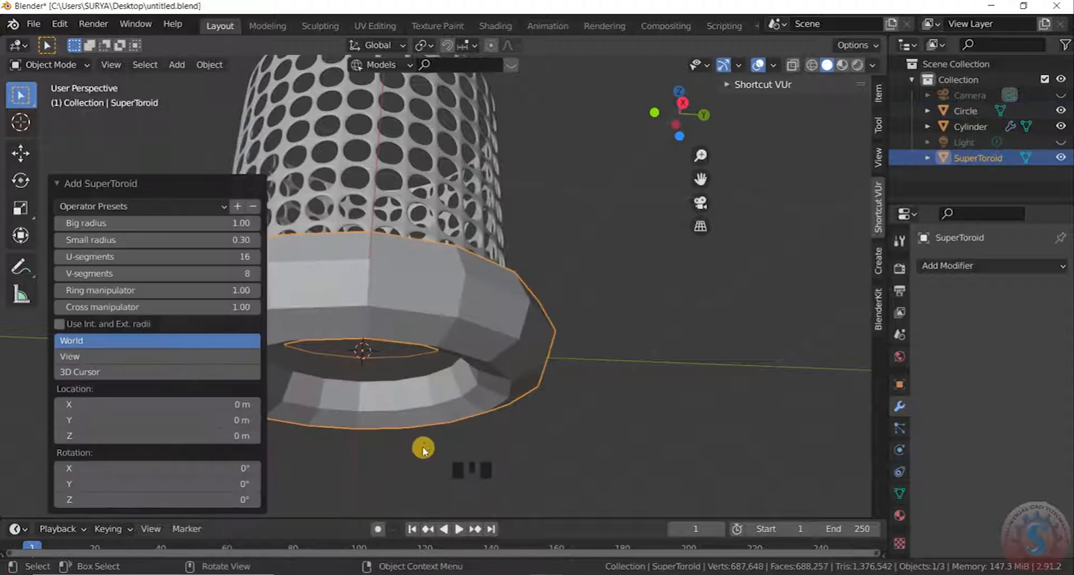
key("shift+a")
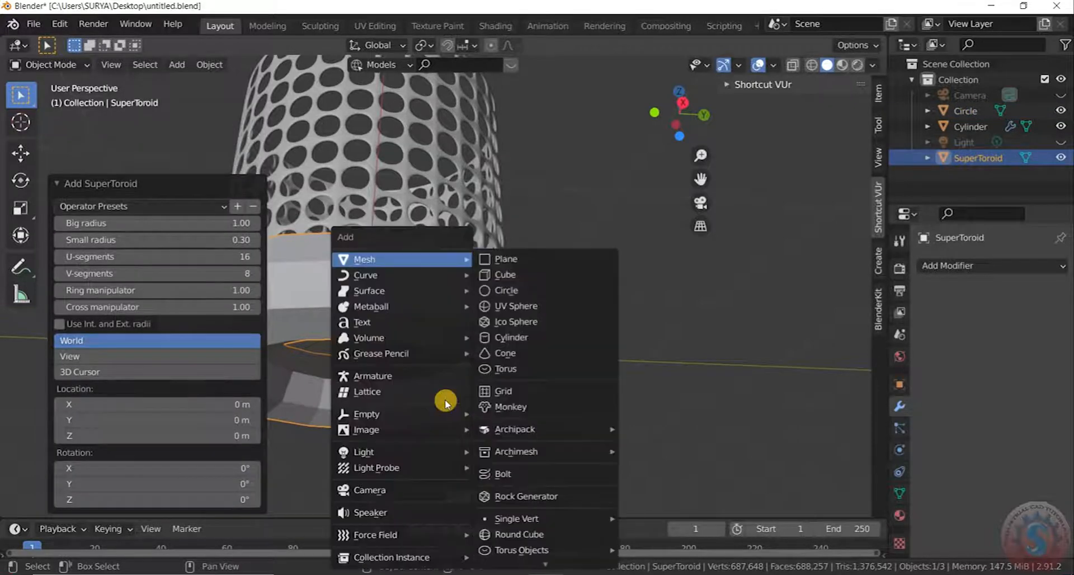
mouse_move(433, 259)
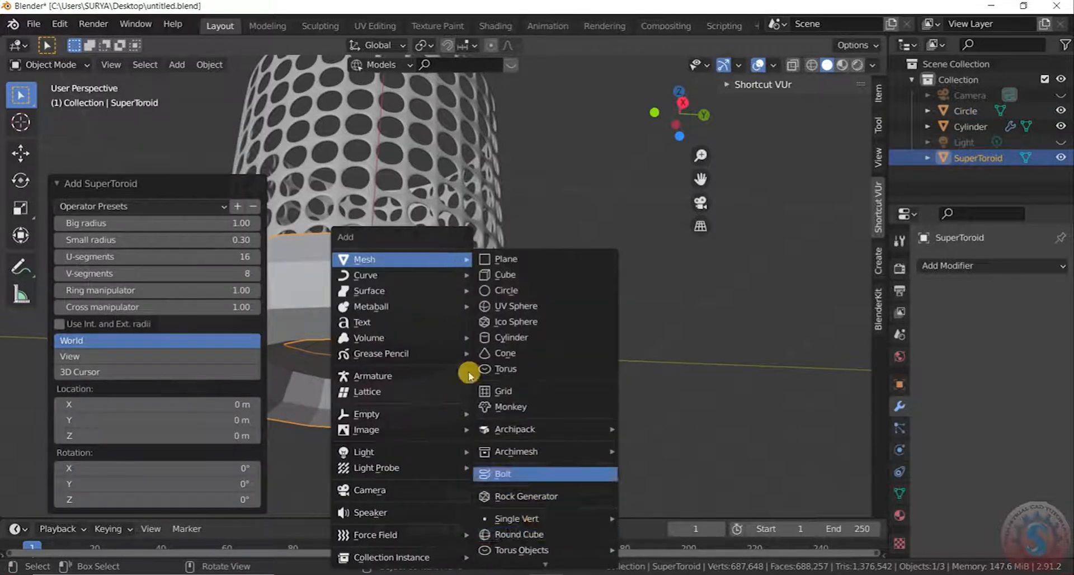
Delete the filled bottom circle and the supertoroid, leaving only the perforated cylinder
left_click(479, 320)
key("x")
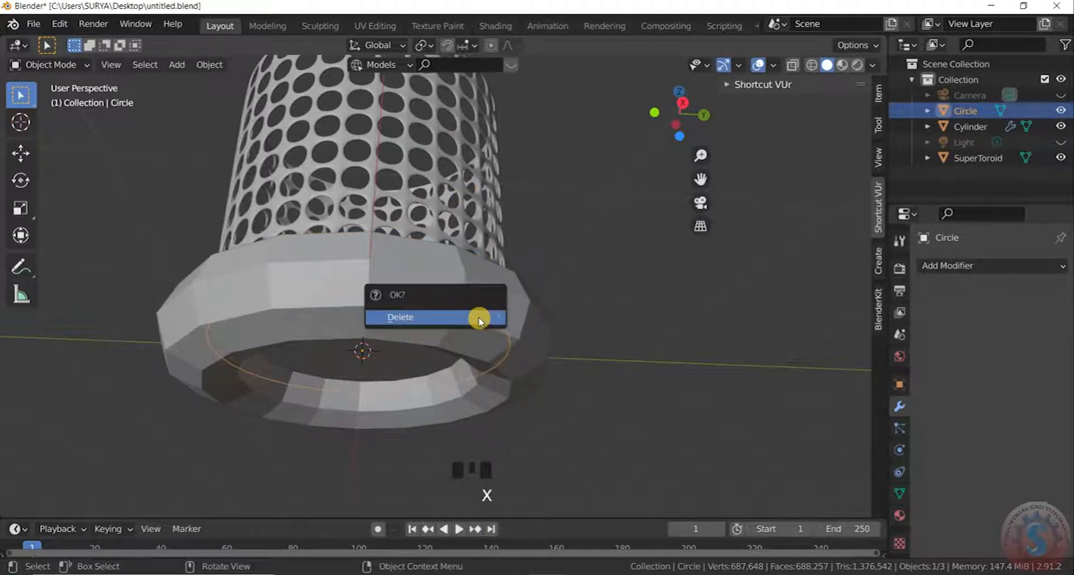
left_click(479, 316)
left_click(479, 319)
key("x")
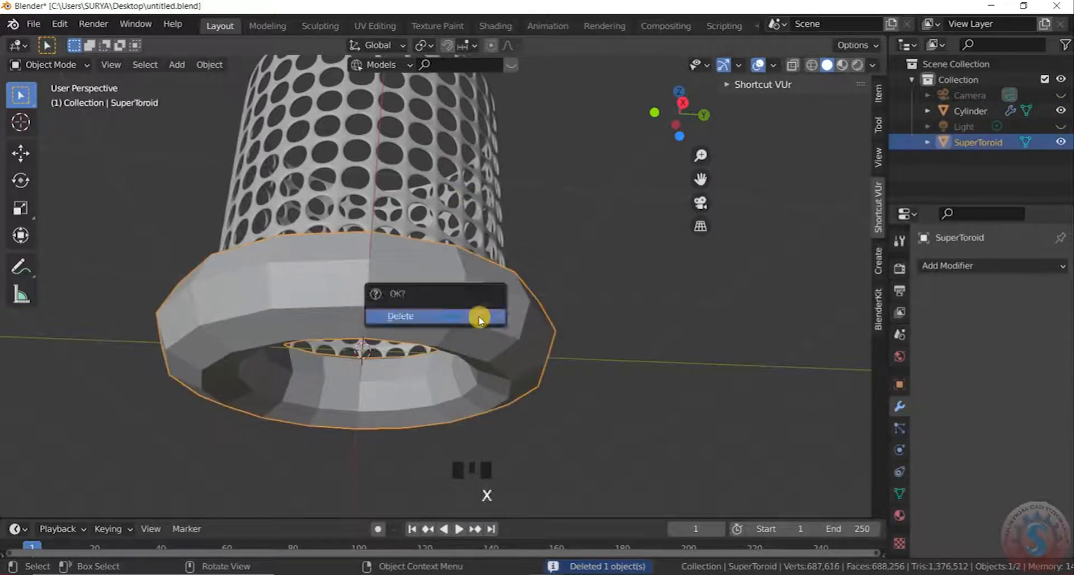
left_click(479, 317)
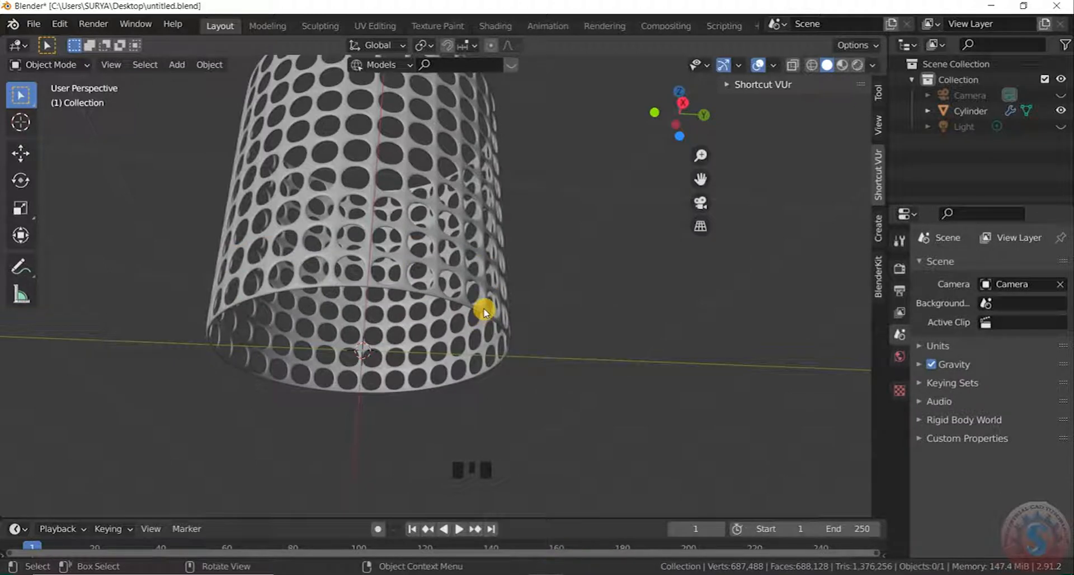
Try adding a Torus Knot mesh with resolution 80 and knot type 1 at the base of the cylinder
key("shift+a")
mouse_move(464, 256)
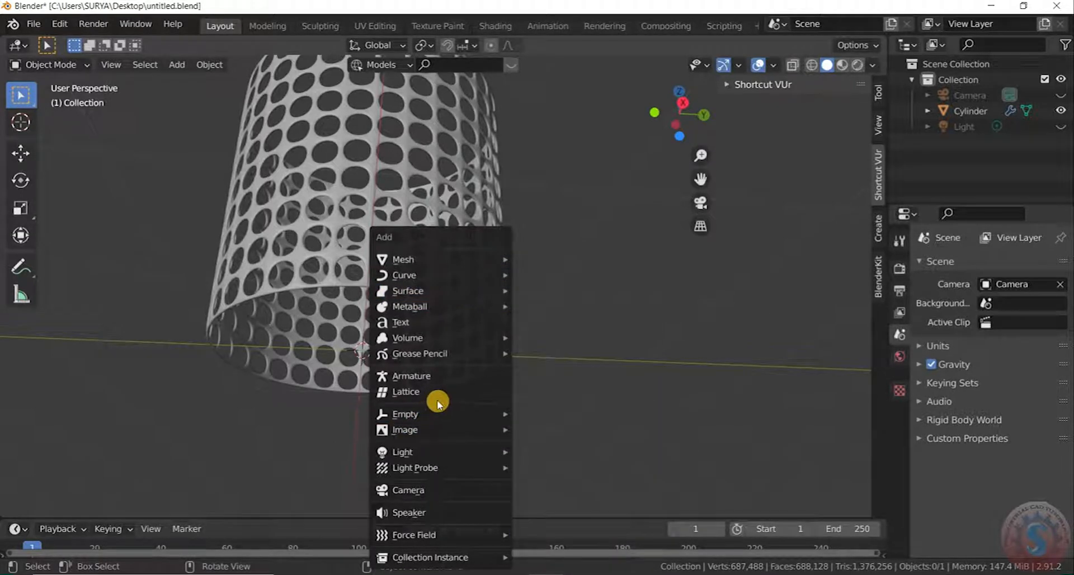
mouse_move(462, 429)
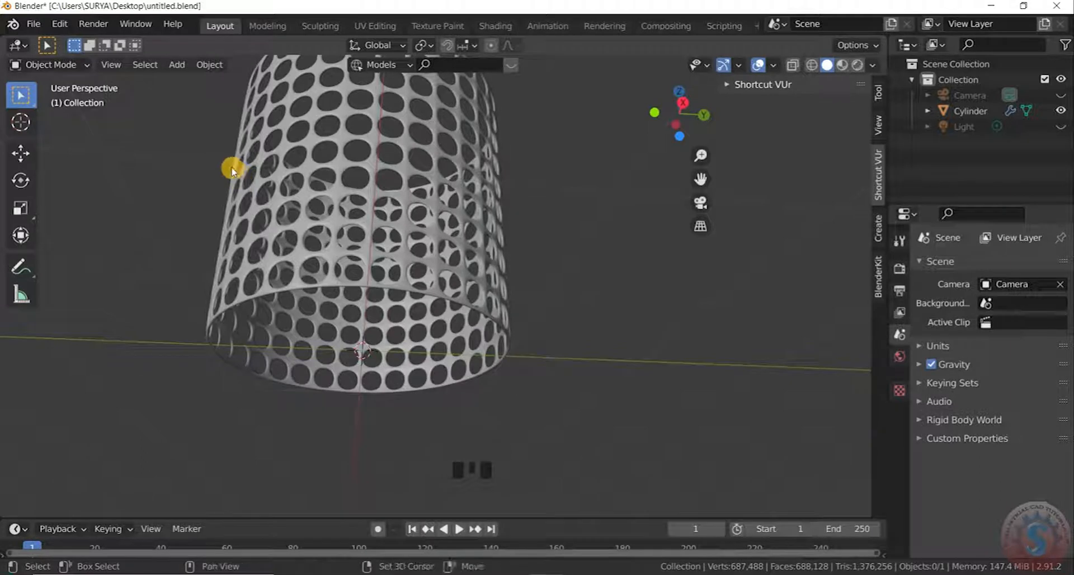
key("shift+a")
mouse_move(240, 167)
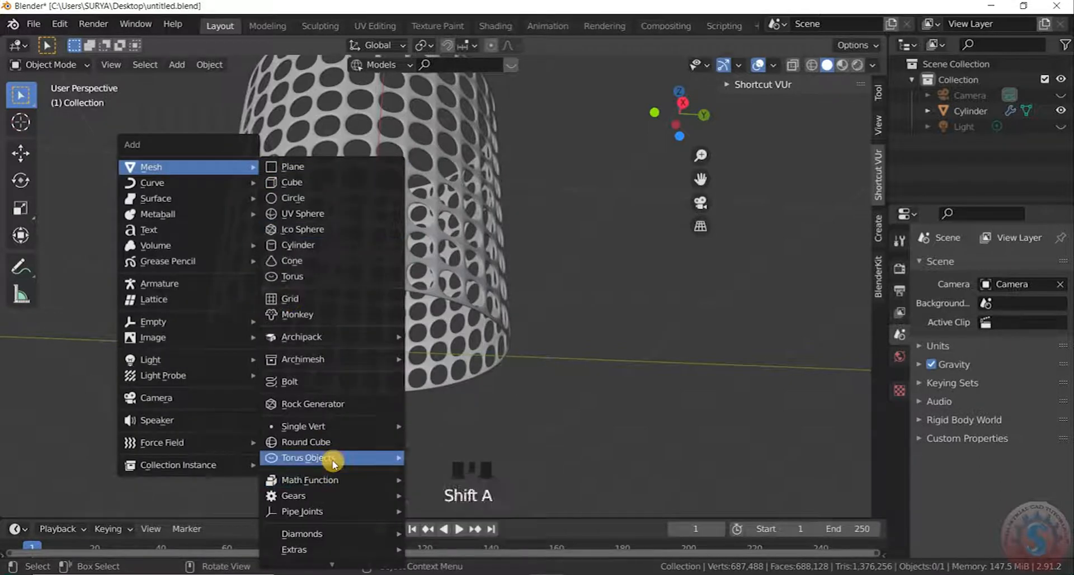
mouse_move(333, 464)
left_click(437, 495)
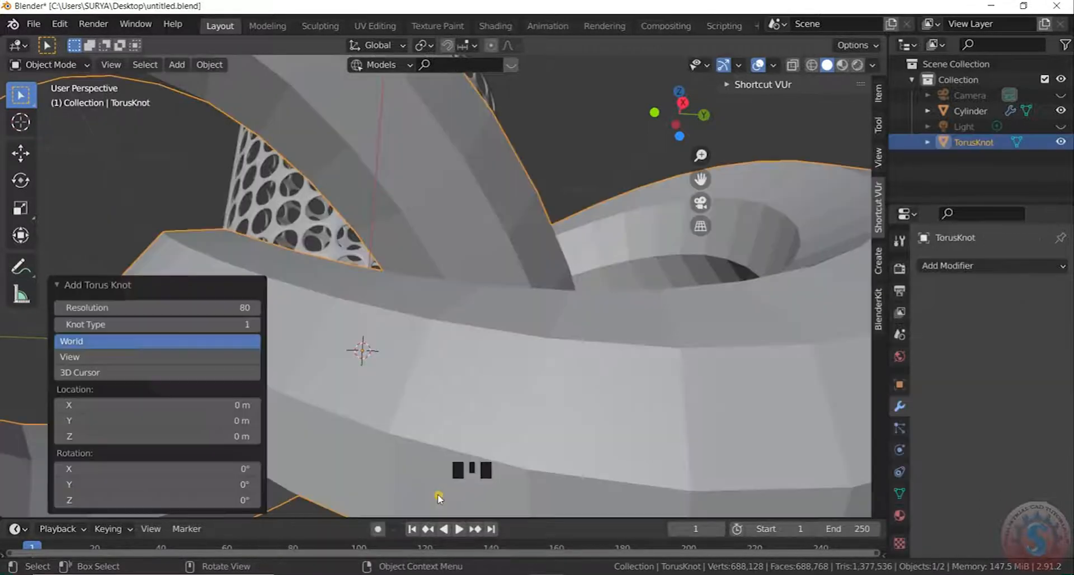
scroll(415, 394, "down", 5)
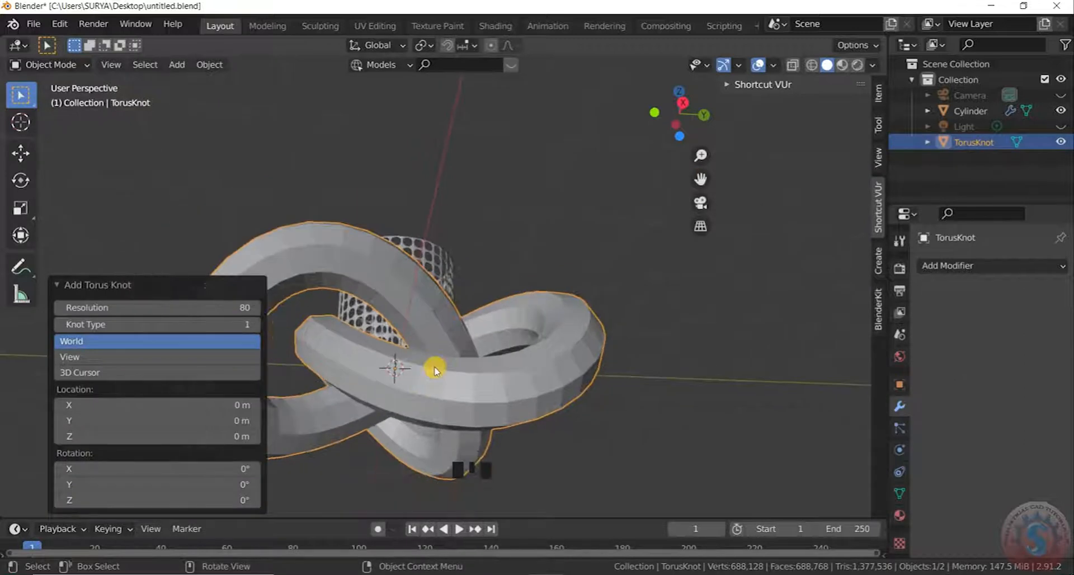
Delete the torus knot from around the perforated cylinder
key("shift+a")
left_click(415, 168)
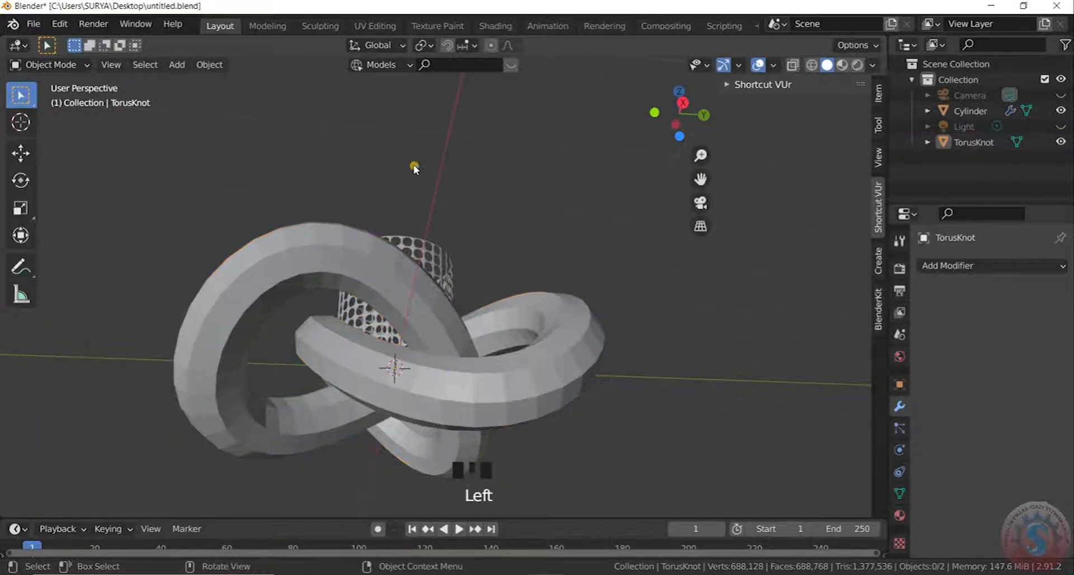
left_click(286, 247)
key("x")
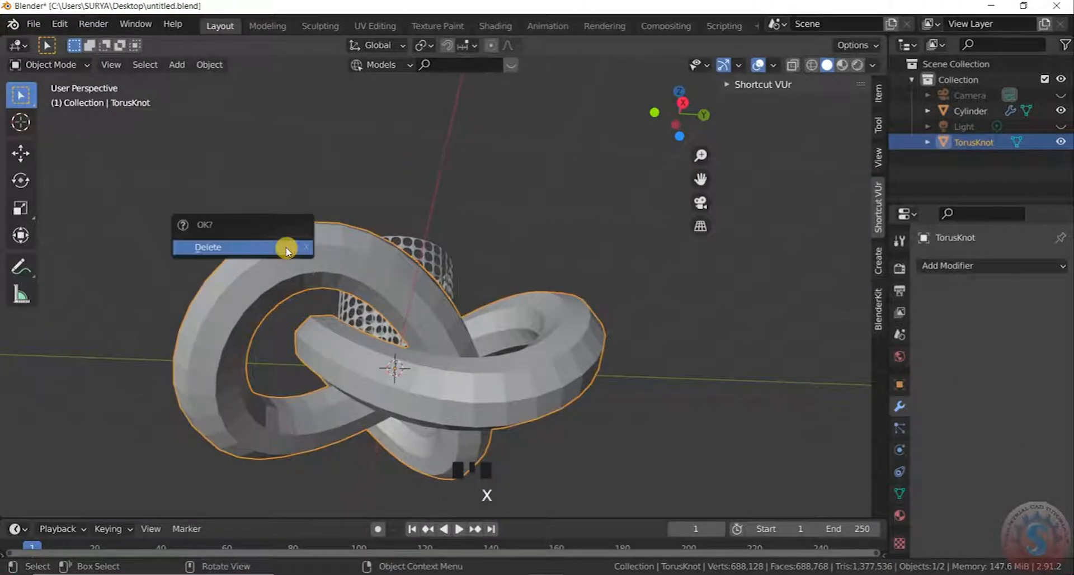
left_click(286, 246)
Add a Twisted Torus mesh with 48 major segments, 12 minor segments and 1 twist around the cylinder's lower rim
key("shift+a")
mouse_move(286, 249)
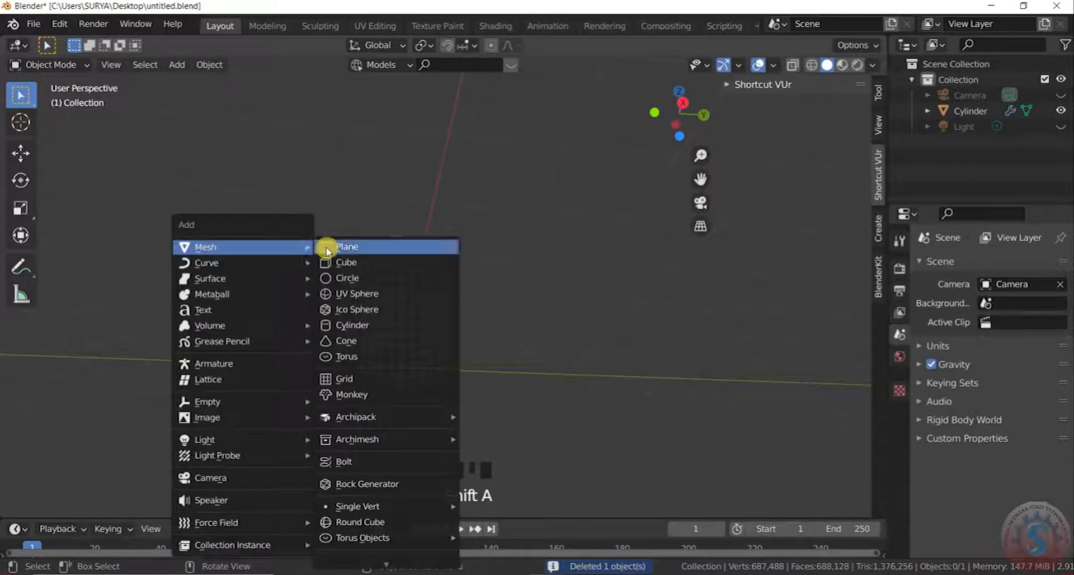
key("shift+a")
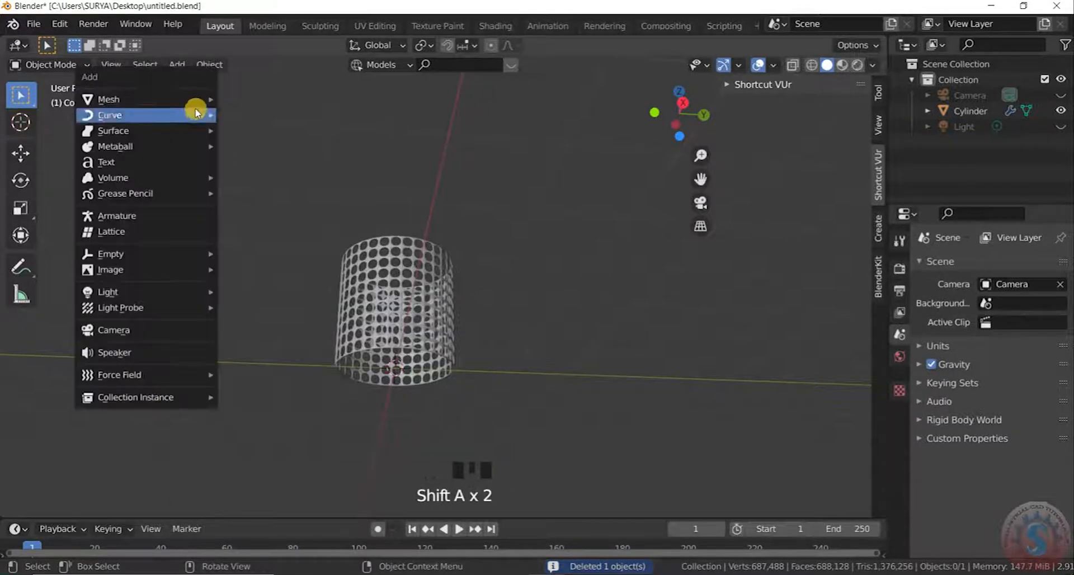
mouse_move(206, 99)
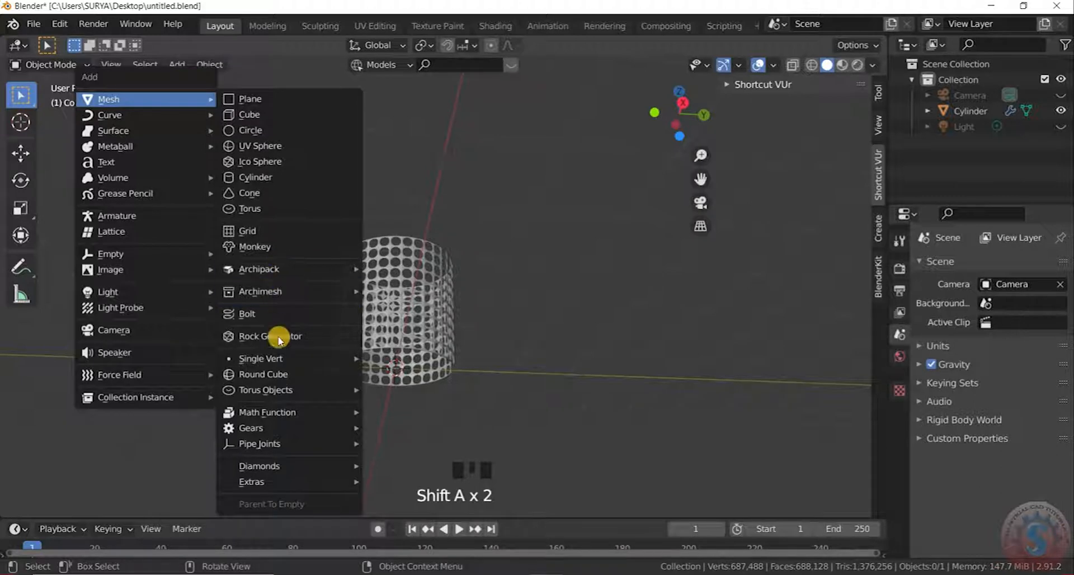
mouse_move(279, 390)
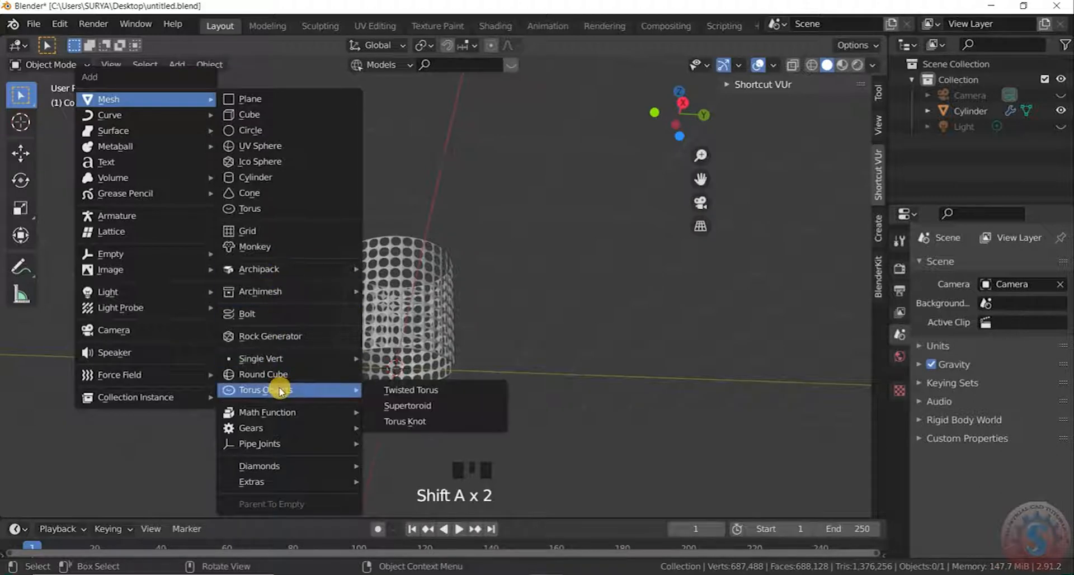
left_click(415, 391)
scroll(392, 372, "up", 6)
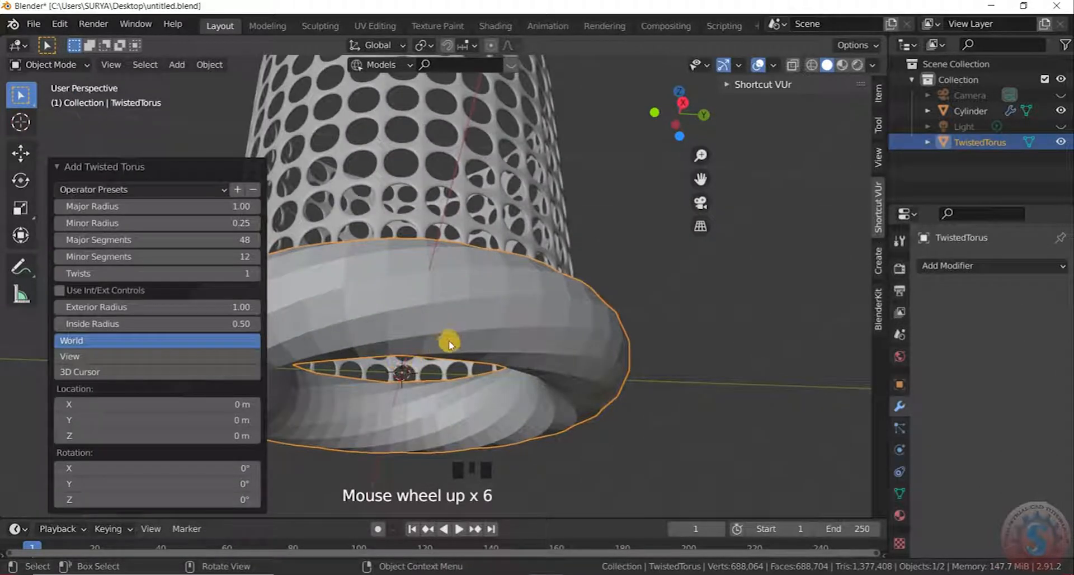
left_click(55, 166)
scroll(405, 307, "down", 4)
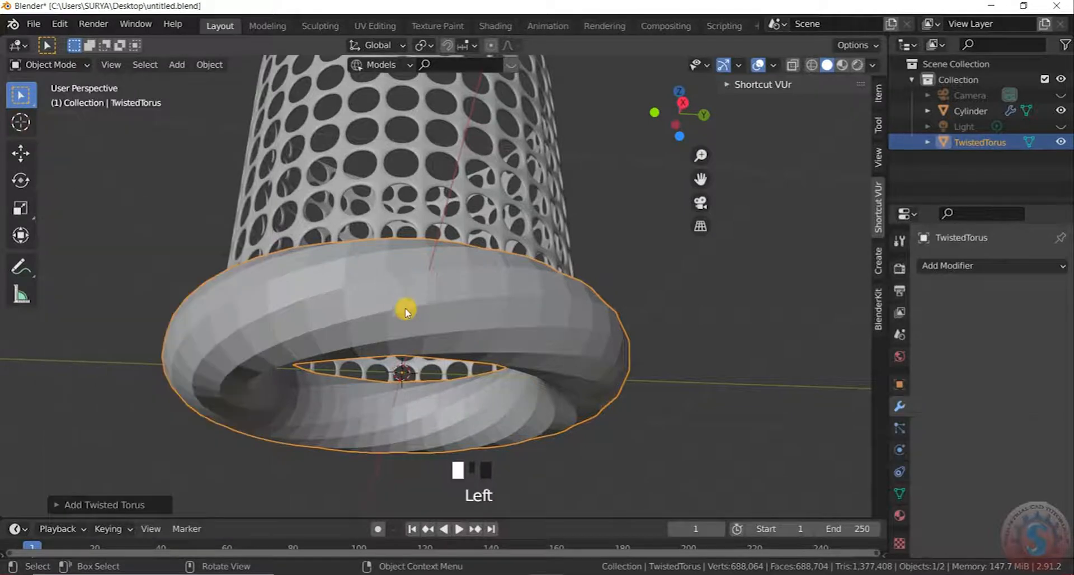
Examine from below and above how the twisted torus sits around the cylinder's lower rim, leaving the torus selected
left_click(408, 315)
right_click(410, 319)
left_click(561, 372)
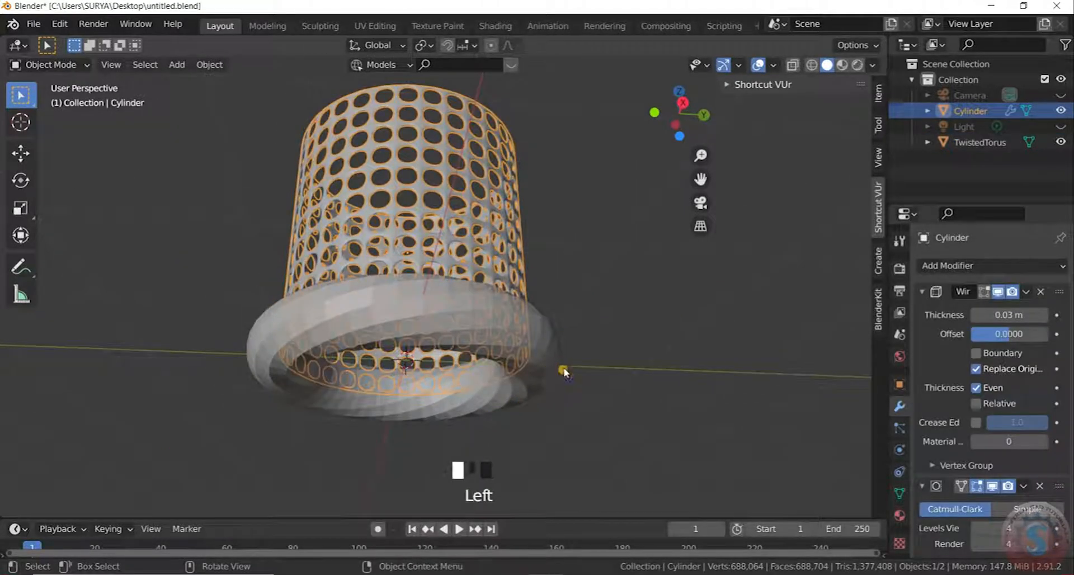
left_click(543, 355)
scroll(522, 252, "up", 1)
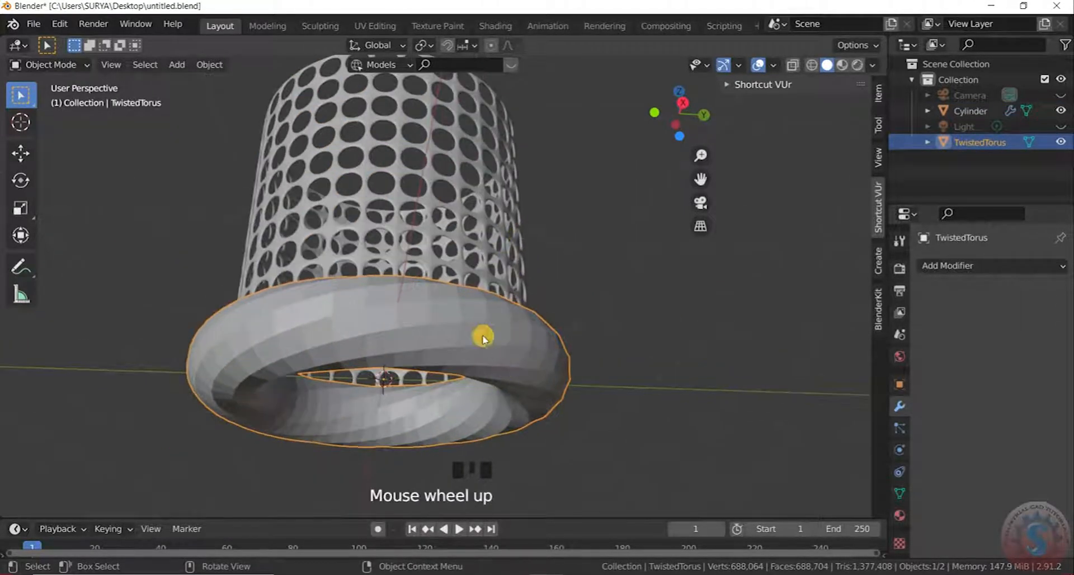
scroll(487, 325, "down", 1)
middle_click_drag(491, 311, 479, 347)
scroll(484, 302, "down", 3)
scroll(469, 386, "up", 4)
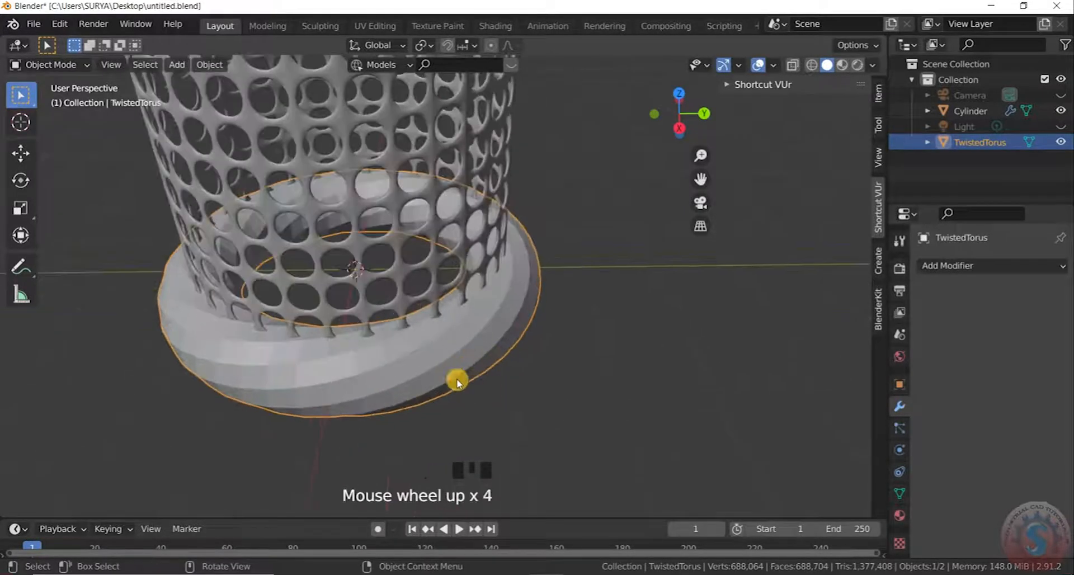
scroll(464, 369, "up", 1)
left_click(463, 355)
scroll(511, 336, "down", 3)
scroll(497, 339, "up", 1)
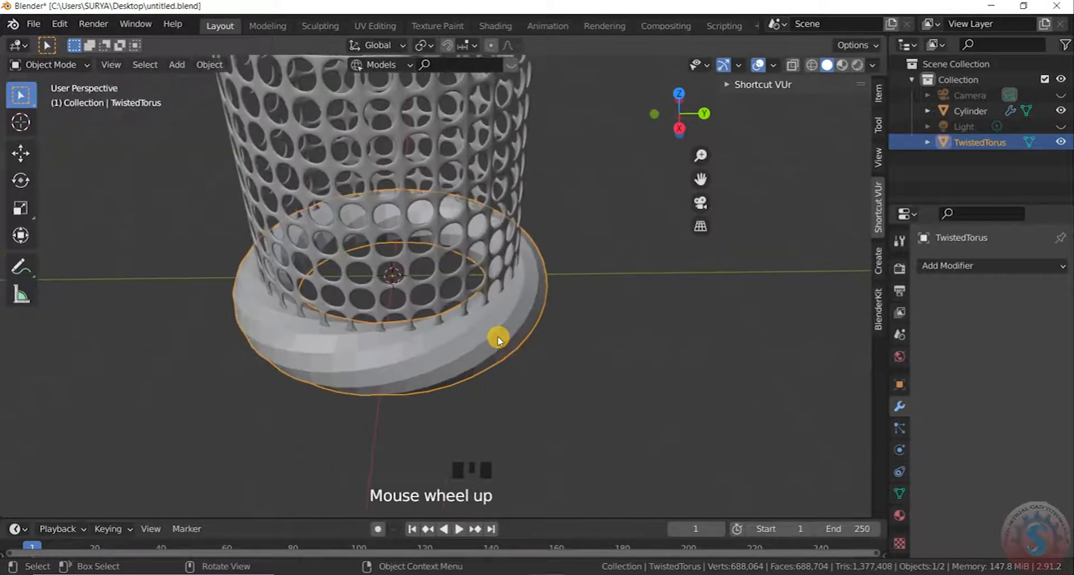
Try scaling the twisted torus, cancel the scaling, and delete the torus from the cylinder's lower rim
key("s")
right_click(548, 333)
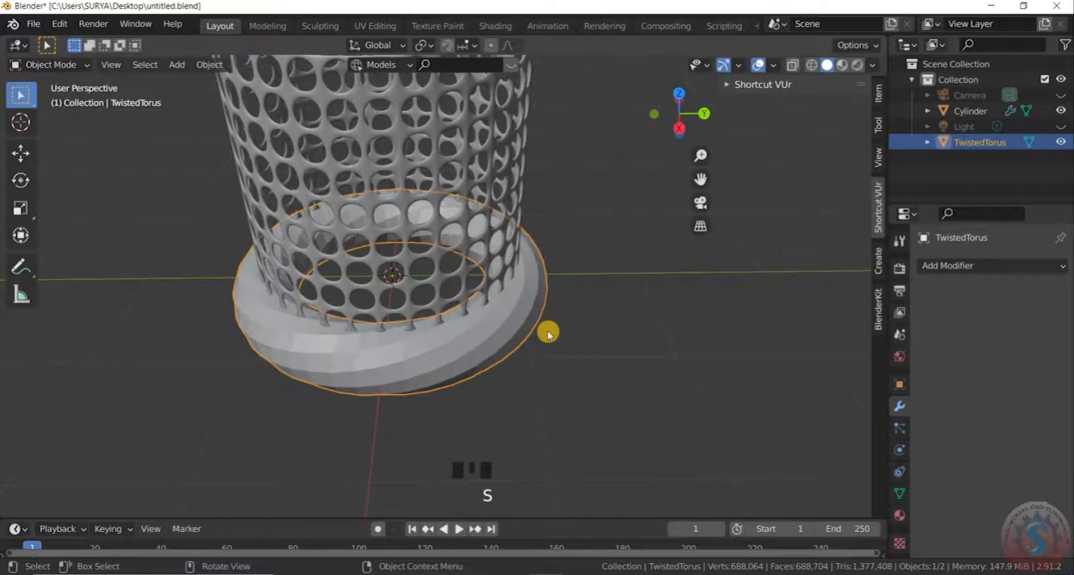
key("shift+a")
left_click(644, 291)
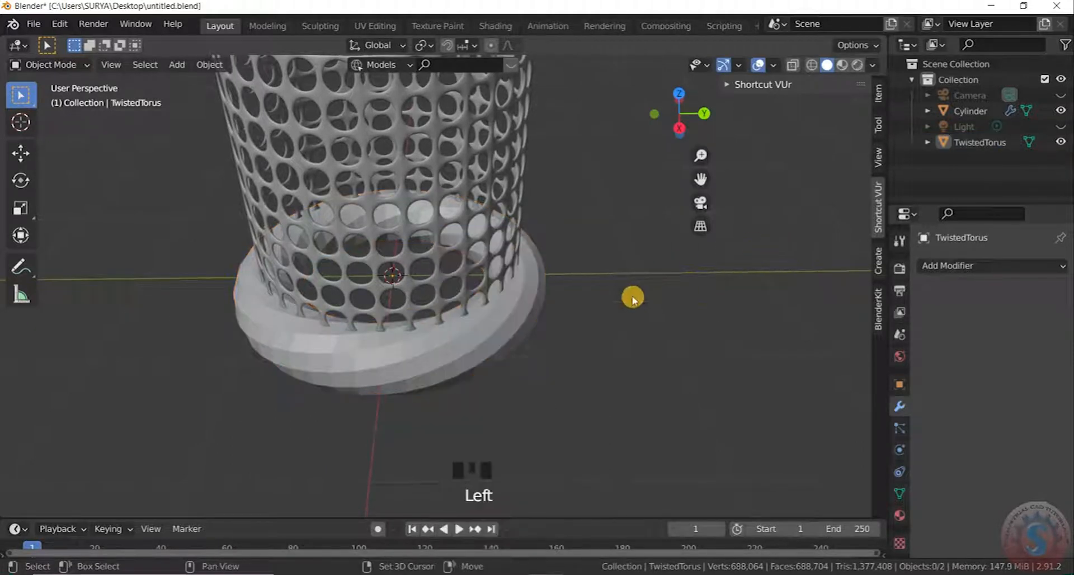
key("shift+a")
key("shift+a")
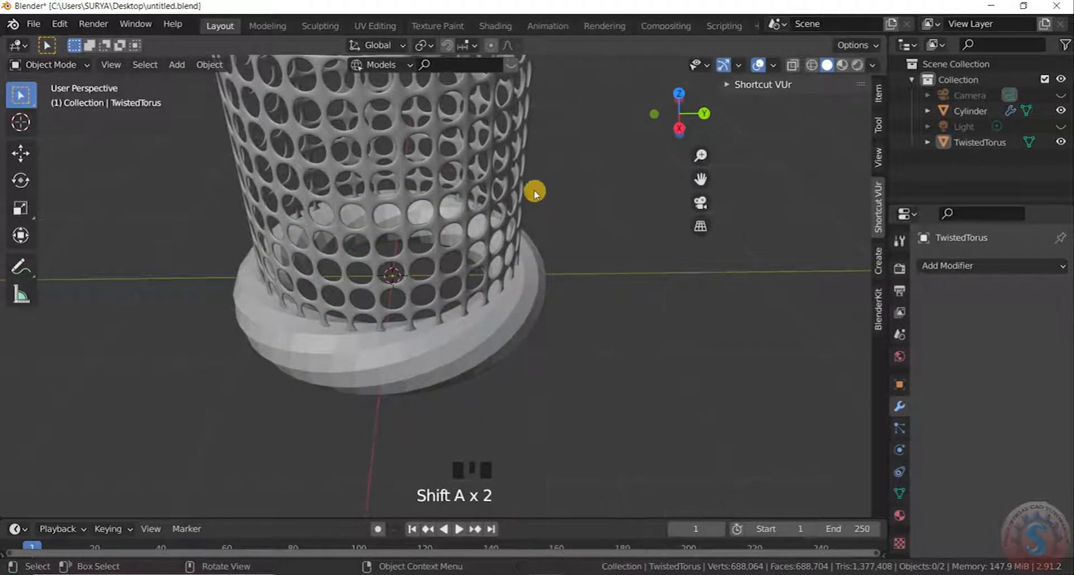
left_click(538, 296)
key("x")
left_click(538, 292)
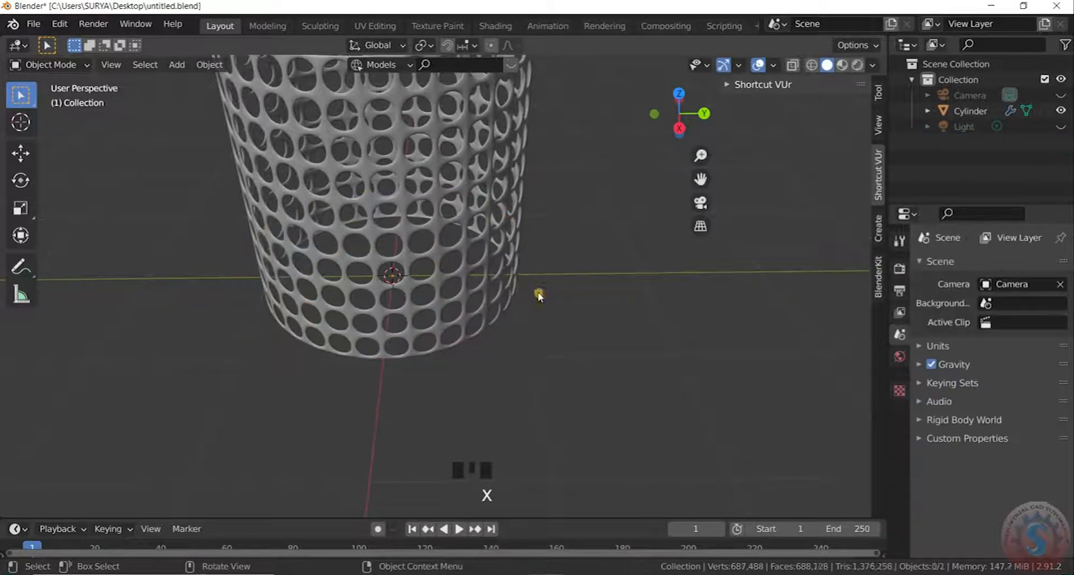
Add a torus mesh around the cylinder's lower rim and examine how it sits there
key("shift+a")
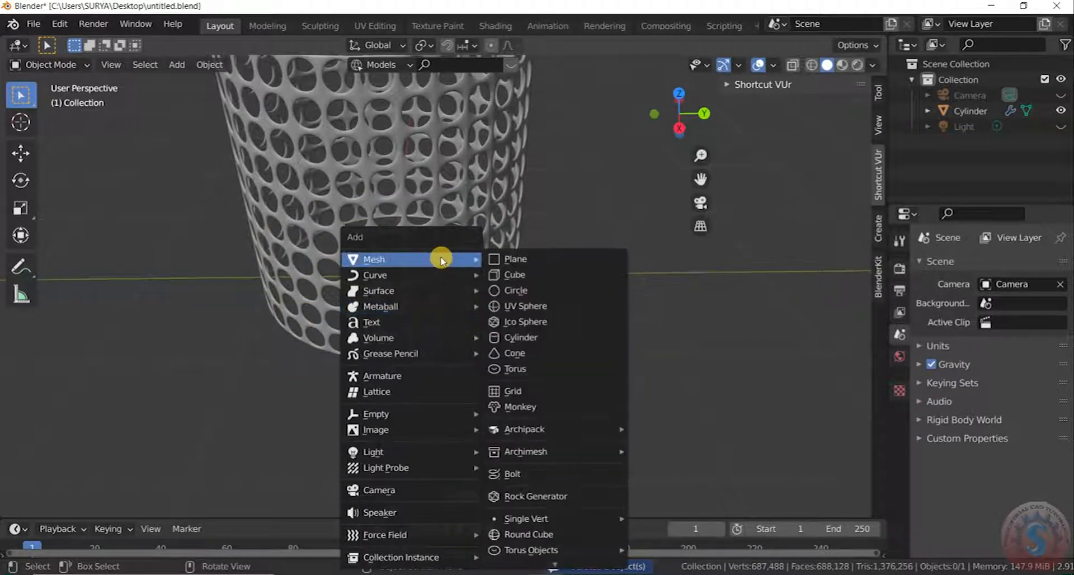
left_click(514, 368)
scroll(459, 399, "down", 3)
scroll(371, 433, "up", 5)
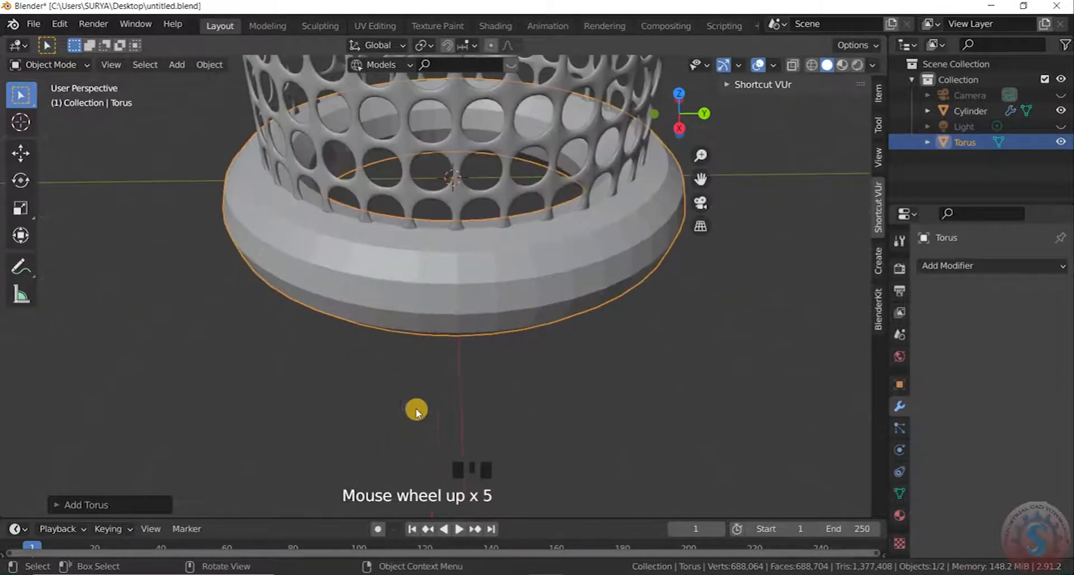
scroll(418, 354, "down", 3)
left_click(474, 326)
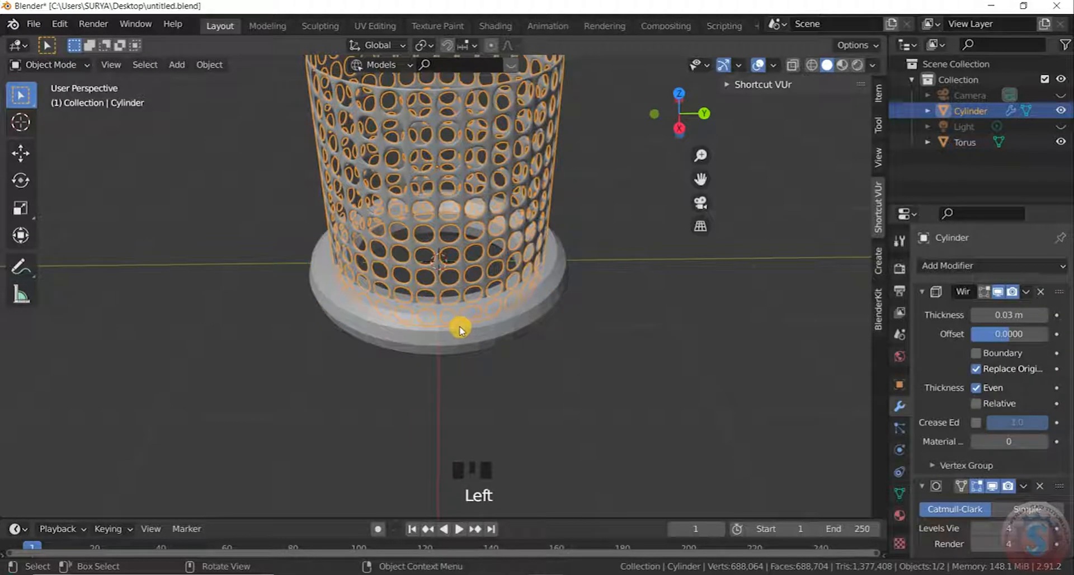
left_click(459, 327)
left_click(411, 404)
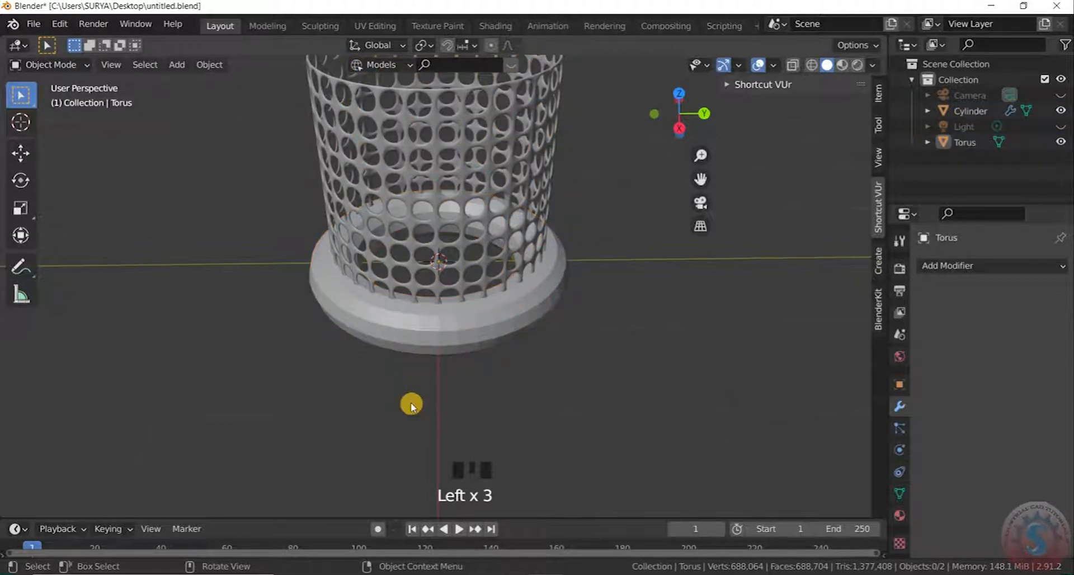
Delete the torus from the cylinder's lower rim
key("shift+a")
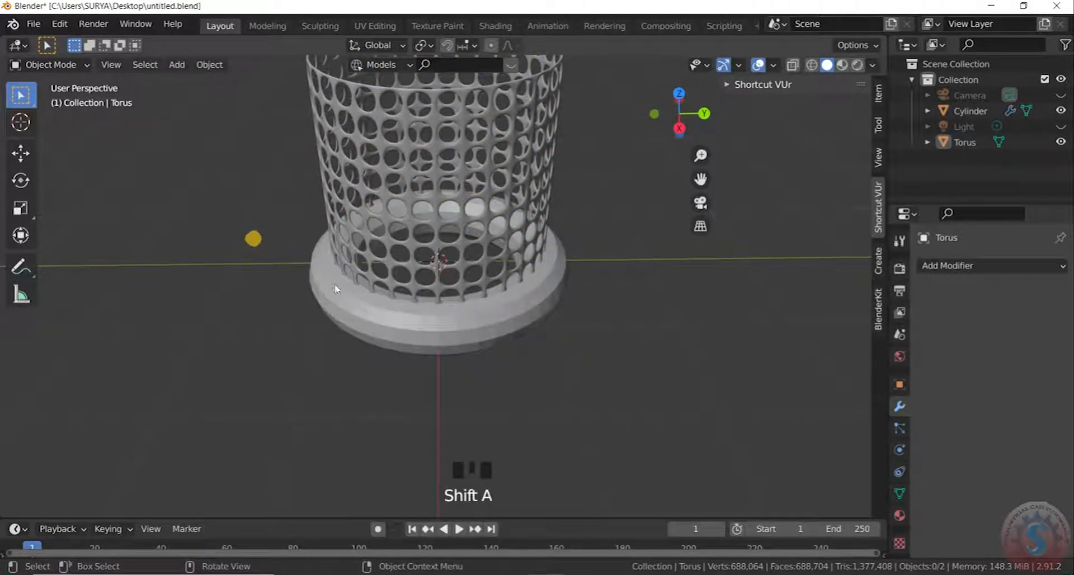
left_click(394, 324)
key("x")
left_click(394, 322)
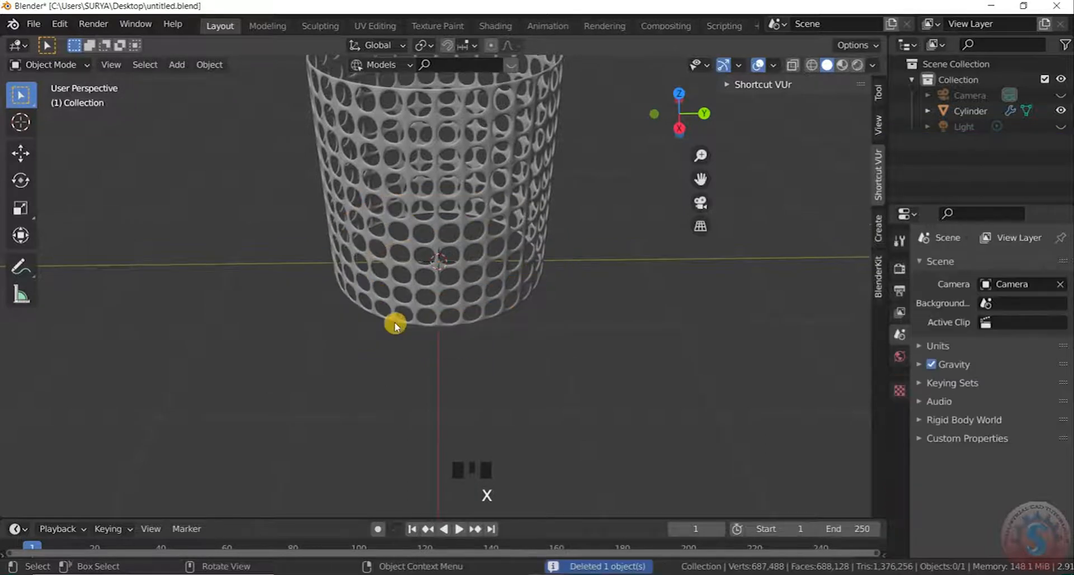
Add a torus at the cylinder's base with 48 major and 51 minor segments, major radius 1.2 m and minor radius 0.07 m
key("shift+a")
mouse_move(384, 259)
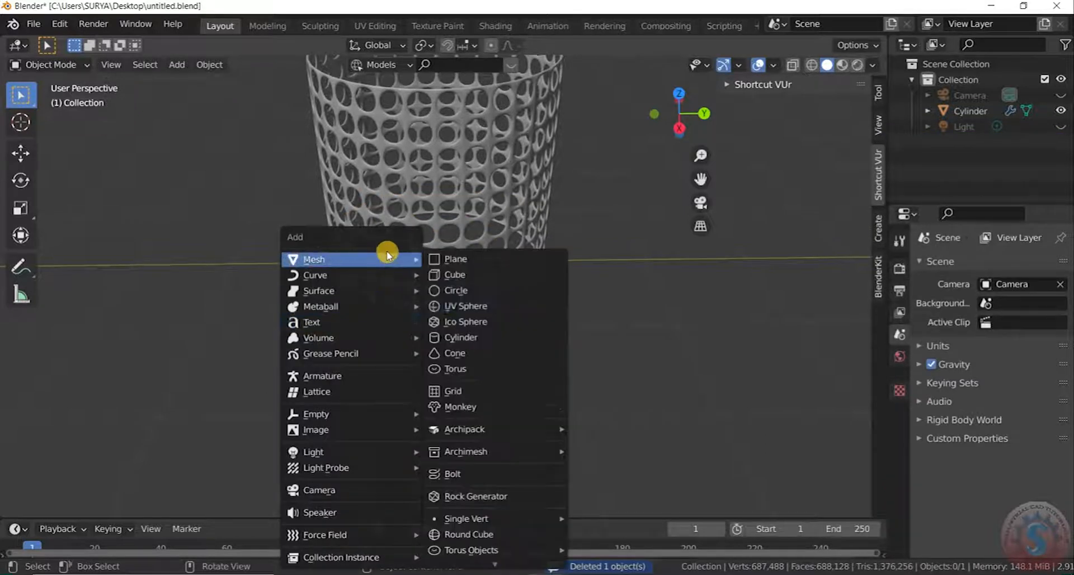
left_click(484, 370)
left_click(61, 505)
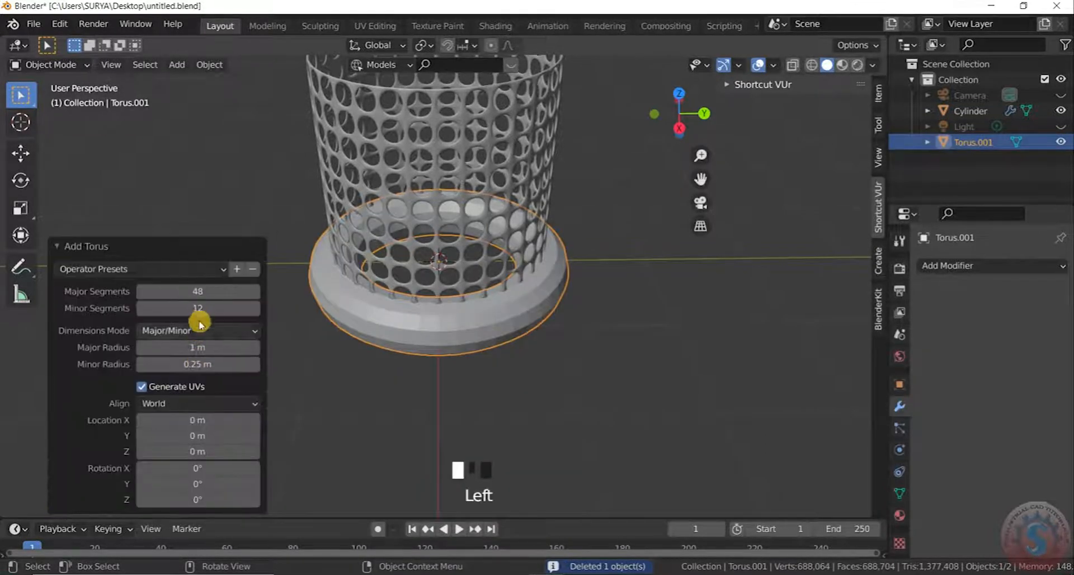
left_click_drag(200, 307, 249, 308)
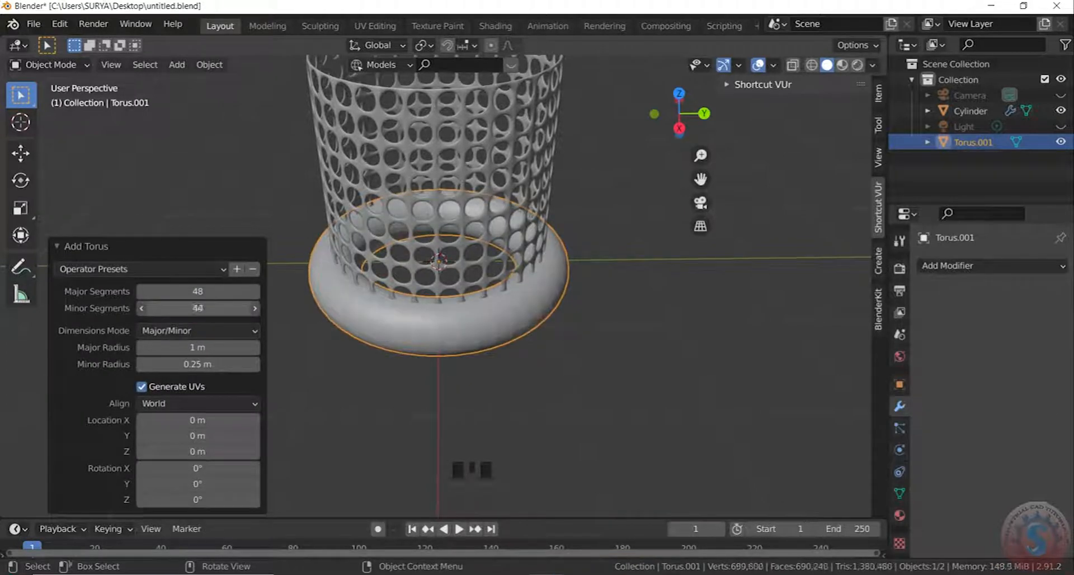
left_click_drag(249, 308, 199, 307)
mouse_move(197, 353)
left_mouse_down()
mouse_move(221, 352)
mouse_move(207, 373)
mouse_move(195, 367)
mouse_move(224, 368)
mouse_move(182, 367)
mouse_move(201, 364)
left_mouse_up()
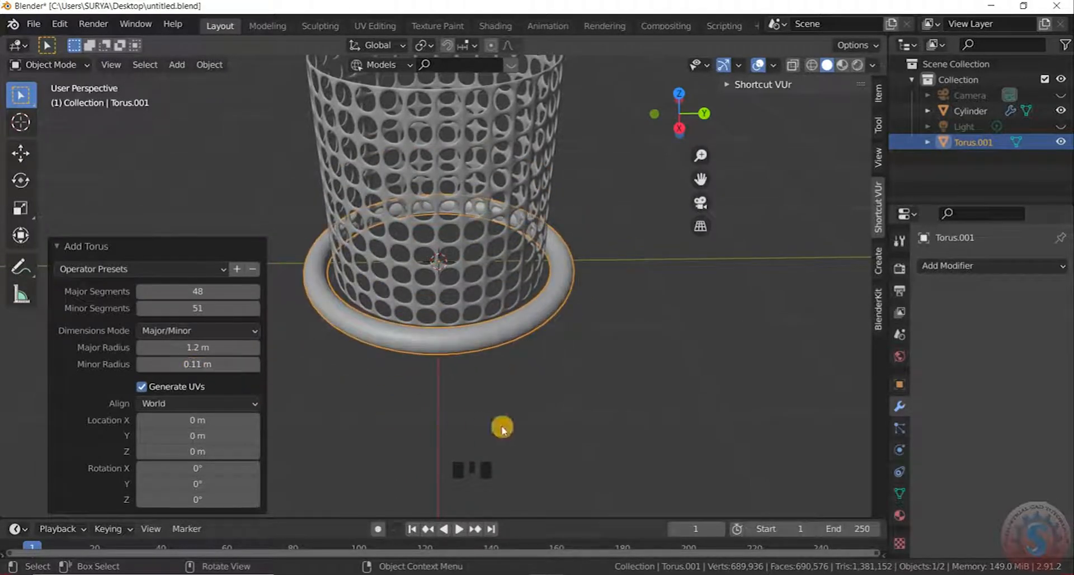
left_click_drag(201, 367, 182, 368)
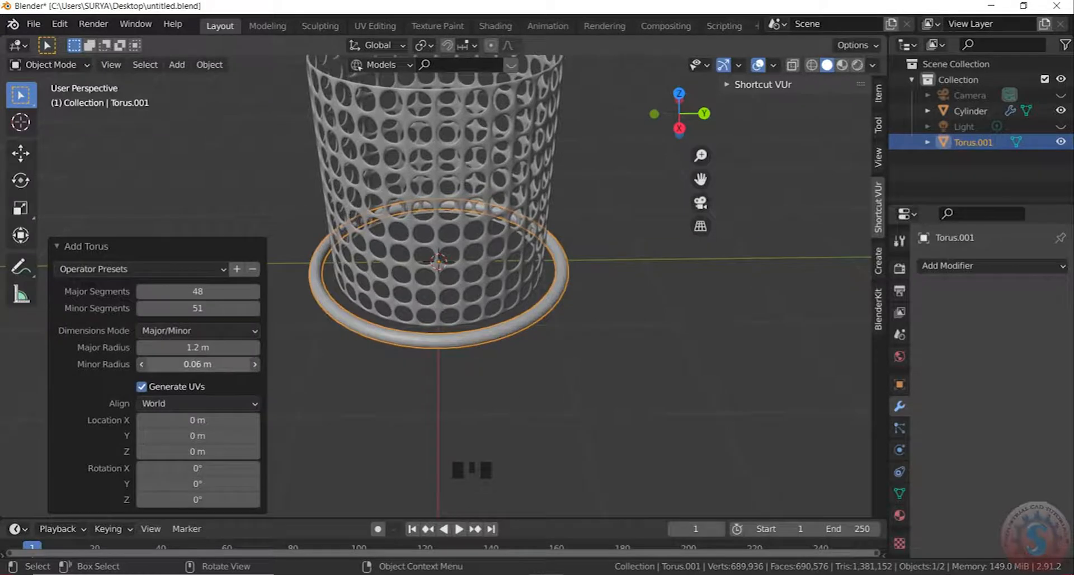
Scale the torus uniformly to about 0.878 so it fits around the cylinder's lower rim
key("s")
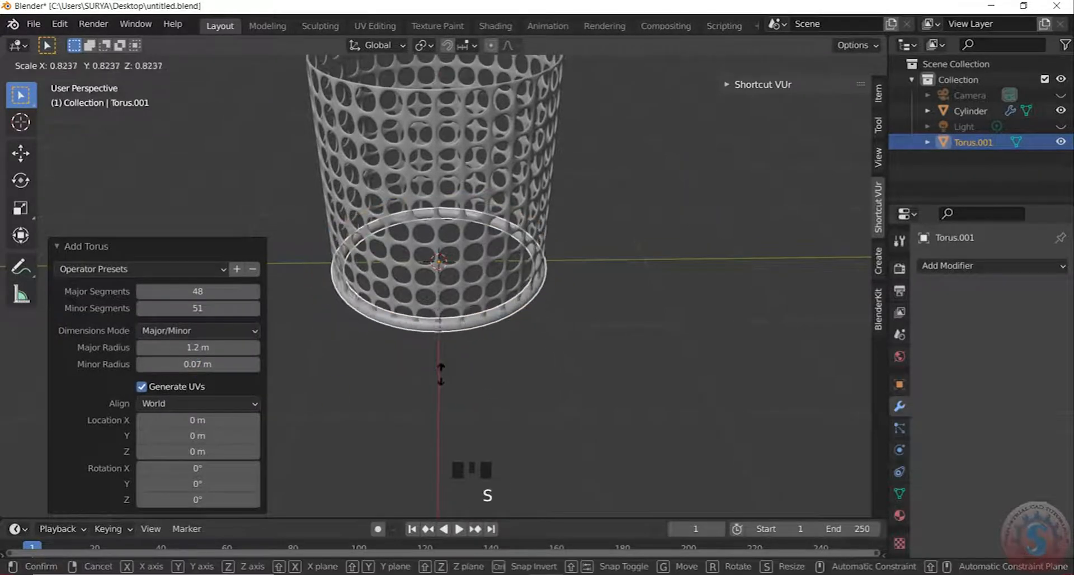
left_click(456, 381)
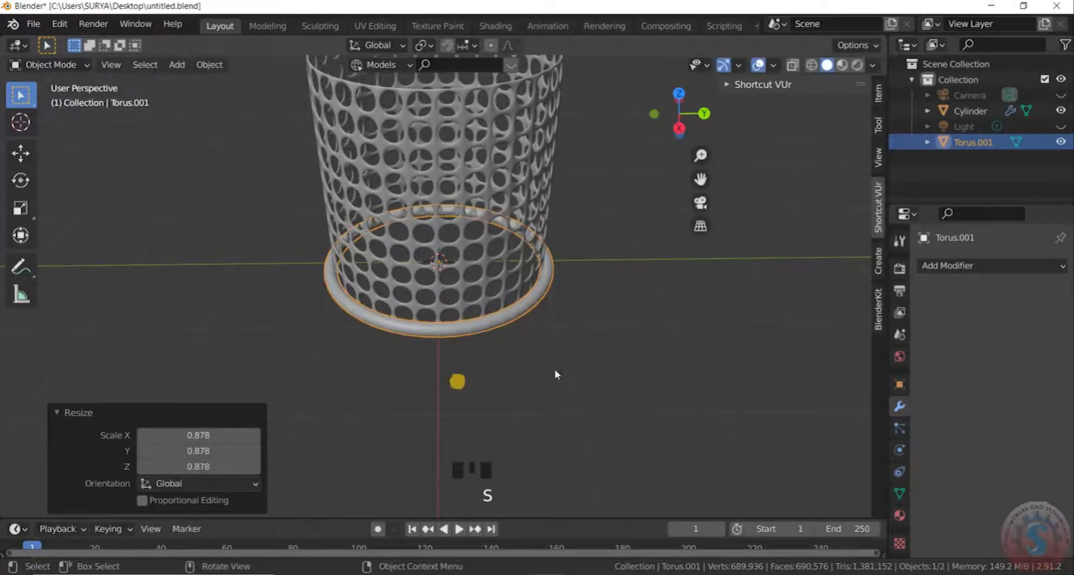
left_click(540, 371)
Shade the lower rim torus smooth and enable Auto Smooth at 30° in its normals settings
scroll(526, 381, "down", 4)
scroll(517, 390, "up", 4)
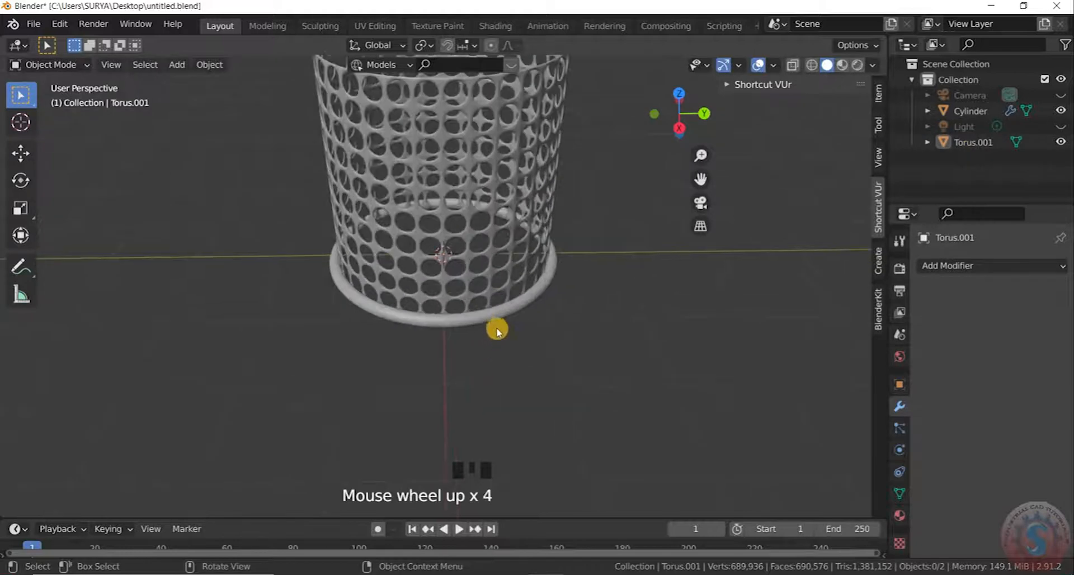
middle_click_drag(441, 330, 475, 210)
scroll(496, 123, "up", 2)
middle_click_drag(498, 132, 566, 243)
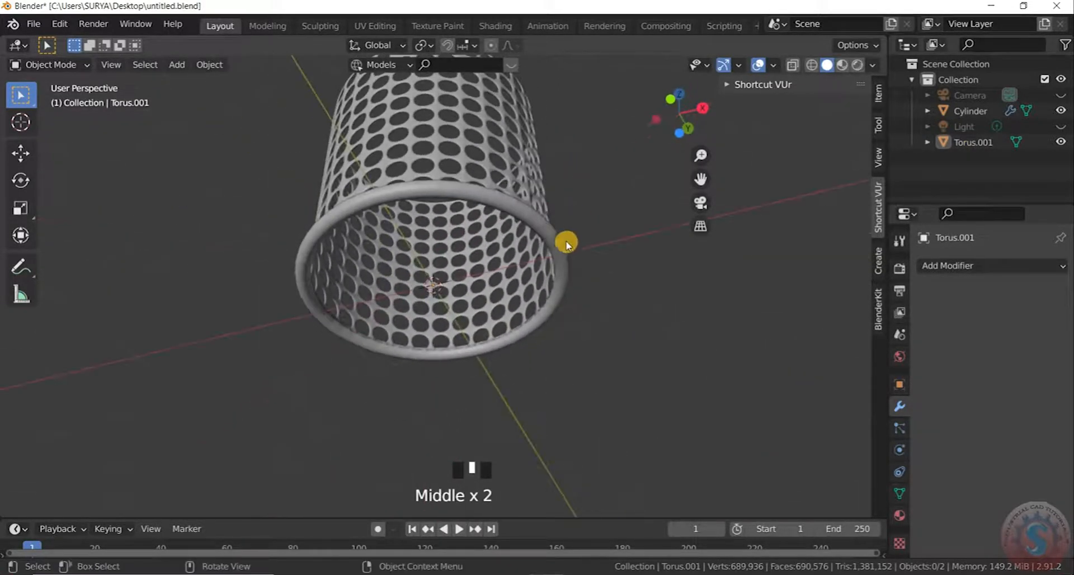
left_click(528, 214)
right_click(527, 209)
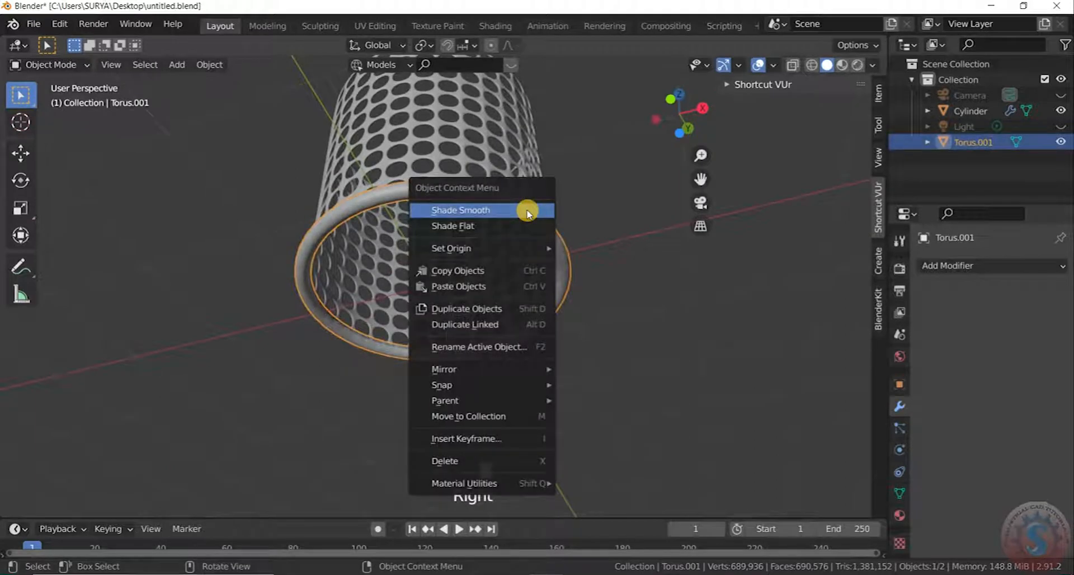
left_click(527, 209)
left_click(901, 494)
scroll(930, 481, "down", 4)
left_click(932, 475)
left_click(674, 366)
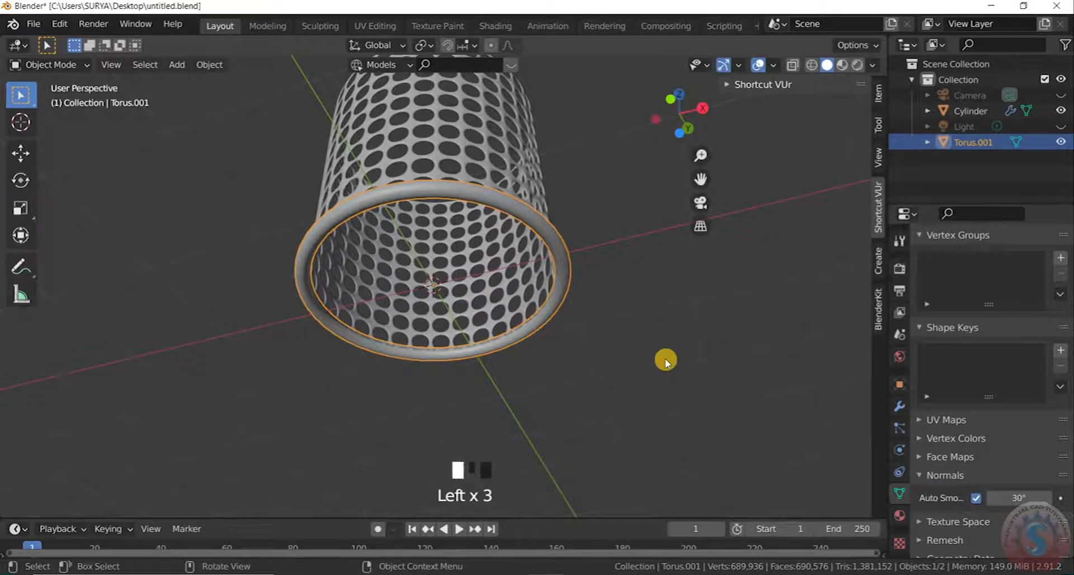
Duplicate the lower rim torus about 2 m up along Z onto the cylinder's upper rim
scroll(487, 300, "down", 5)
scroll(515, 214, "up", 2)
middle_click_drag(516, 214, 455, 307)
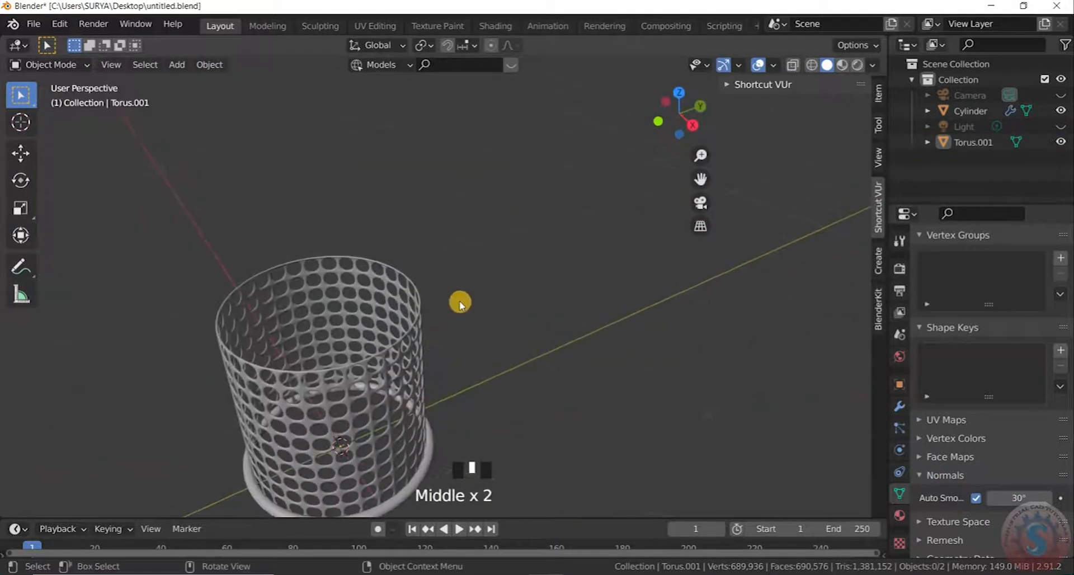
scroll(436, 359, "down", 4)
scroll(470, 352, "up", 5)
left_click(489, 335)
scroll(443, 378, "down", 2)
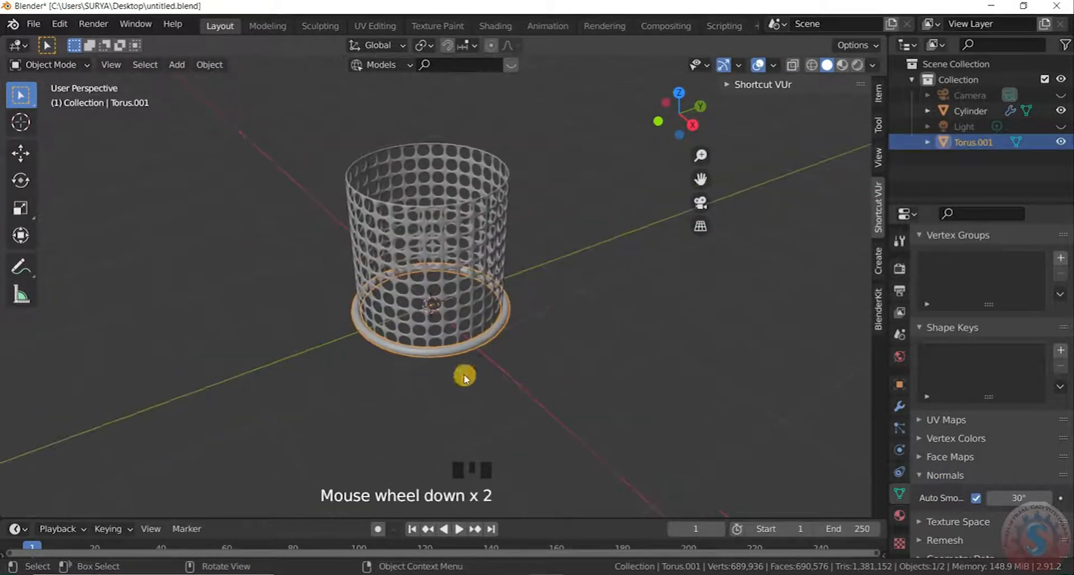
scroll(493, 342, "up", 1)
key("shift+d")
key("z")
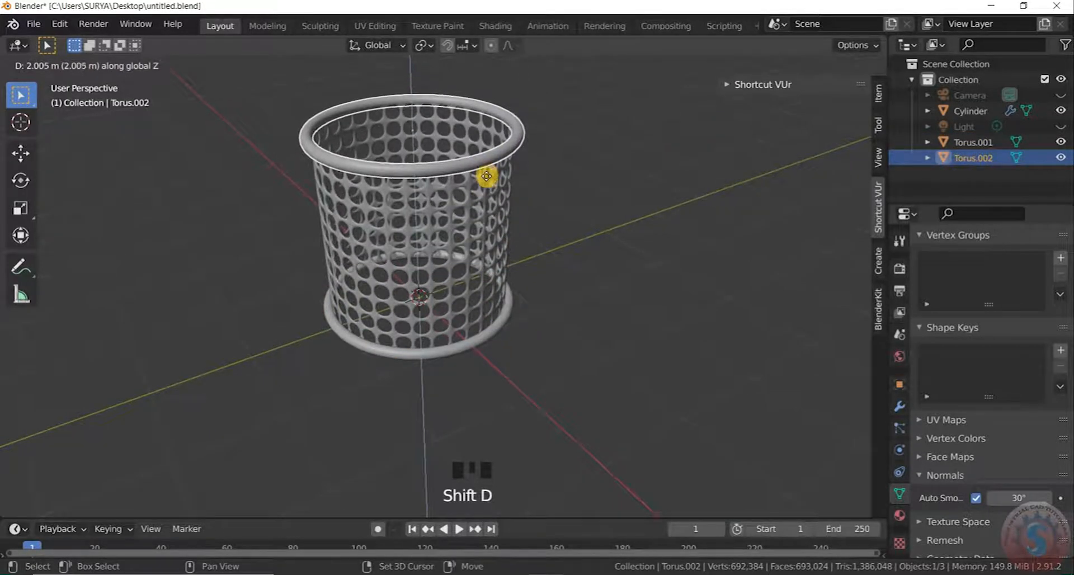
left_click(489, 178)
left_click(491, 247)
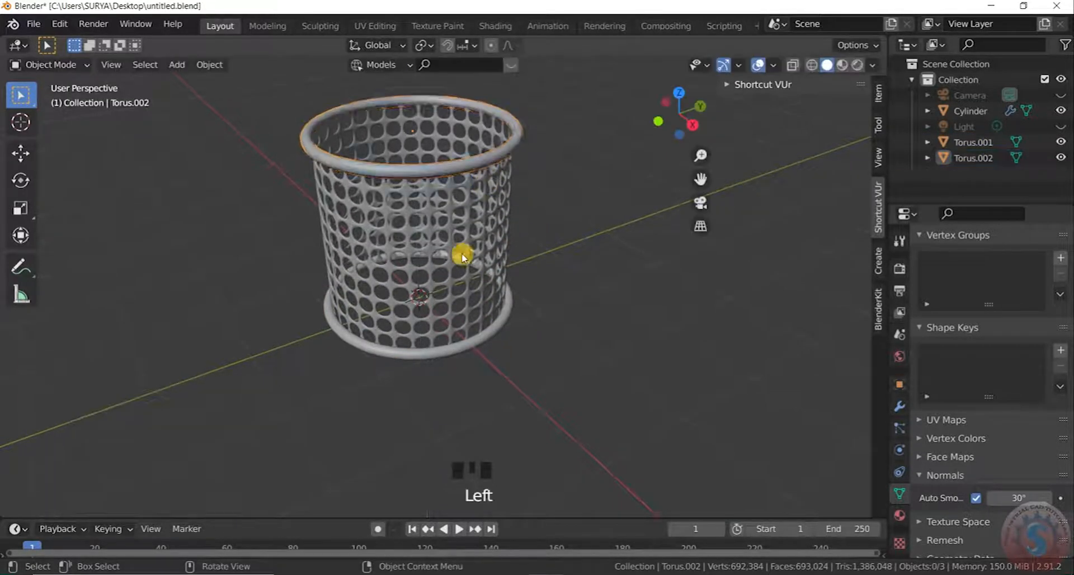
Add an Ngon-filled circle with 32 vertices and a 1 m radius as the basket's floor
scroll(487, 309, "down", 3)
scroll(486, 302, "up", 2)
key("shift+a")
mouse_move(487, 258)
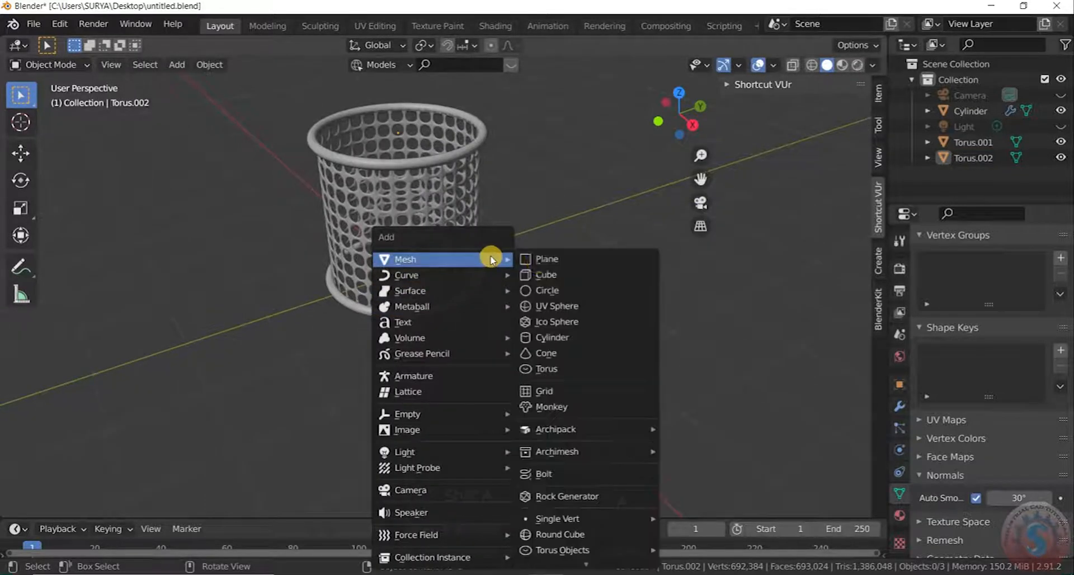
left_click(588, 291)
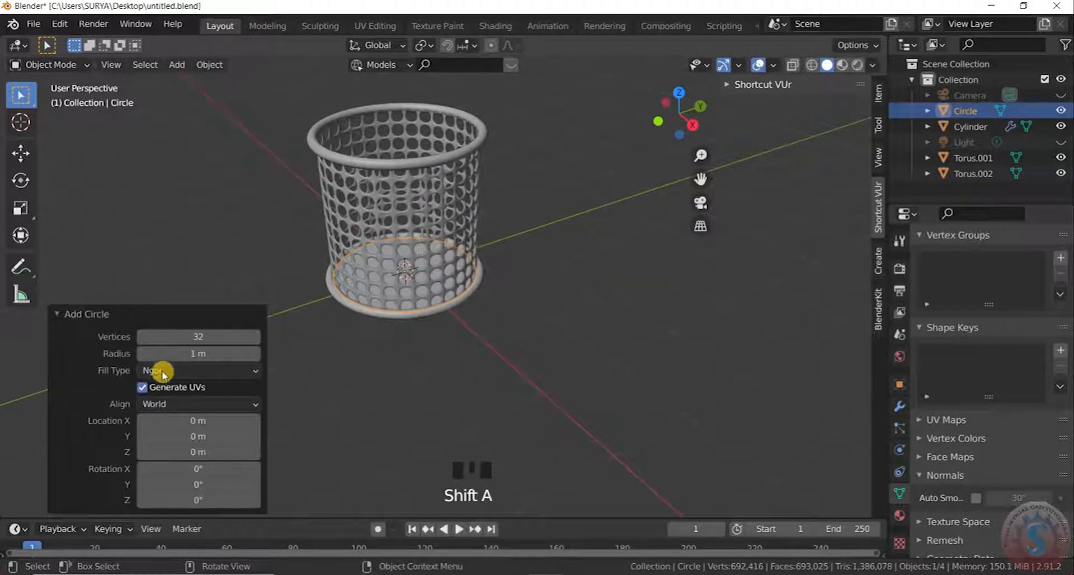
left_click(264, 252)
Examine the basket's rims, perforated wall and floor from above, from the side and from inside
scroll(376, 252, "up", 3)
scroll(365, 396, "down", 1)
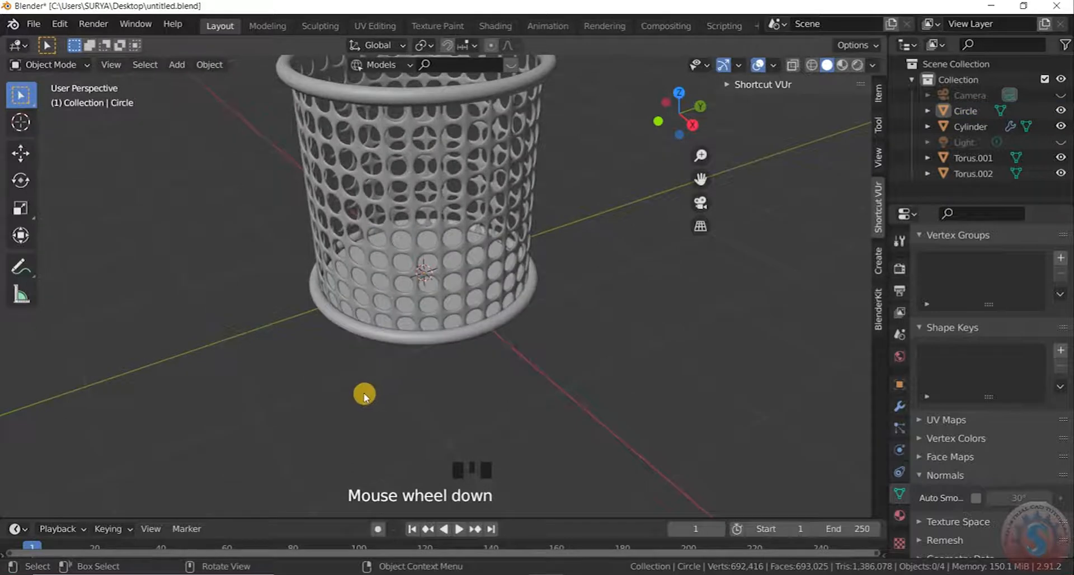
scroll(431, 156, "down", 2)
scroll(399, 266, "up", 3)
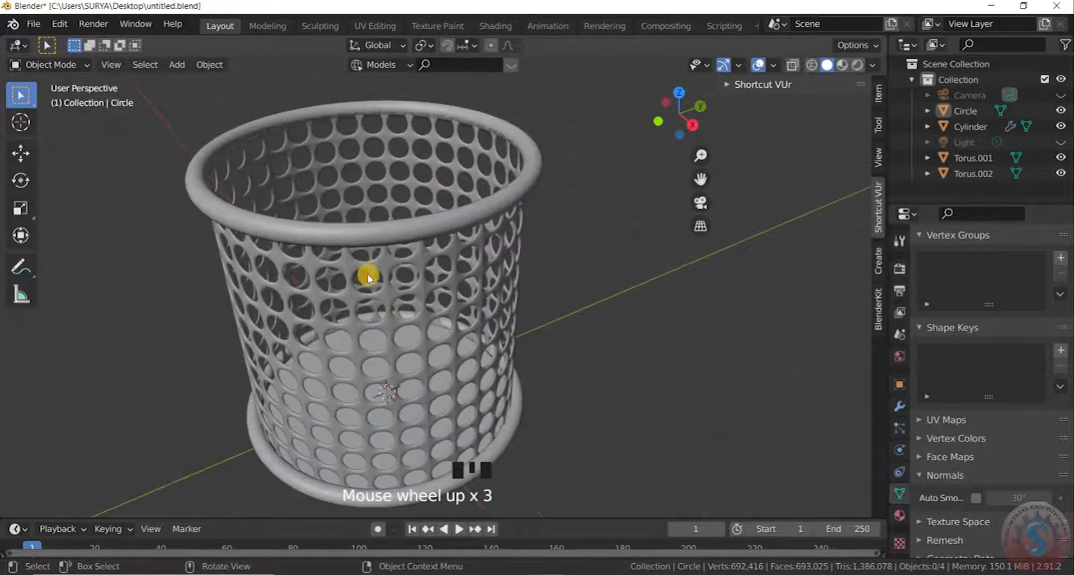
scroll(358, 283, "down", 4)
scroll(369, 278, "up", 2)
middle_click_drag(370, 278, 343, 175)
scroll(388, 202, "down", 3)
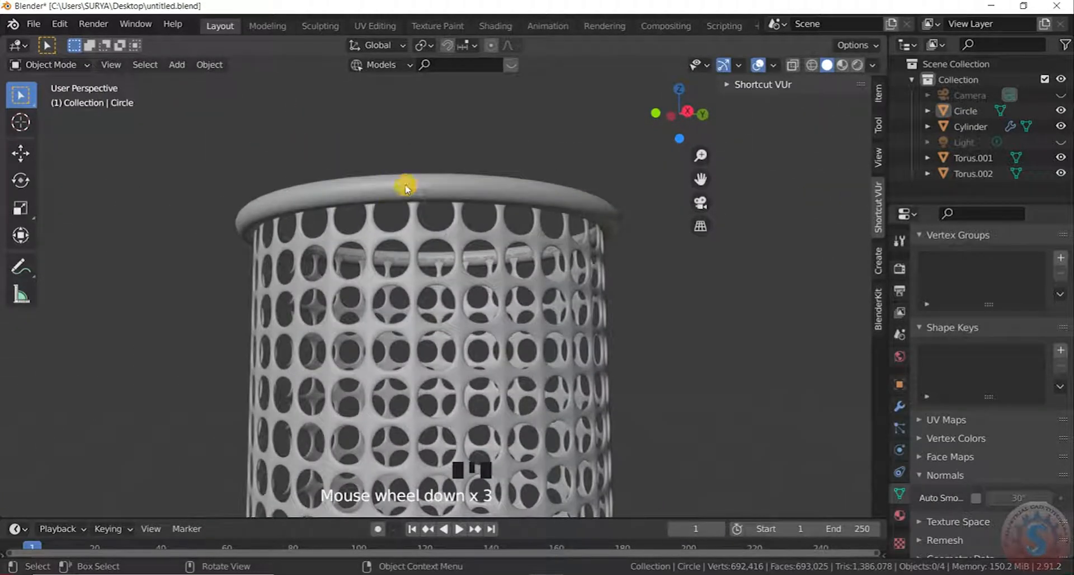
middle_click_drag(406, 188, 333, 355)
scroll(386, 265, "down", 2)
scroll(455, 380, "up", 5)
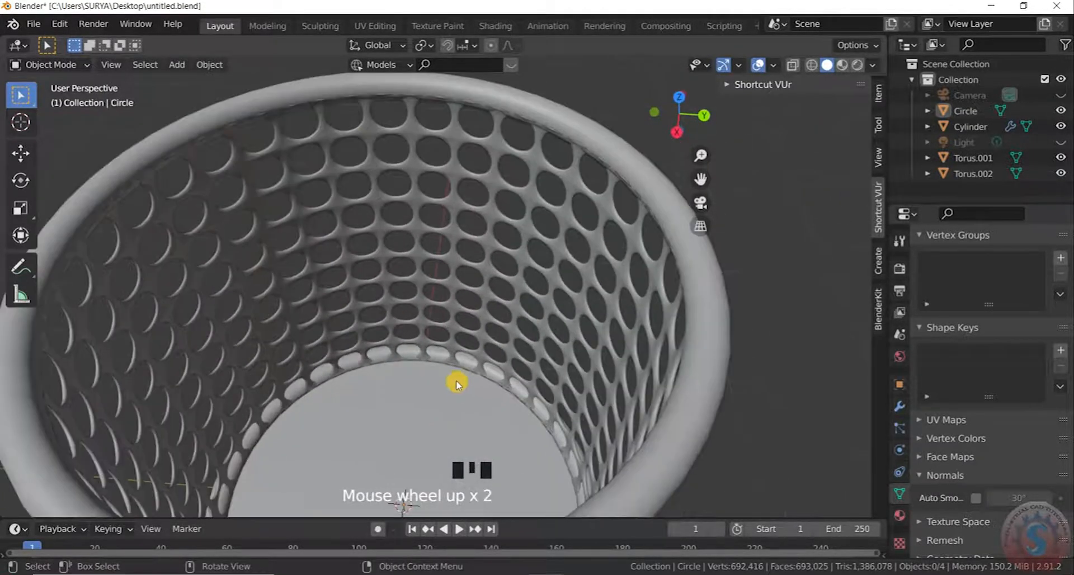
scroll(441, 244, "down", 7)
scroll(442, 241, "up", 3)
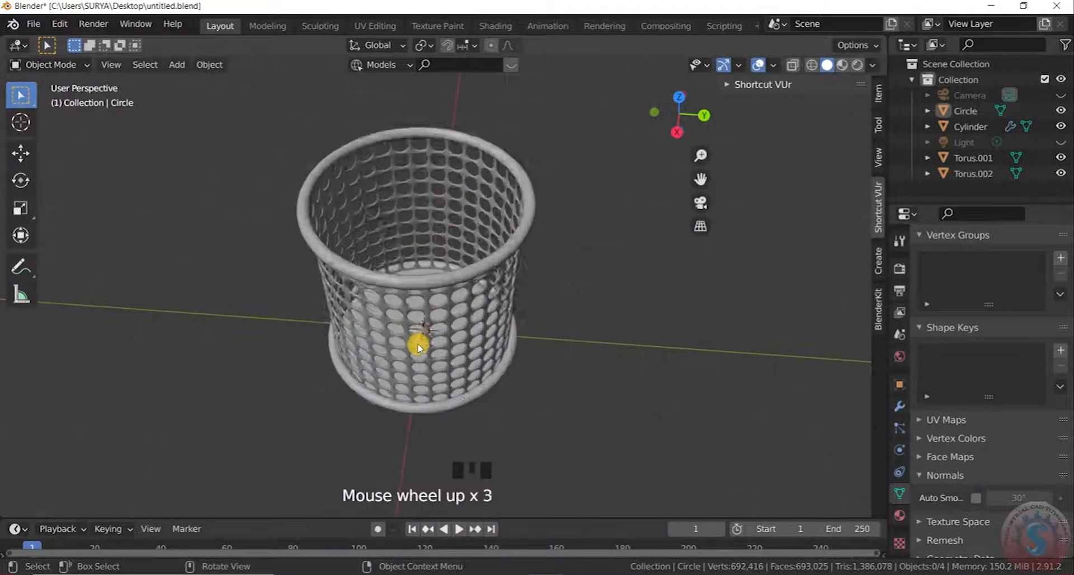
scroll(410, 333, "down", 1)
scroll(398, 388, "up", 2)
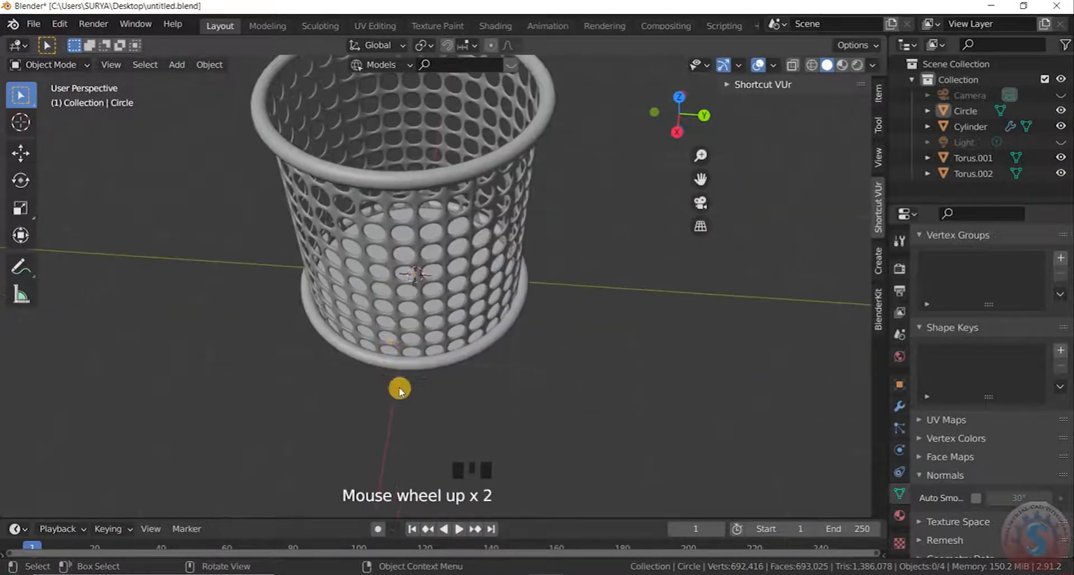
Duplicate the lower rim torus about 0.096 m down along Z, directly beneath the original
middle_click_drag(434, 194, 447, 231)
scroll(456, 249, "up", 2)
left_click(451, 261)
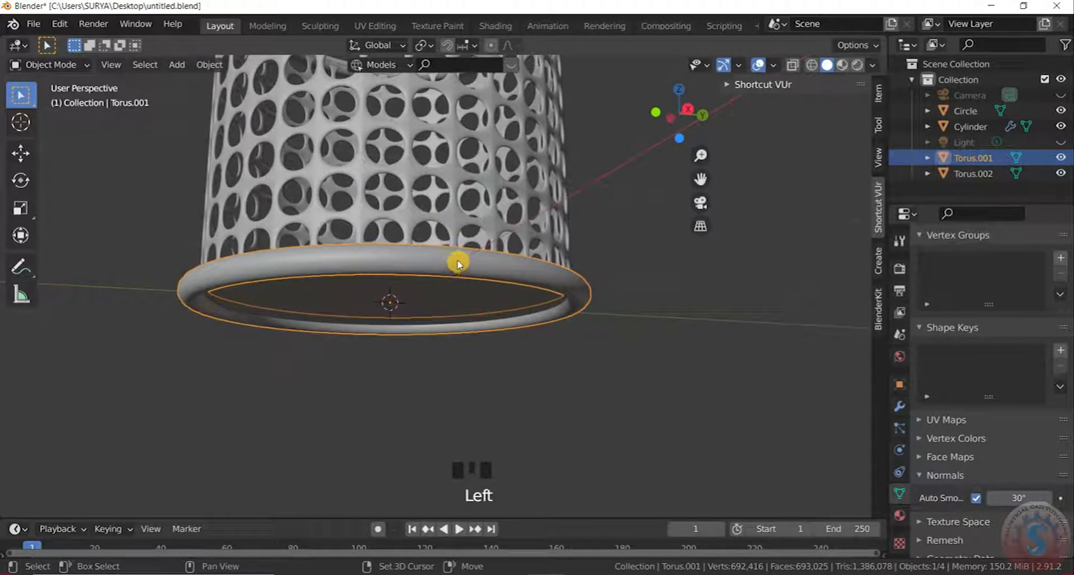
key("shift+d")
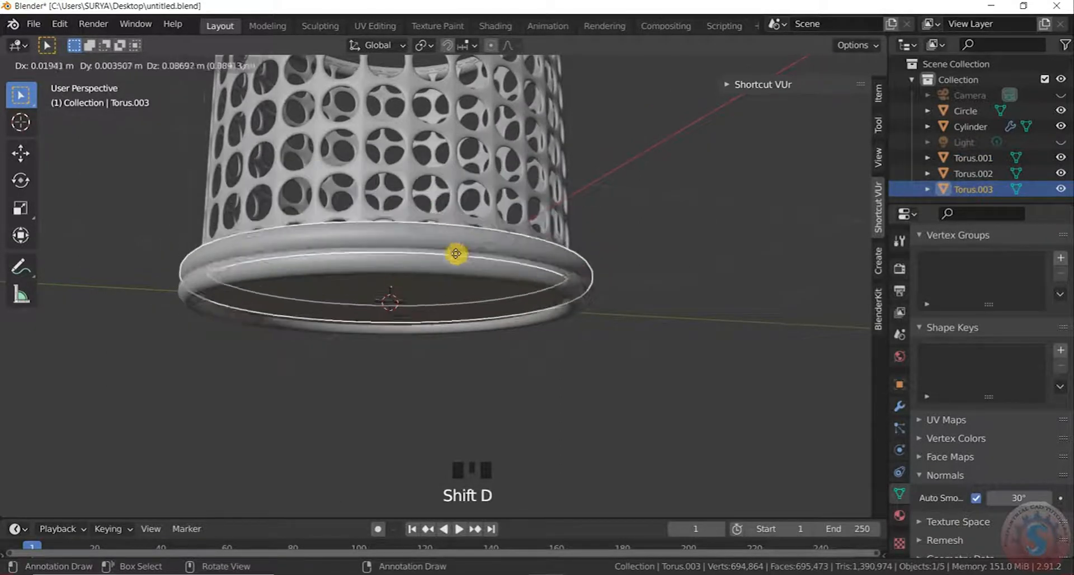
key("z")
left_click(456, 274)
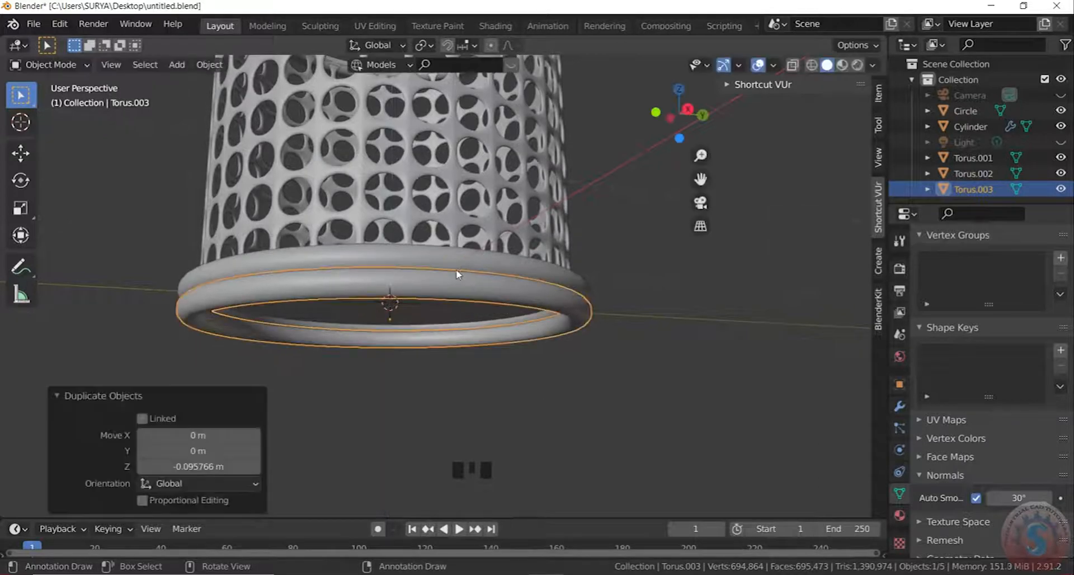
left_click(635, 306)
Examine the doubled lower rim from several angles and undo the duplication of the torus
scroll(568, 203, "down", 2)
scroll(559, 103, "up", 3)
middle_click_drag(393, 373, 367, 294)
scroll(343, 384, "down", 3)
middle_click_drag(343, 384, 392, 201)
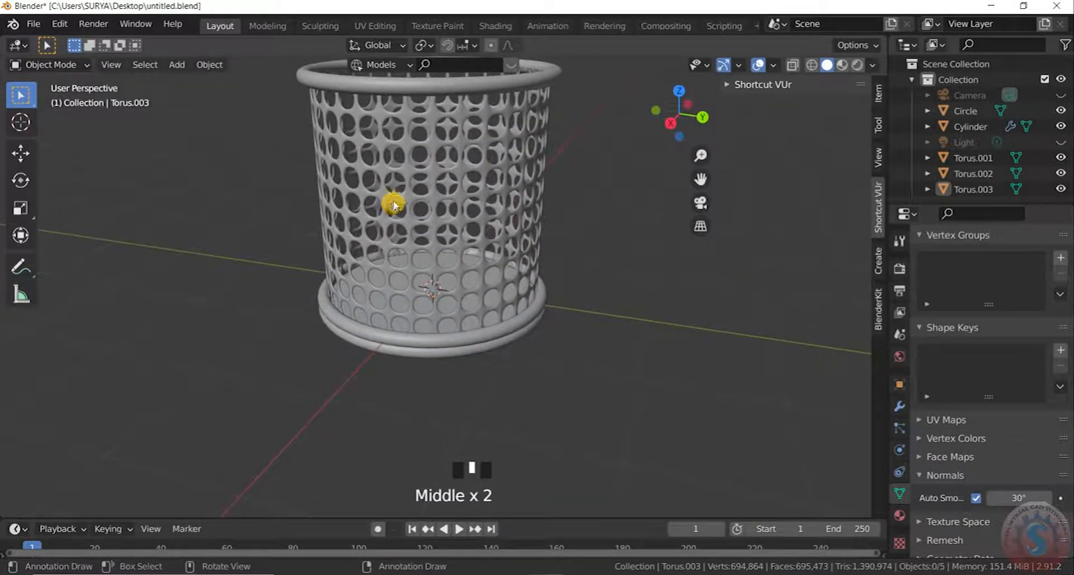
key("shift+a")
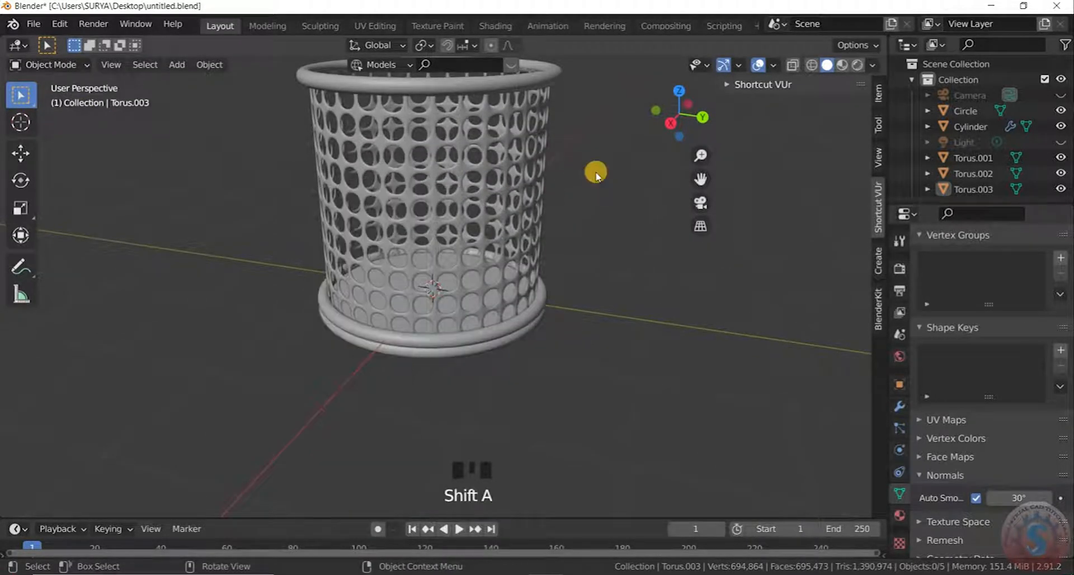
key("ctrl+z")
key("ctrl+z")
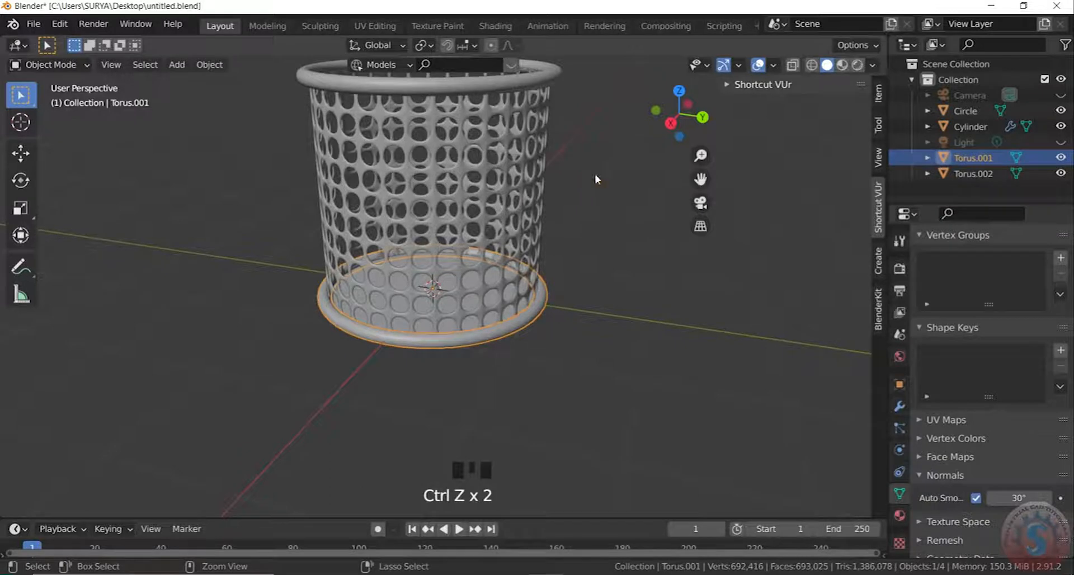
Save the finished basket model to the untitled.blend file
scroll(522, 254, "down", 3)
left_click(33, 23)
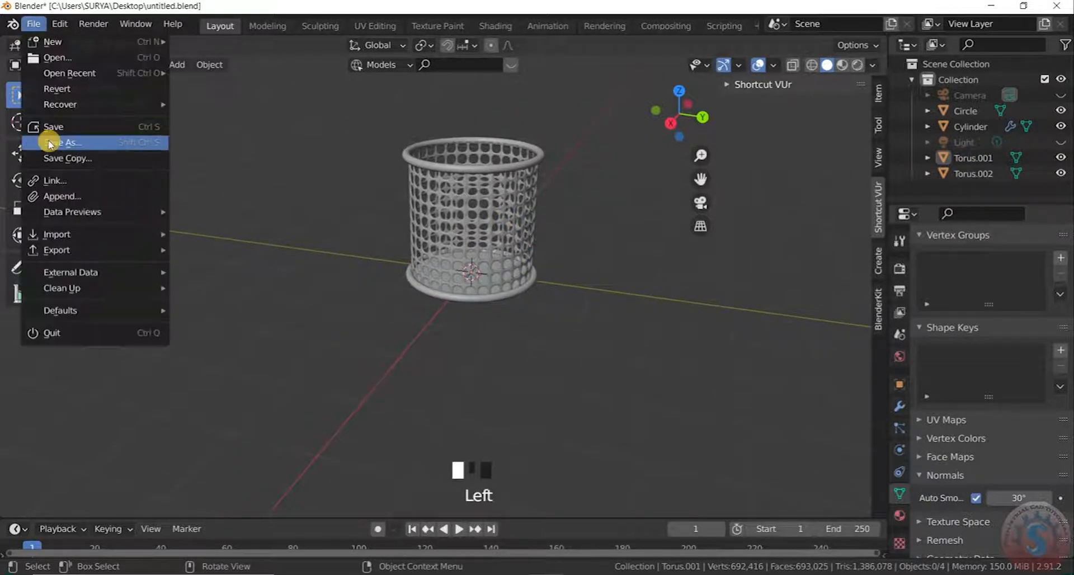
left_click(56, 141)
scroll(522, 204, "up", 6)
scroll(463, 184, "down", 4)
scroll(462, 166, "up", 1)
left_click(33, 24)
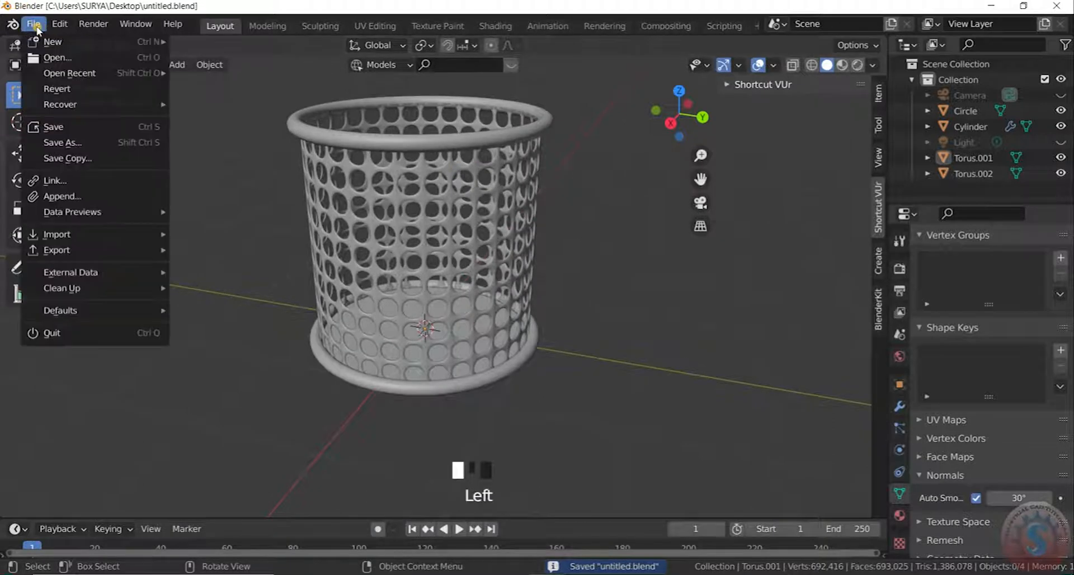
left_click(55, 140)
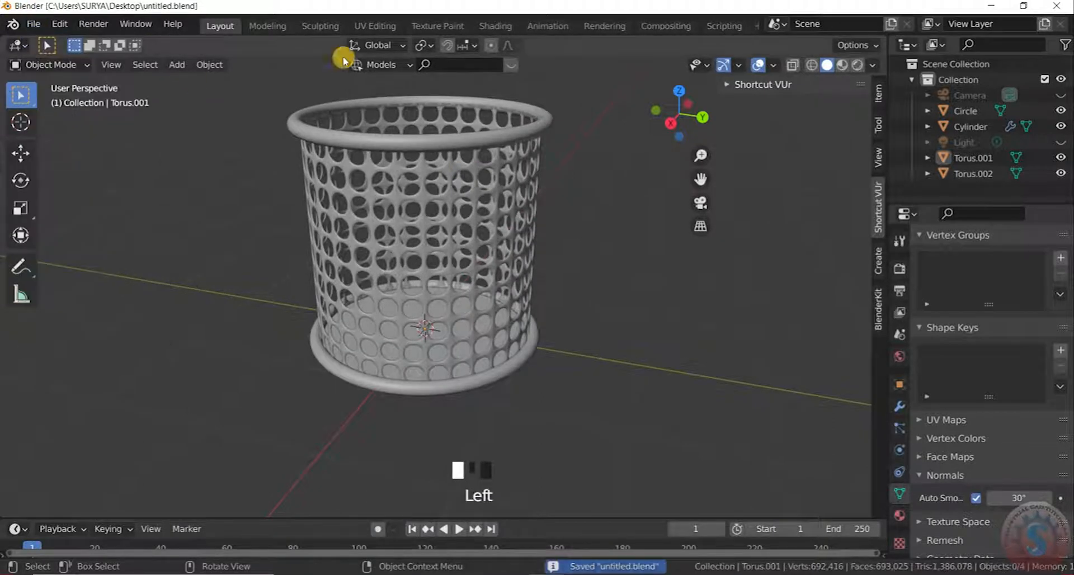
Switch the viewport to Rendered shading and save the file again
left_click(855, 66)
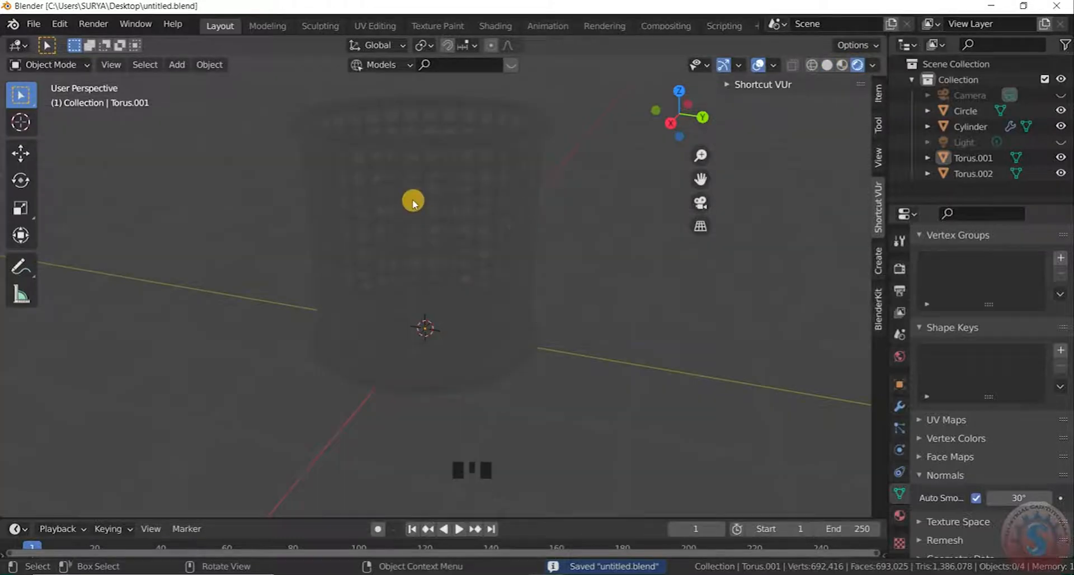
scroll(441, 224, "down", 1)
scroll(440, 223, "down", 1)
scroll(431, 182, "up", 1)
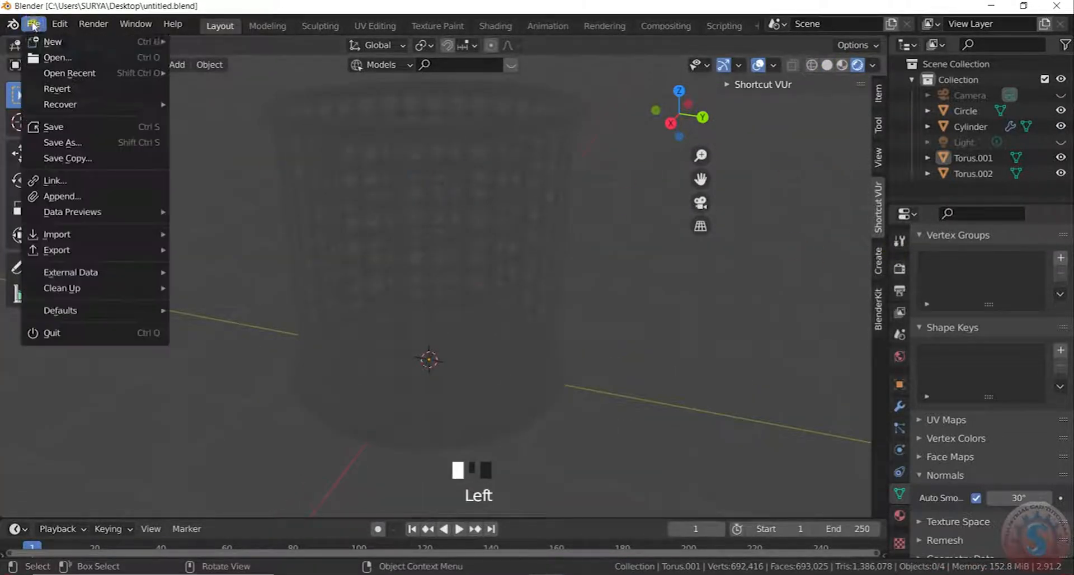
left_click(73, 127)
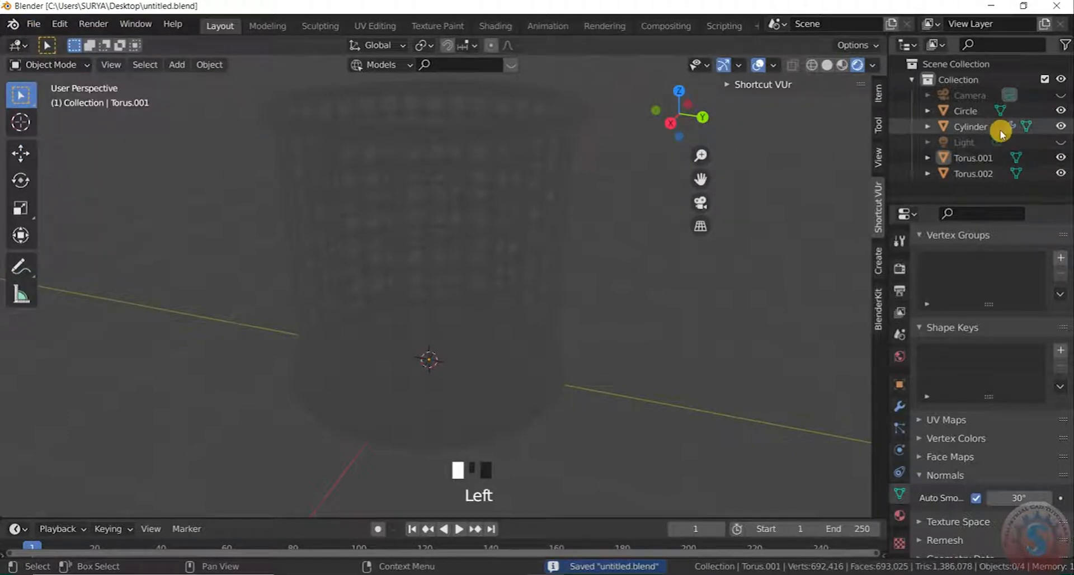
Unhide the light and the camera so the basket is lit in the rendered view
left_click(1060, 141)
left_click(1062, 94)
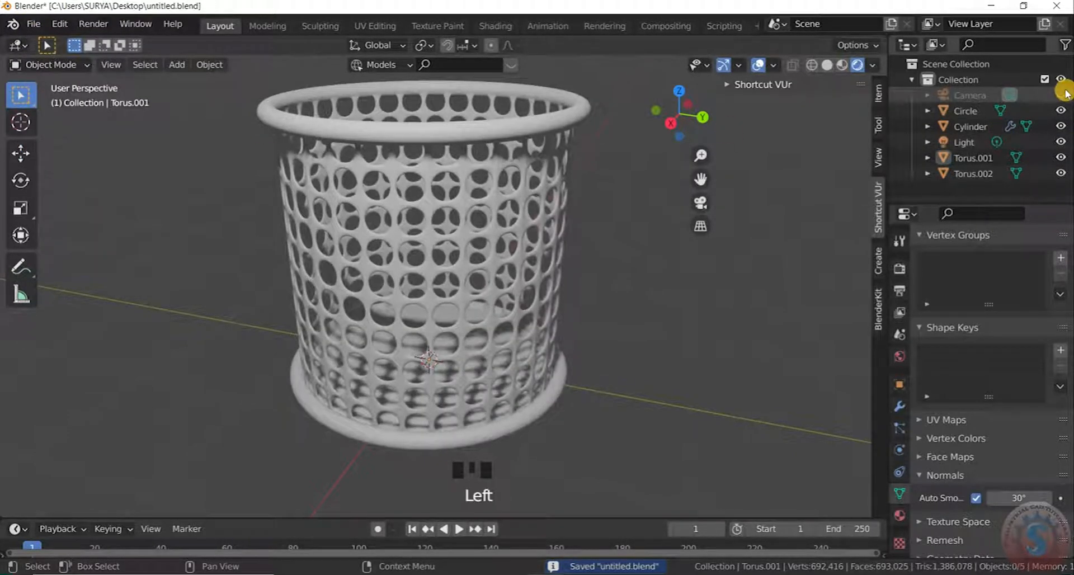
left_click(1061, 95)
scroll(509, 162, "down", 3)
scroll(508, 163, "up", 2)
scroll(491, 193, "down", 3)
scroll(483, 209, "down", 4)
scroll(501, 177, "up", 5)
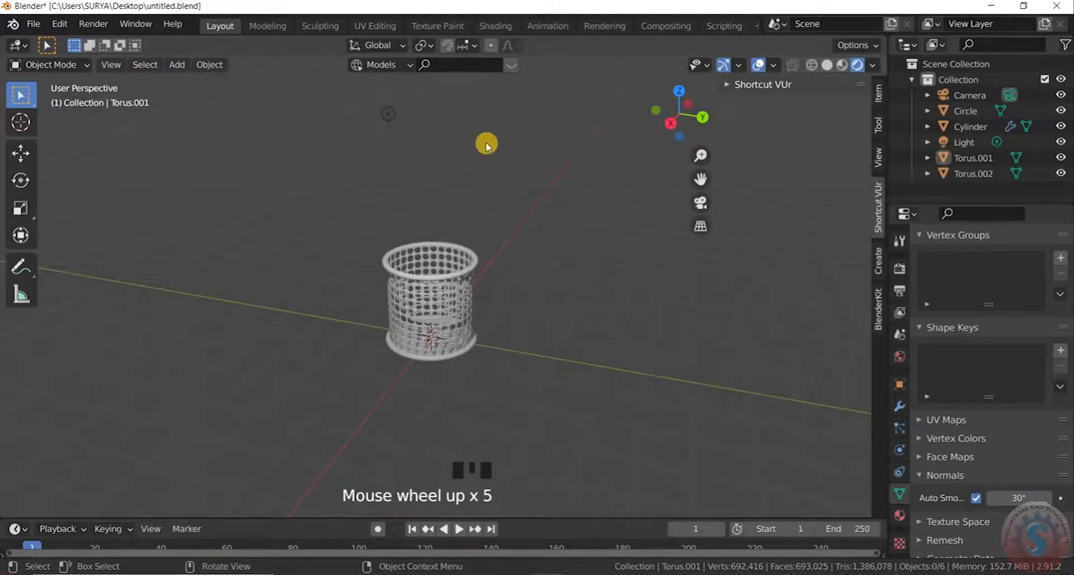
scroll(480, 157, "down", 1)
scroll(447, 145, "up", 2)
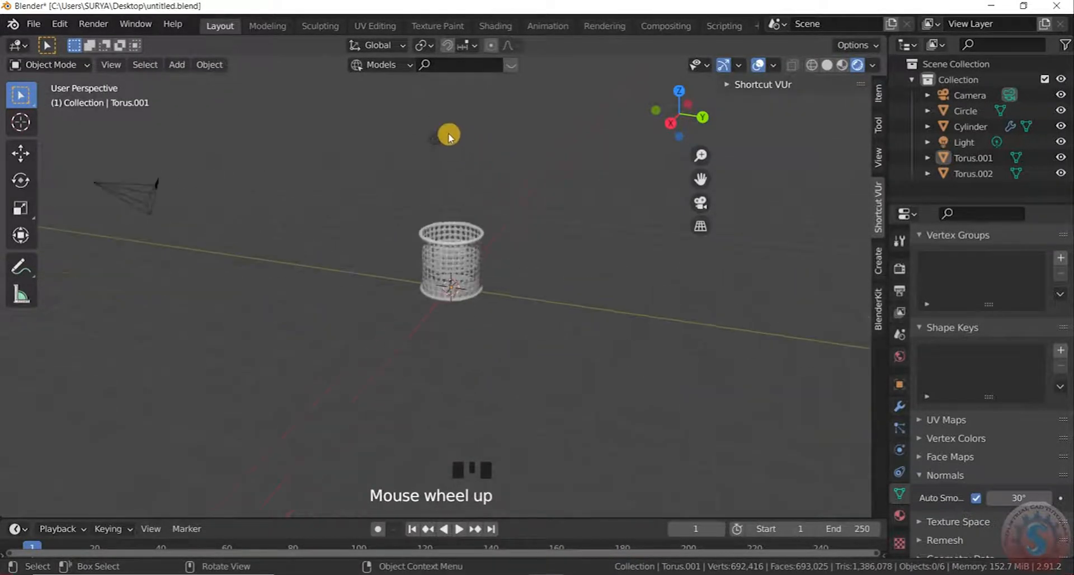
scroll(481, 284, "up", 3)
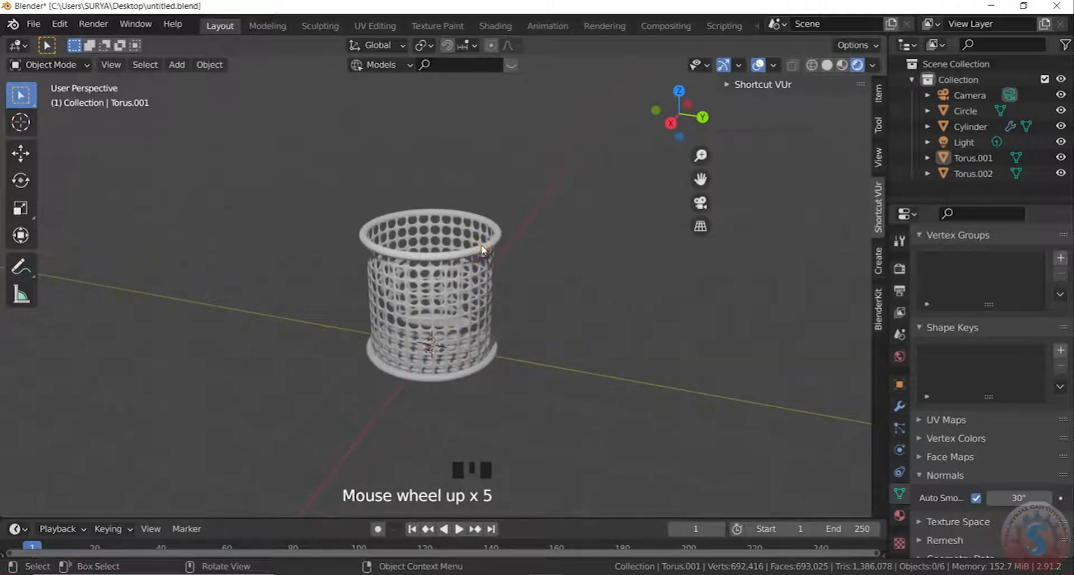
Select the upper rim torus and create a new material for it
left_click(482, 248)
left_click(901, 408)
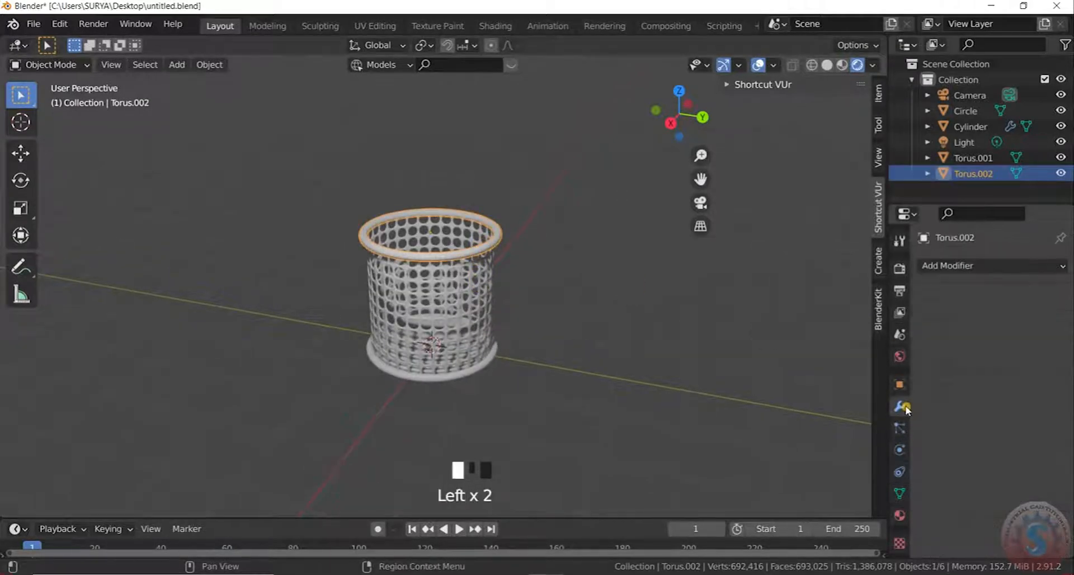
left_click(899, 515)
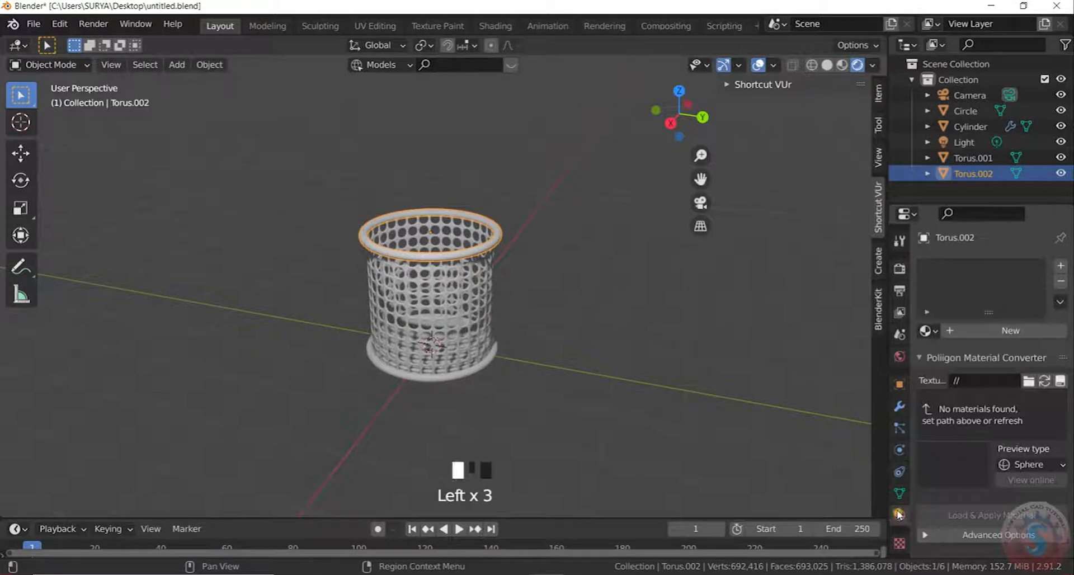
scroll(939, 313, "down", 1)
left_click(984, 328)
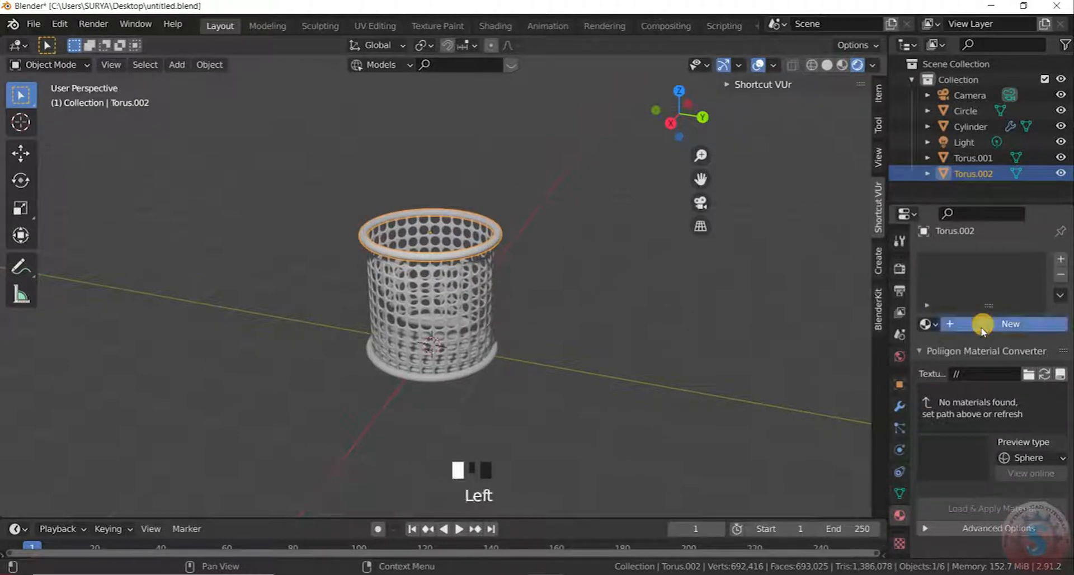
Expand Material Library VX in the upper rim's material settings and load the Sample Materials library
scroll(971, 347, "down", 19)
scroll(943, 422, "down", 17)
left_click(935, 351)
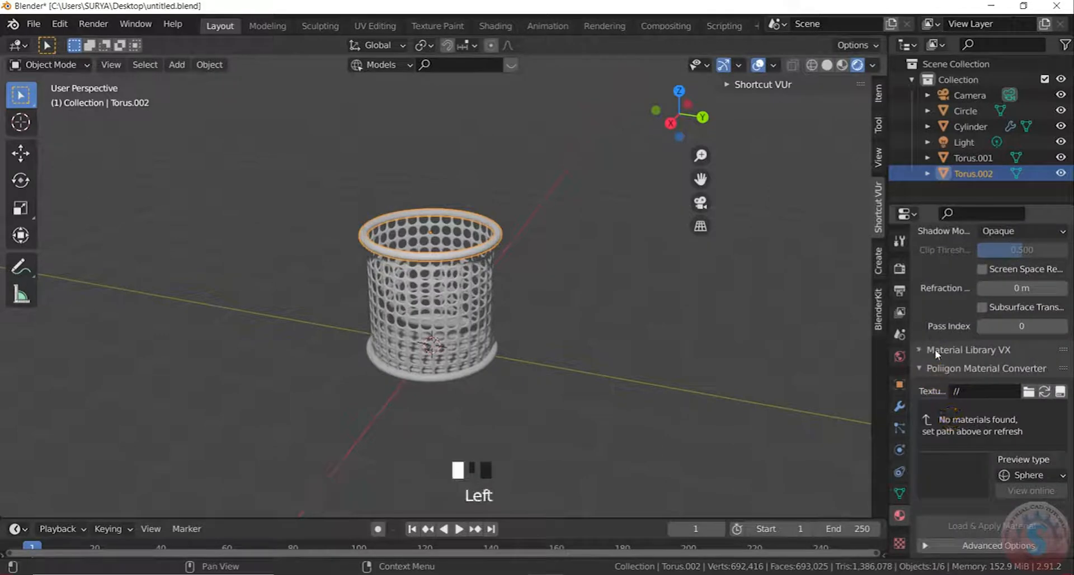
scroll(945, 358, "down", 3)
left_click(987, 308)
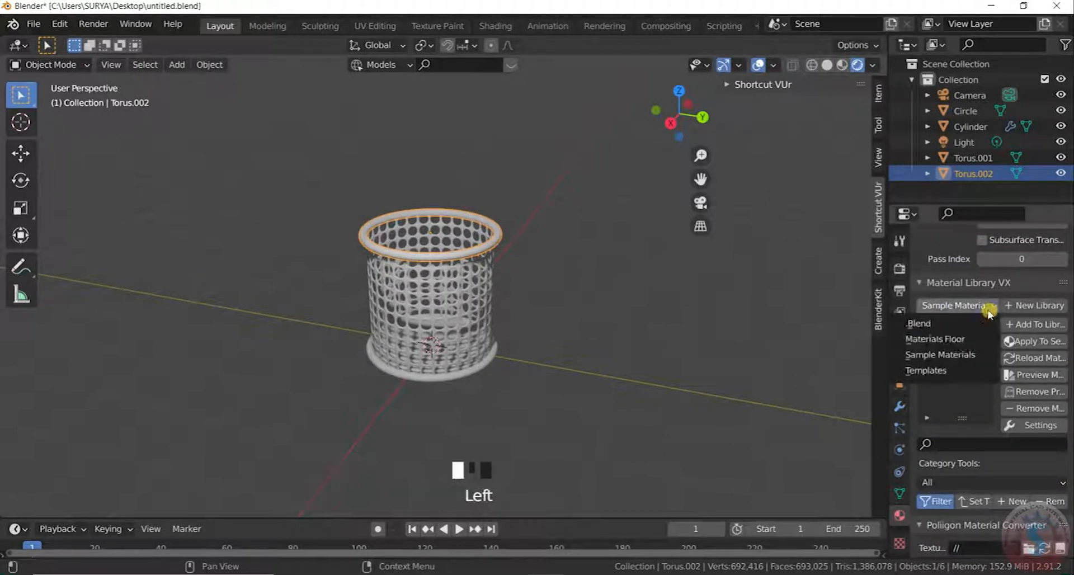
left_click(972, 358)
Apply the Metallic Paint Clean material from the Sample Materials library to the upper rim torus
scroll(969, 358, "down", 4)
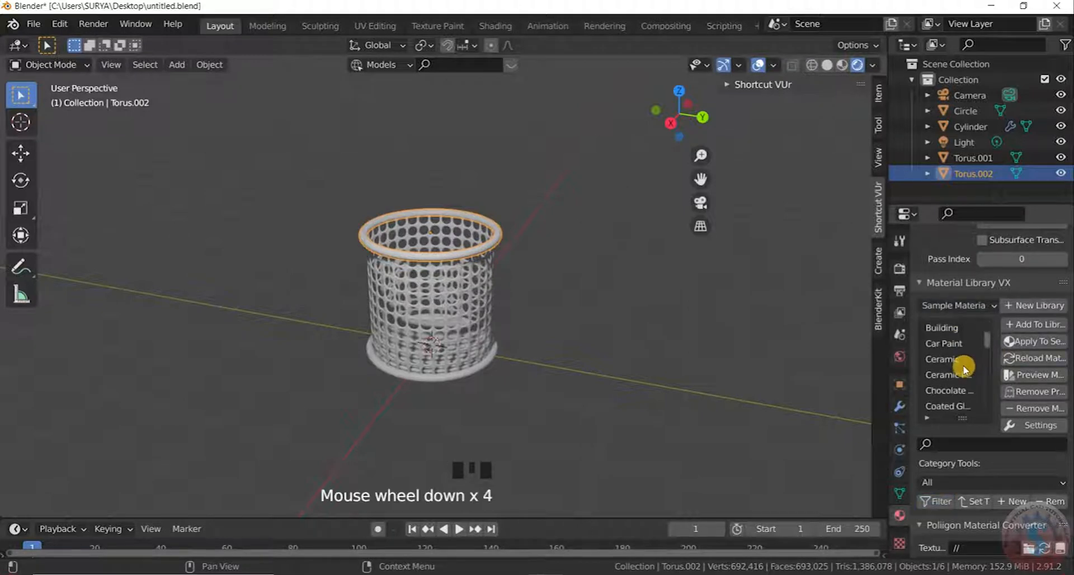
left_click_drag(985, 344, 990, 422)
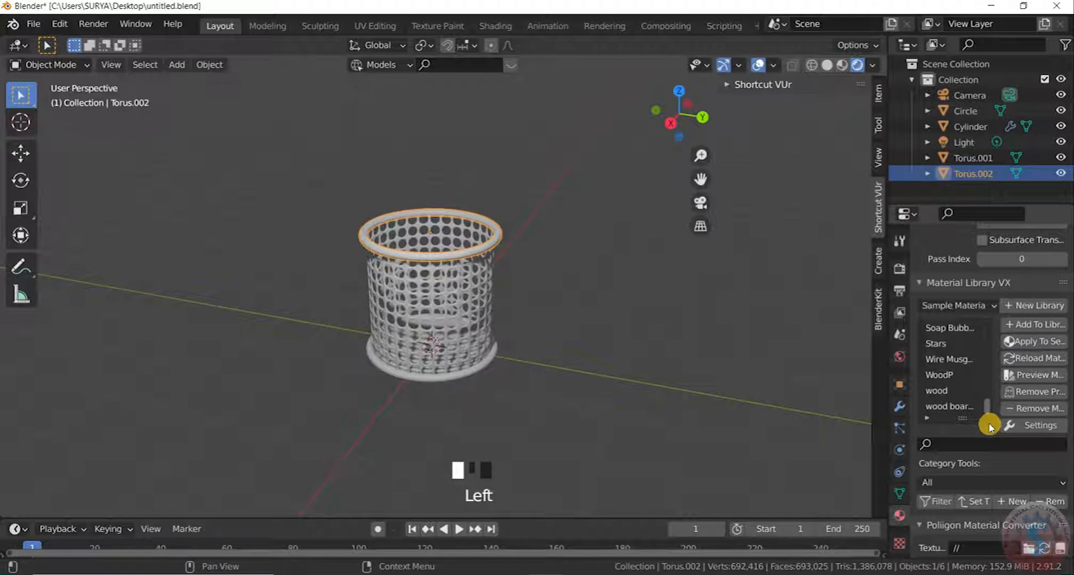
scroll(972, 396, "up", 1)
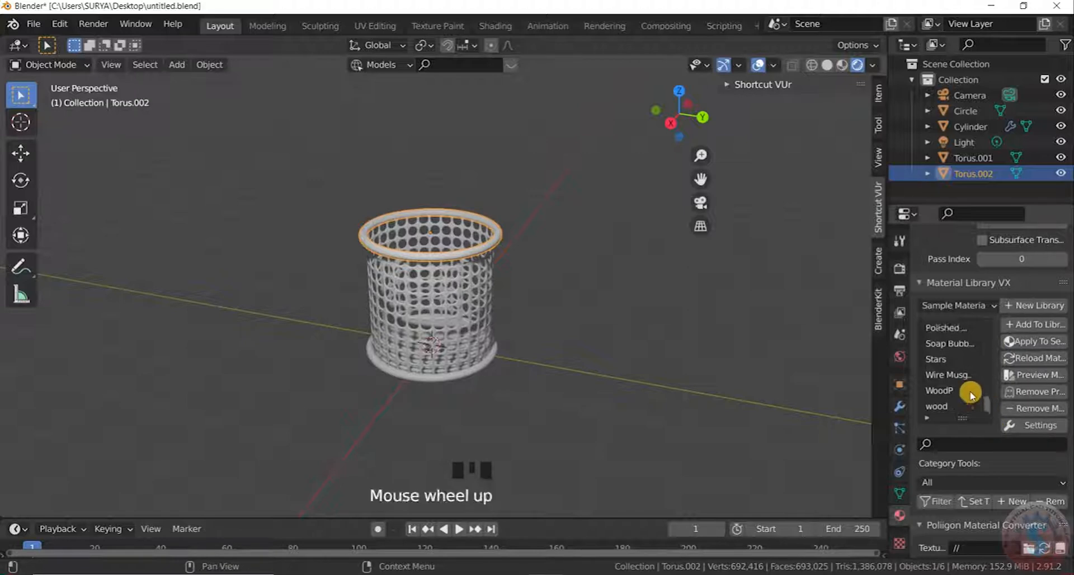
scroll(971, 395, "up", 1)
scroll(972, 391, "up", 1)
scroll(971, 391, "up", 1)
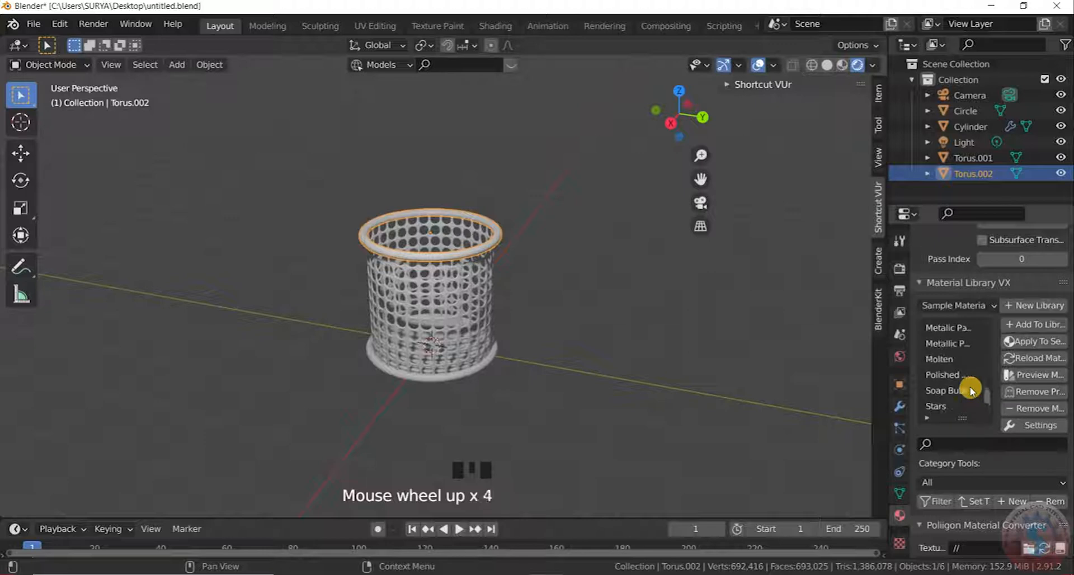
left_click(959, 342)
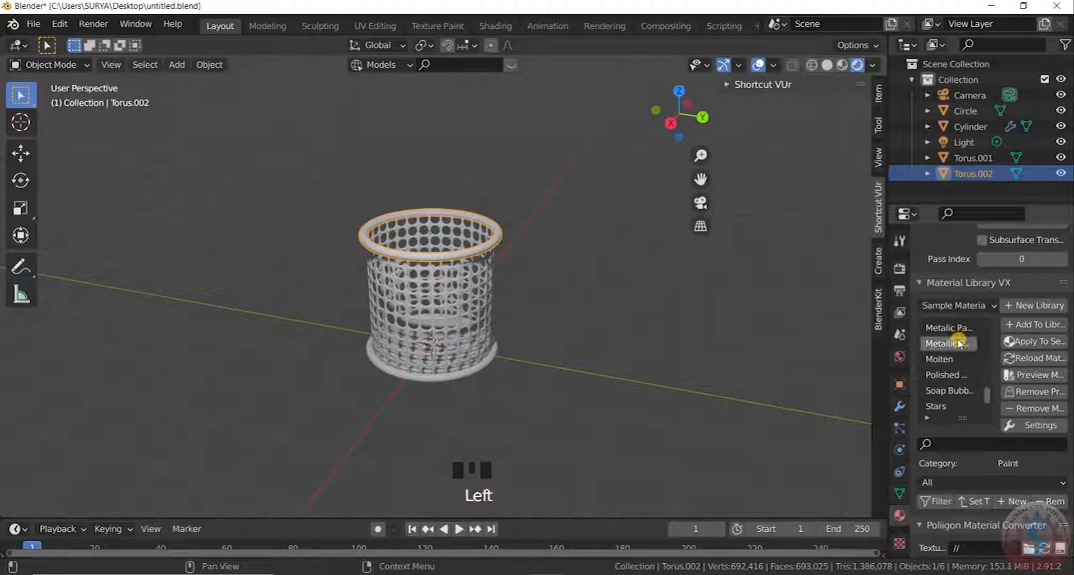
left_click(1043, 342)
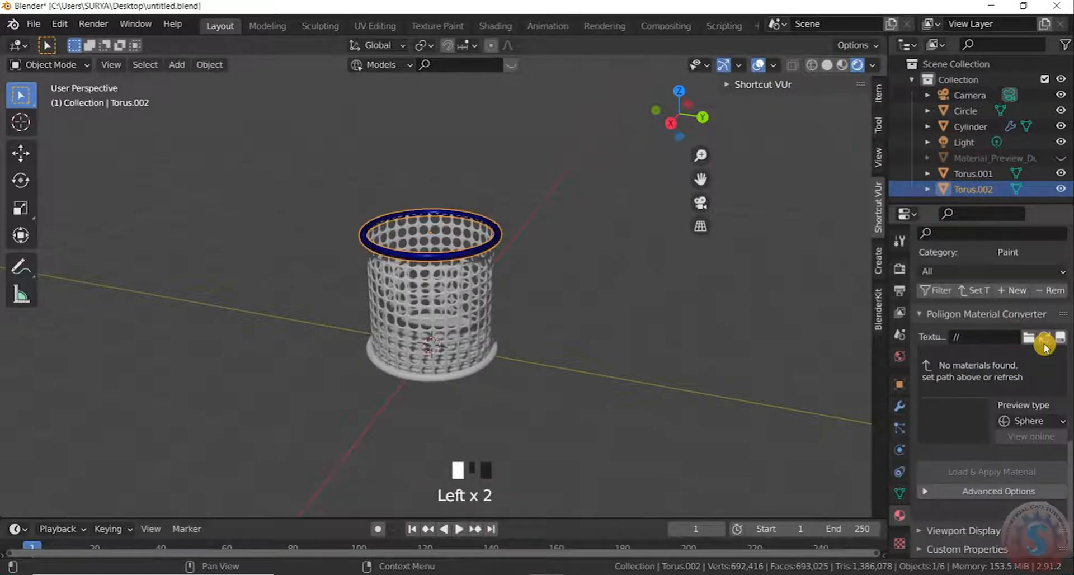
left_click(601, 280)
scroll(438, 249, "up", 7)
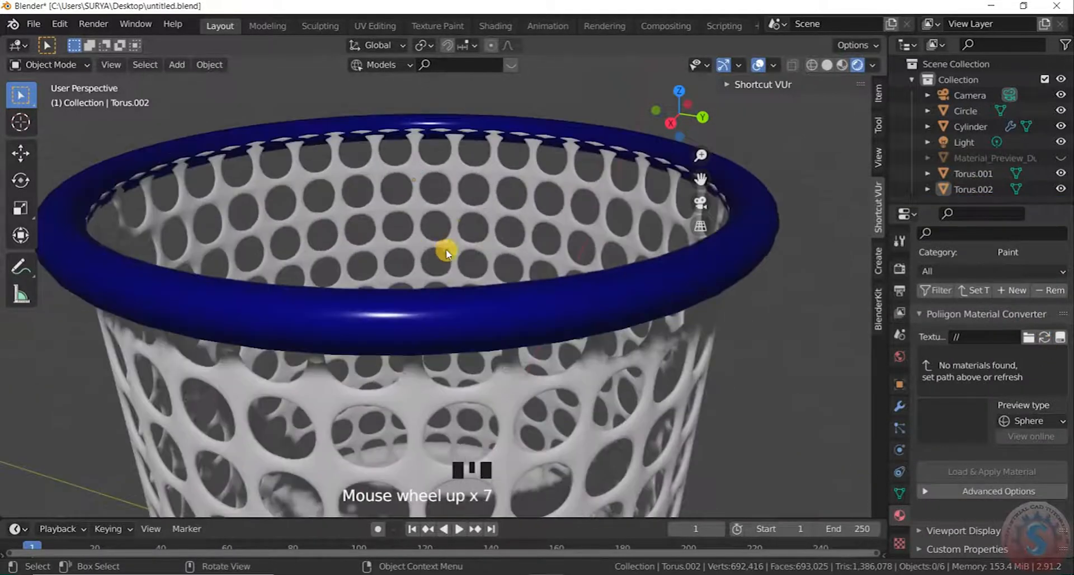
Assign the existing Metallic Paint Clean material to the perforated cylinder wall
scroll(462, 224, "down", 3)
scroll(460, 270, "down", 1)
left_click(468, 302)
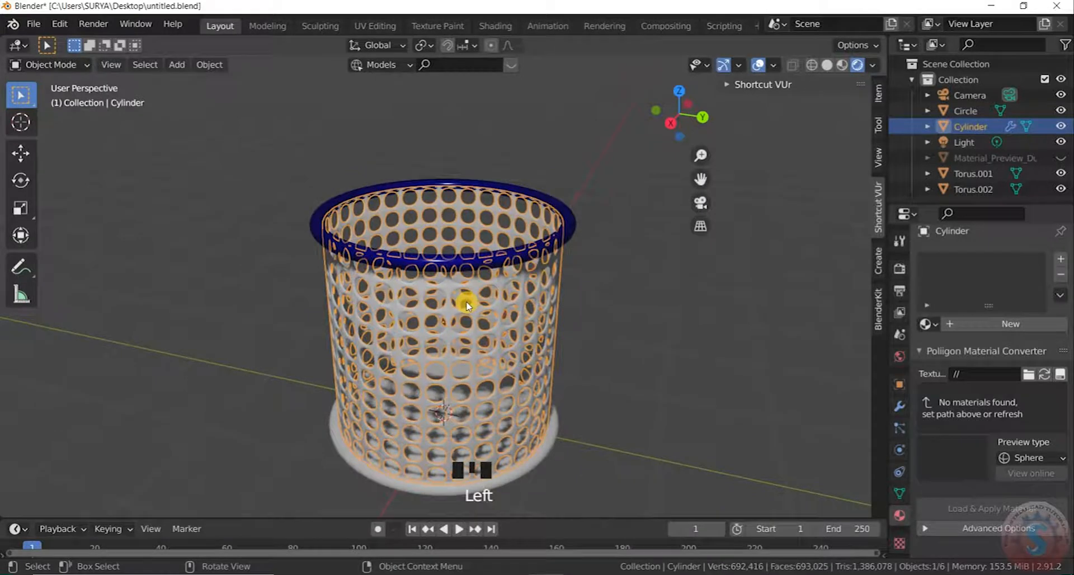
left_click(722, 276)
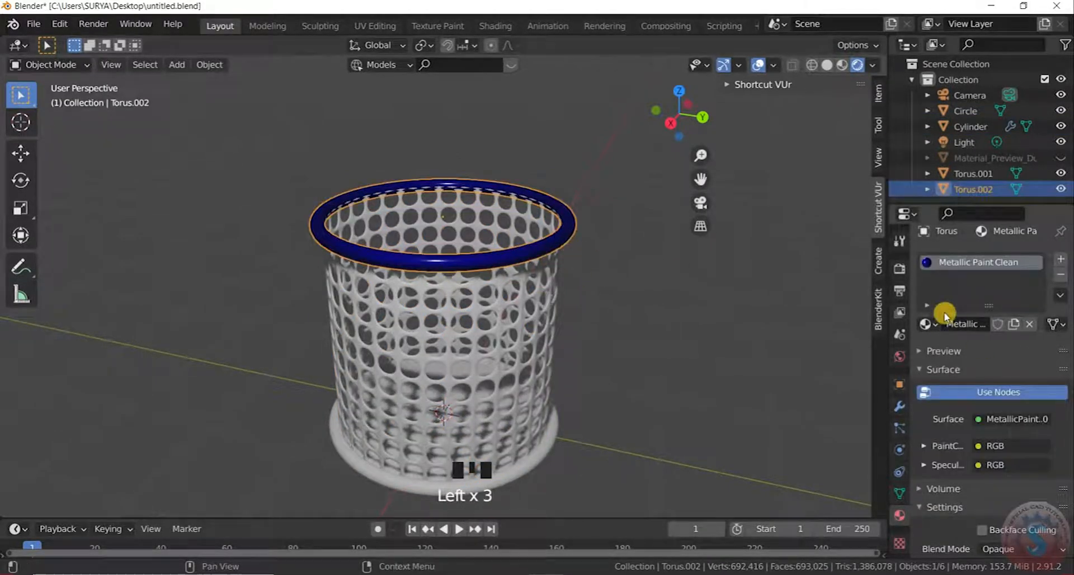
left_click(559, 283)
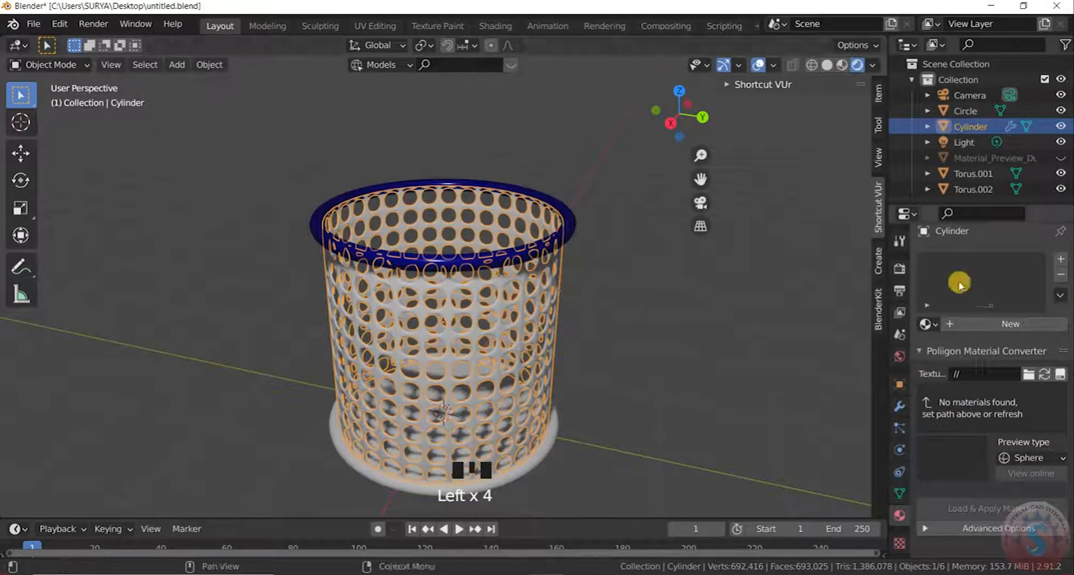
left_click(941, 325)
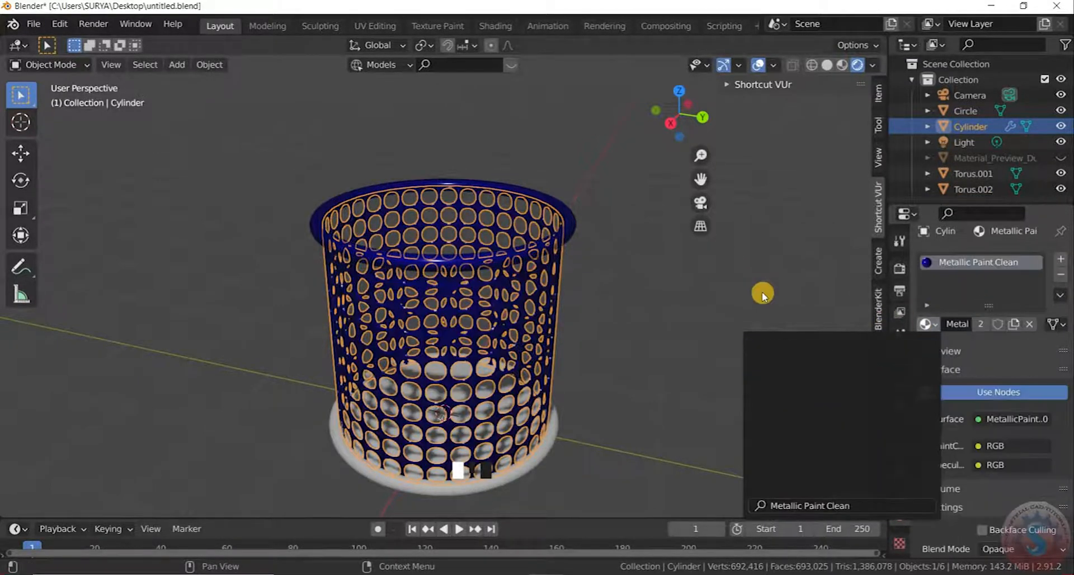
left_click(762, 292)
Assign the existing Metallic Paint Clean material to the lower rim torus
left_click(543, 450)
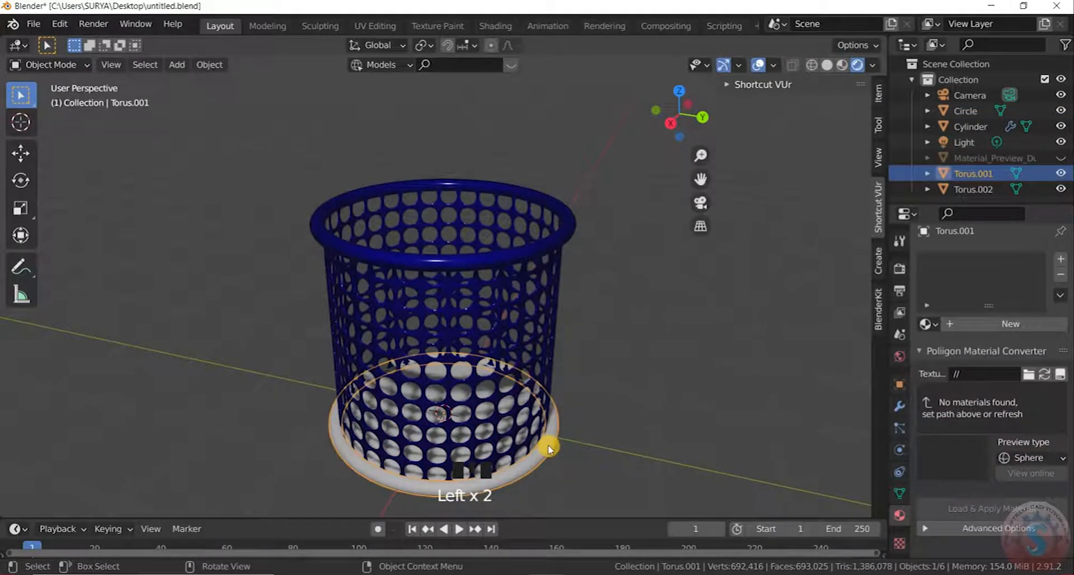
left_click(940, 326)
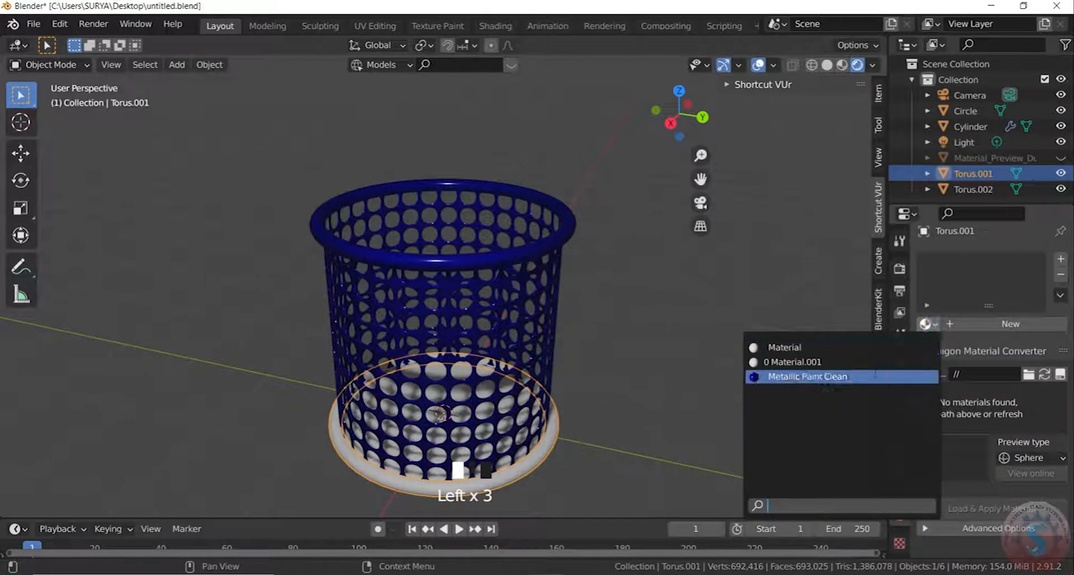
left_click(875, 375)
left_click(714, 293)
scroll(503, 340, "down", 1)
scroll(481, 354, "up", 3)
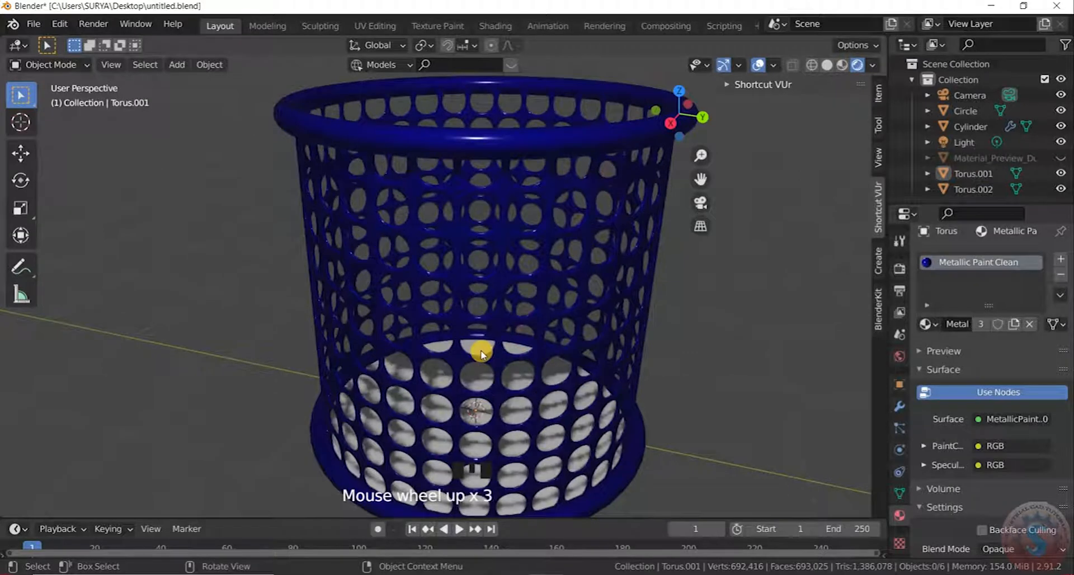
Assign the existing Metallic Paint Clean material to the circle forming the basket's floor
left_click(479, 346)
scroll(836, 297, "down", 1)
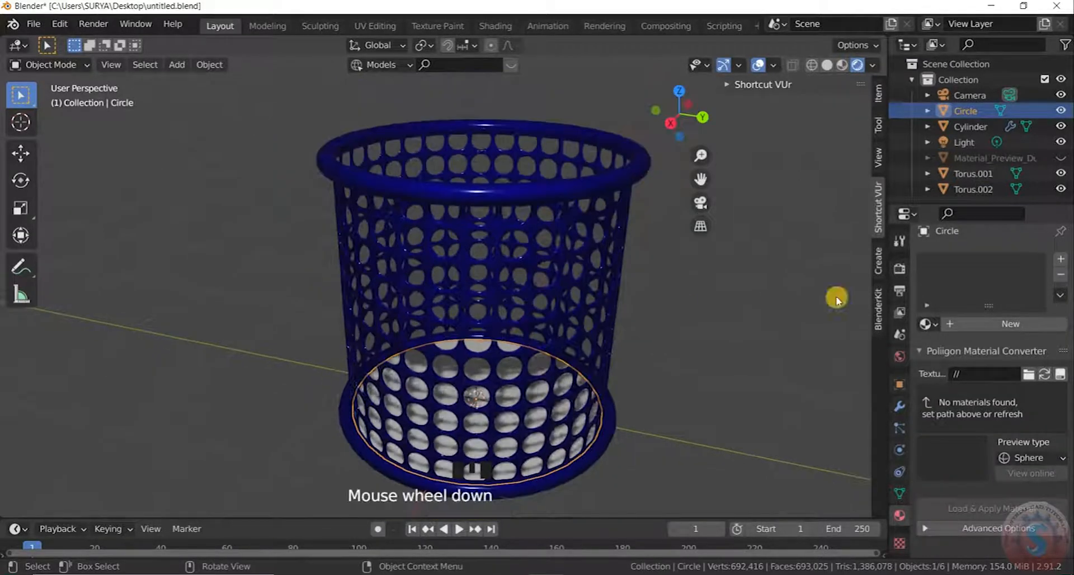
left_click(944, 325)
left_click(859, 376)
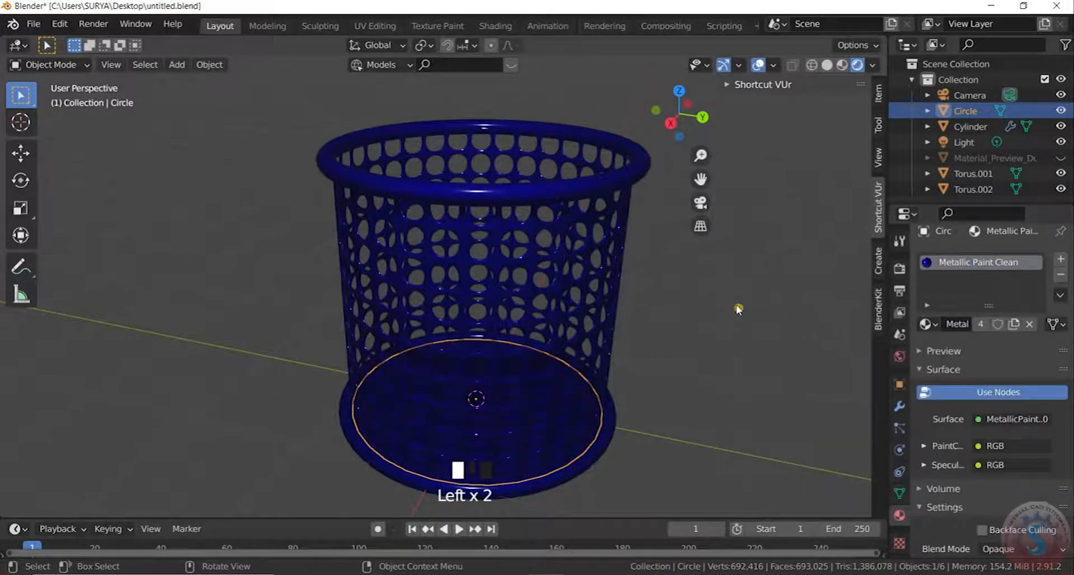
scroll(522, 305, "down", 3)
scroll(559, 245, "up", 2)
Add a second material slot with a new material to the upper rim torus
left_click(564, 217)
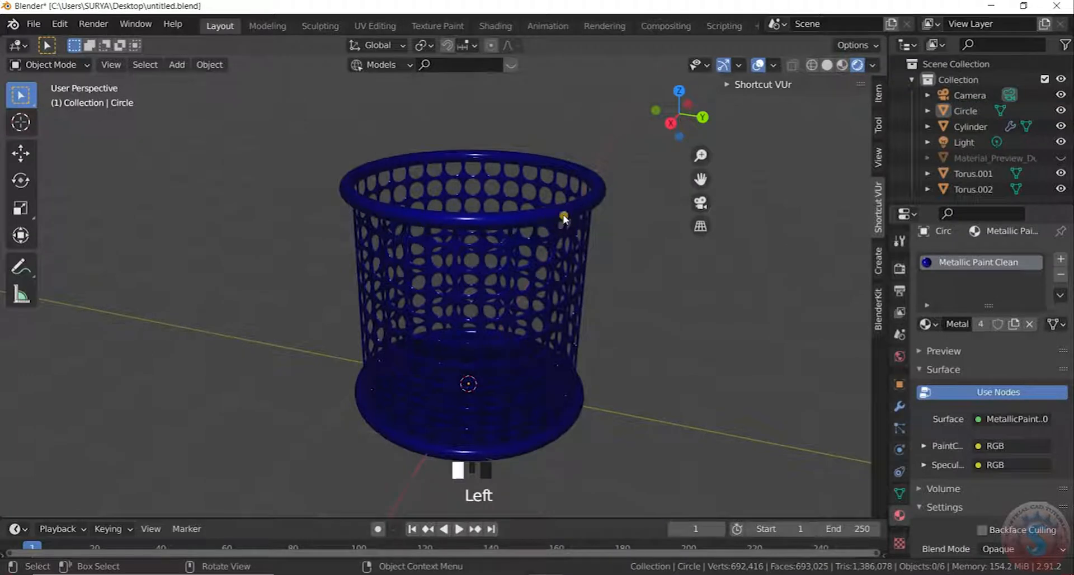
left_click(564, 217)
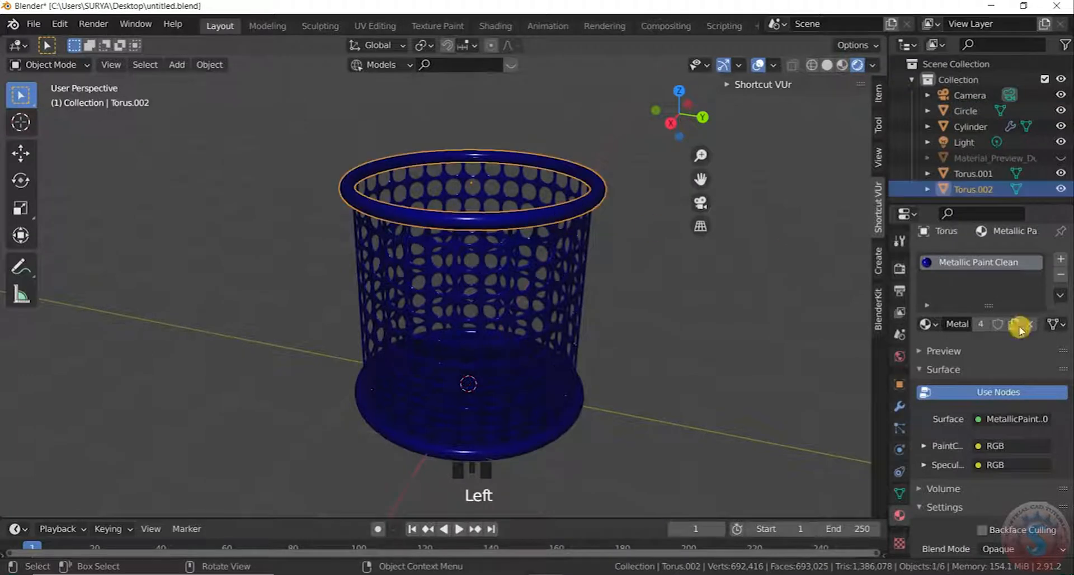
left_click(1062, 262)
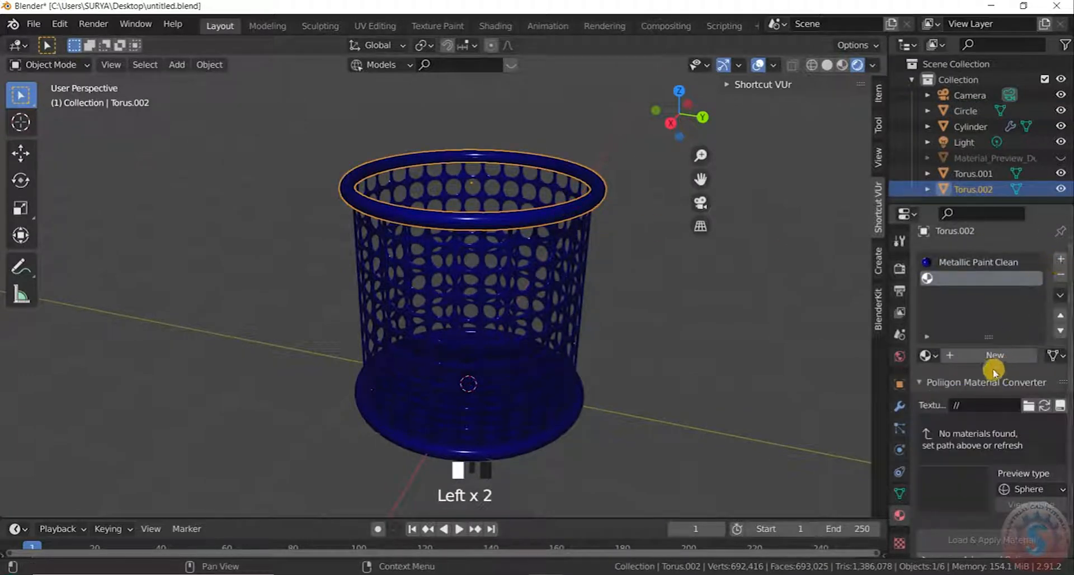
scroll(994, 364, "down", 1)
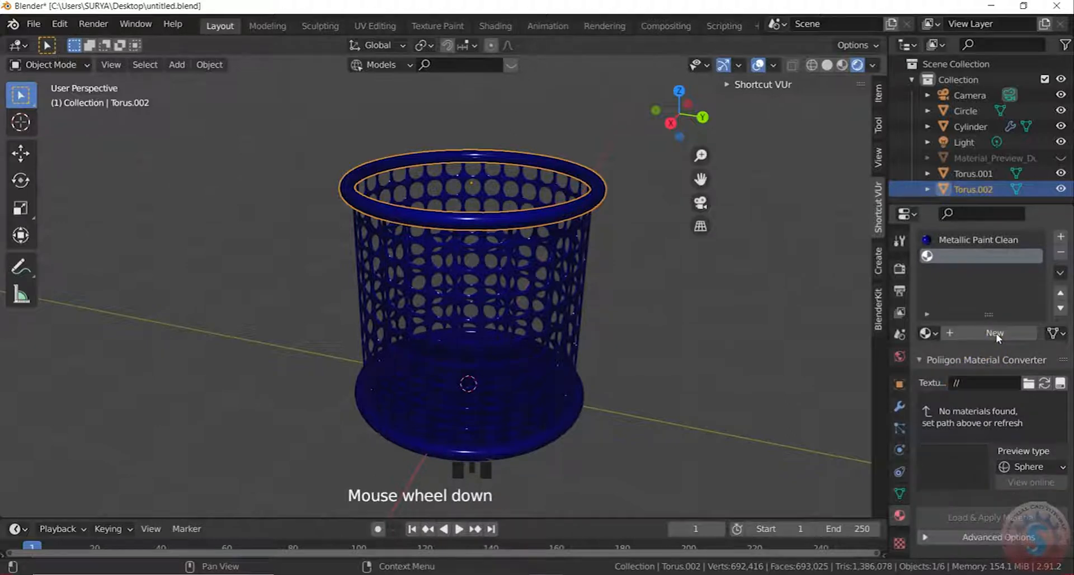
left_click(995, 333)
Apply the Galvanized Steel material from the Sample Materials library to the upper rim torus's second slot
scroll(967, 354, "down", 2)
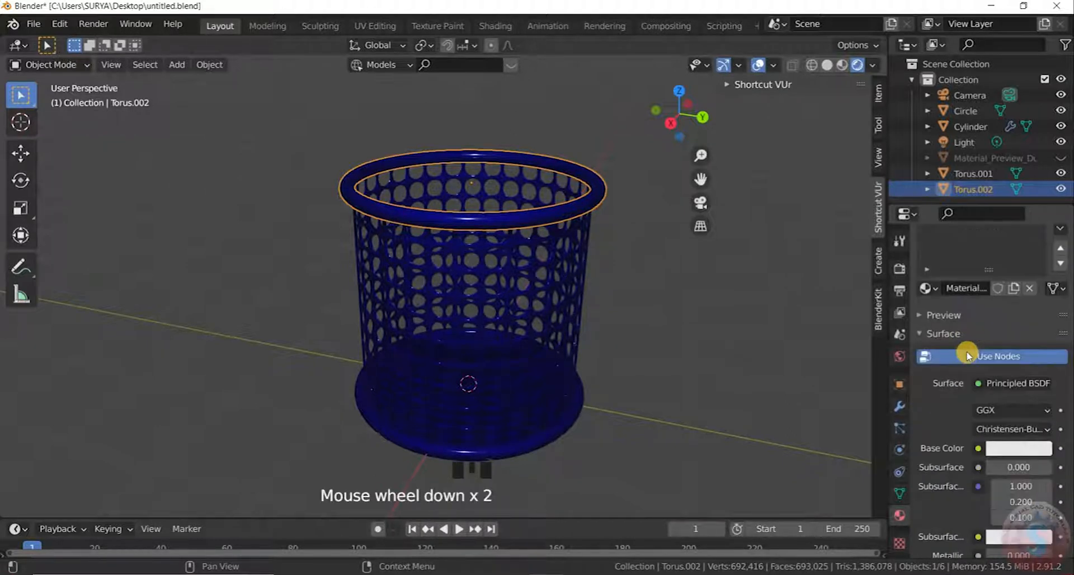
scroll(970, 353, "down", 6)
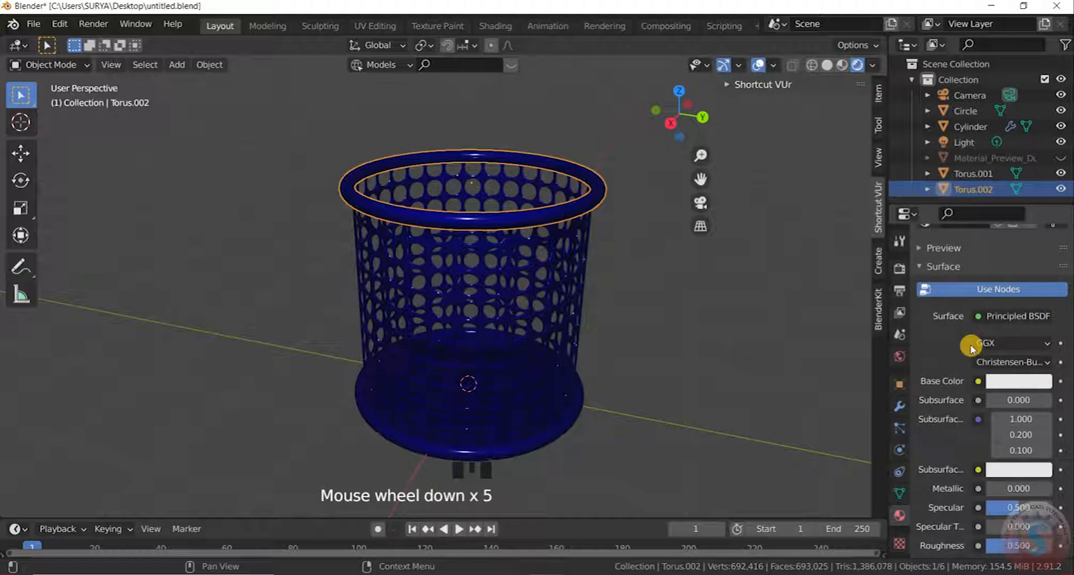
scroll(972, 347, "down", 8)
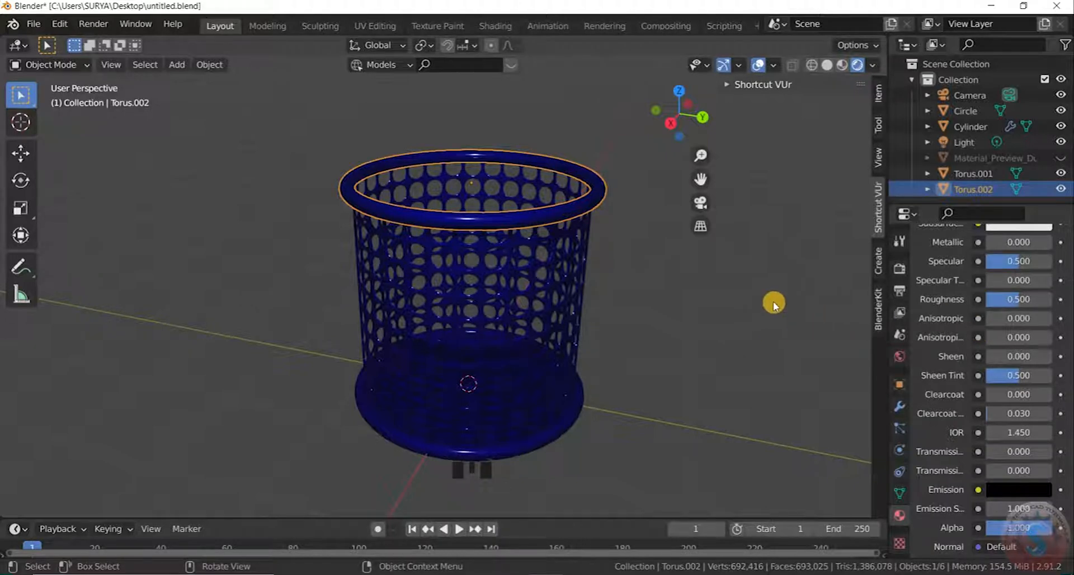
scroll(773, 305, "down", 1)
scroll(963, 307, "up", 3)
scroll(572, 288, "up", 3)
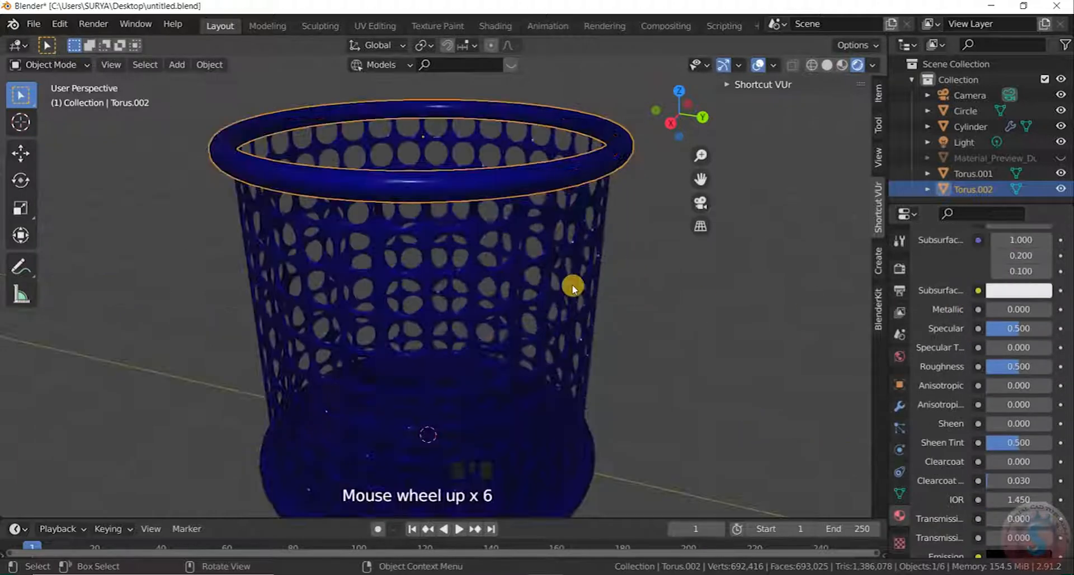
scroll(572, 288, "down", 2)
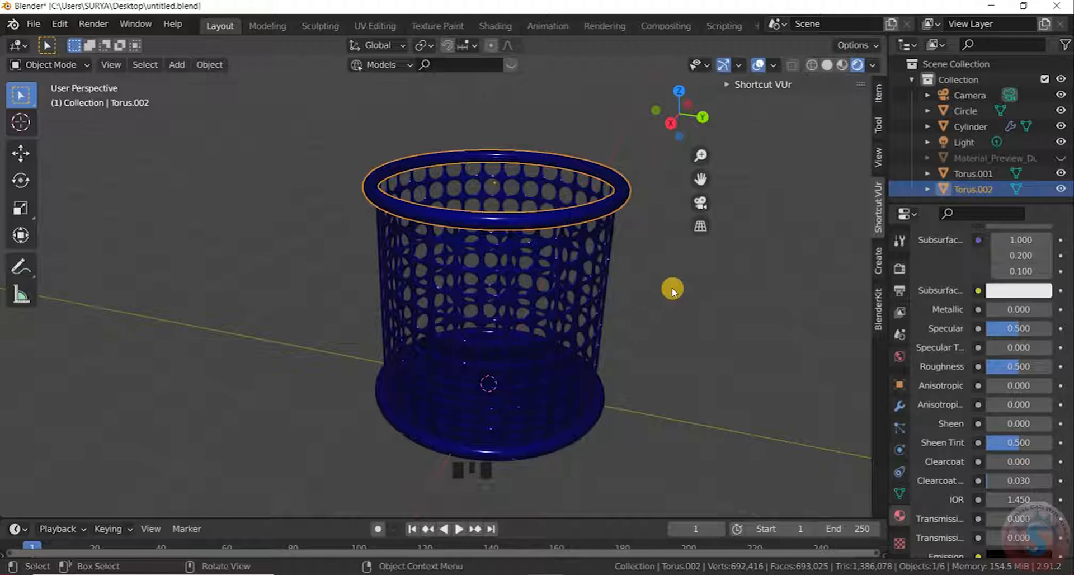
scroll(987, 334, "down", 13)
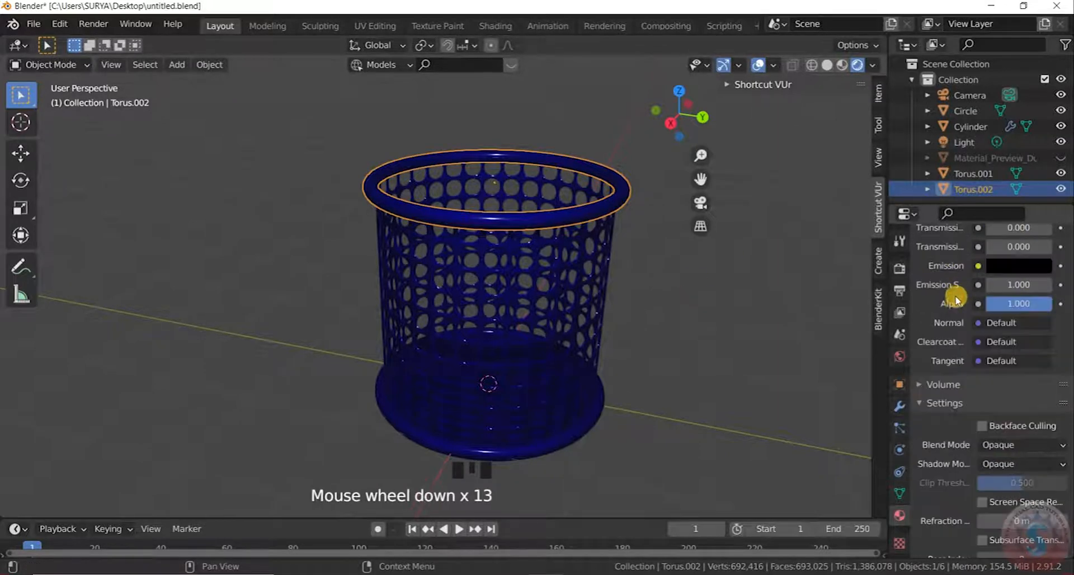
scroll(966, 363, "down", 3)
scroll(966, 361, "down", 4)
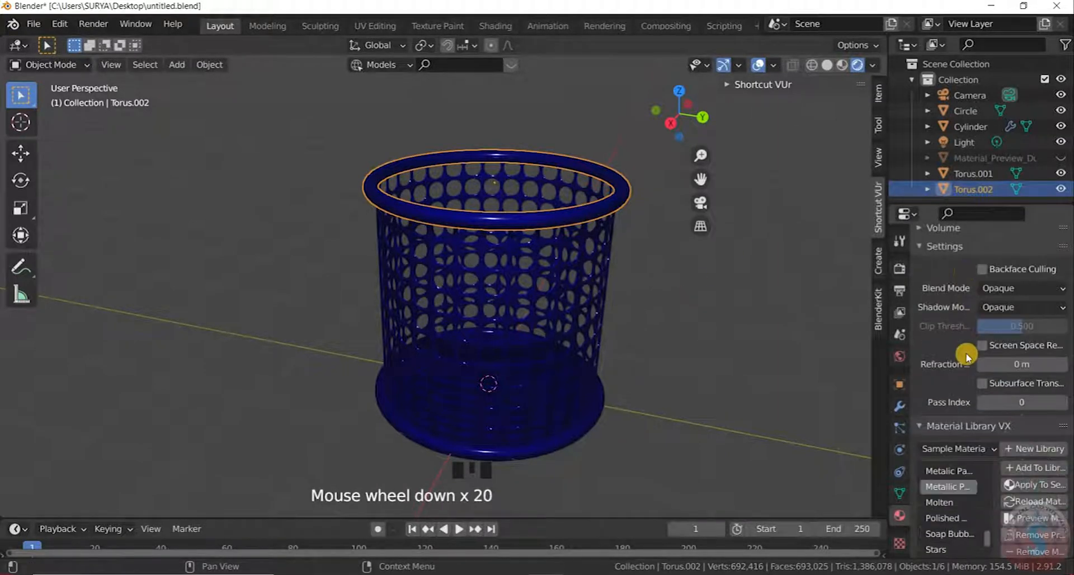
scroll(976, 517, "down", 2)
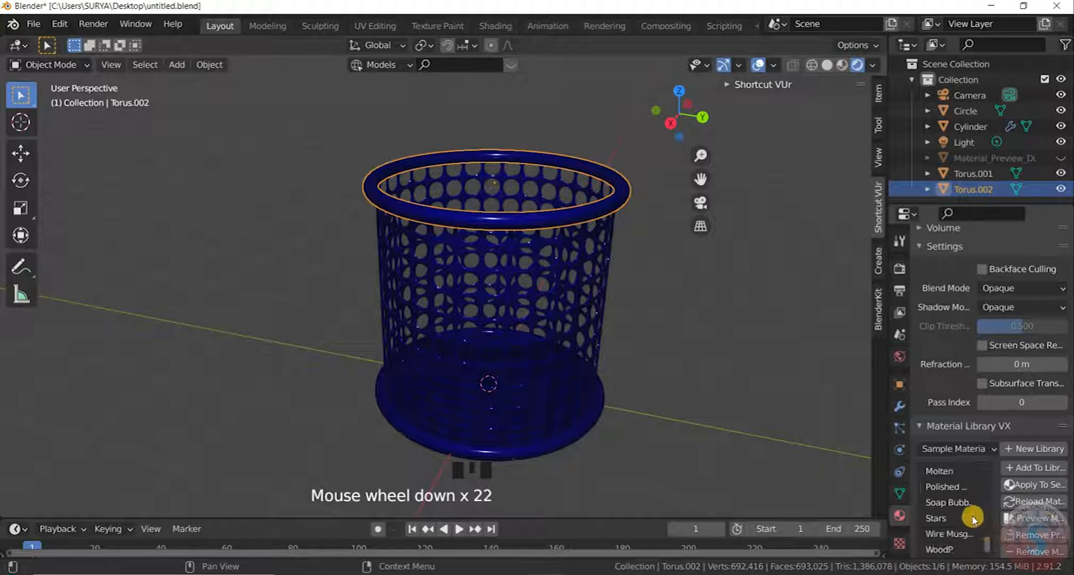
scroll(969, 510, "down", 2)
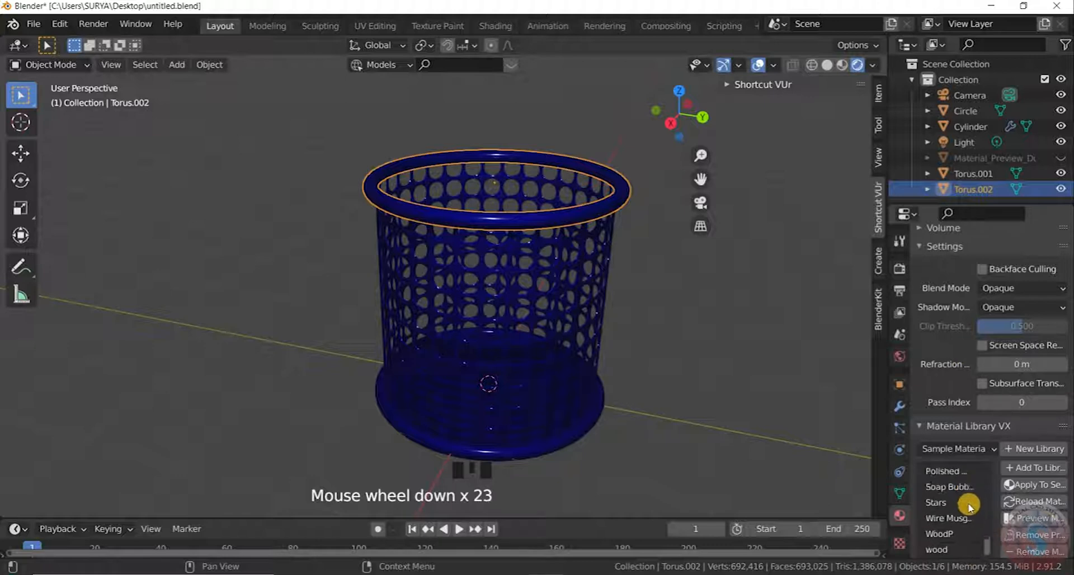
scroll(975, 517, "up", 5)
scroll(976, 508, "up", 2)
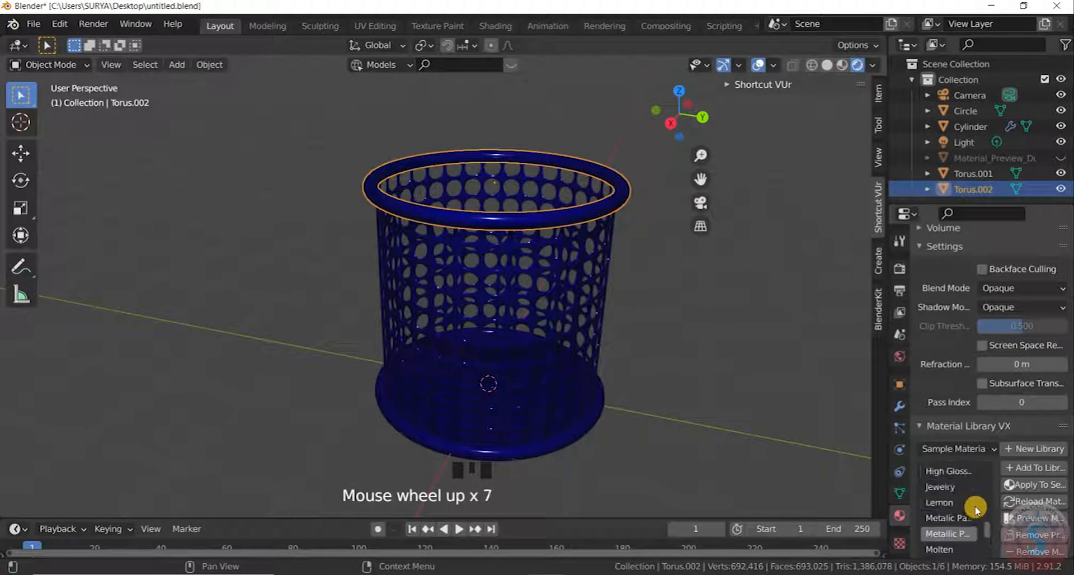
scroll(978, 509, "up", 2)
scroll(973, 503, "up", 1)
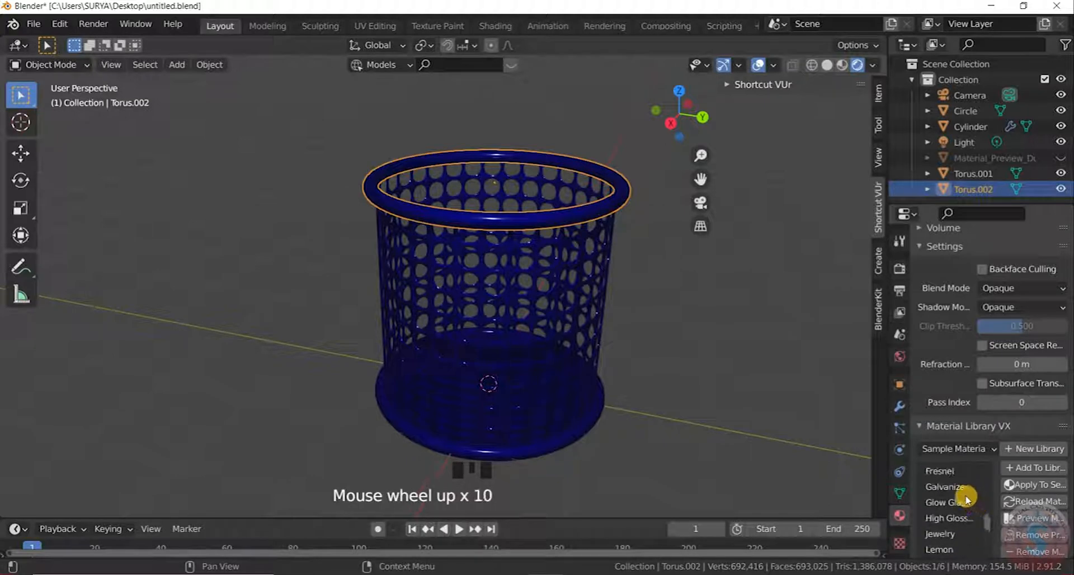
left_click(962, 490)
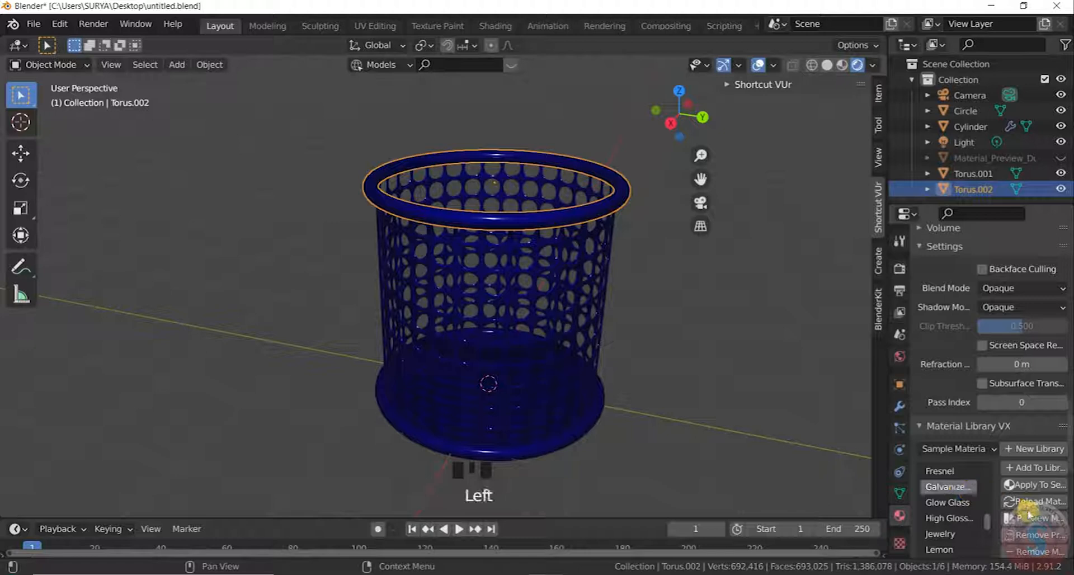
left_click(1030, 486)
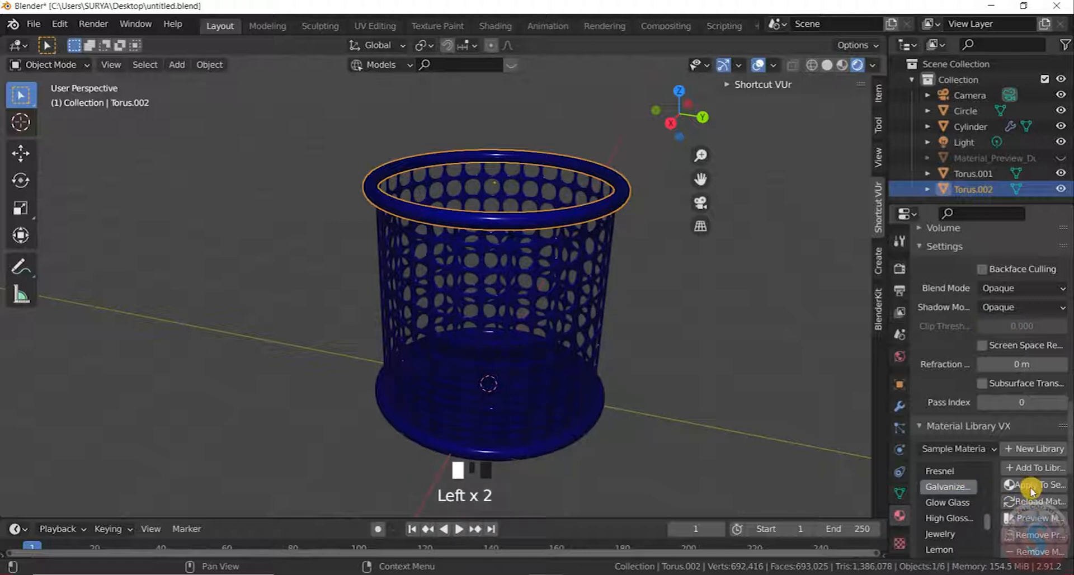
Examine the rendered upper rim and perforated wall, and look through the material library for the upper rim torus
scroll(1025, 495, "down", 10)
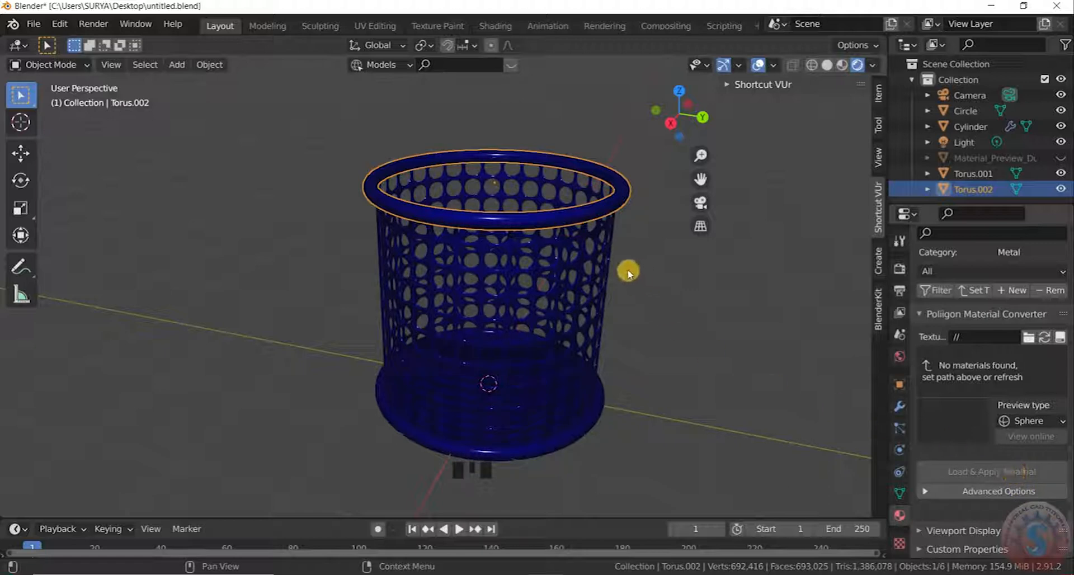
scroll(614, 224, "up", 2)
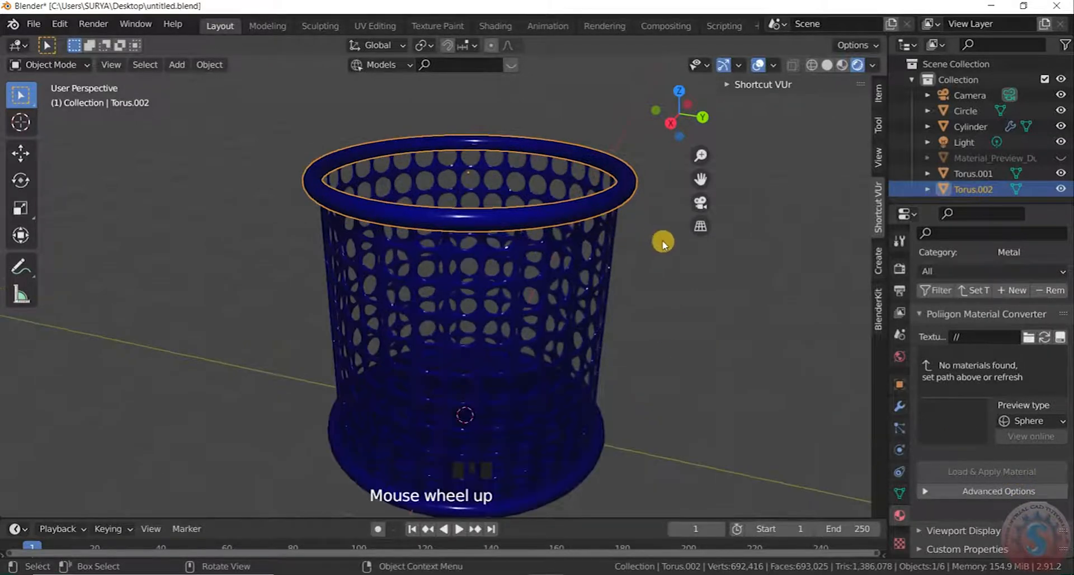
scroll(621, 261, "down", 2)
left_click(633, 263)
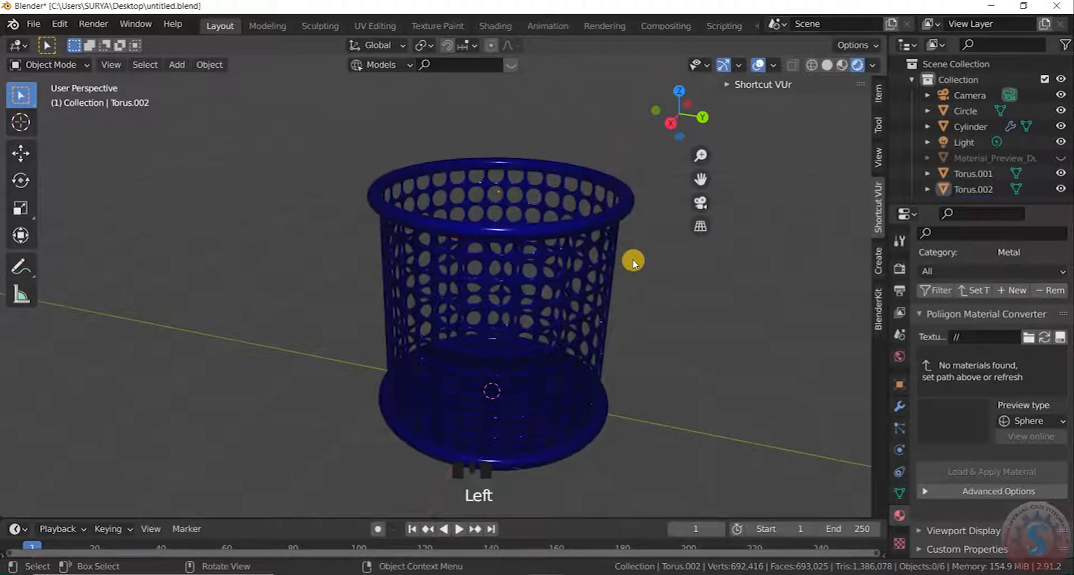
left_click(599, 225)
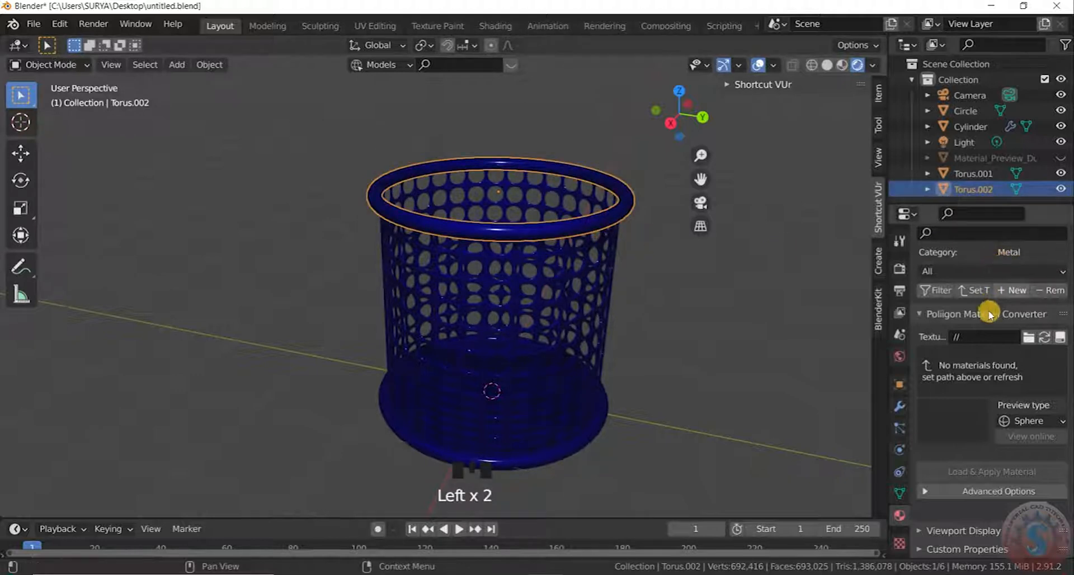
scroll(955, 304, "up", 4)
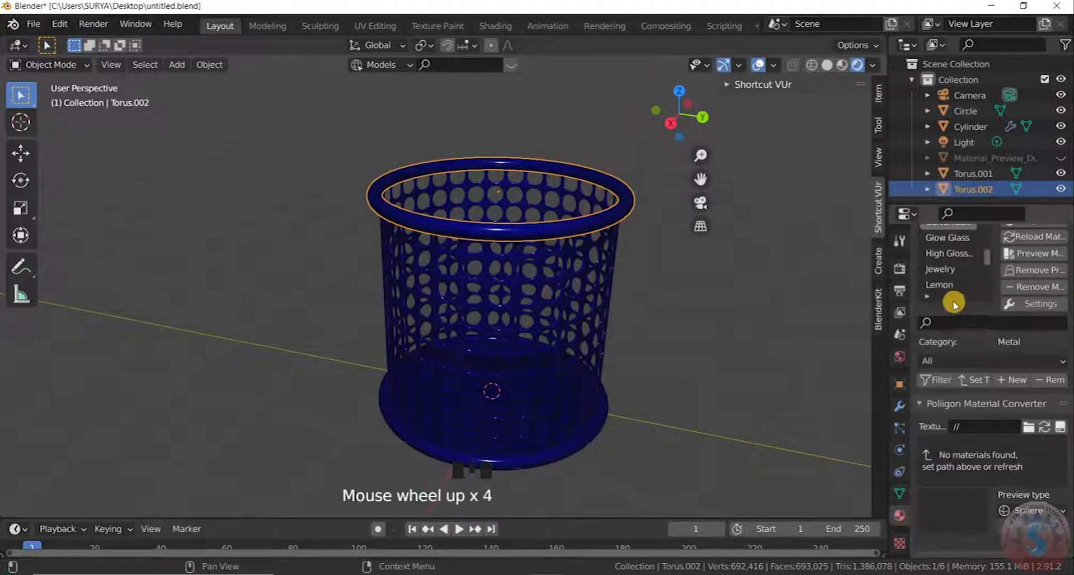
scroll(954, 302, "down", 3)
left_click(547, 323)
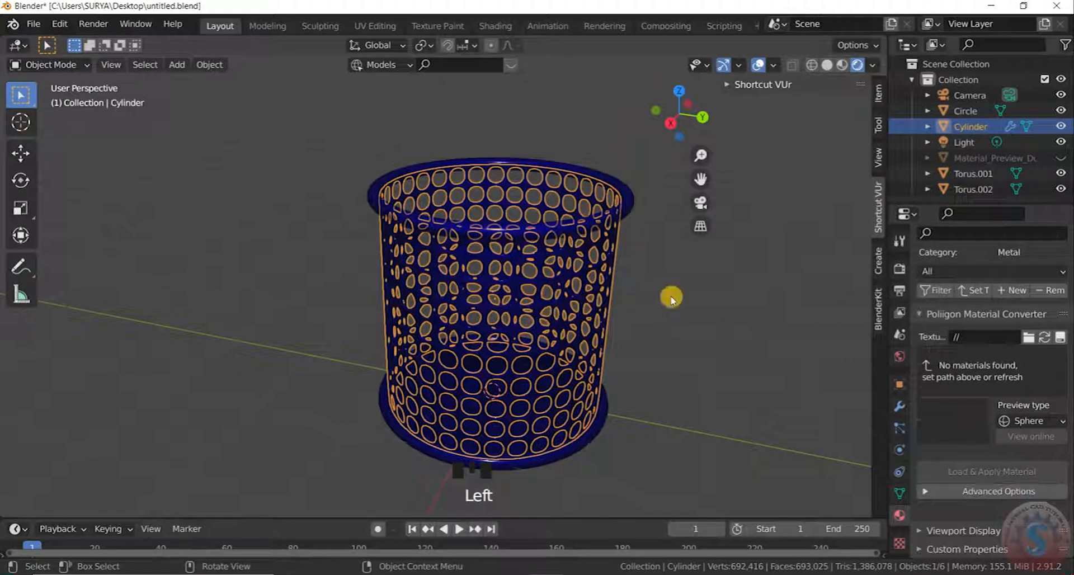
left_click(671, 298)
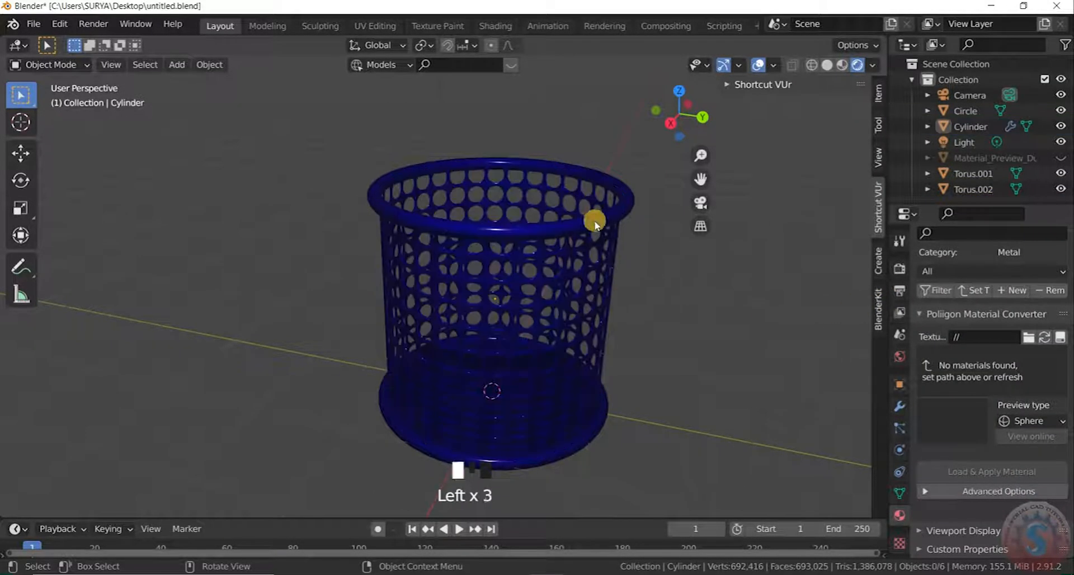
left_click(594, 223)
scroll(978, 385, "down", 1)
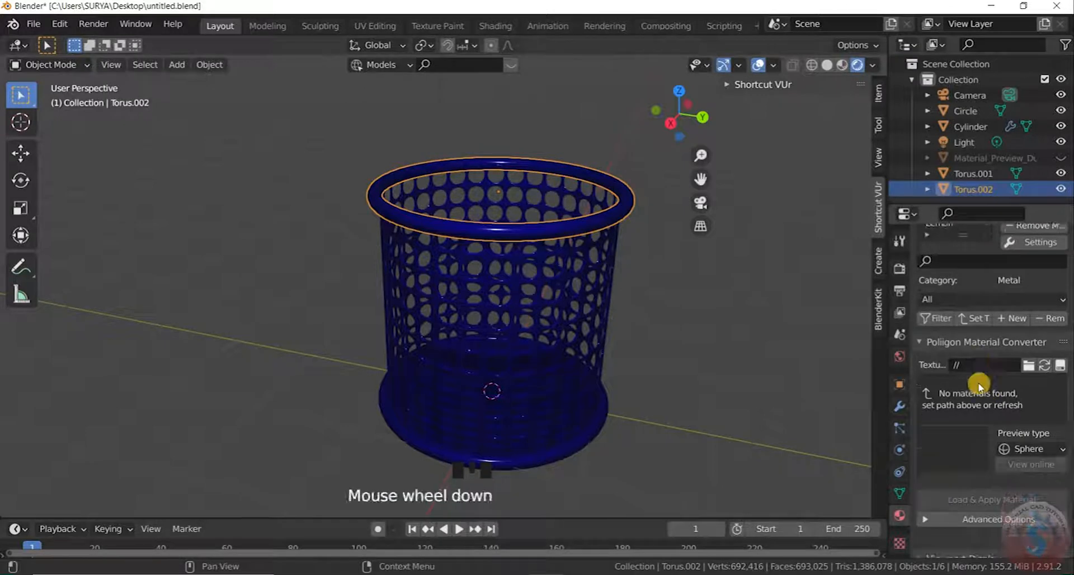
scroll(959, 271, "up", 13)
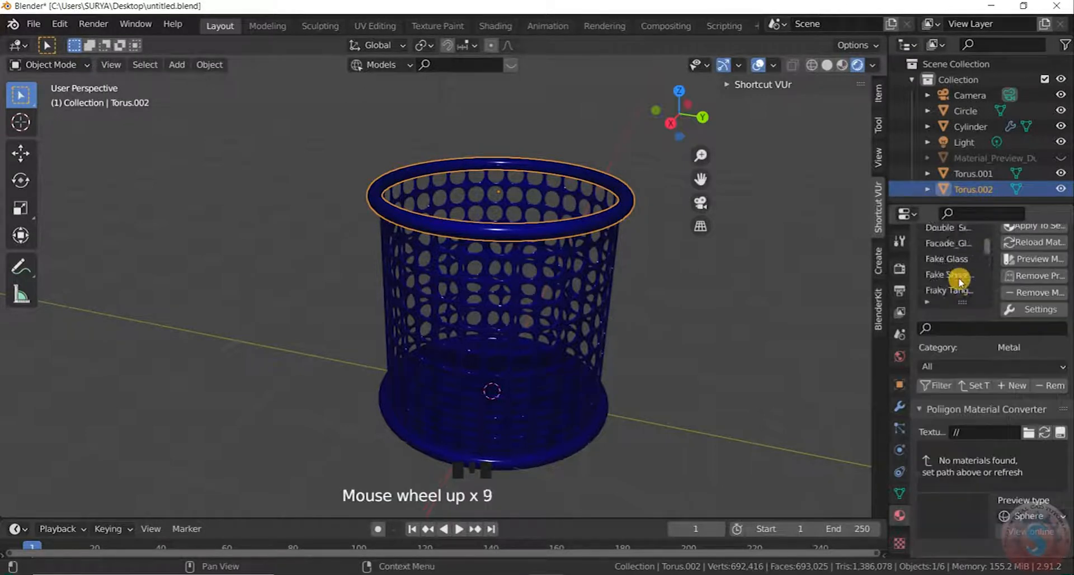
scroll(960, 276, "up", 10)
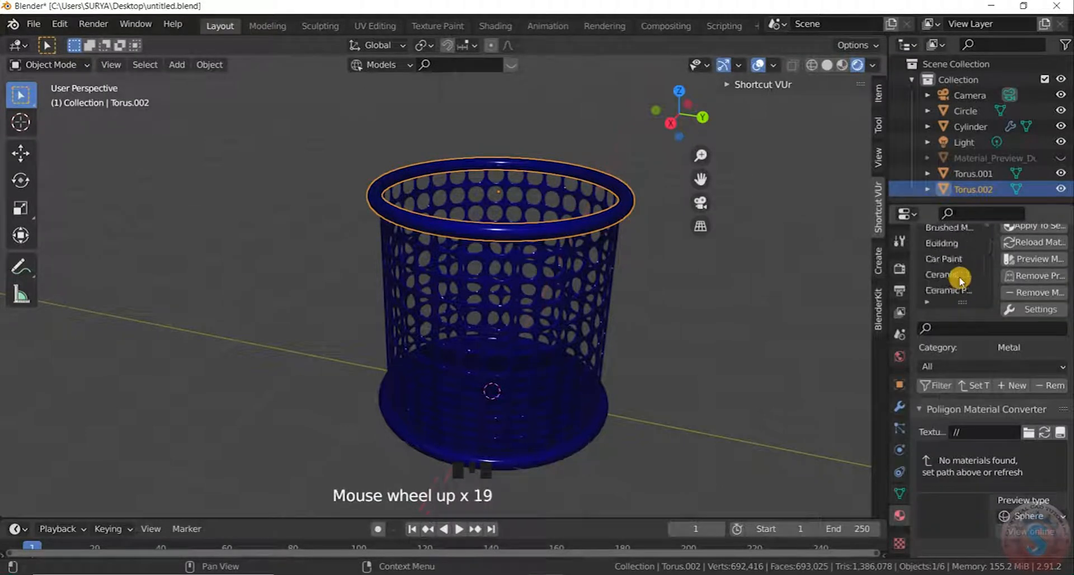
Review the Metallic Paint Clean and Galvanized Steel slots in the upper rim torus's material settings
left_click(899, 513)
left_click(900, 410)
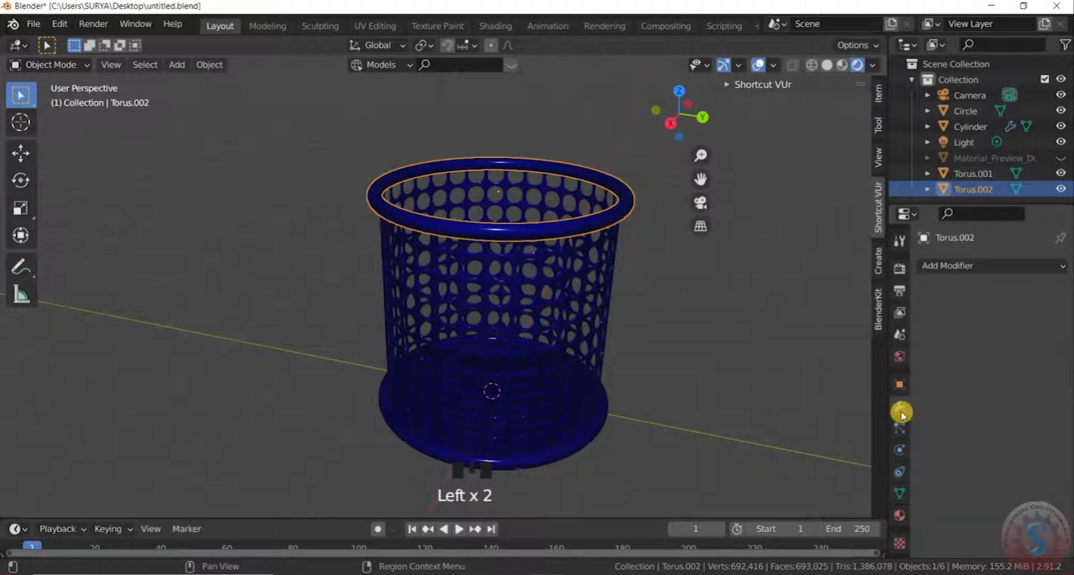
left_click(900, 513)
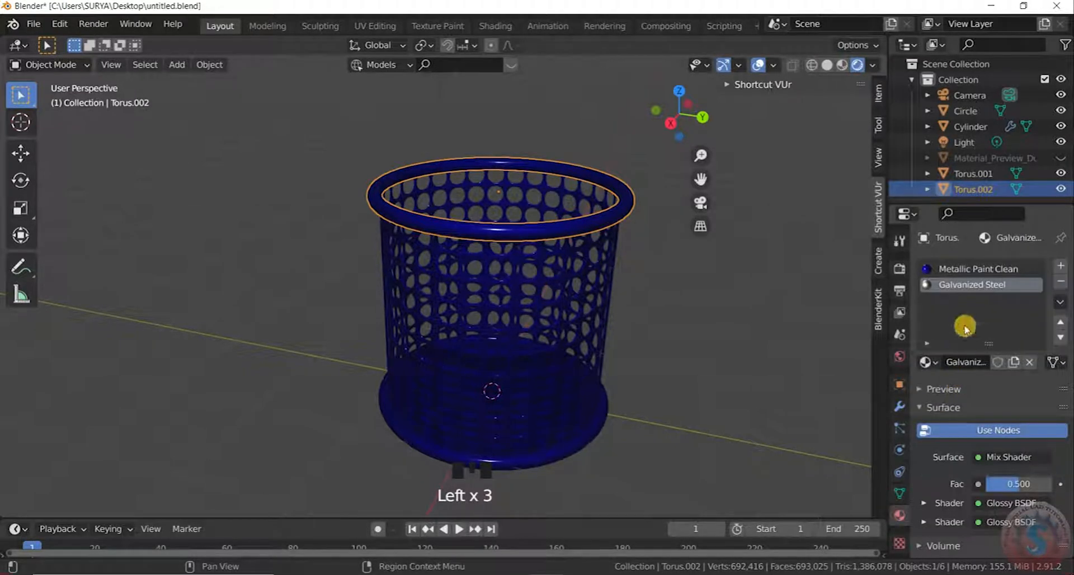
left_click(984, 270)
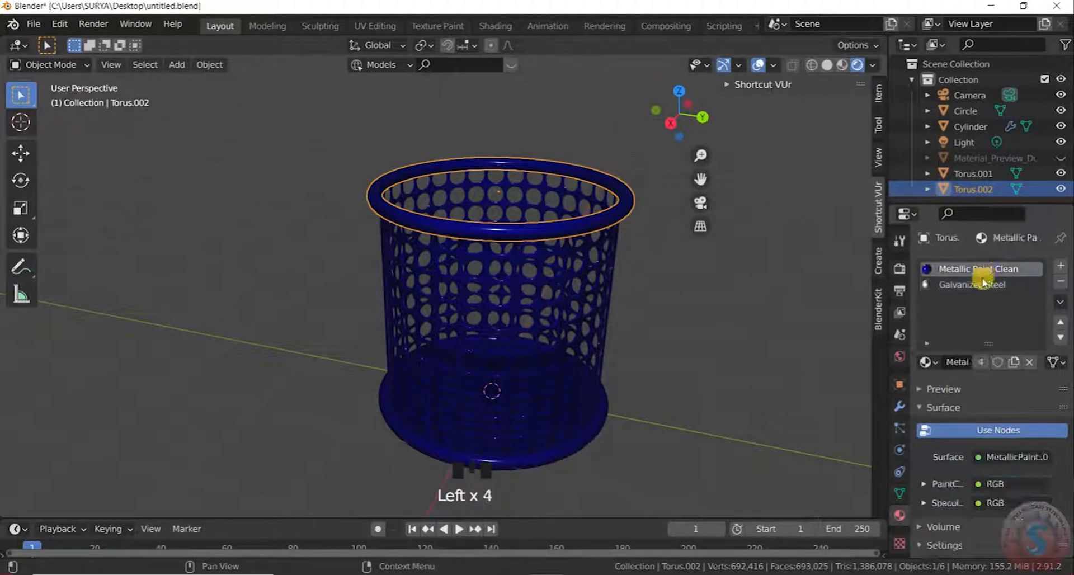
left_click(980, 285)
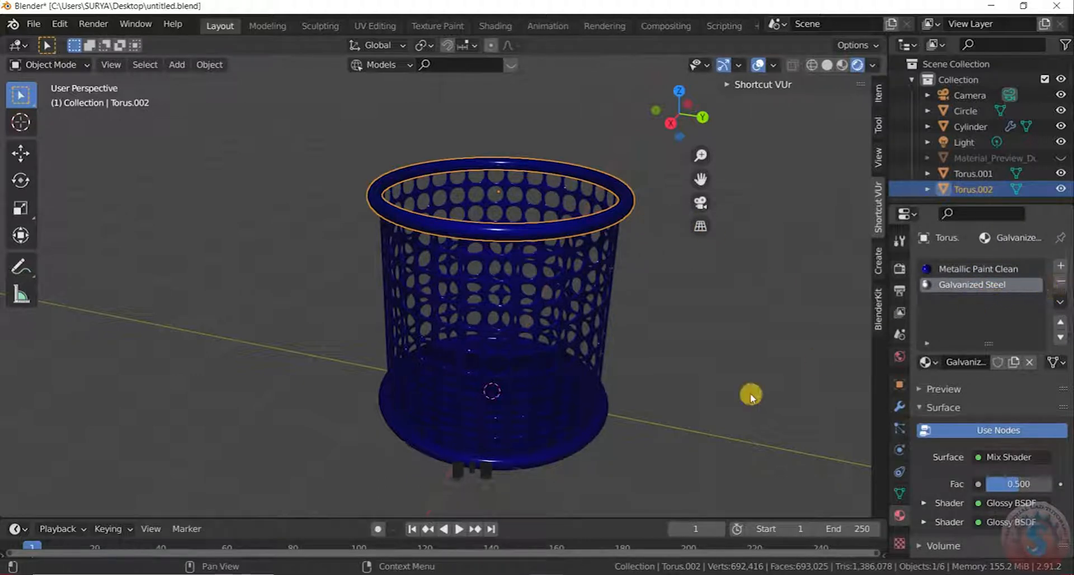
Replace the Metallic Paint Clean material on the lower rim torus with the existing Galvanized Steel material
left_click(562, 458)
left_click(561, 456)
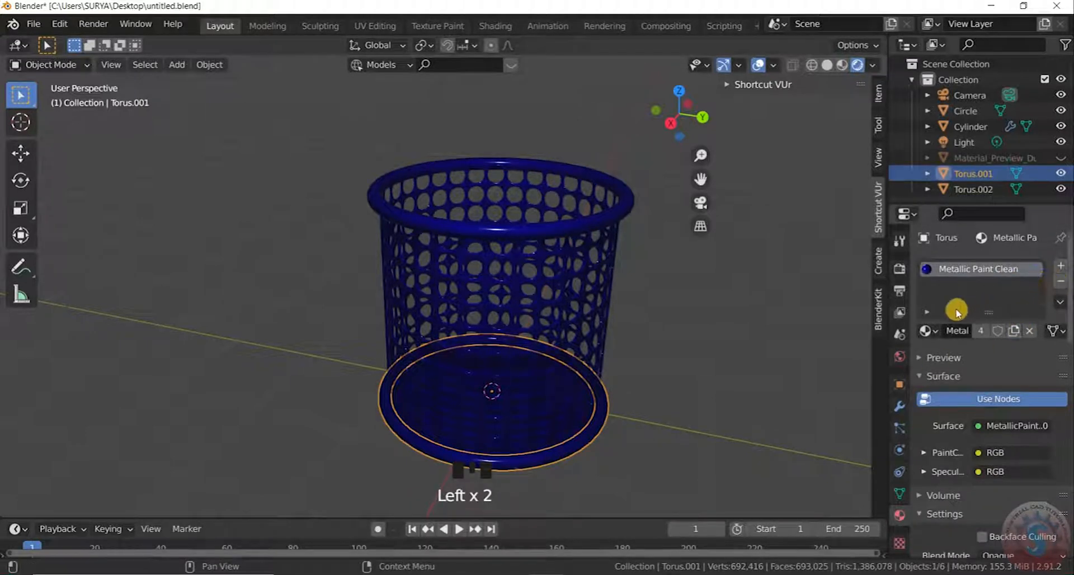
left_click(1061, 283)
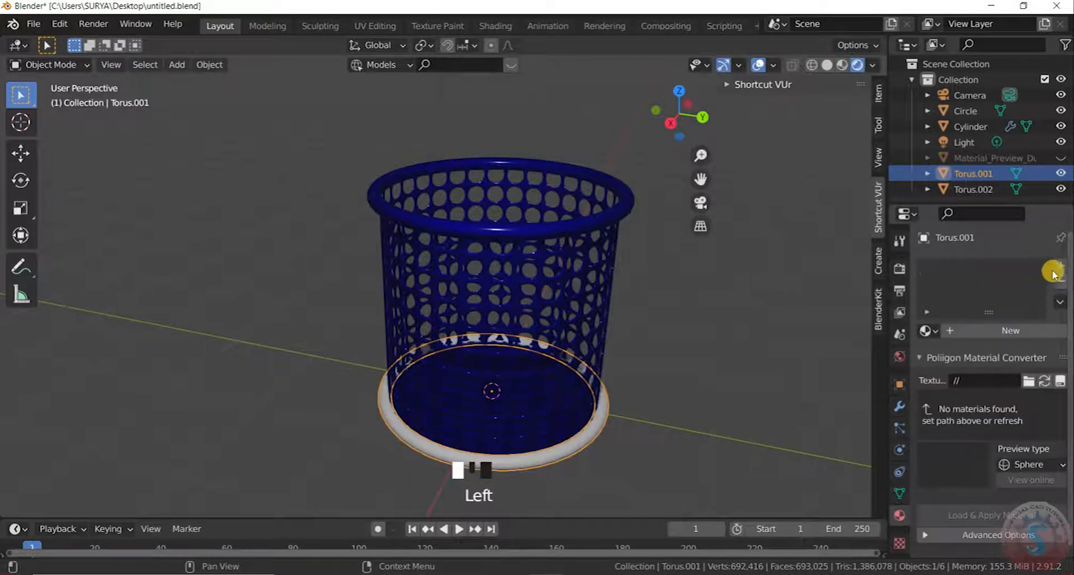
left_click(592, 440)
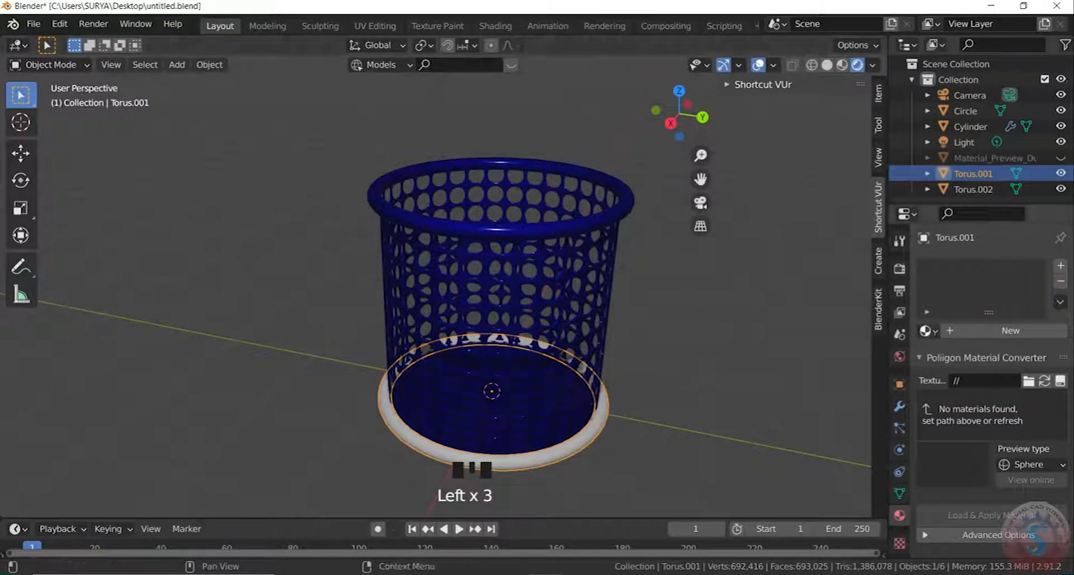
left_click(925, 331)
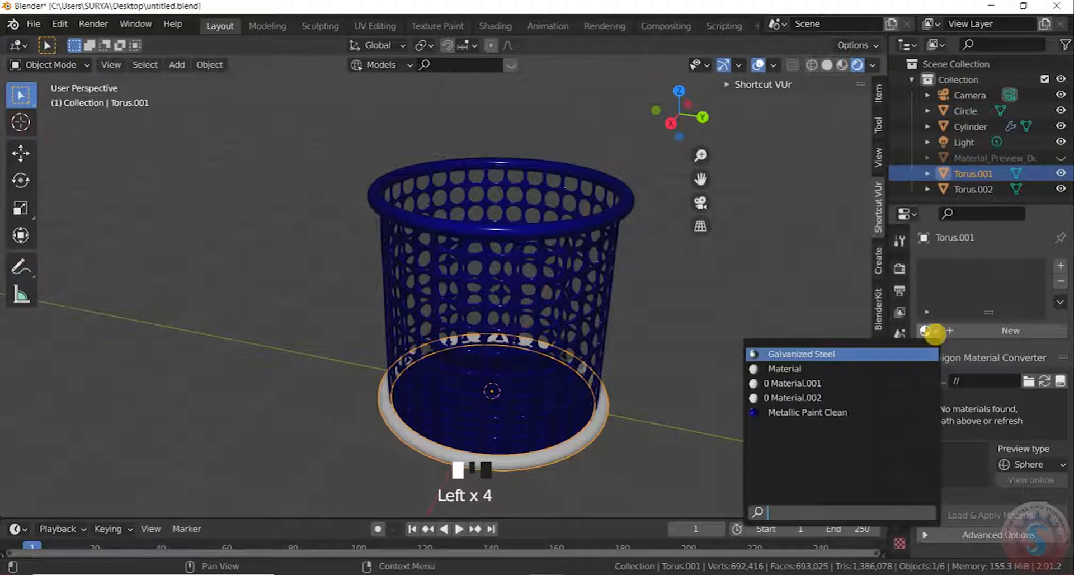
left_click(828, 353)
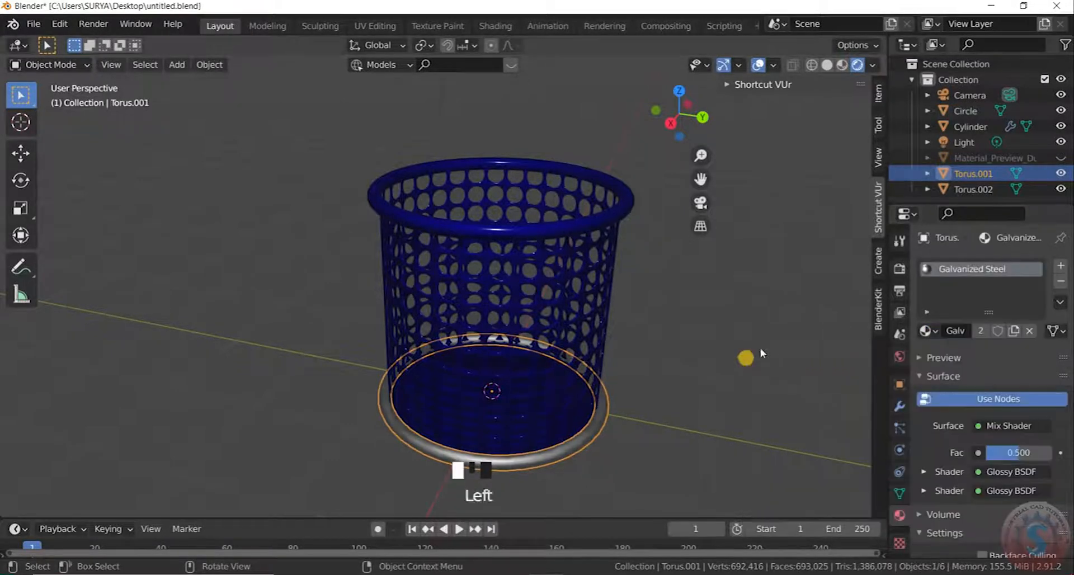
left_click(760, 349)
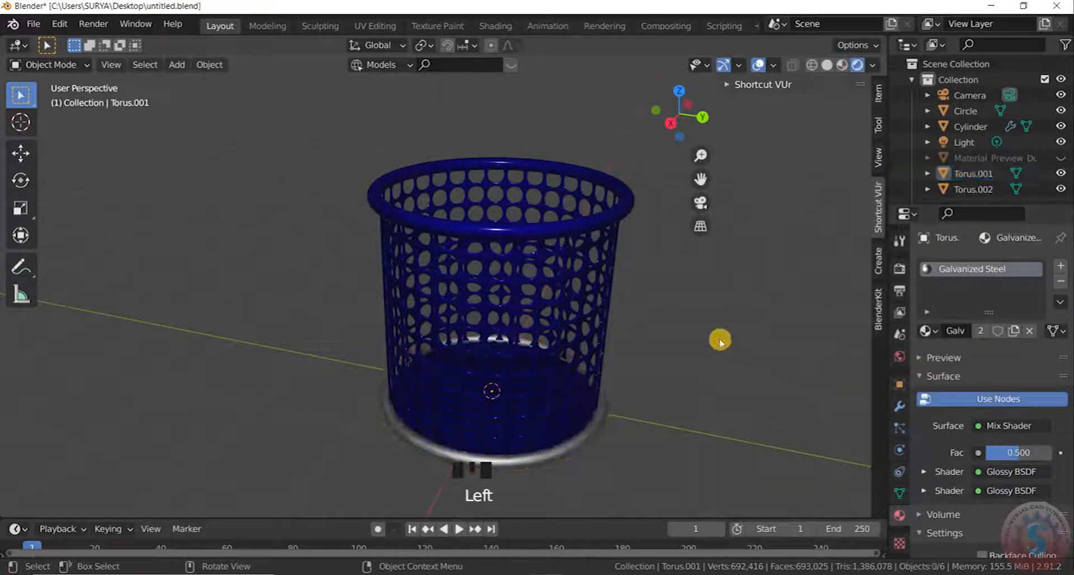
Remove the upper rim torus's second material slot and assign Galvanized Steel to its remaining slot
left_click(603, 226)
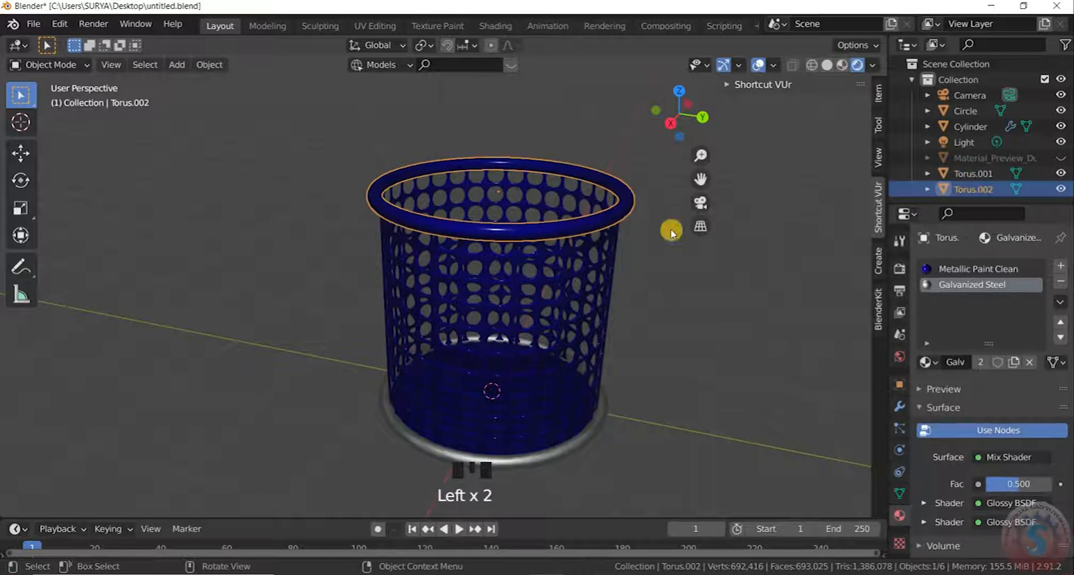
left_click(1061, 281)
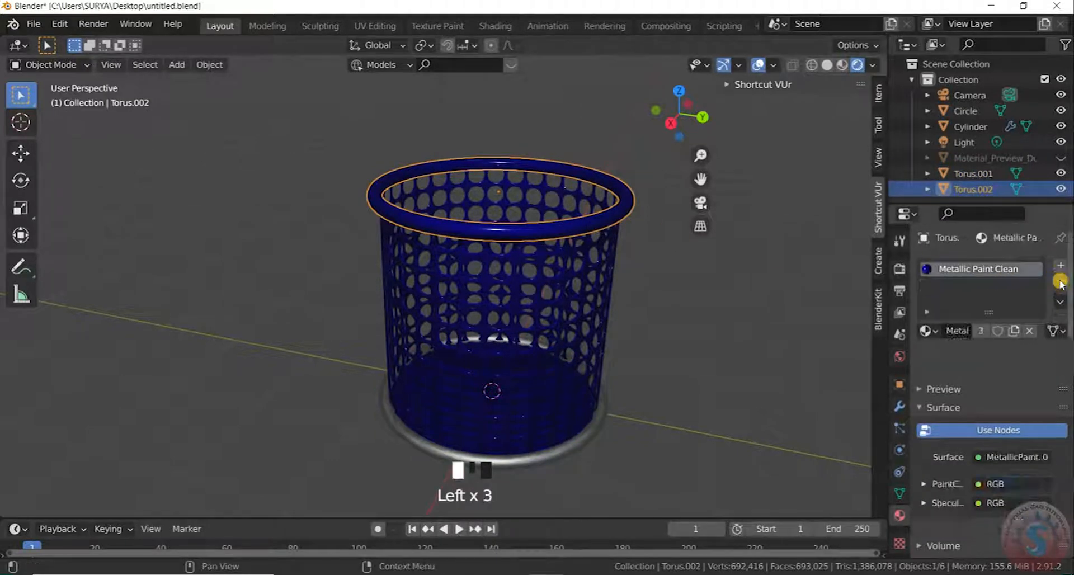
left_click(938, 331)
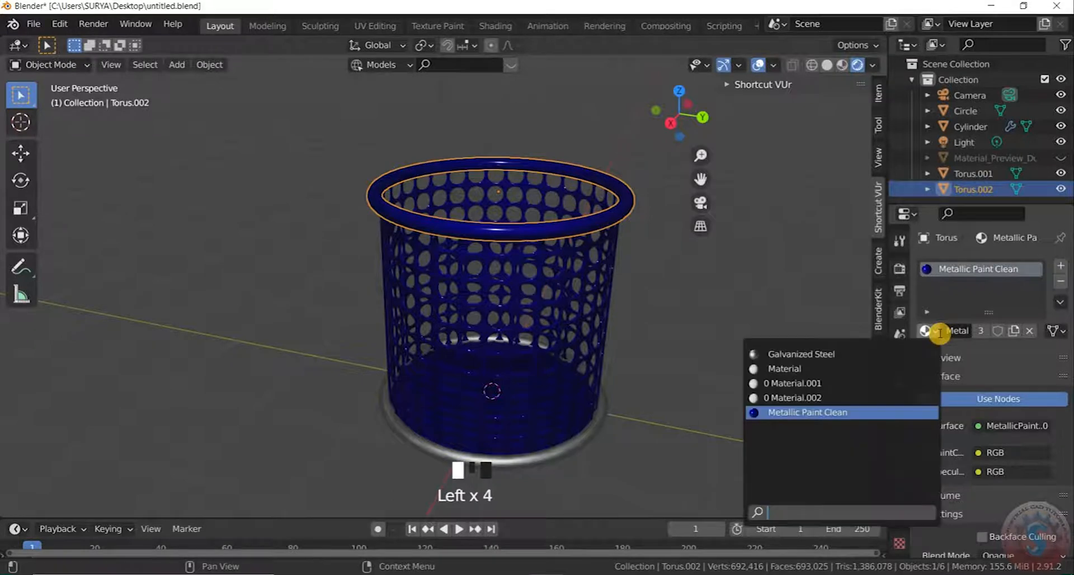
left_click(789, 355)
left_click(469, 322)
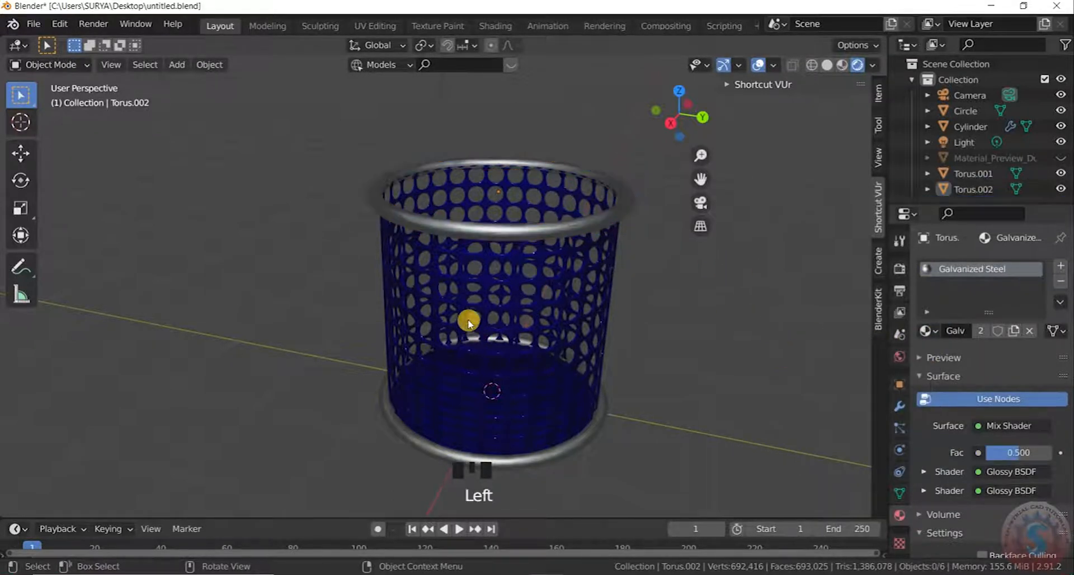
Select the perforated cylinder and open its Metallic Paint Clean nodes in the Shading workspace
scroll(503, 335, "down", 3)
scroll(562, 331, "up", 3)
middle_click_drag(556, 388, 509, 263)
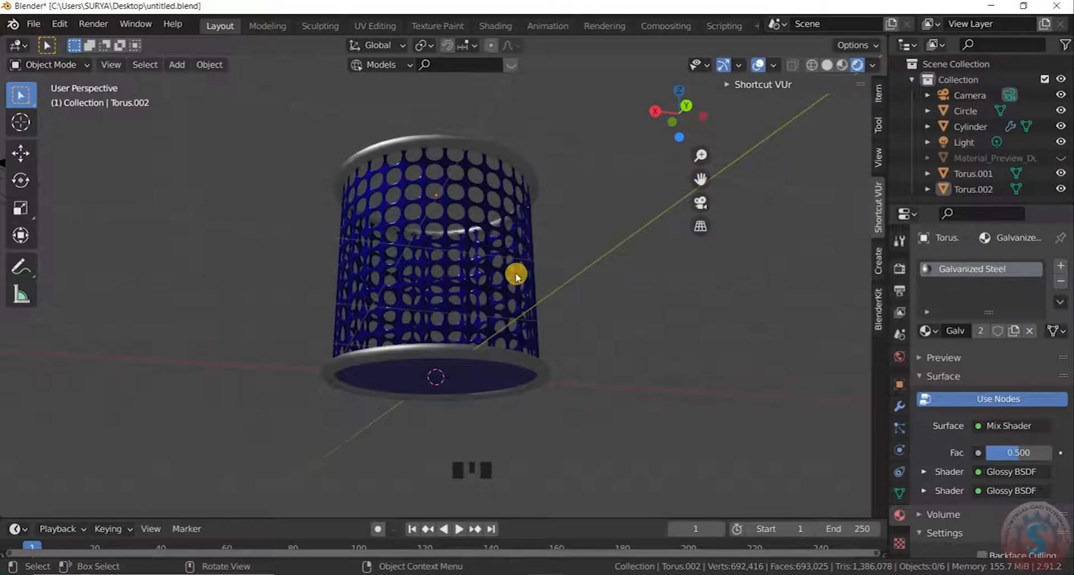
scroll(515, 273, "up", 2)
scroll(525, 271, "down", 1)
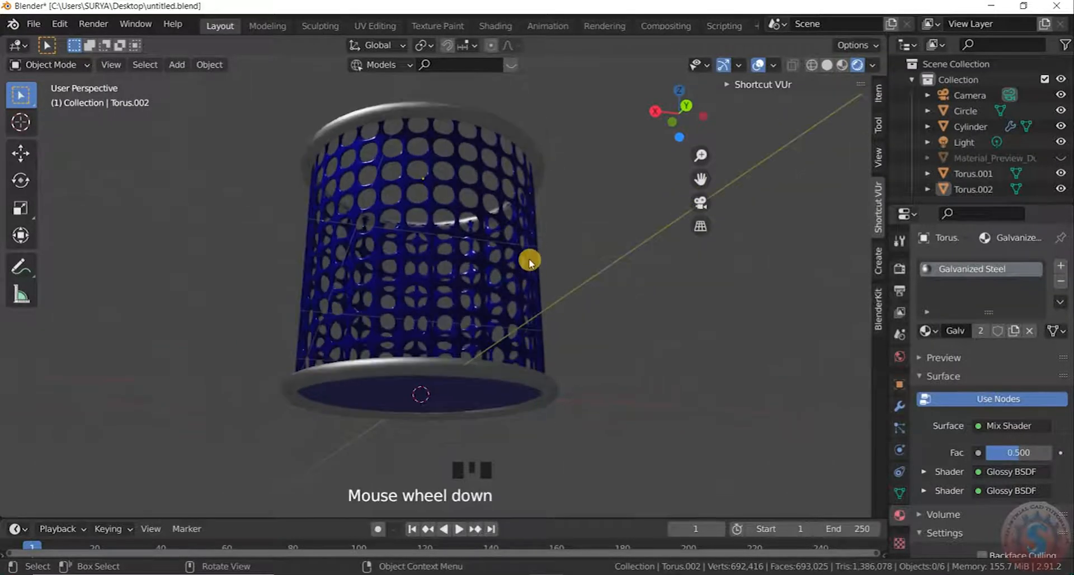
scroll(551, 329, "down", 1)
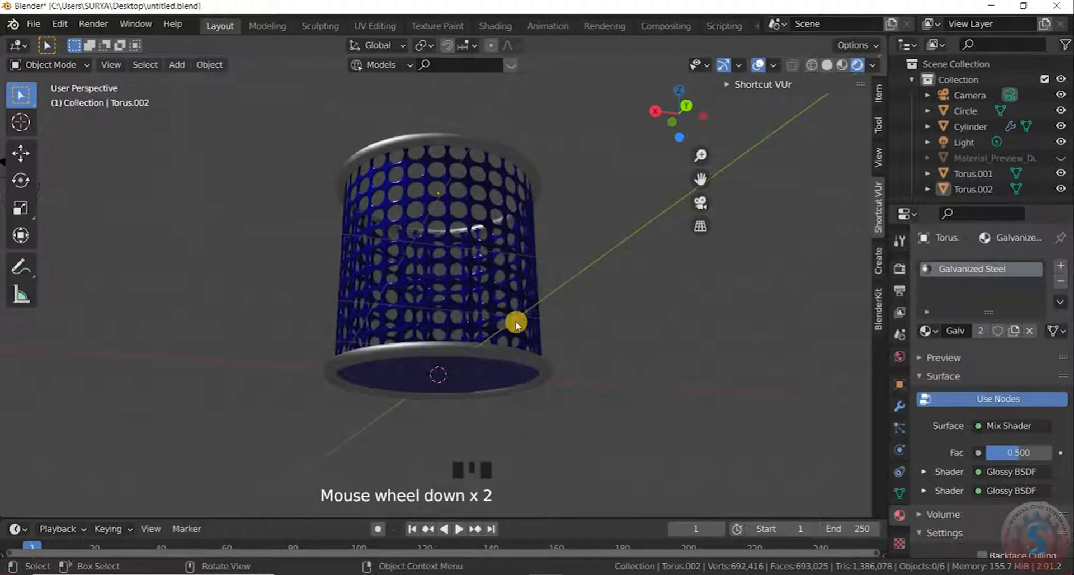
left_click(512, 271)
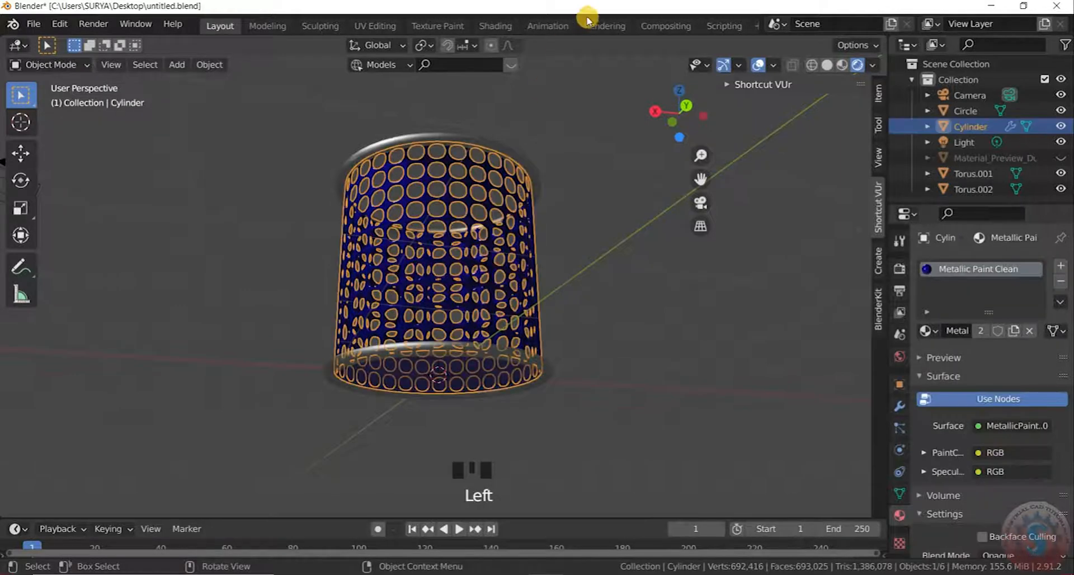
left_click(503, 26)
scroll(541, 203, "up", 11)
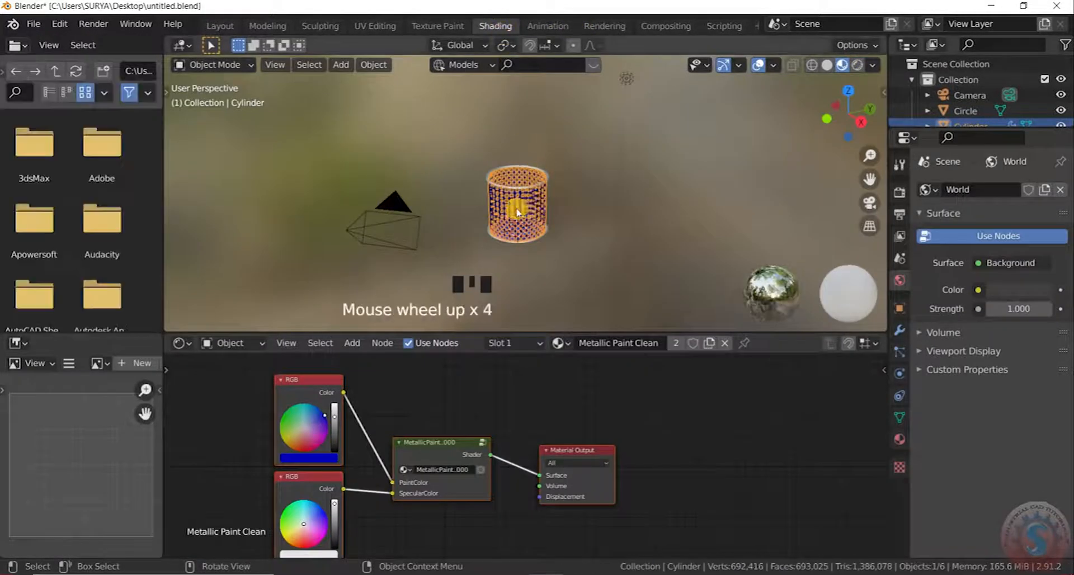
Darken the blue RGB paint color feeding the perforated cylinder's Metallic Paint Clean material
left_click(687, 208)
scroll(602, 215, "down", 2)
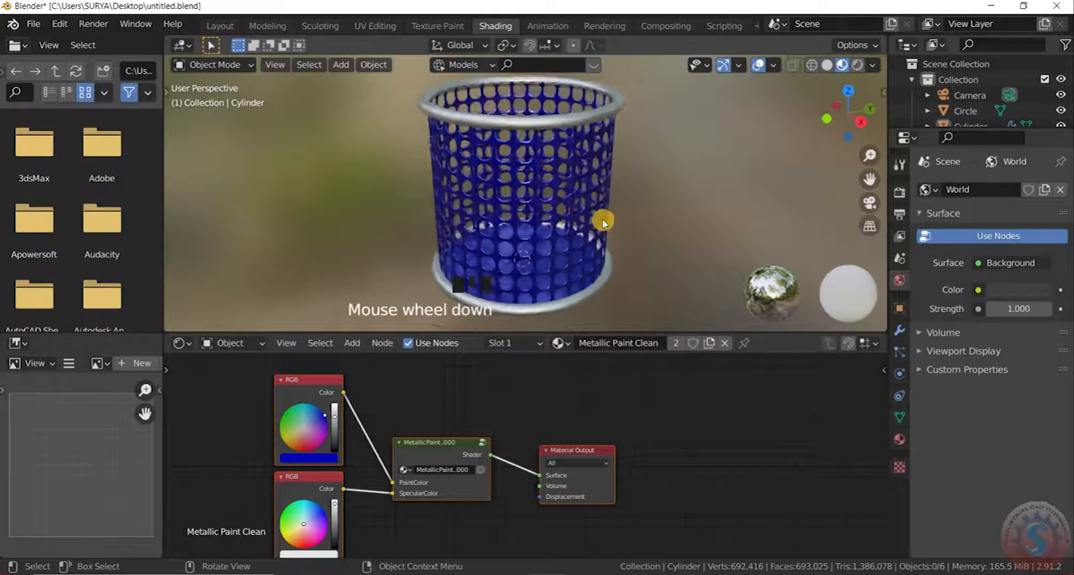
scroll(593, 176, "up", 2)
left_click(593, 175)
scroll(594, 172, "down", 1)
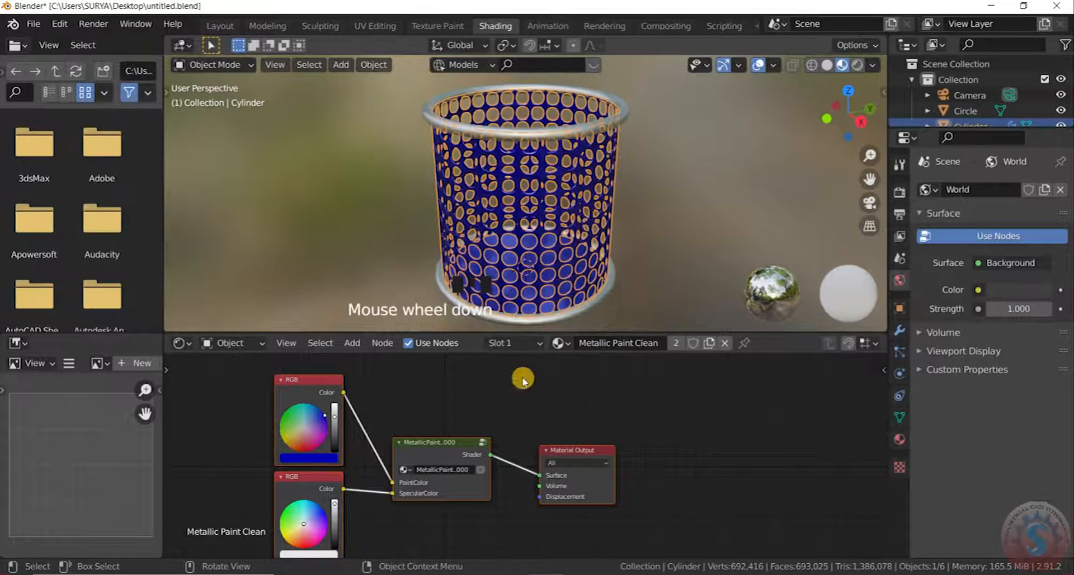
scroll(448, 464, "up", 6)
scroll(532, 403, "down", 4)
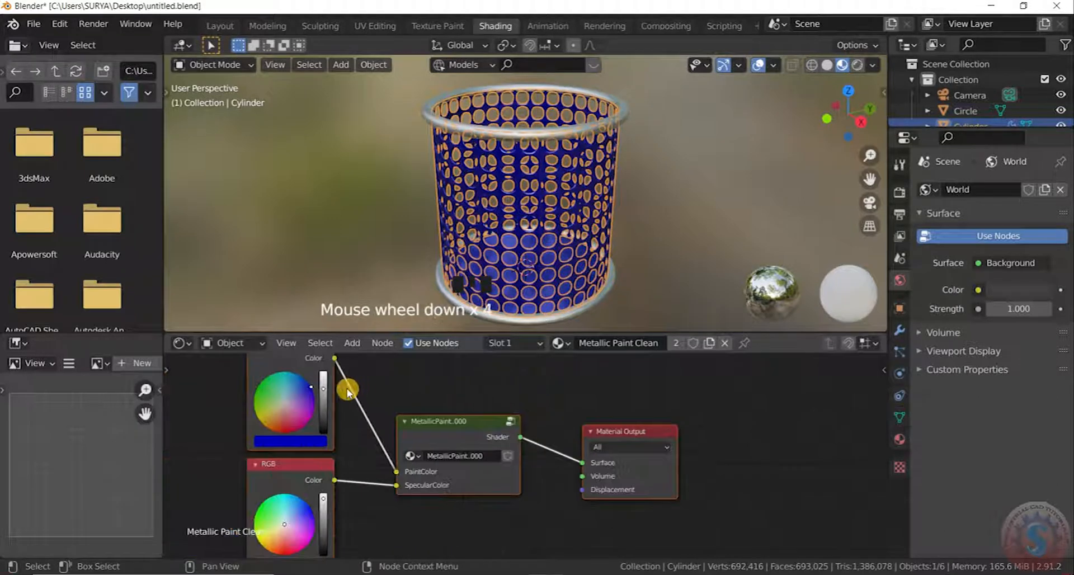
scroll(347, 390, "up", 1)
mouse_move(318, 407)
left_mouse_down()
mouse_move(318, 423)
mouse_move(318, 413)
left_mouse_up()
scroll(416, 404, "down", 2)
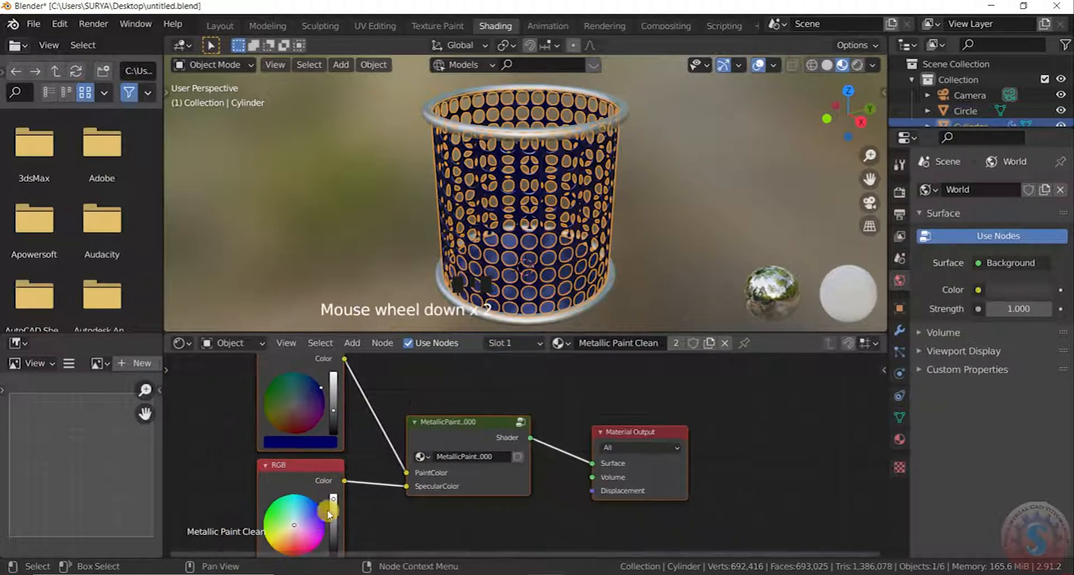
Lower the brightness of the Metallic Paint Clean specular color and darken its blue paint color further to near black
left_click_drag(333, 499, 334, 528)
left_click(325, 434)
mouse_move(334, 411)
left_mouse_down()
mouse_move(333, 433)
mouse_move(333, 423)
left_mouse_up()
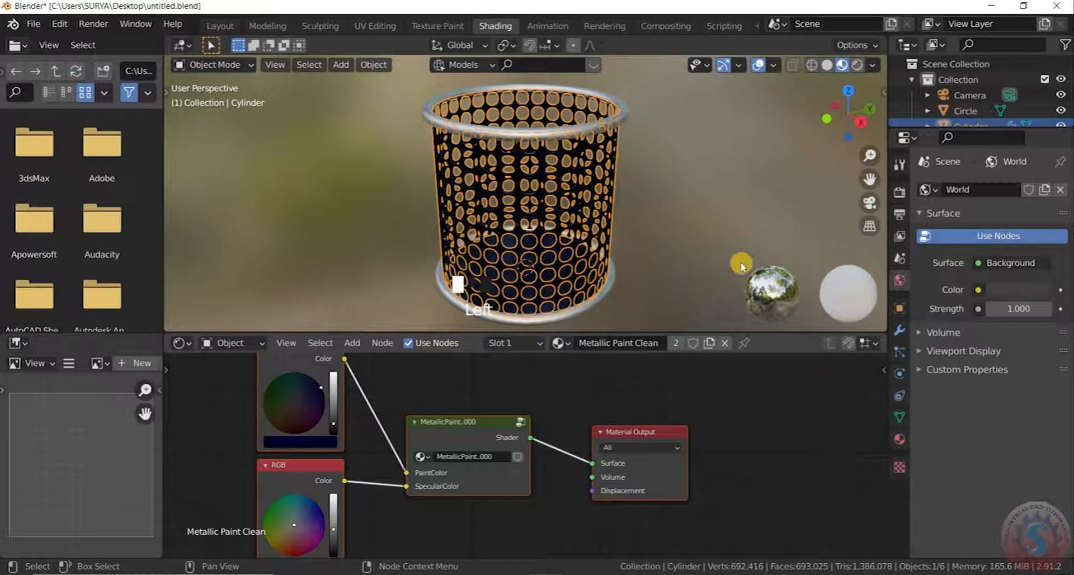
left_click(677, 213)
View the recolored basket up close, and select the upper rim torus to show its full Galvanized Steel node network
scroll(677, 212, "up", 3)
scroll(700, 201, "down", 3)
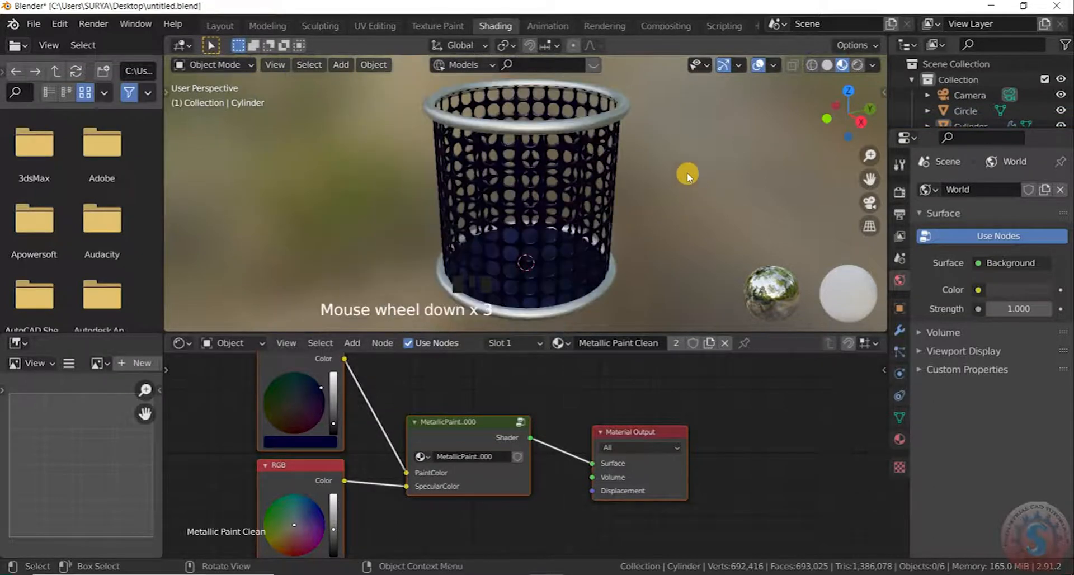
scroll(693, 188, "up", 2)
scroll(459, 224, "down", 2)
middle_click_drag(463, 114, 714, 140)
left_click(551, 184)
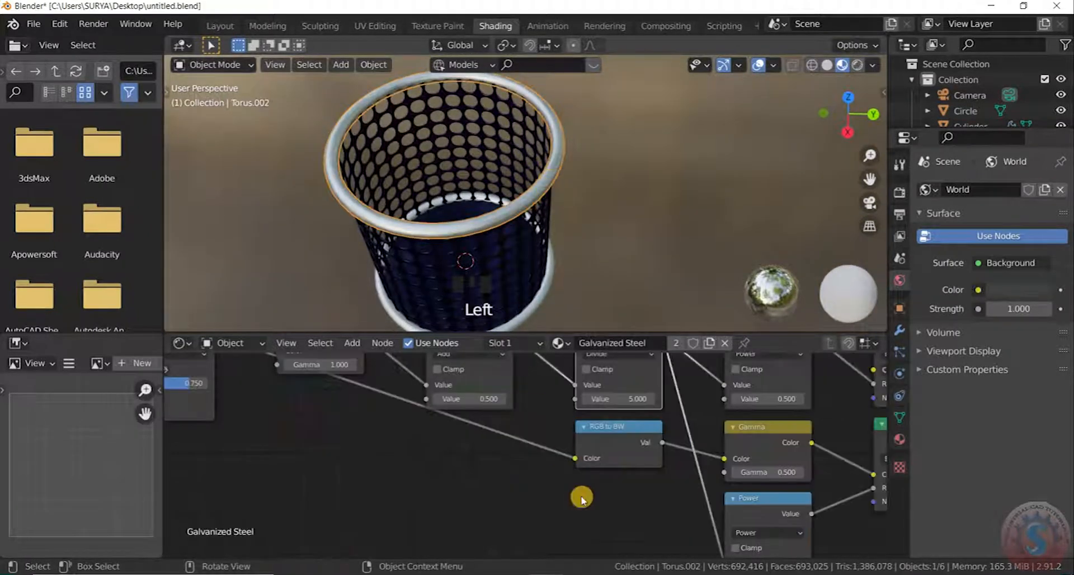
scroll(494, 459, "down", 8)
scroll(442, 456, "down", 4)
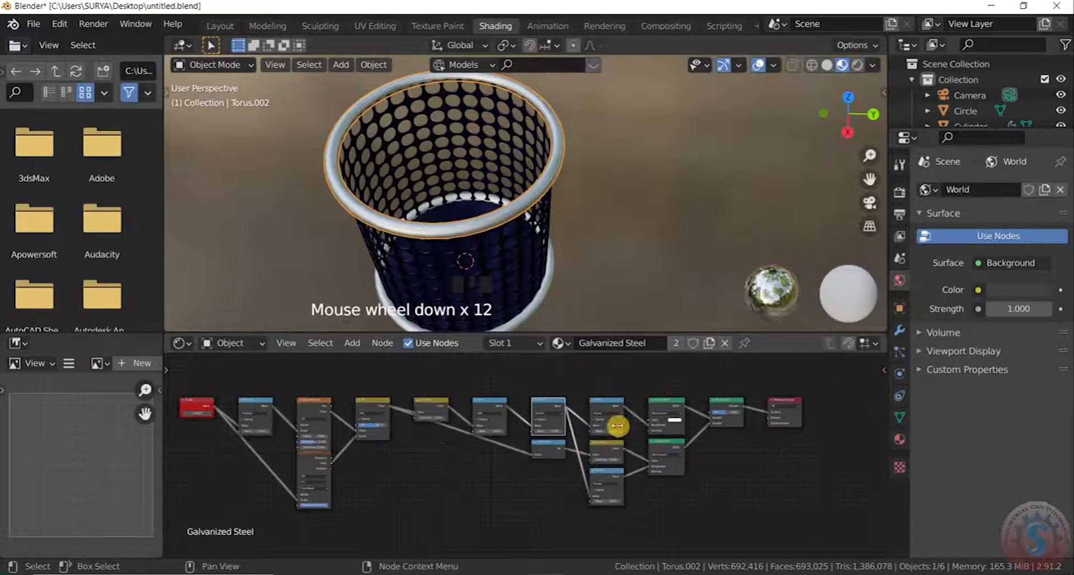
Examine the shader, math and texture mixing nodes of Galvanized Steel, including the second Glossy BSDF's distribution options
scroll(618, 426, "up", 12)
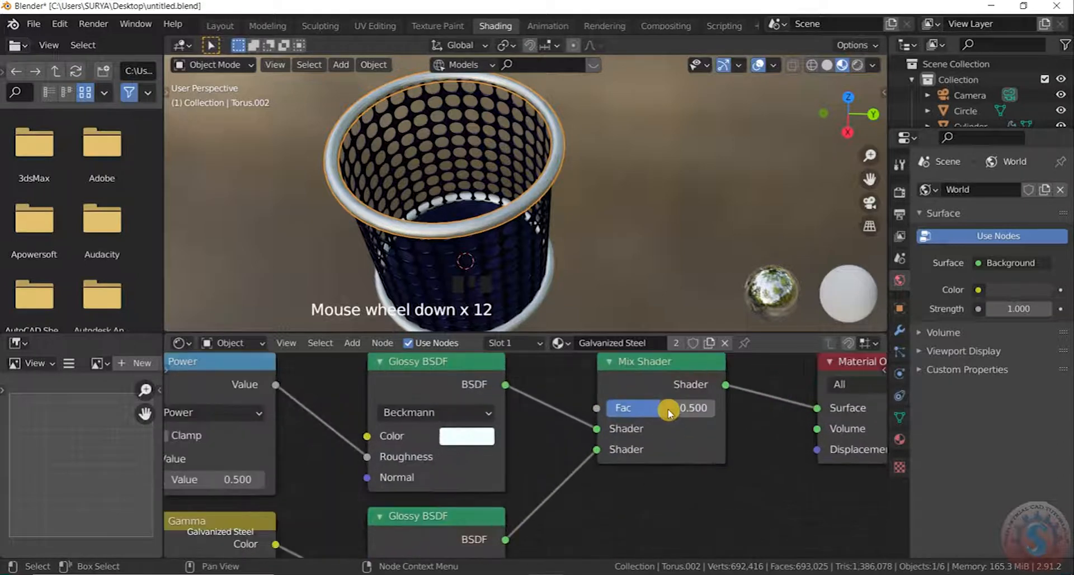
scroll(668, 413, "down", 3)
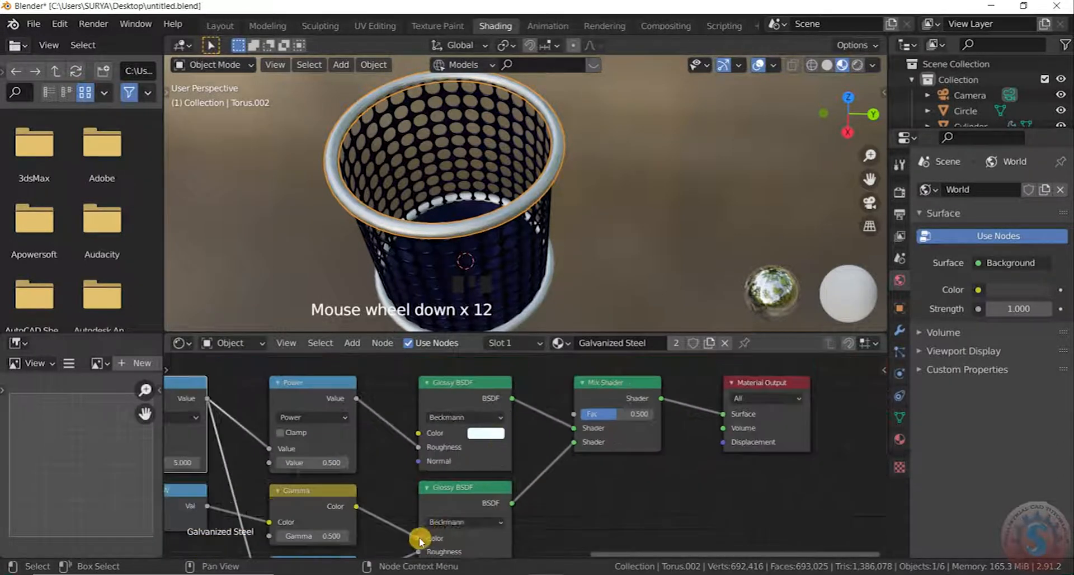
scroll(420, 540, "up", 2)
left_click(452, 521)
left_click(458, 491)
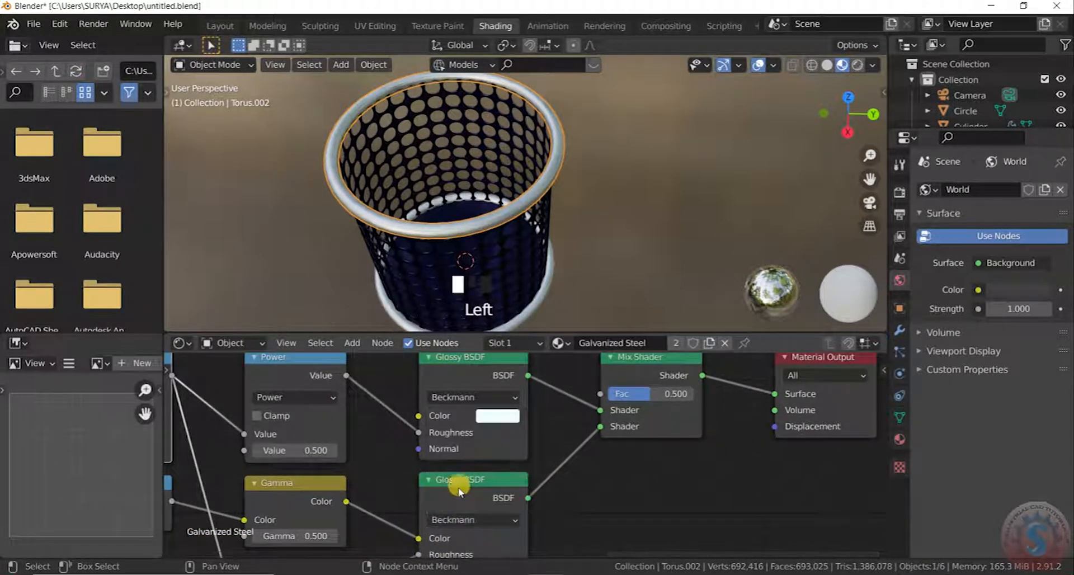
left_click(469, 523)
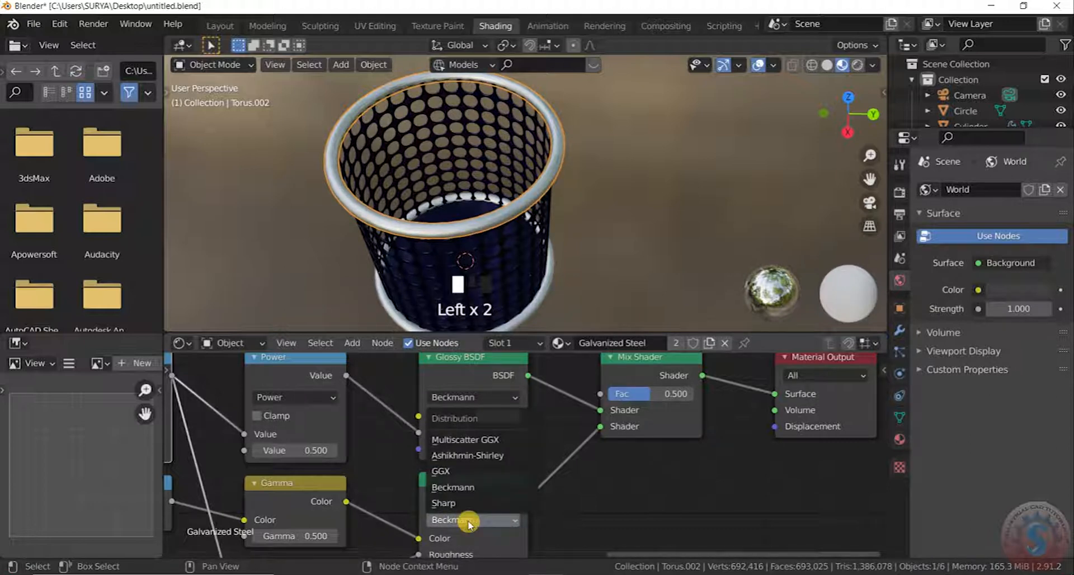
scroll(630, 414, "down", 4)
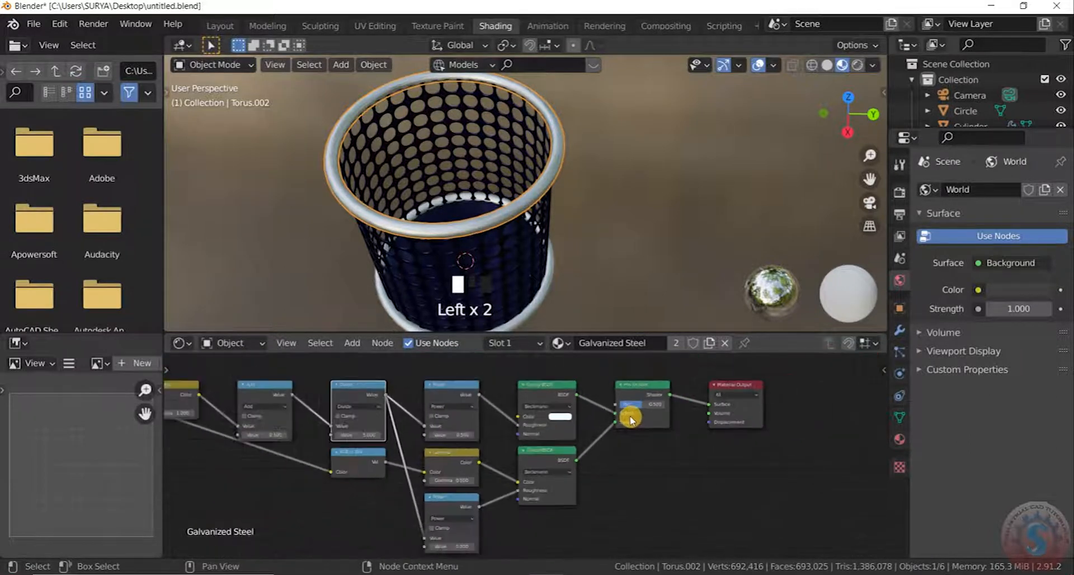
scroll(277, 409, "up", 3)
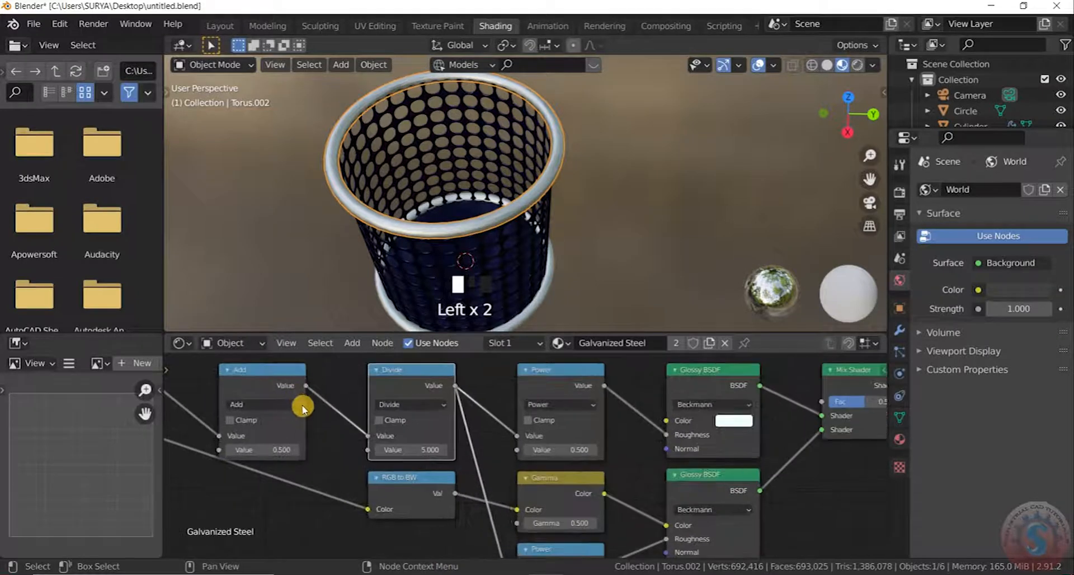
scroll(303, 408, "down", 10)
scroll(241, 422, "up", 6)
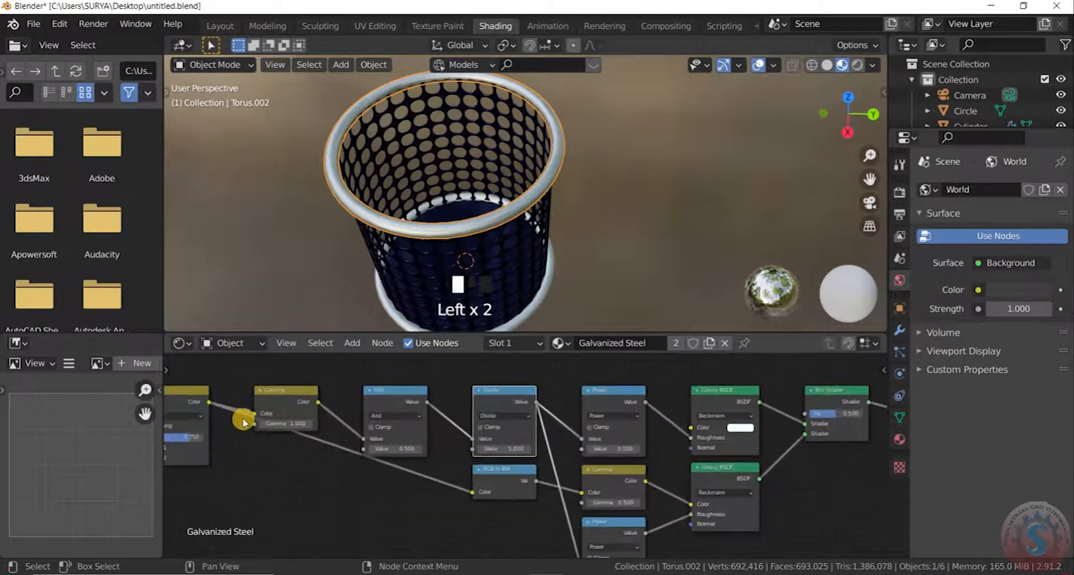
scroll(243, 421, "up", 9)
scroll(635, 420, "down", 7)
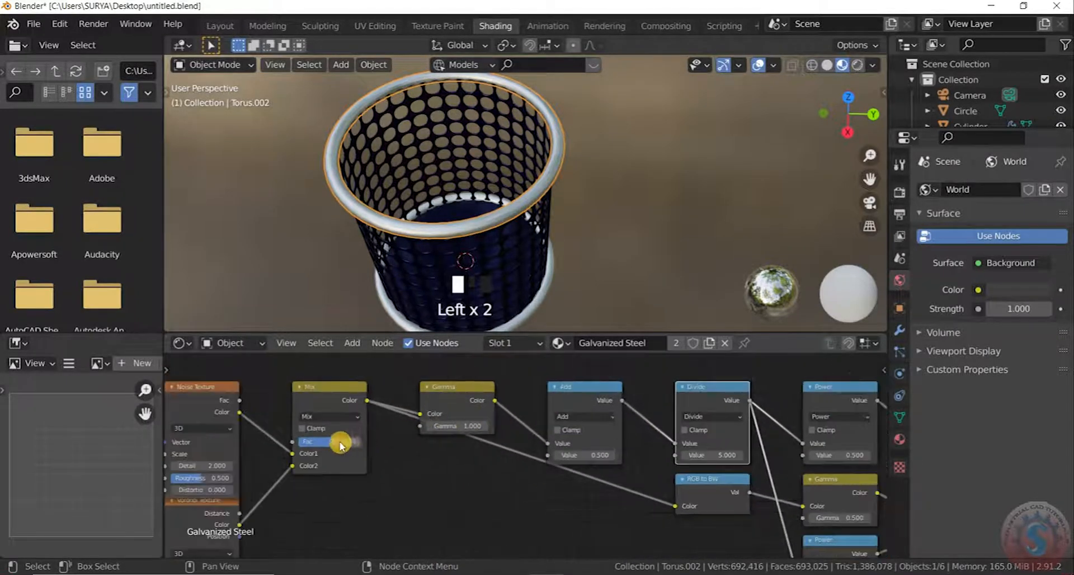
scroll(358, 442, "up", 3)
scroll(504, 434, "down", 4)
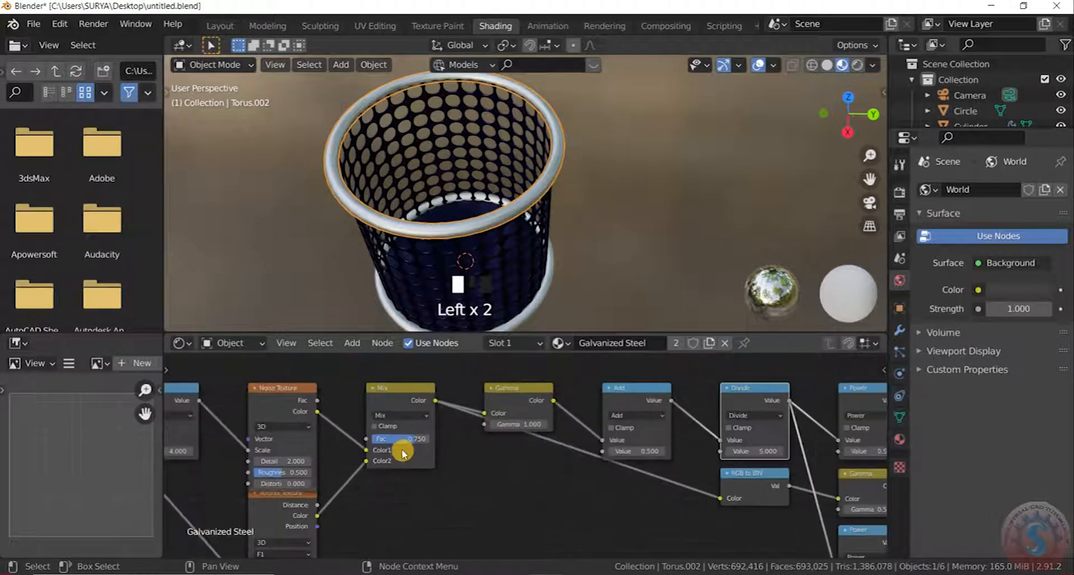
In the Galvanized Steel material, set the Noise Texture roughness to 0.3 and the Voronoi Texture distance metric to Minkowski
scroll(246, 466, "up", 5)
left_click(315, 469)
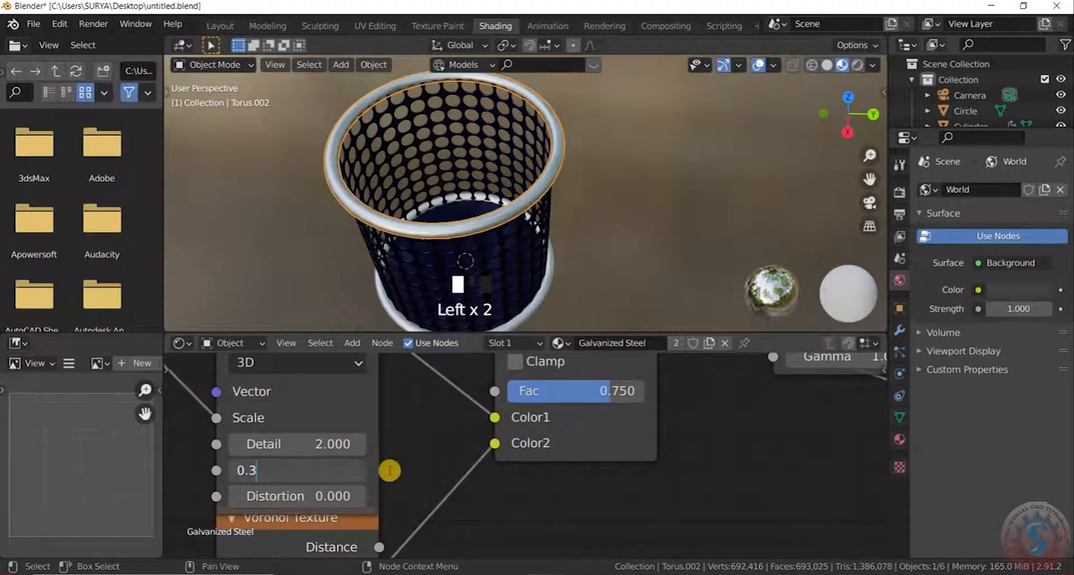
left_click(422, 436)
scroll(433, 409, "down", 4)
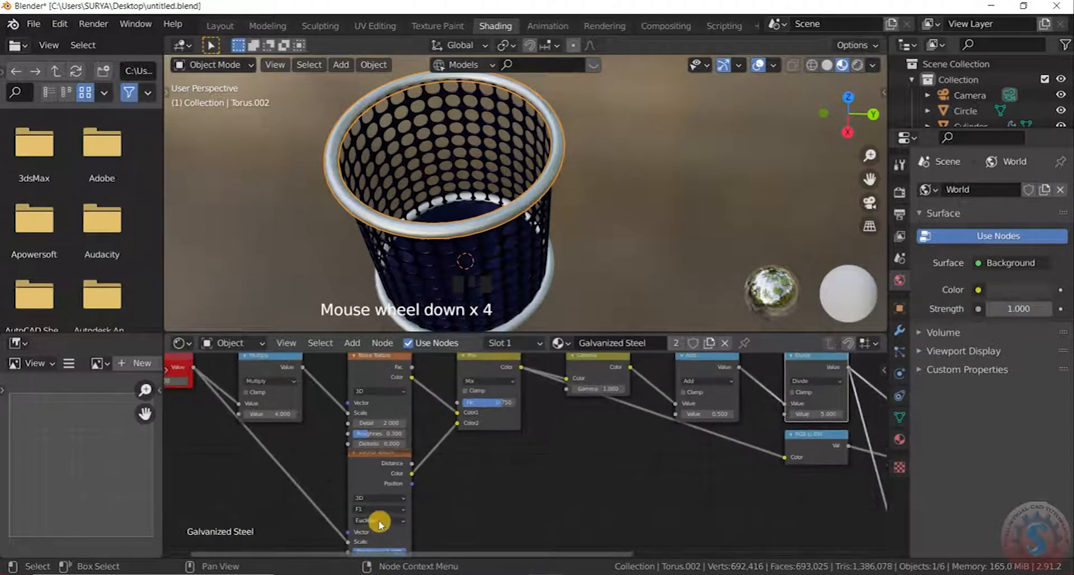
left_click(380, 521)
left_click(383, 480)
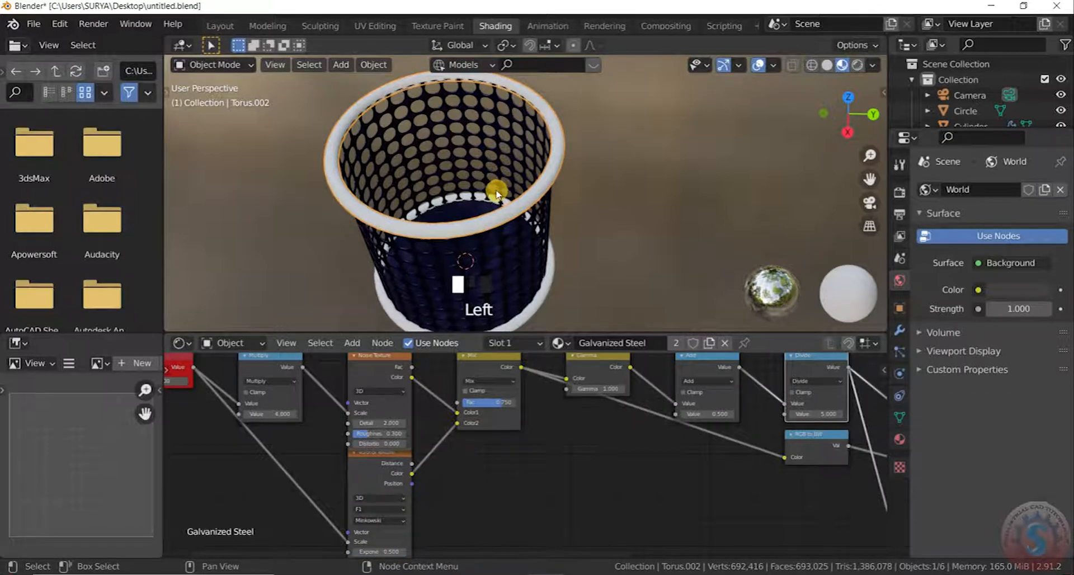
Inspect the Galvanized Steel surface up close on the basket's upper and lower rims
scroll(500, 195, "up", 8)
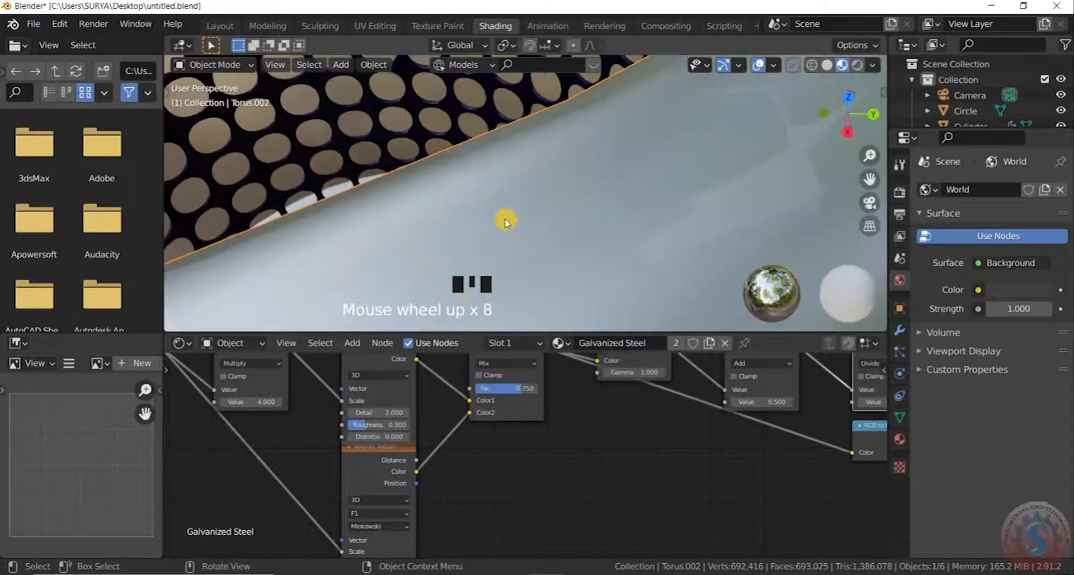
scroll(531, 249, "down", 2)
middle_click_drag(543, 232, 470, 175)
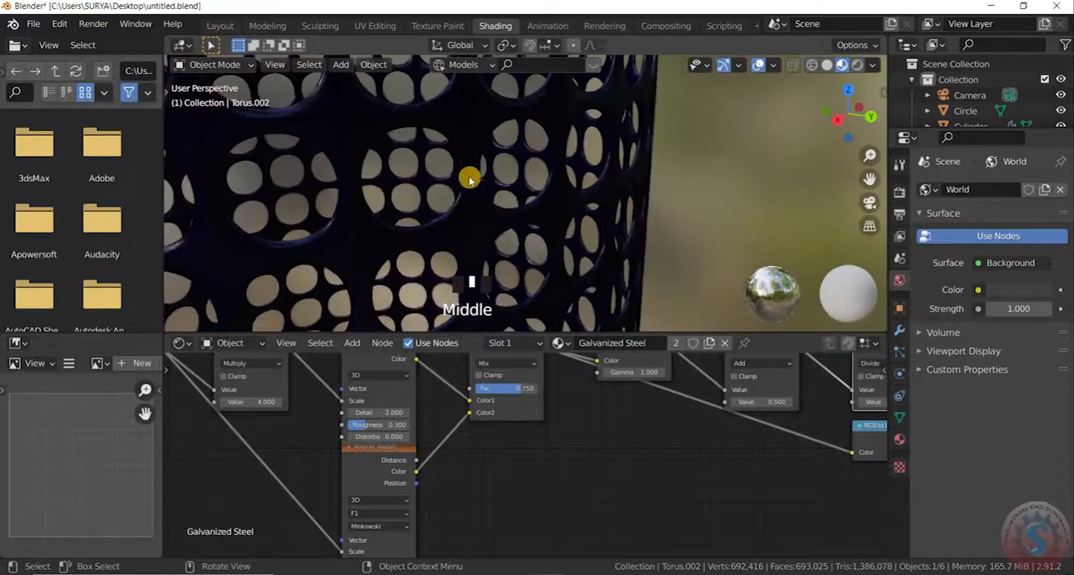
scroll(477, 162, "down", 5)
scroll(482, 230, "up", 4)
scroll(434, 211, "up", 5)
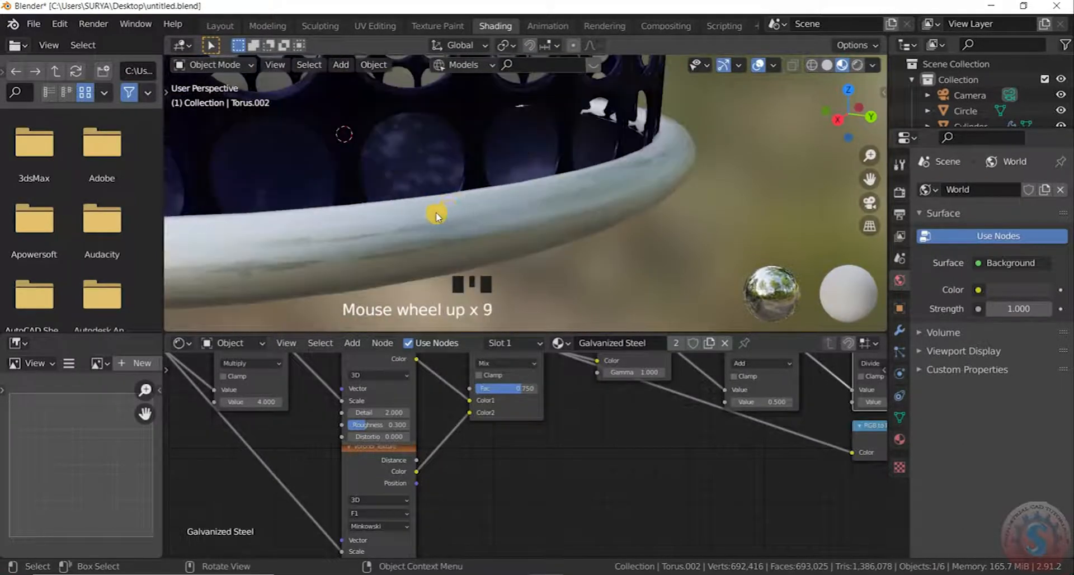
scroll(441, 316, "down", 1)
scroll(403, 495, "down", 3)
Set the Scale value node of the Galvanized Steel material to 10
scroll(386, 520, "up", 6)
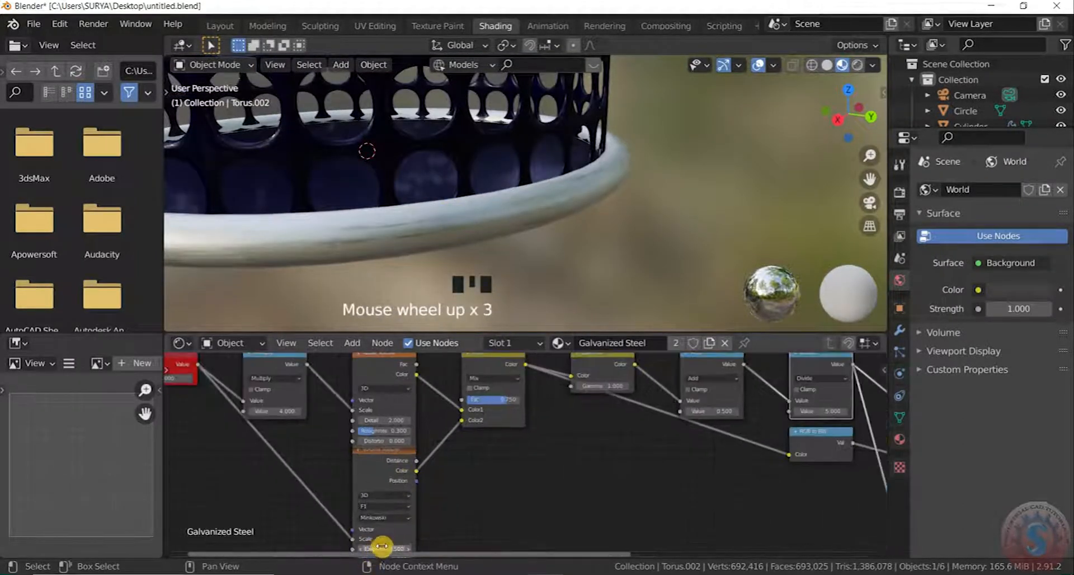
scroll(381, 519, "up", 4)
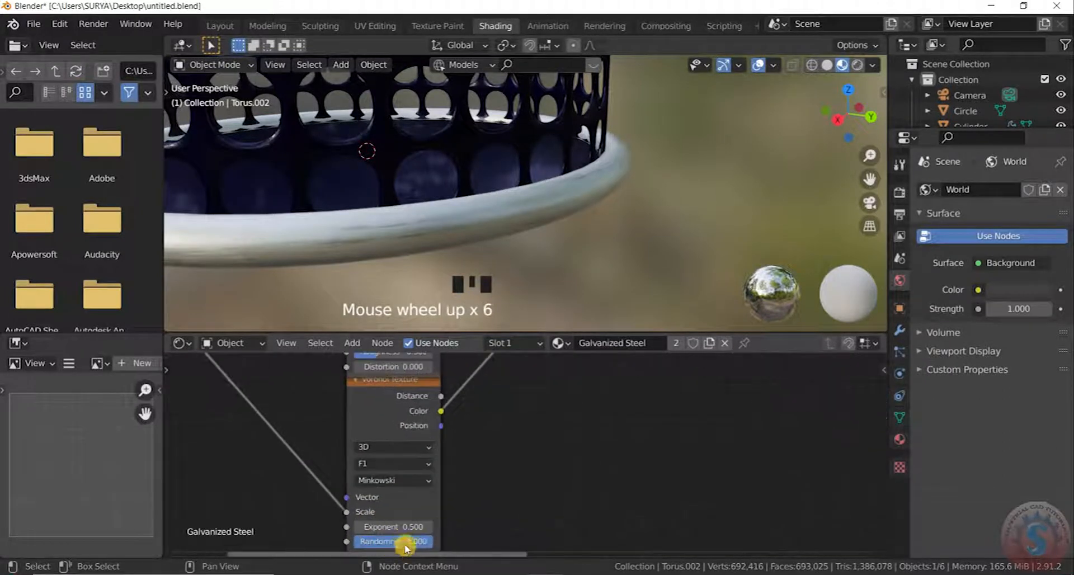
scroll(445, 467, "down", 4)
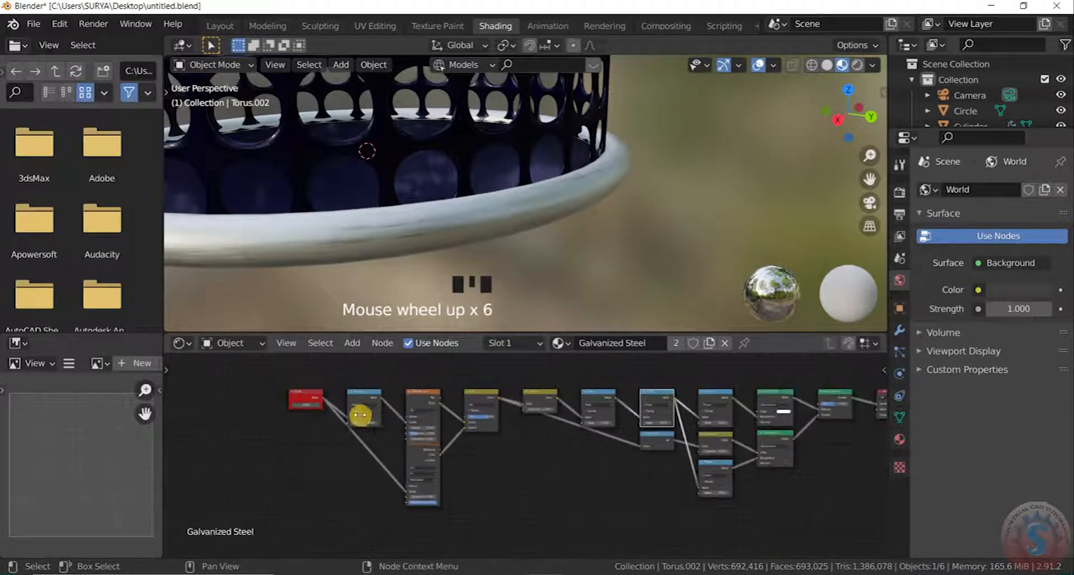
scroll(358, 415, "up", 3)
scroll(358, 419, "up", 4)
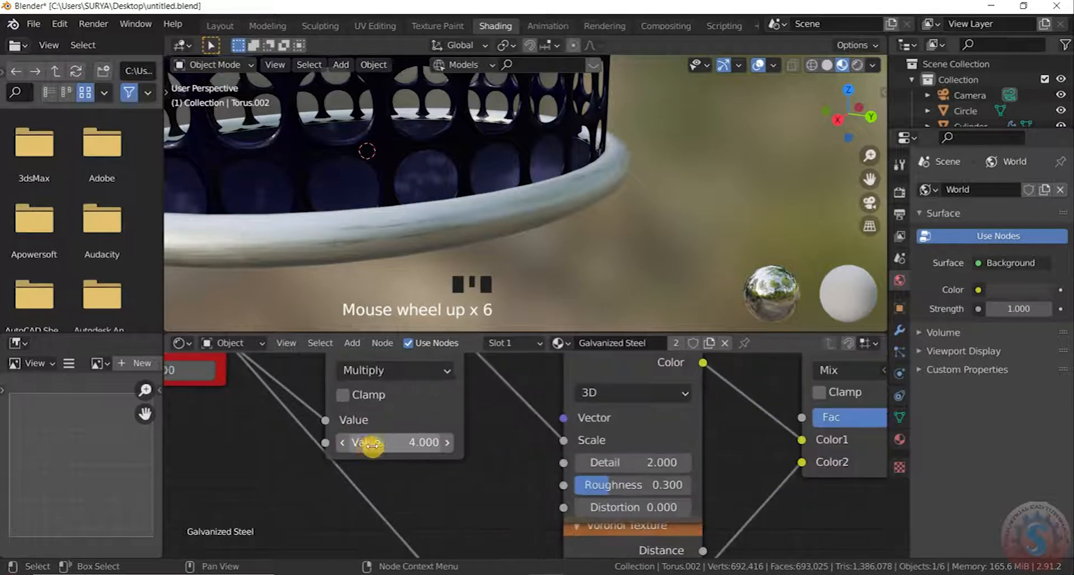
scroll(388, 410, "down", 3)
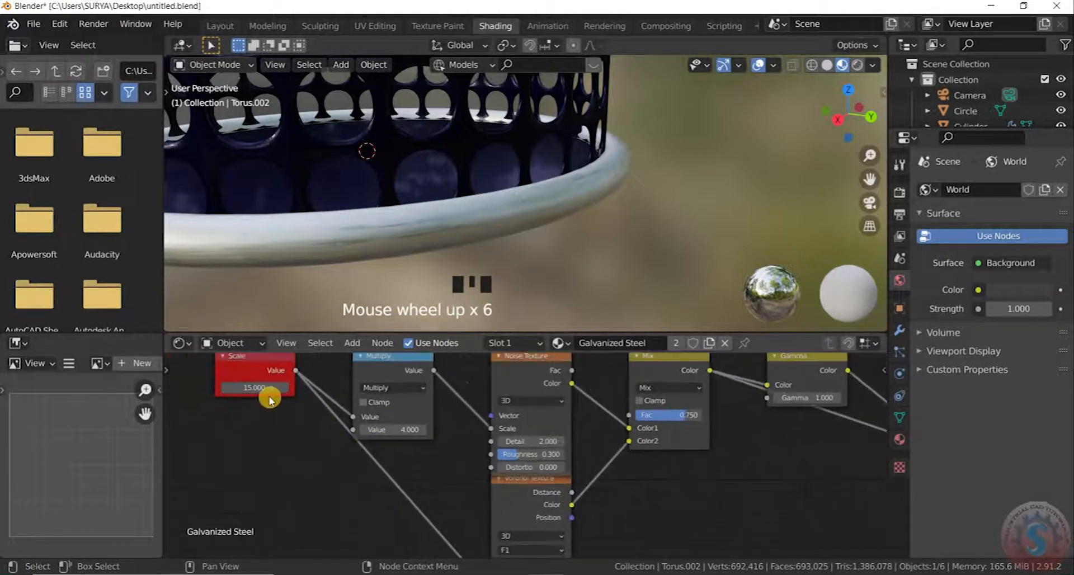
left_click(264, 388)
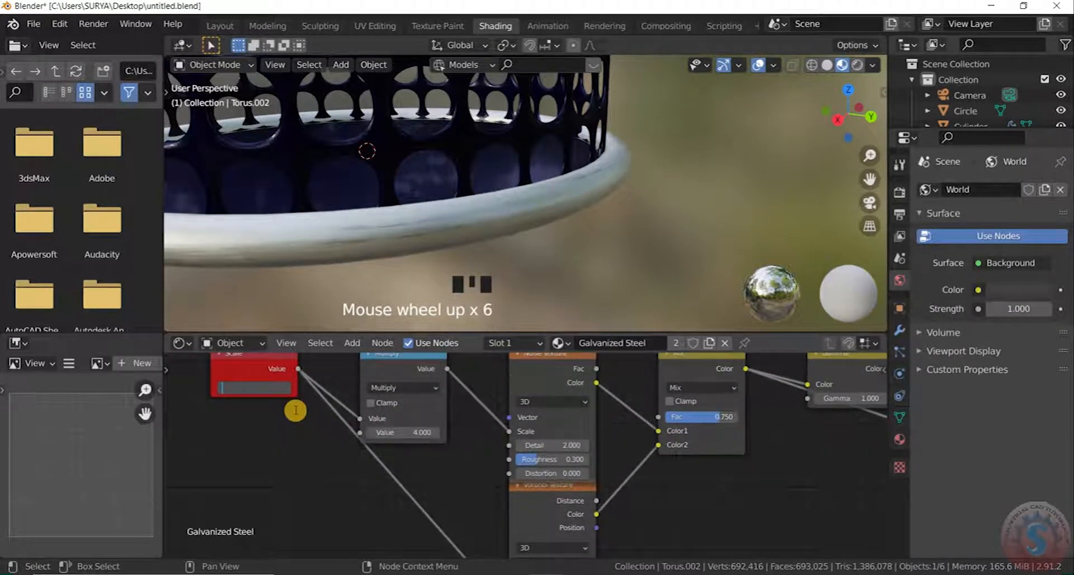
type("10.0")
left_click(304, 459)
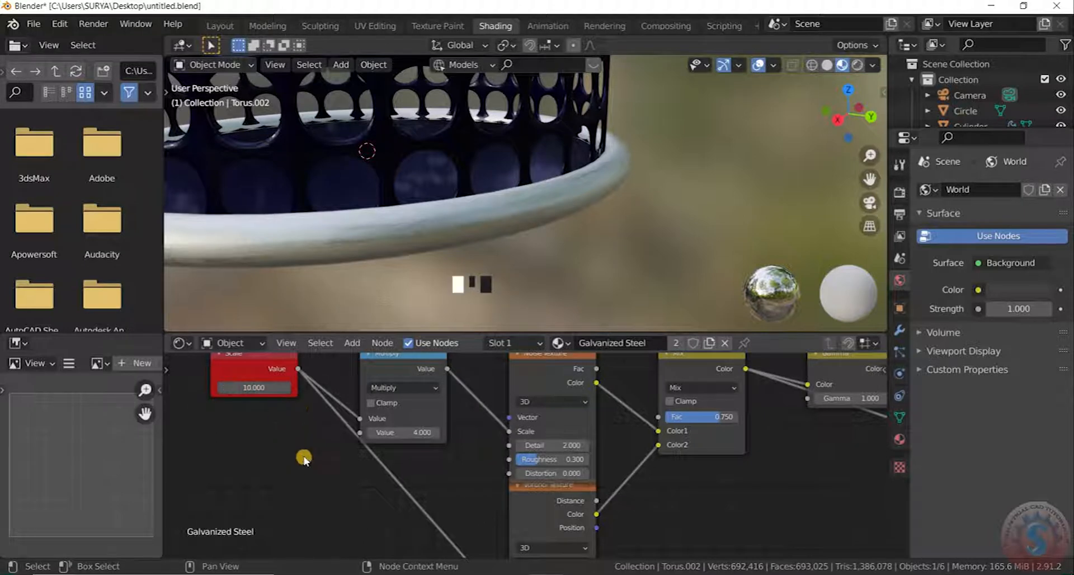
Set the Galvanized Steel Scale value node to 1
left_click(272, 388)
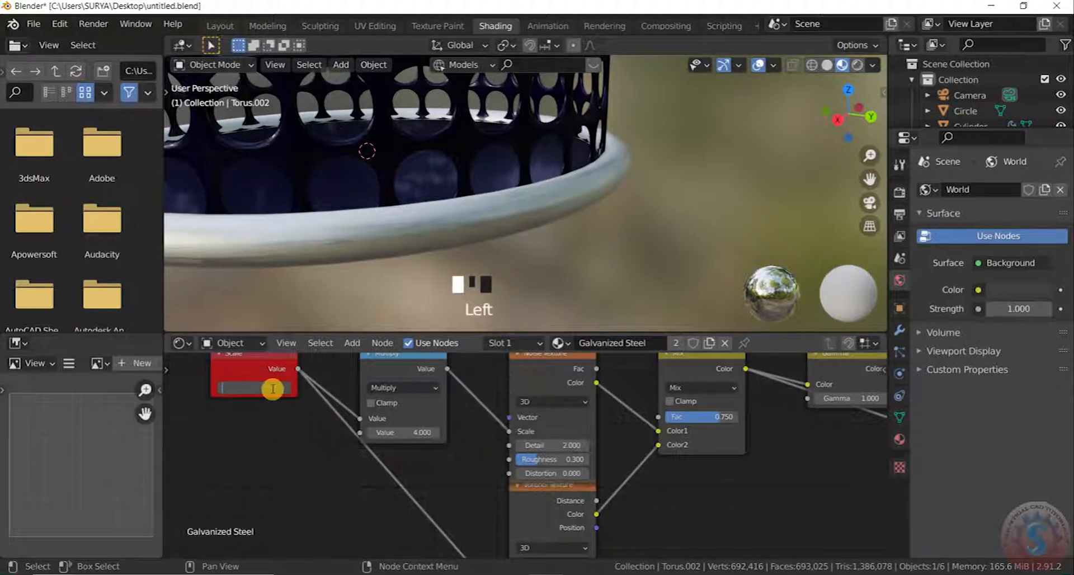
left_click(296, 440)
left_click(269, 384)
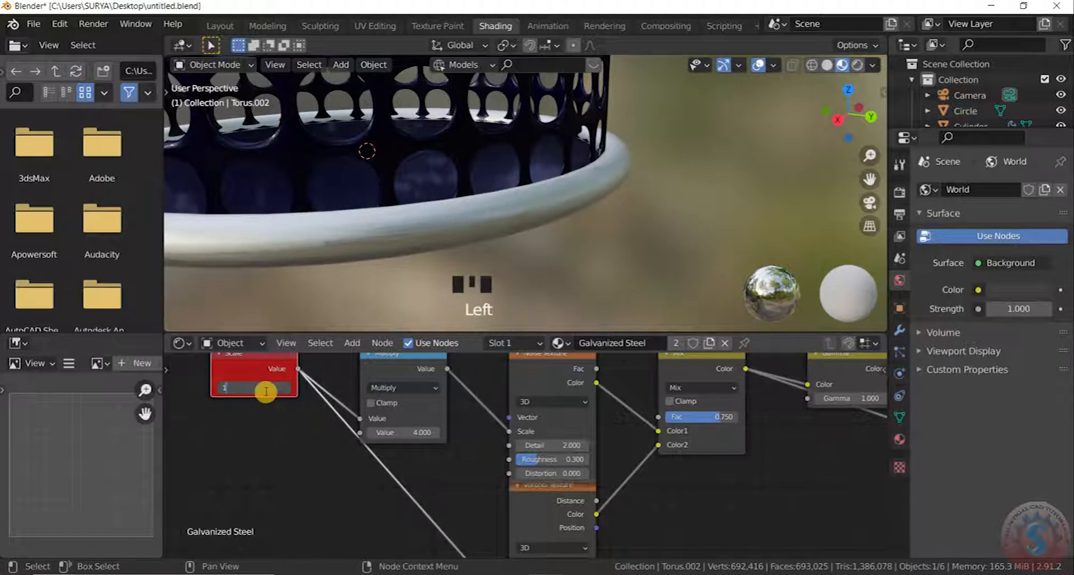
left_click(628, 190)
Deselect the upper rim and examine the whole basket from the side with the updated steel scale
scroll(419, 259, "down", 9)
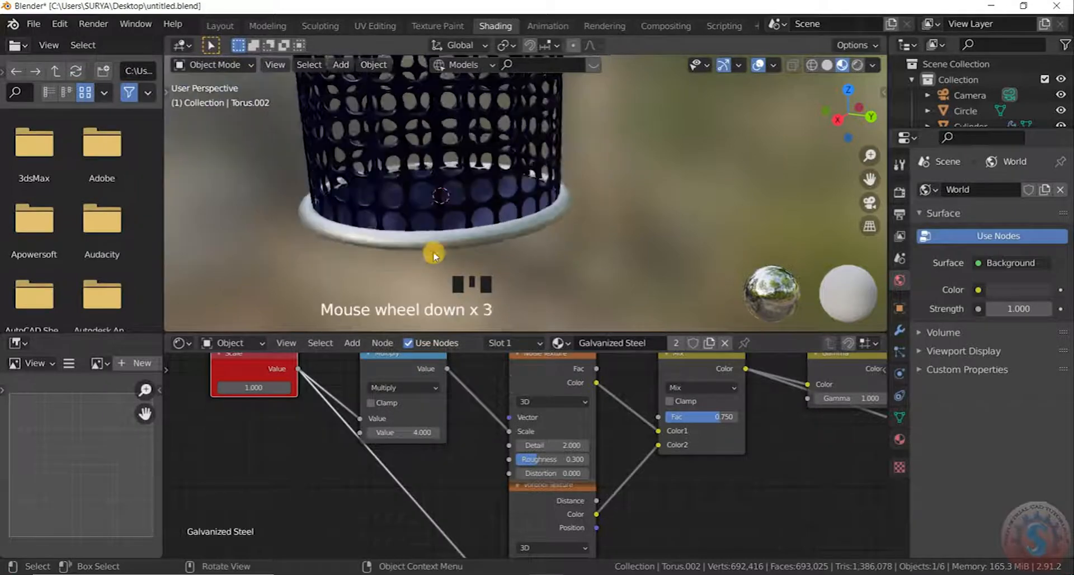
left_click(491, 172)
scroll(492, 173, "up", 4)
scroll(561, 163, "down", 1)
scroll(569, 185, "up", 2)
middle_click_drag(549, 264, 447, 142)
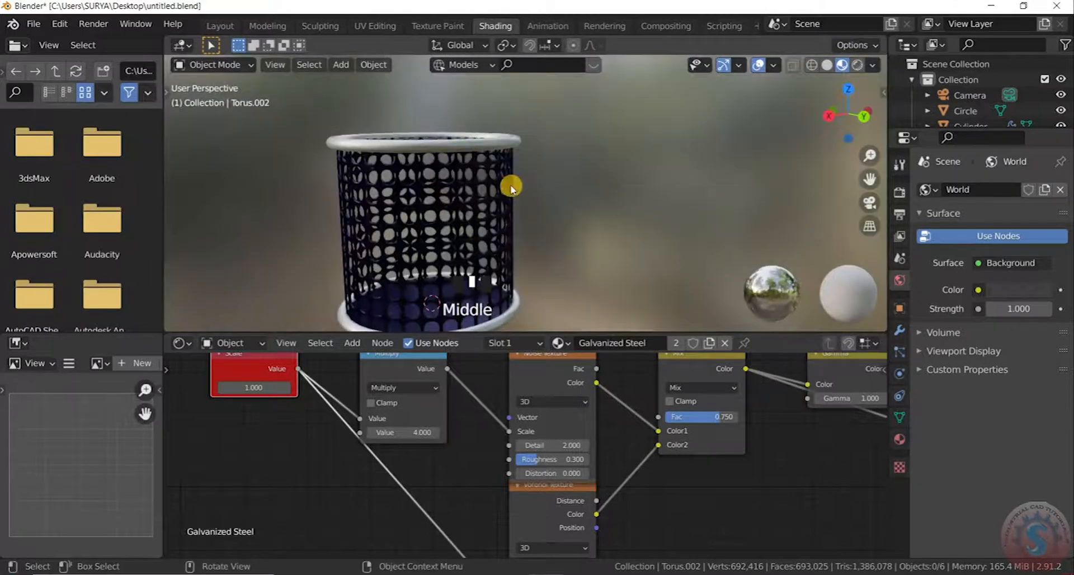
scroll(510, 188, "down", 4)
scroll(512, 215, "up", 3)
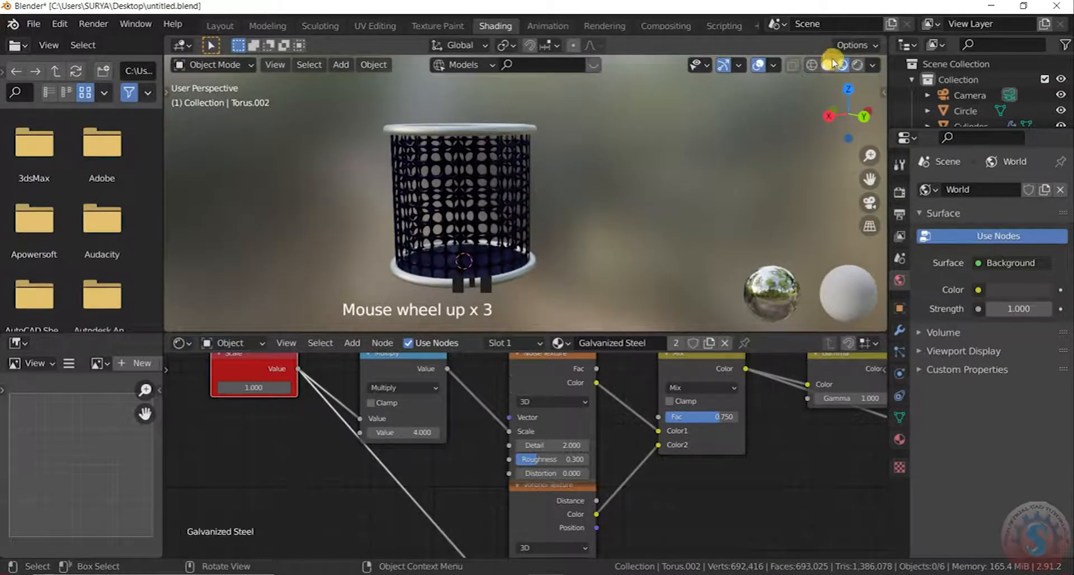
Display the basket with rendered viewport shading in the Shading workspace
left_click(856, 65)
scroll(491, 166, "up", 2)
scroll(508, 160, "down", 1)
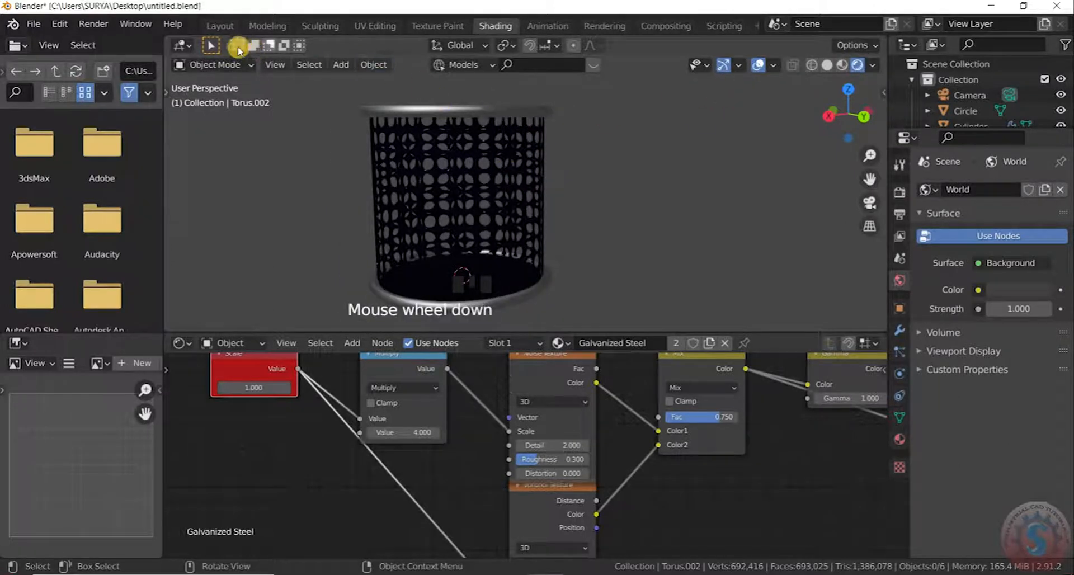
Switch to the Modeling workspace and change the upper rim torus from Edit Mode to Object Mode
left_click(263, 27)
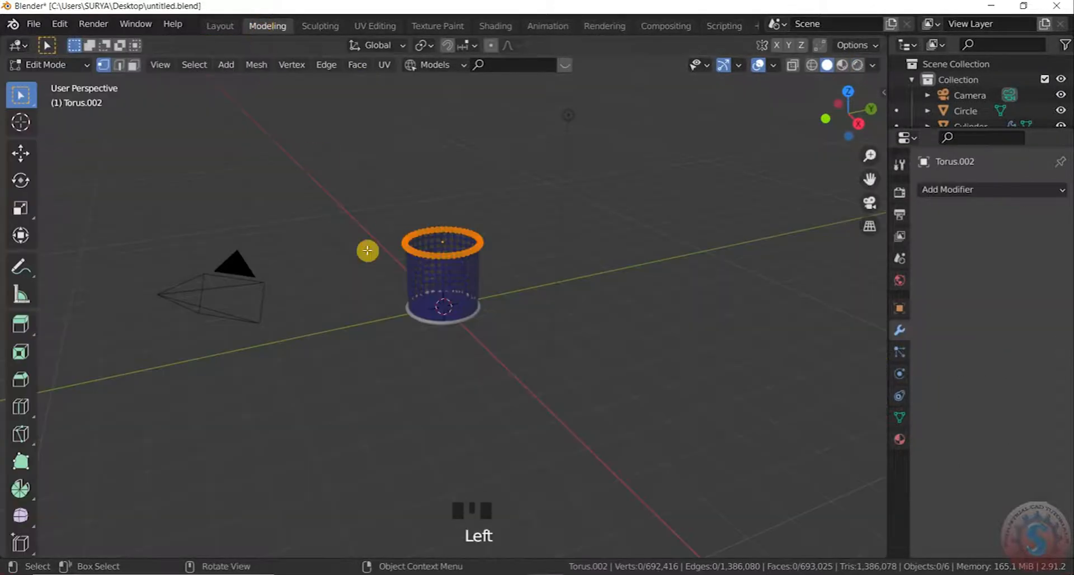
scroll(422, 283, "up", 6)
left_click(359, 235)
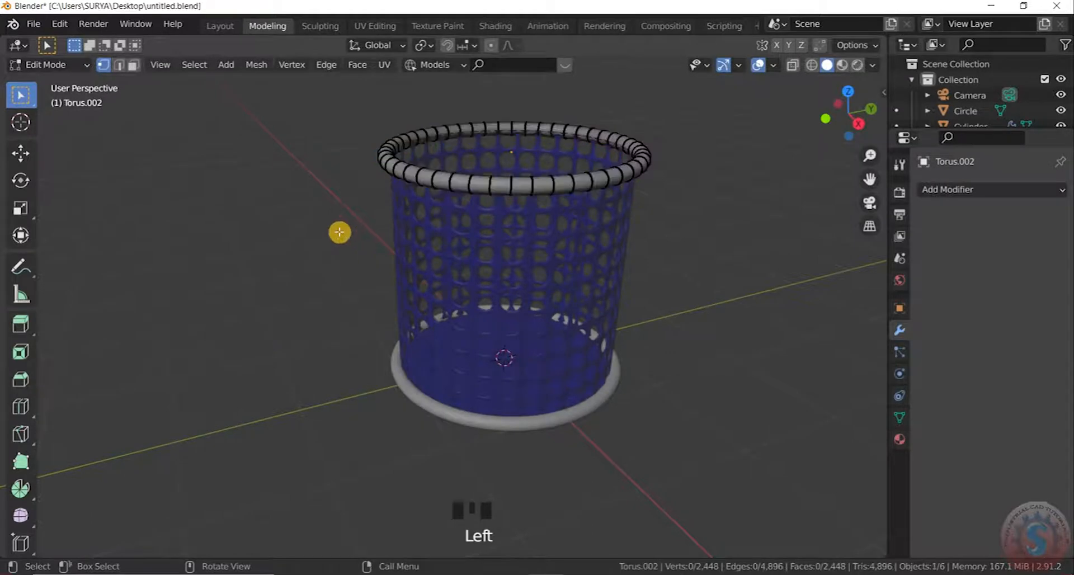
scroll(336, 232, "up", 2)
scroll(334, 232, "down", 3)
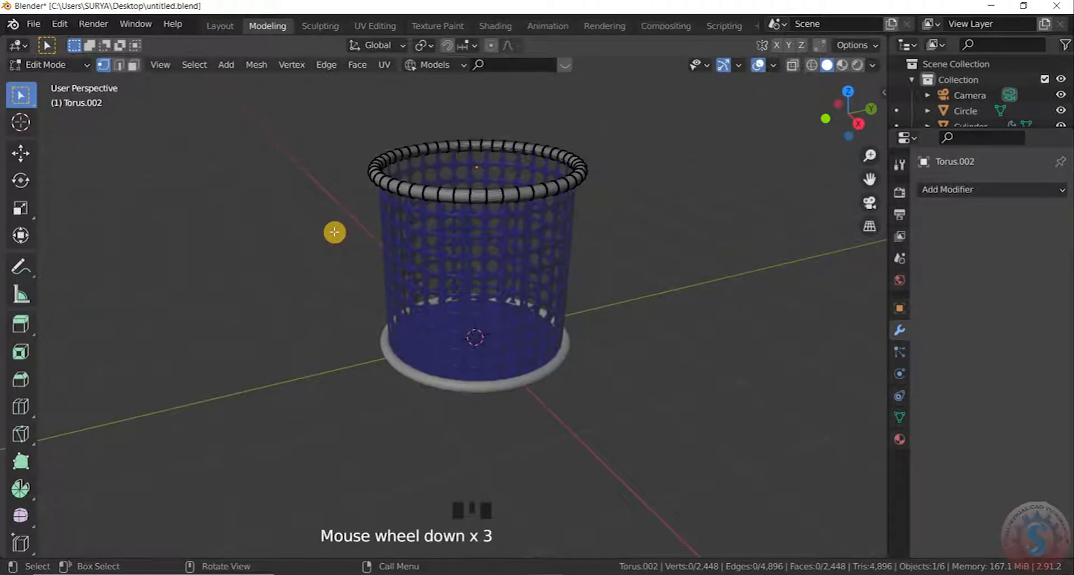
left_click(68, 65)
left_click(65, 84)
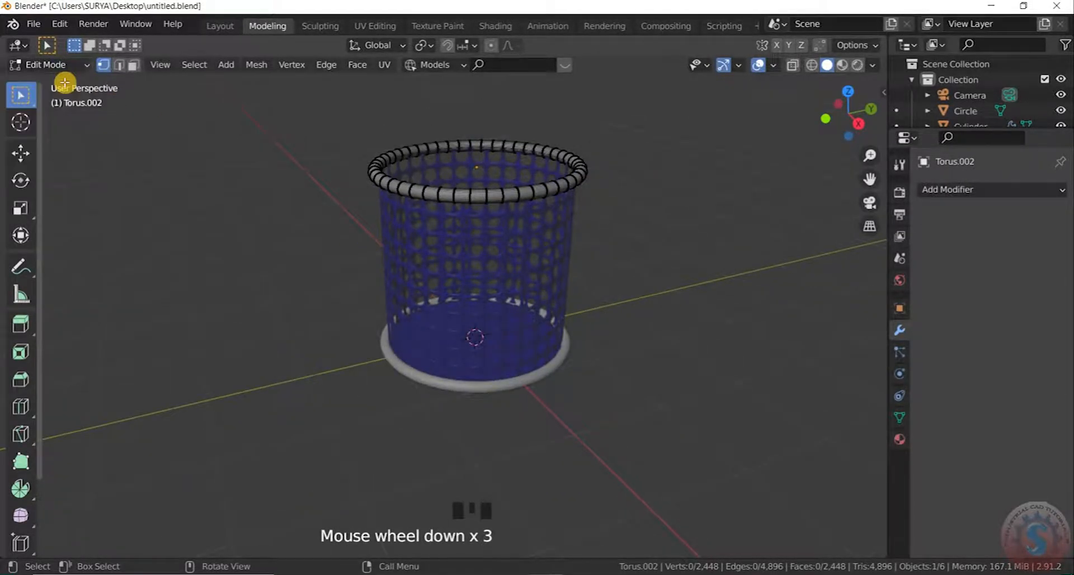
left_click(79, 66)
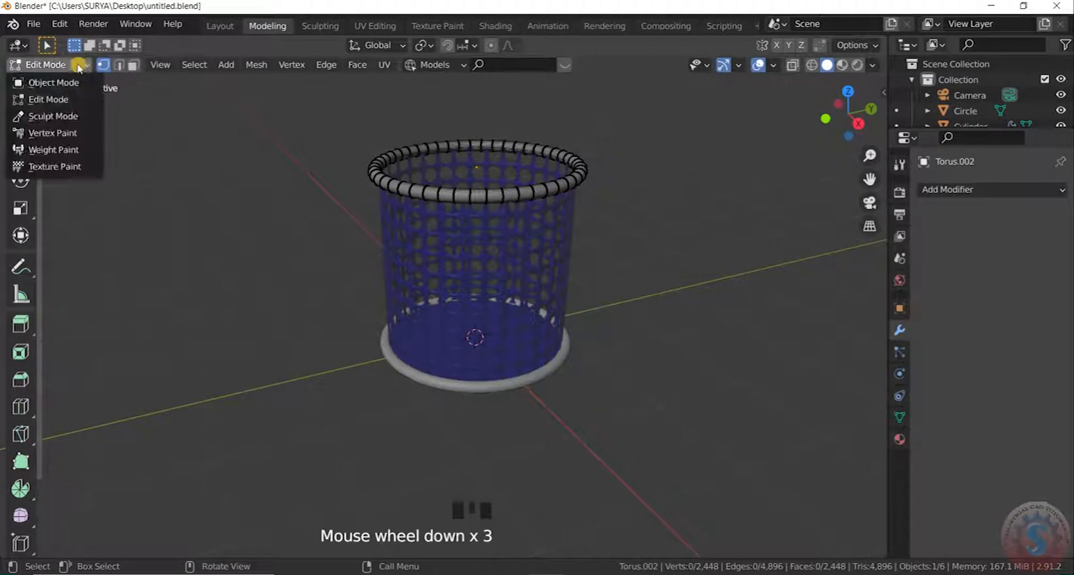
left_click(71, 83)
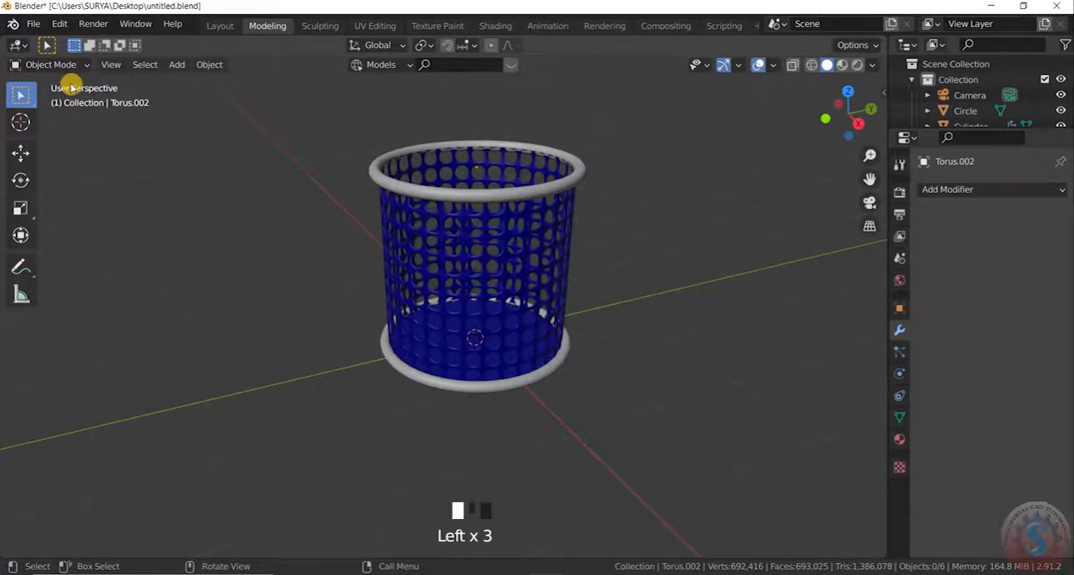
Turn on rendered viewport shading in the Modeling workspace so the basket, camera and light are in view
left_click(856, 69)
left_click(857, 65)
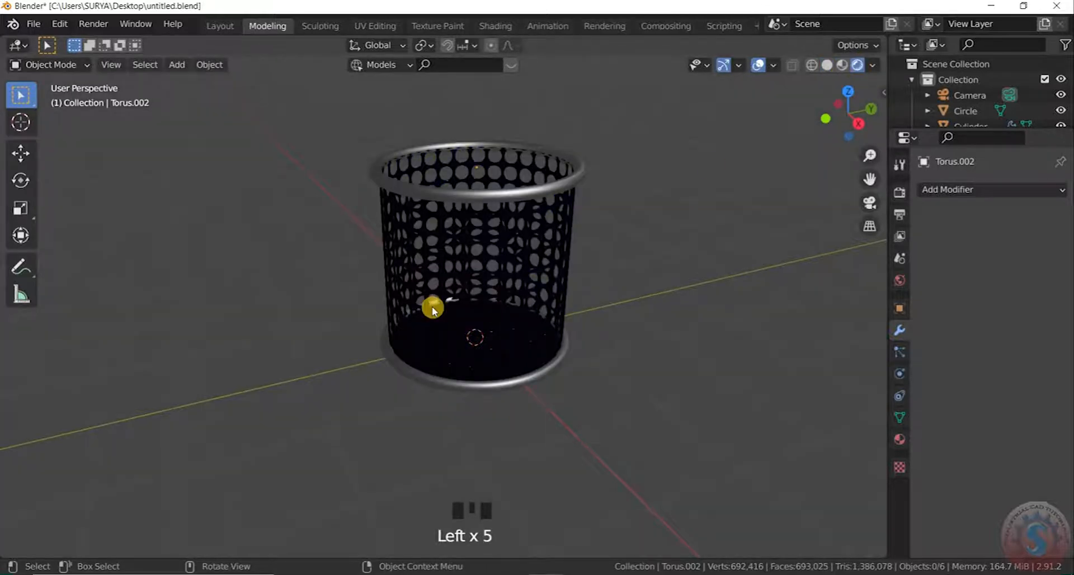
scroll(434, 308, "down", 5)
Check the placement of the light around the basket in the front, right and top orthographic views
left_click_drag(547, 111, 601, 168)
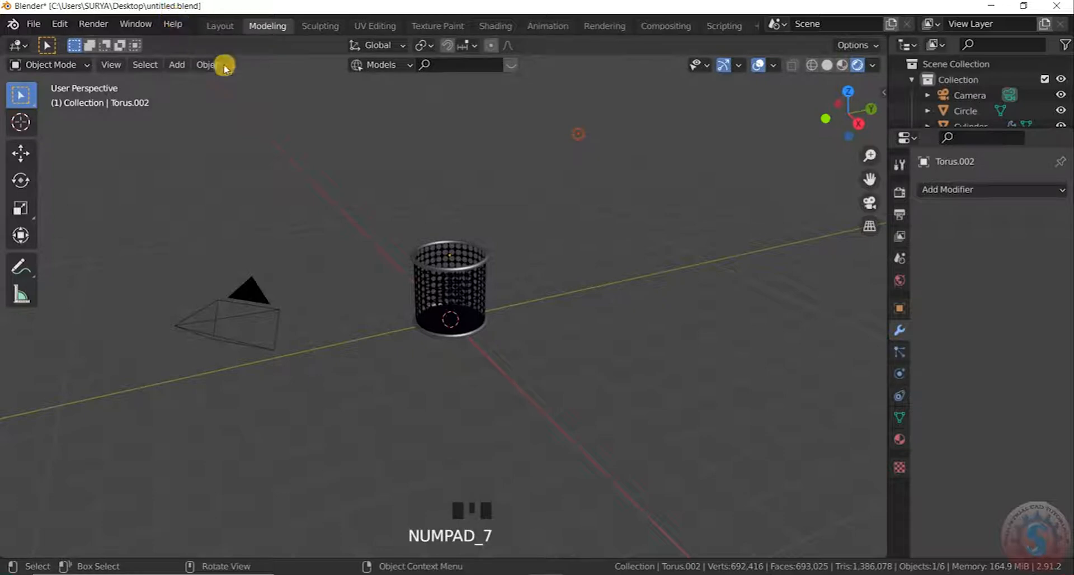
scroll(496, 196, "up", 2)
left_click(488, 199)
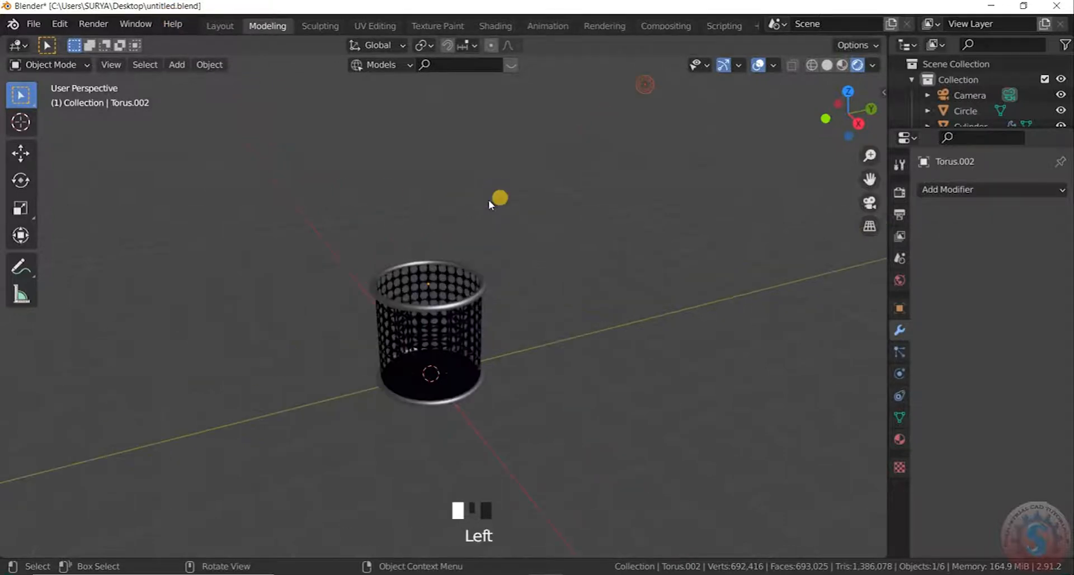
scroll(488, 200, "down", 4)
key("KP_1")
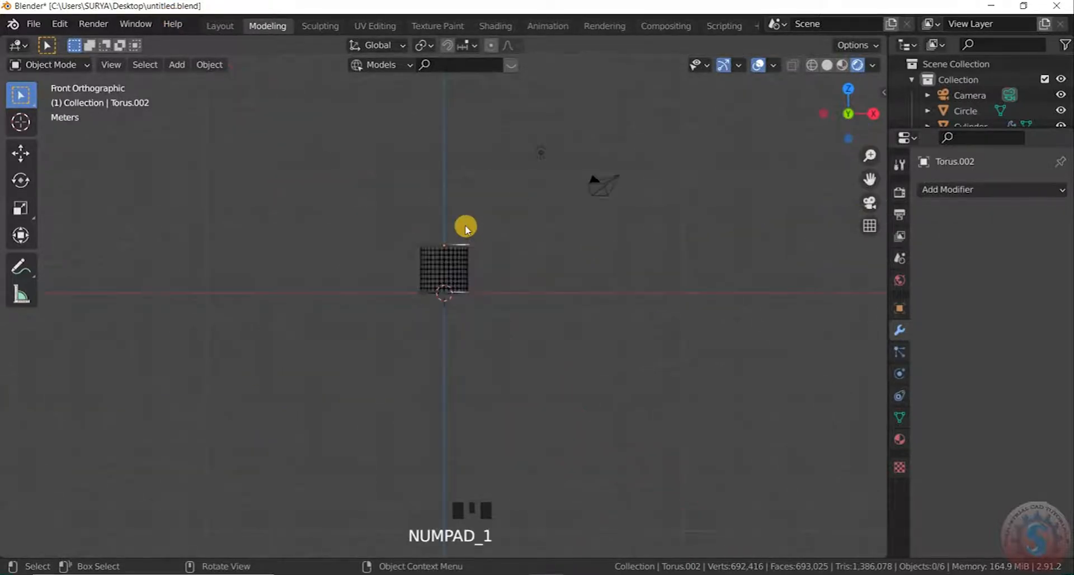
key("KP_2")
key("KP_3")
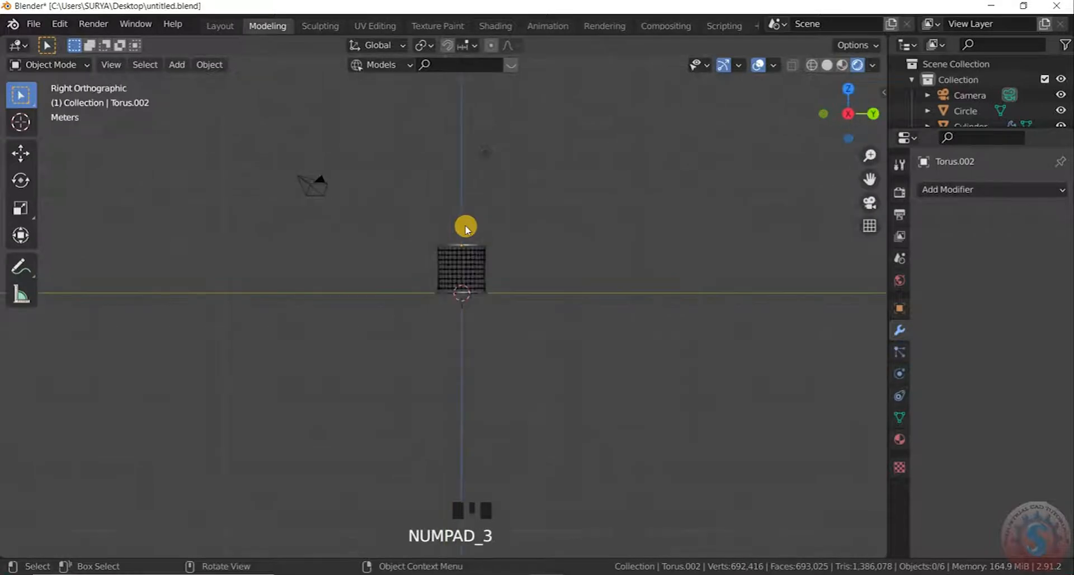
key("KP_7")
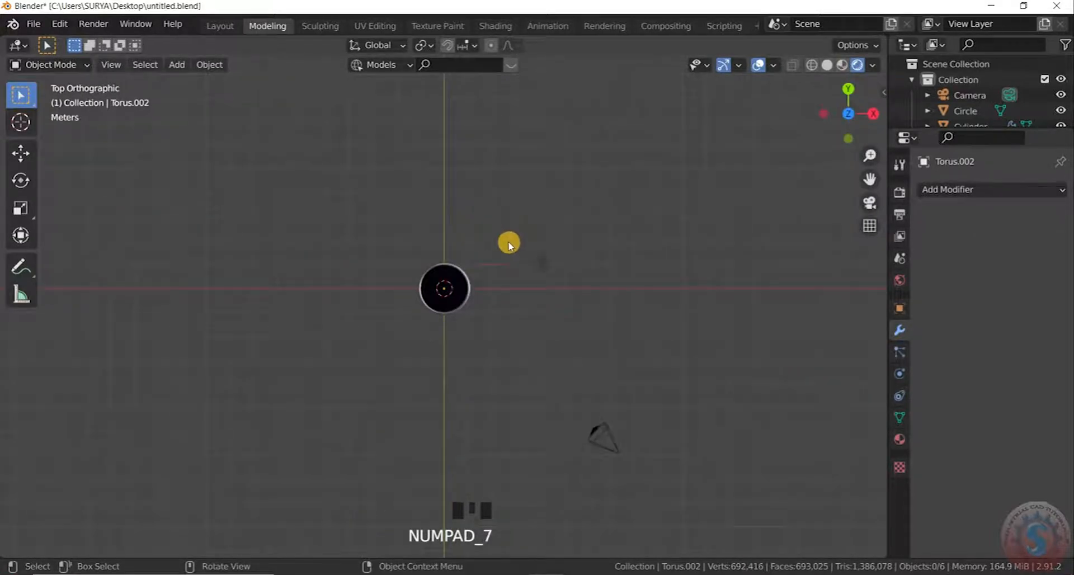
Duplicate the light in top view and place the copy about 2.1 m along the Y axis
scroll(520, 270, "up", 2)
left_click(603, 311)
left_click_drag(603, 307, 512, 212)
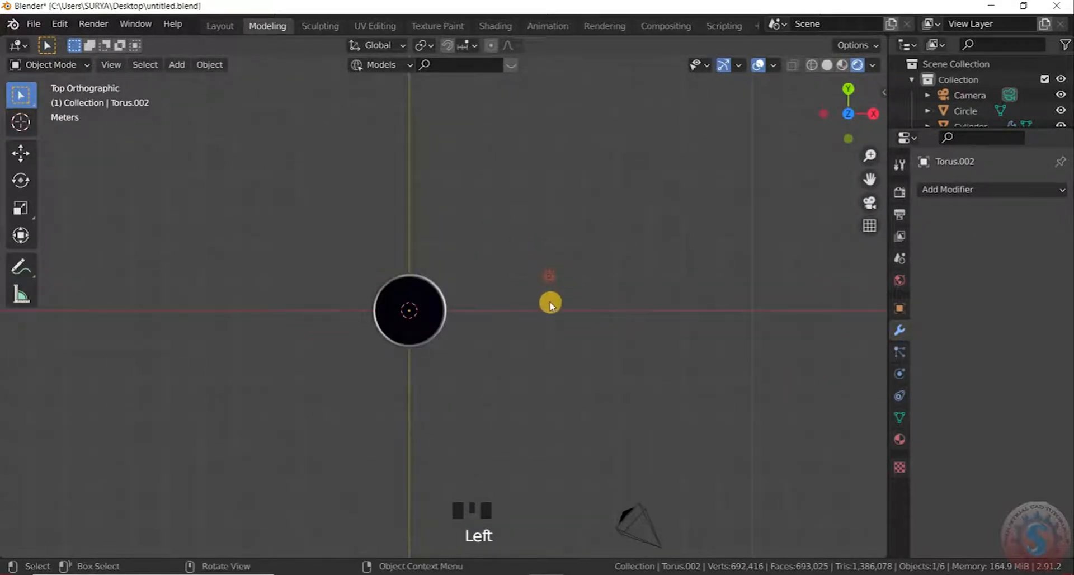
scroll(549, 306, "up", 1)
scroll(549, 306, "down", 2)
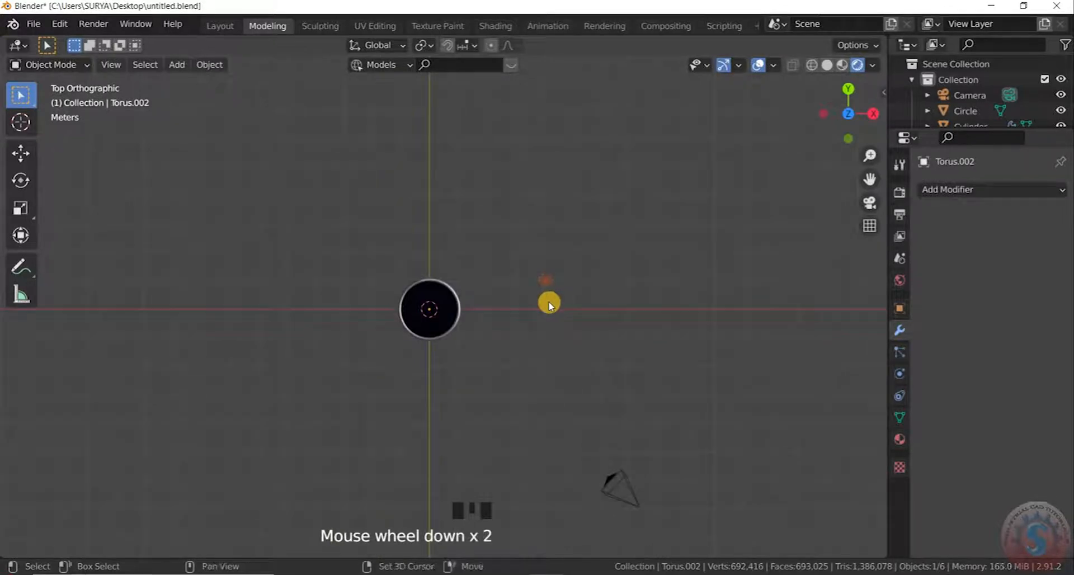
key("shift+d")
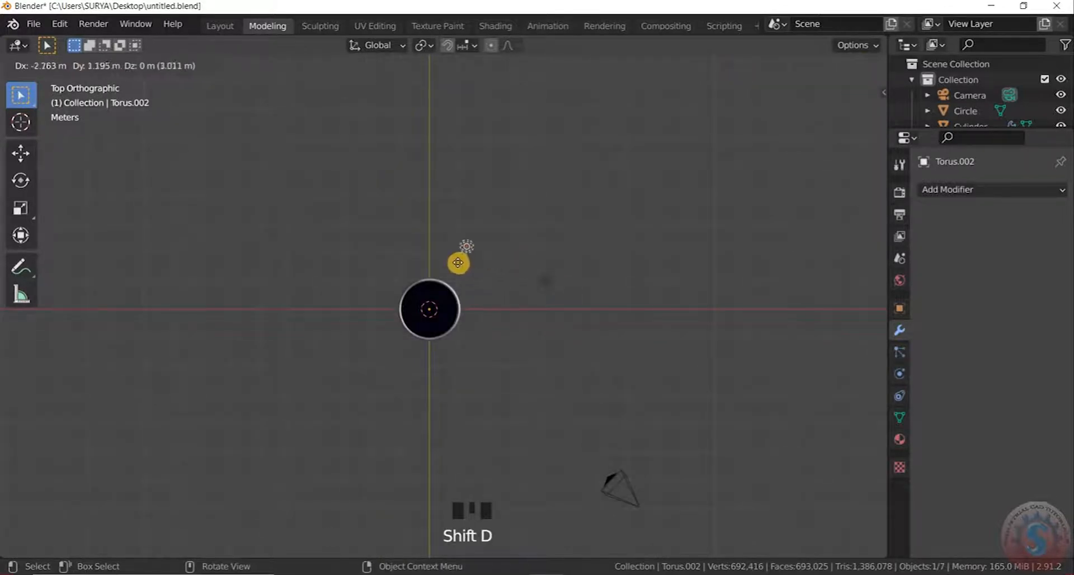
key("x")
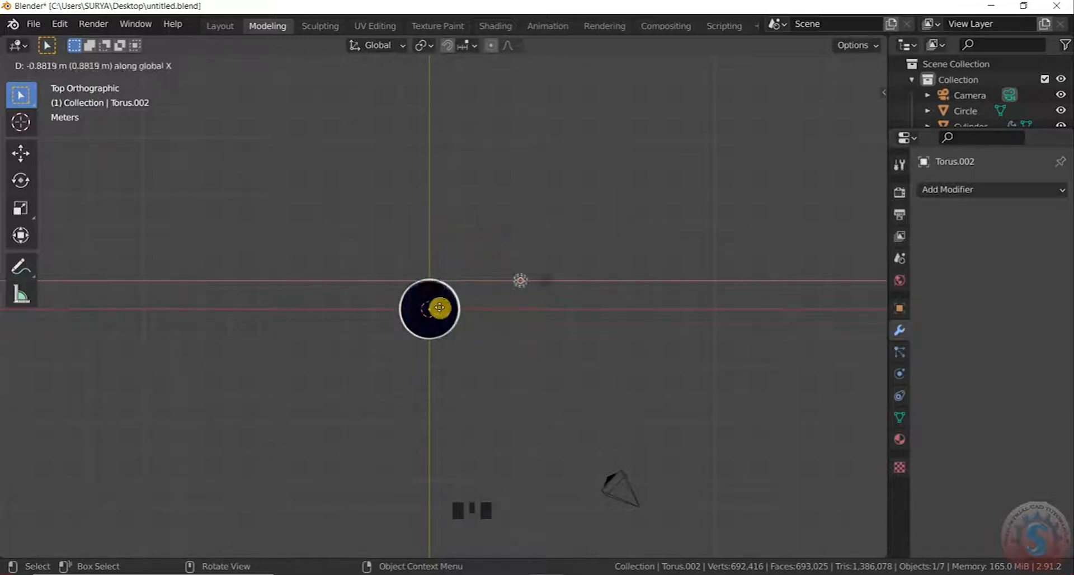
key("y")
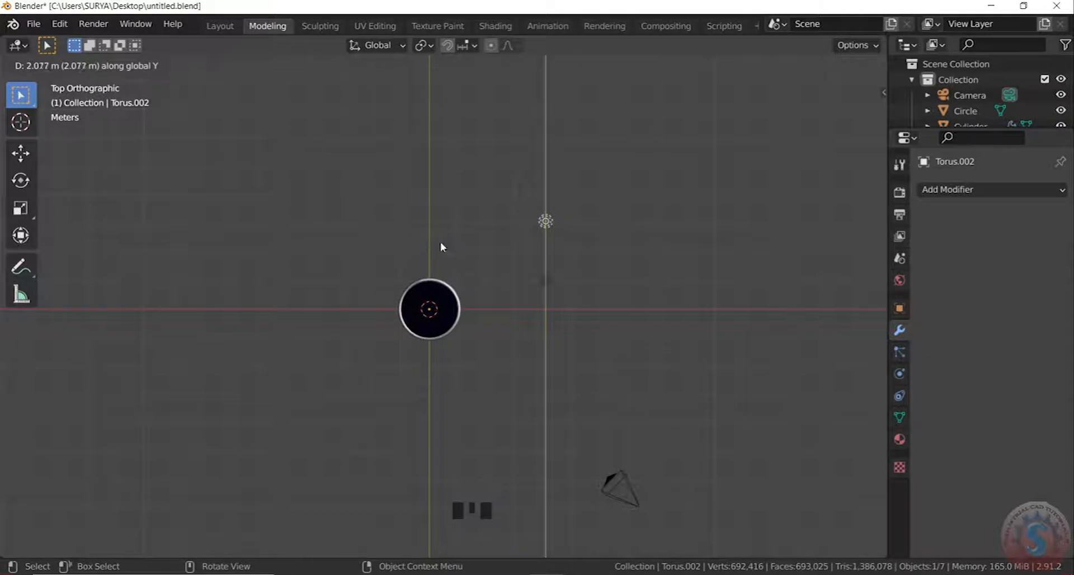
left_click(457, 245)
key("x")
left_click(419, 250)
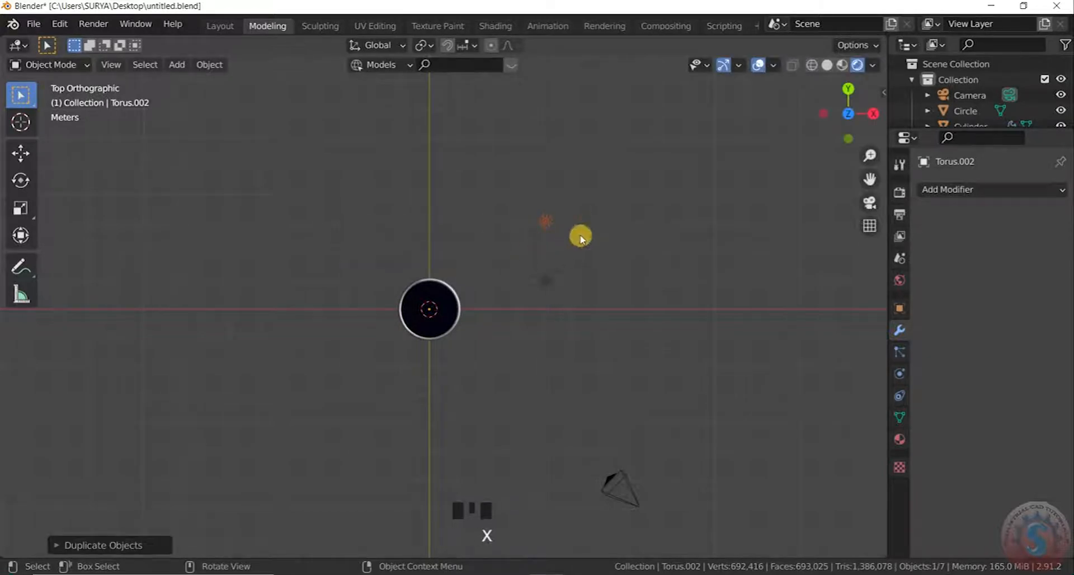
Move the copied light about 4.2 m along negative X so it sits on the Y axis behind the basket
left_click(566, 242)
left_click_drag(568, 240, 501, 169)
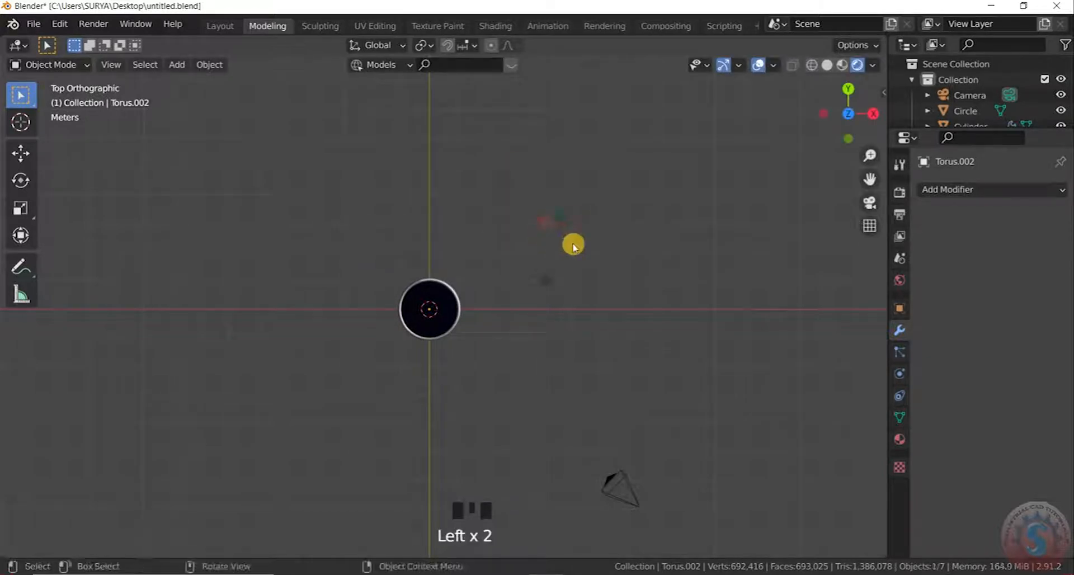
key("g")
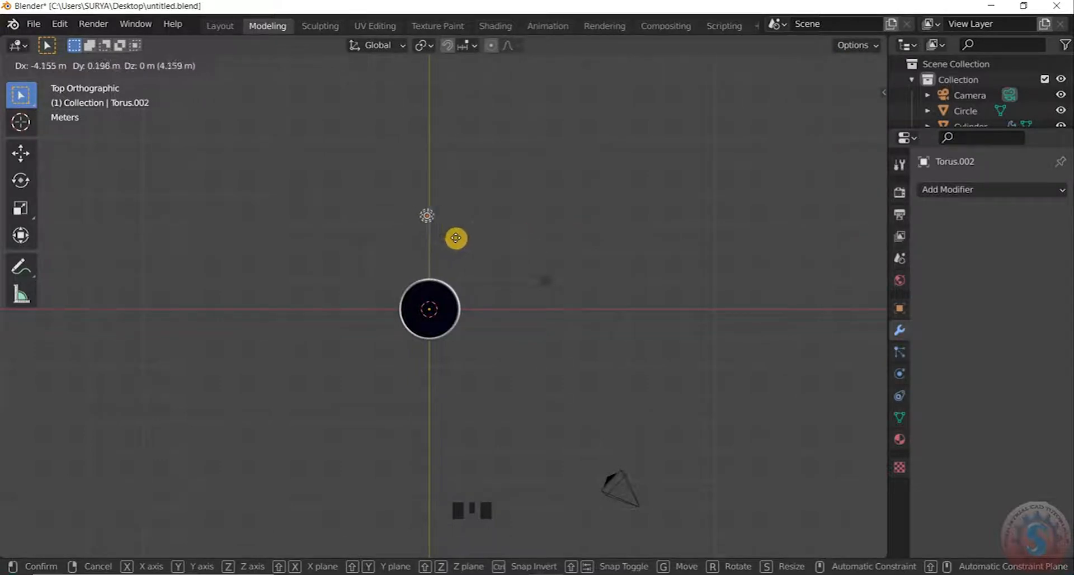
left_click(457, 238)
Duplicate the light behind the basket and place the copy about 6 m along negative Y, in front of the basket
left_click_drag(468, 242, 379, 184)
key("shift+d")
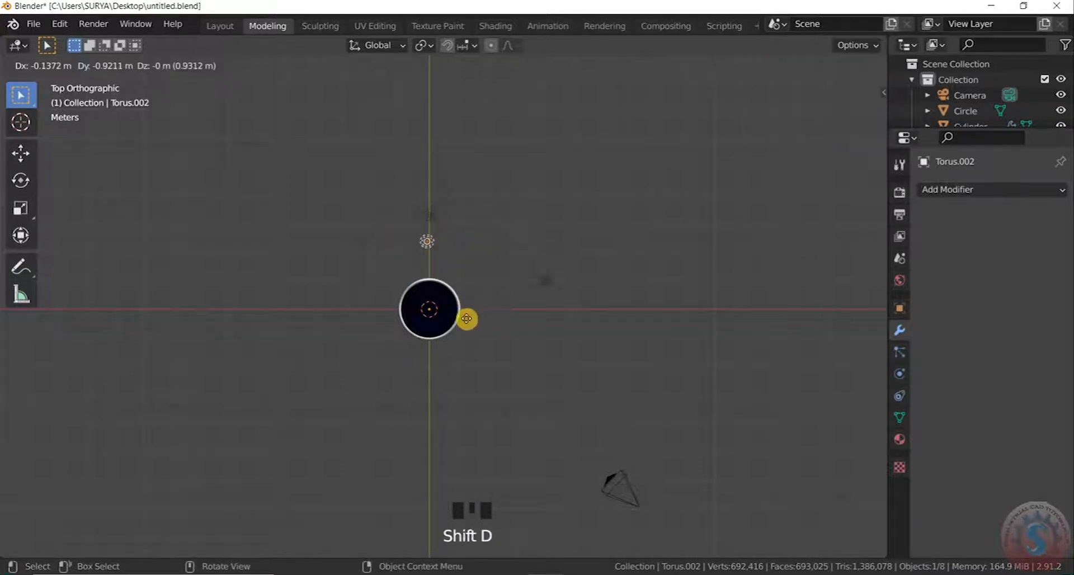
key("x")
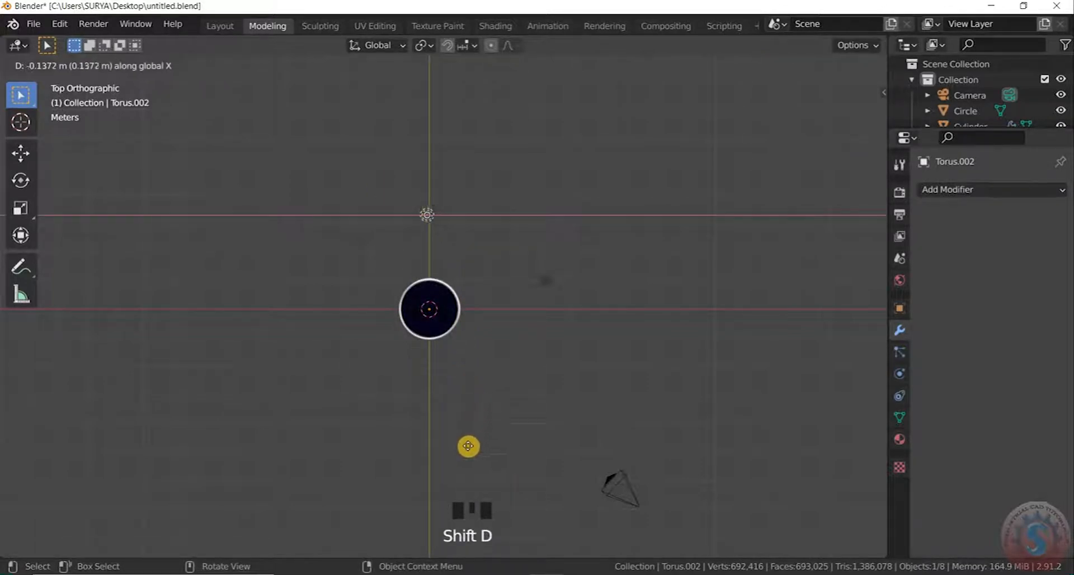
key("y")
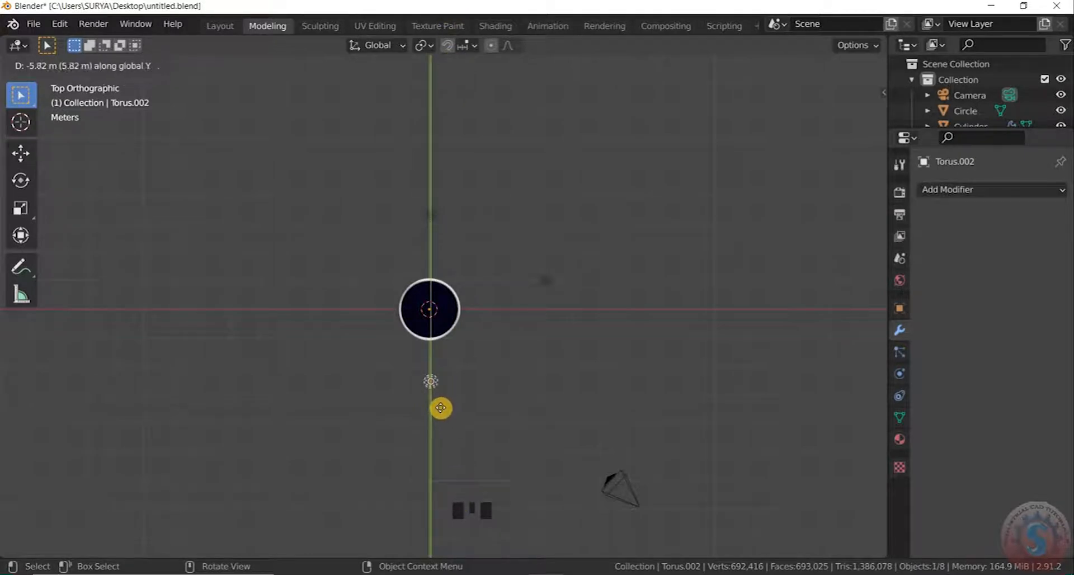
left_click(459, 408)
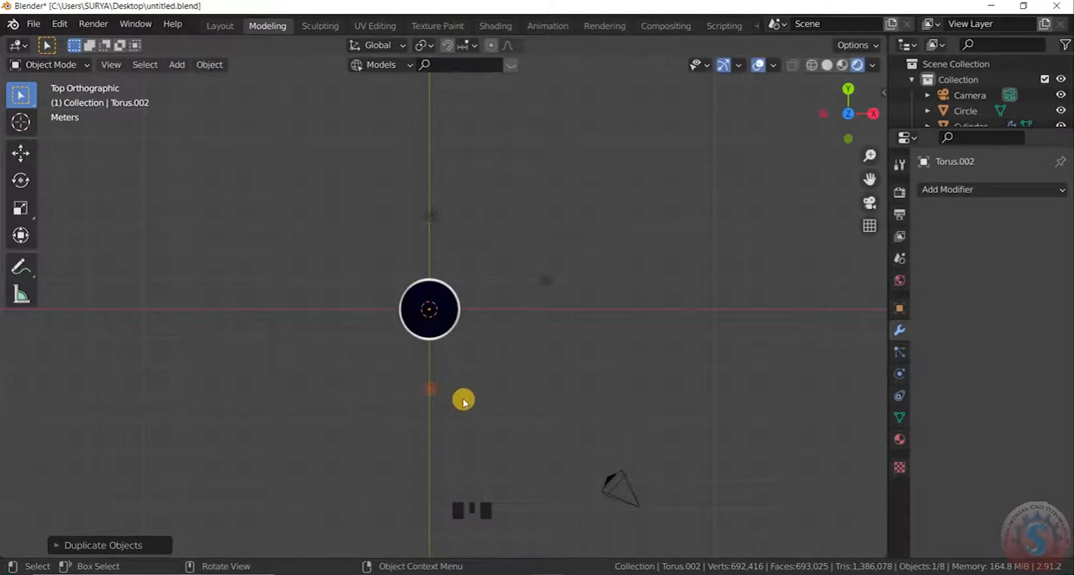
Duplicate the light behind the basket and place the copy on the X axis at about X -3.2 m
left_click_drag(410, 188, 463, 210)
left_click(436, 215)
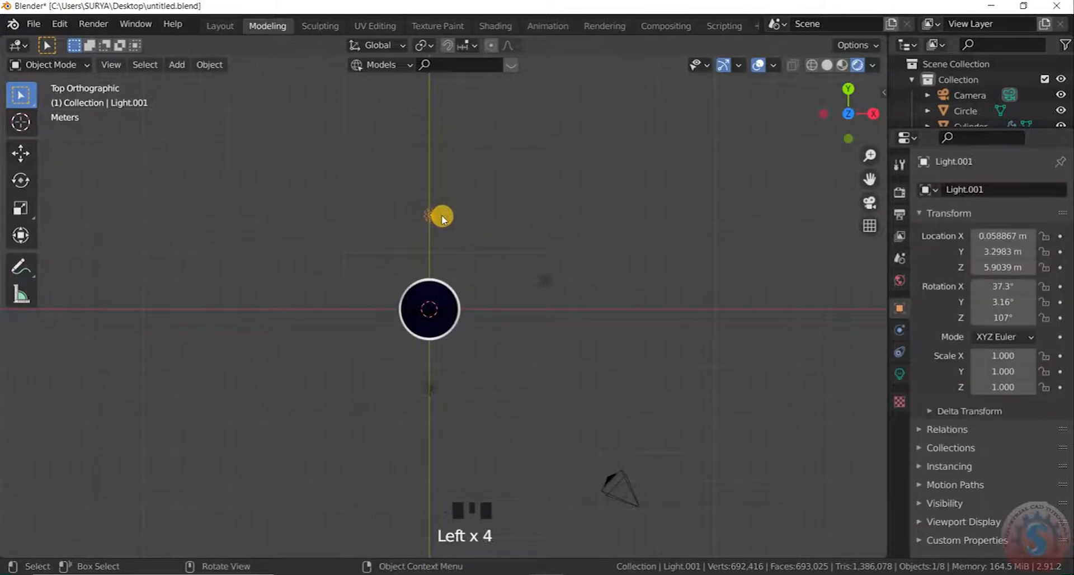
key("shift+d")
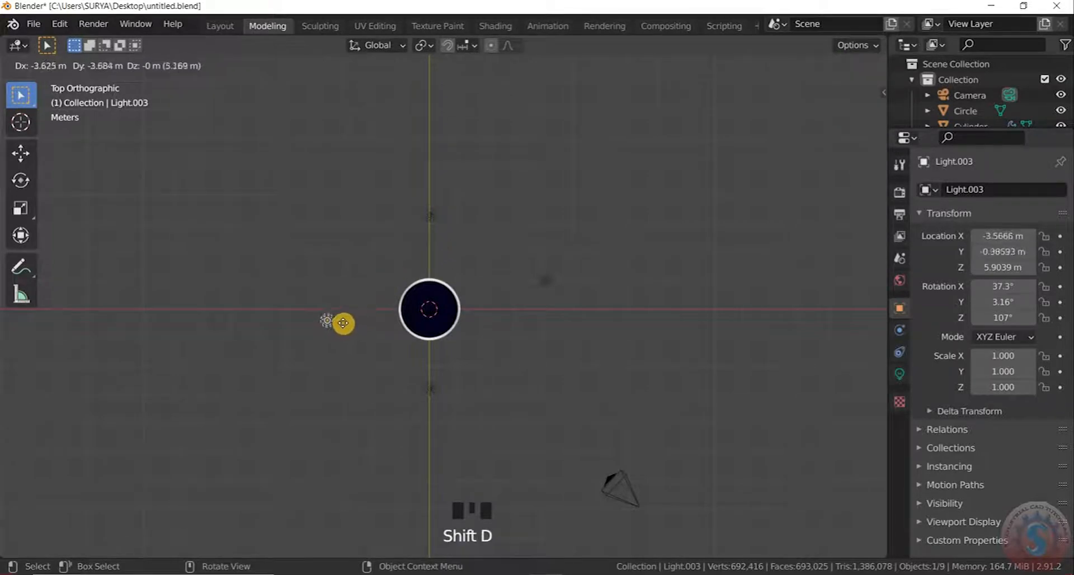
left_click(347, 319)
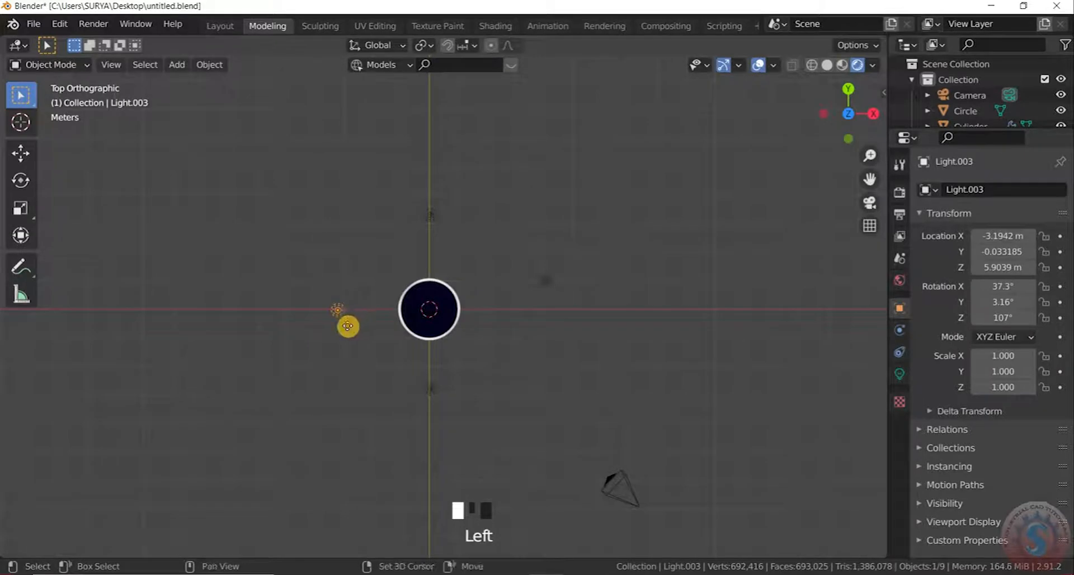
Duplicate the light on the negative X side along the X axis to about X 2.65 m, opposite the original
key("shift+d")
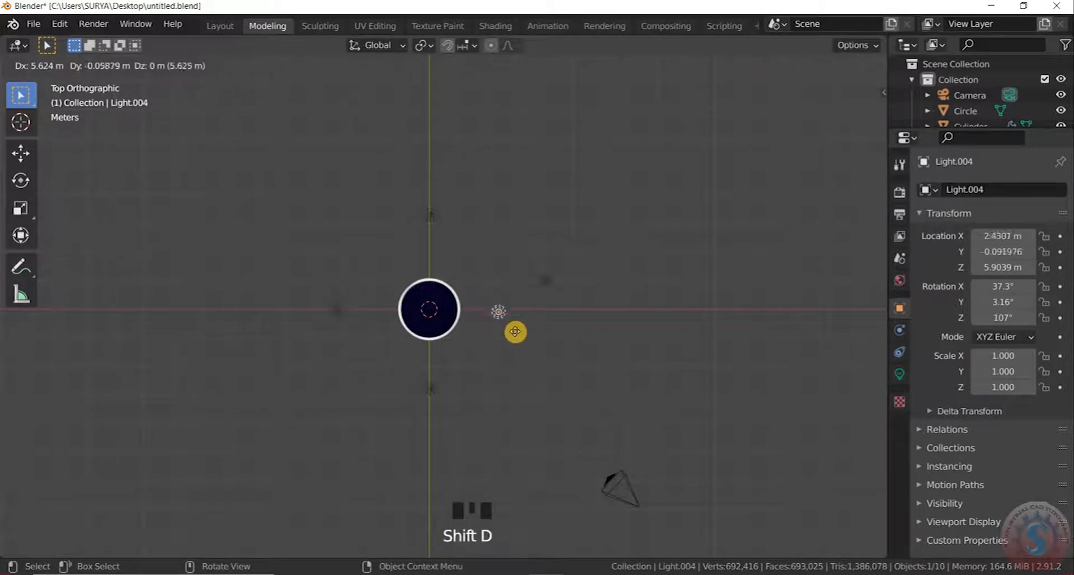
key("x")
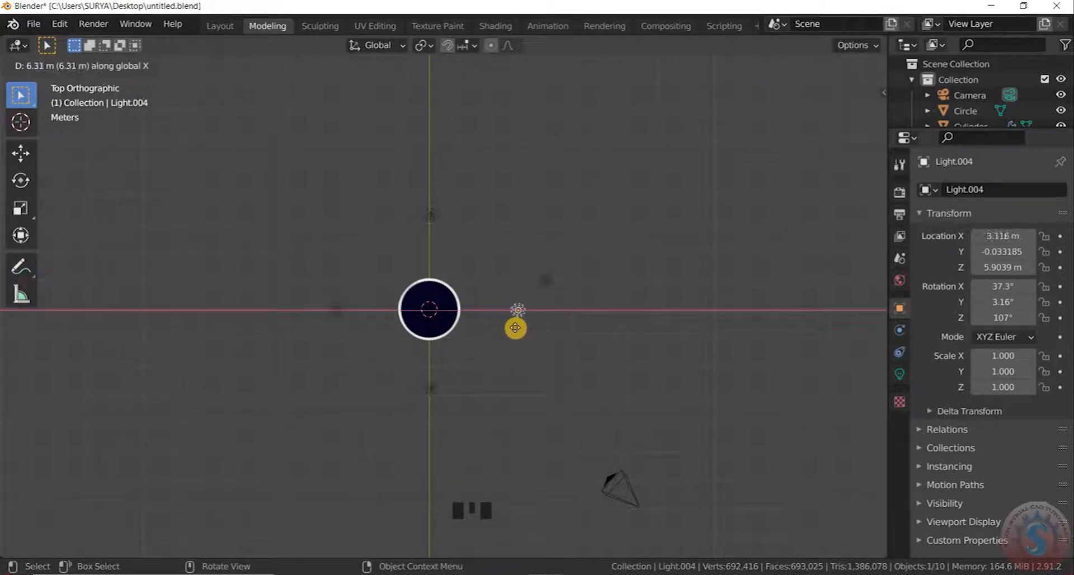
left_click(482, 368)
Select the four copied lights around the basket and lower them together along Z to a height of about 2.2 m
scroll(484, 380, "down", 3)
scroll(492, 395, "up", 2)
middle_click_drag(492, 395, 477, 249)
scroll(561, 317, "up", 4)
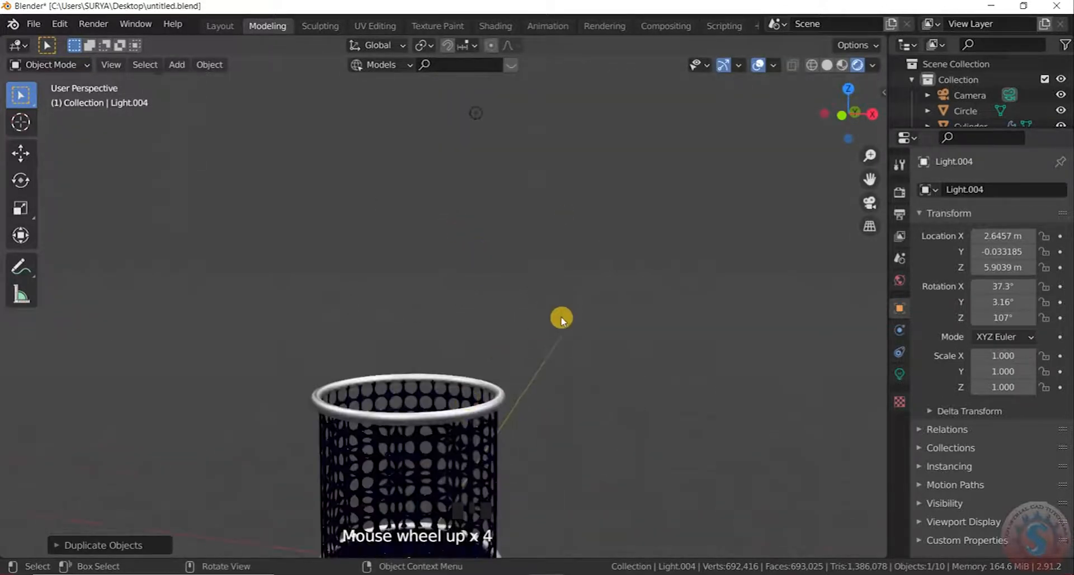
scroll(526, 340, "down", 2)
left_click_drag(599, 273, 336, 185)
key("g")
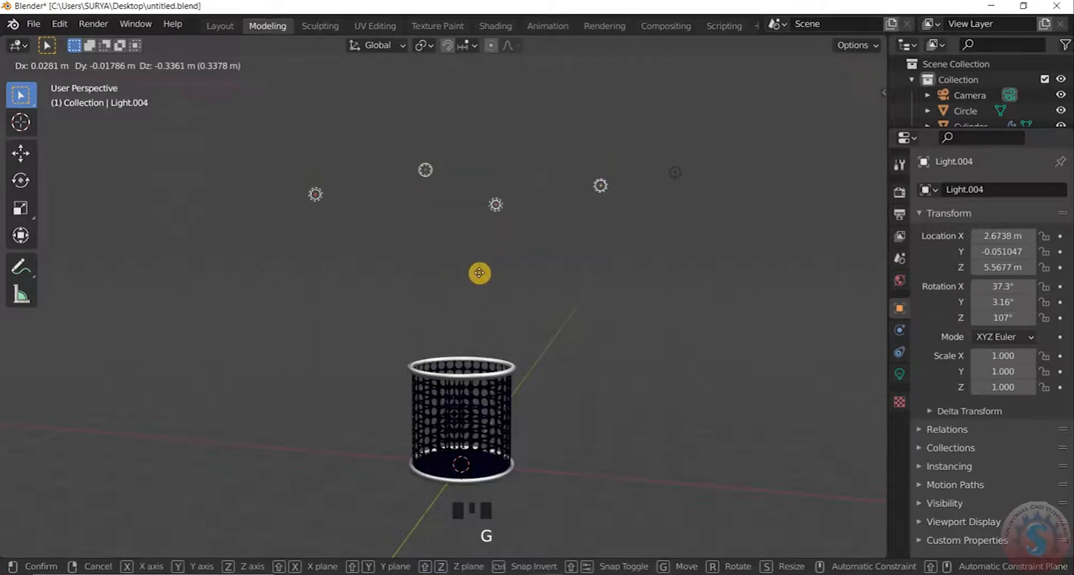
key("z")
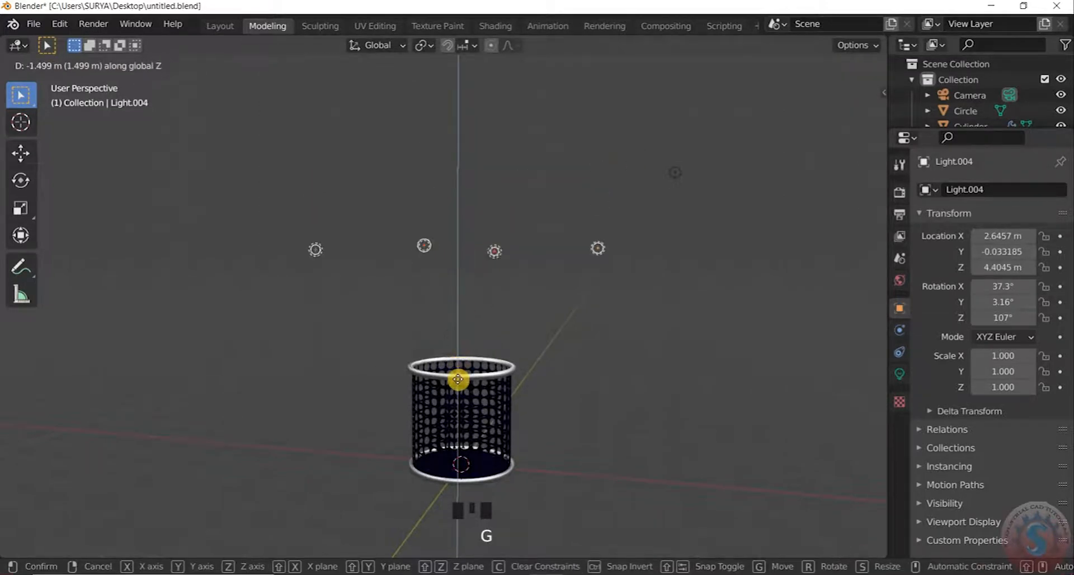
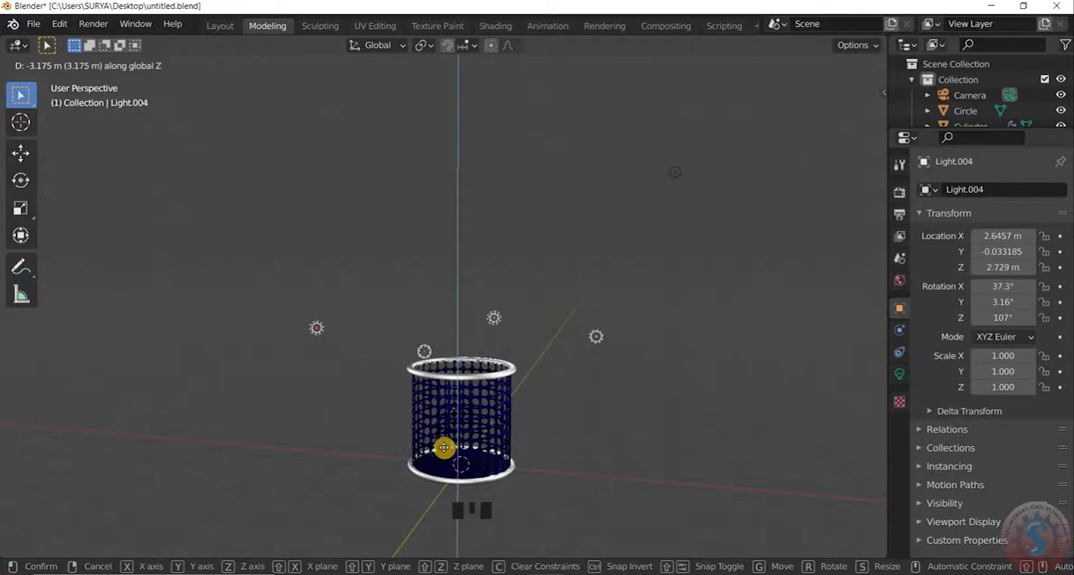
left_click(474, 299)
Examine the lighting and surface highlights on the rims and perforated wall from several angles and up close
scroll(505, 223, "up", 1)
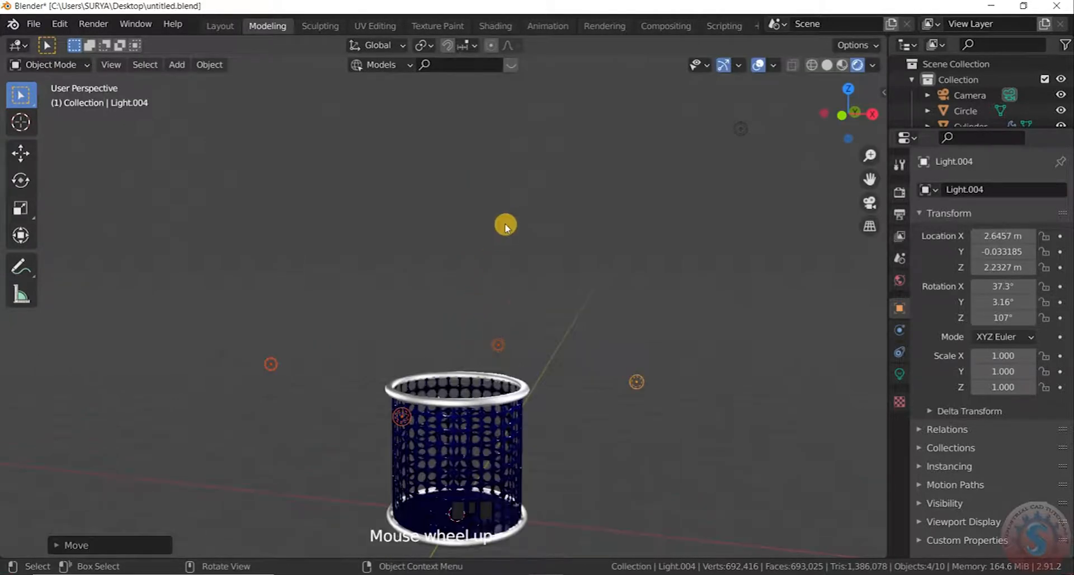
scroll(520, 388, "down", 3)
scroll(482, 246, "up", 5)
scroll(471, 216, "up", 5)
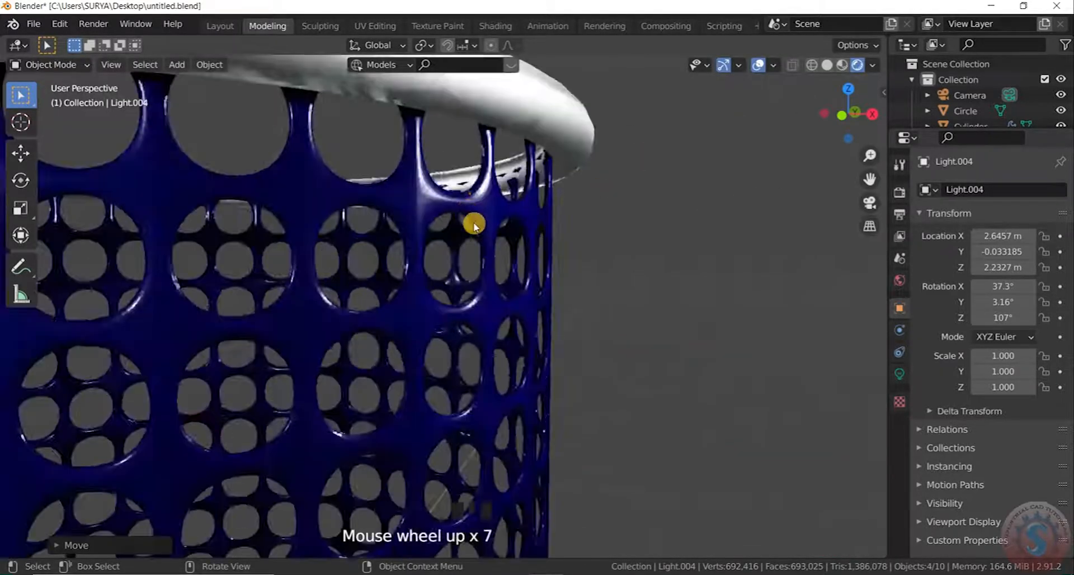
scroll(481, 239, "down", 4)
scroll(481, 242, "up", 2)
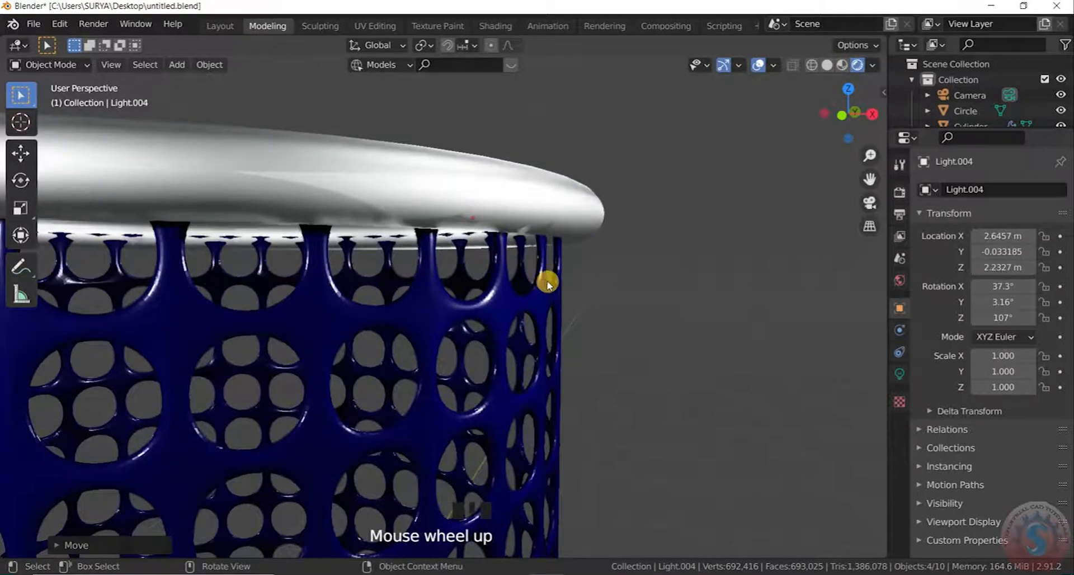
scroll(501, 280, "down", 3)
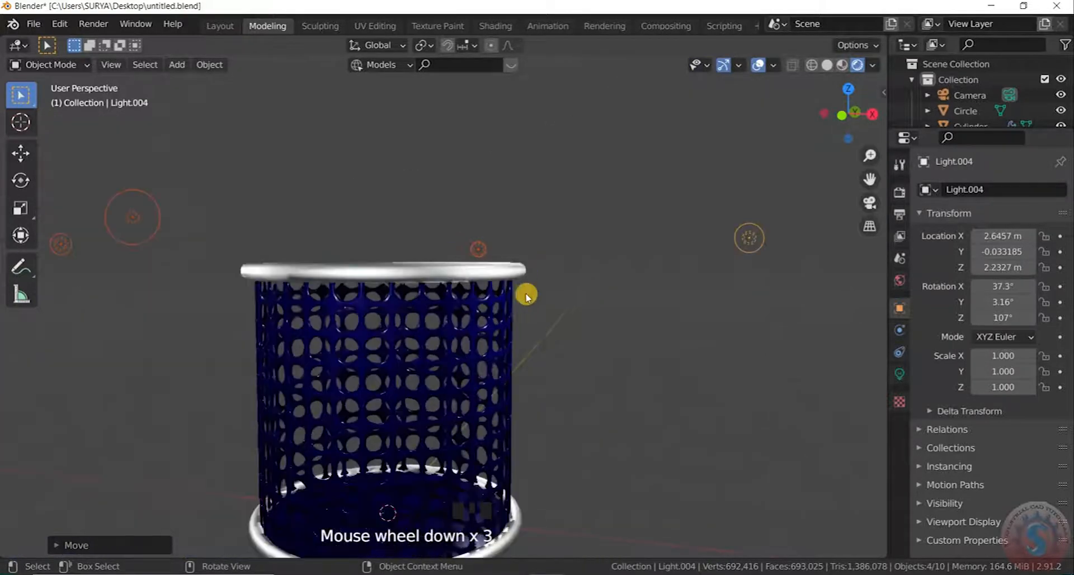
scroll(526, 292, "up", 1)
middle_click_drag(511, 336, 458, 287)
scroll(438, 248, "down", 2)
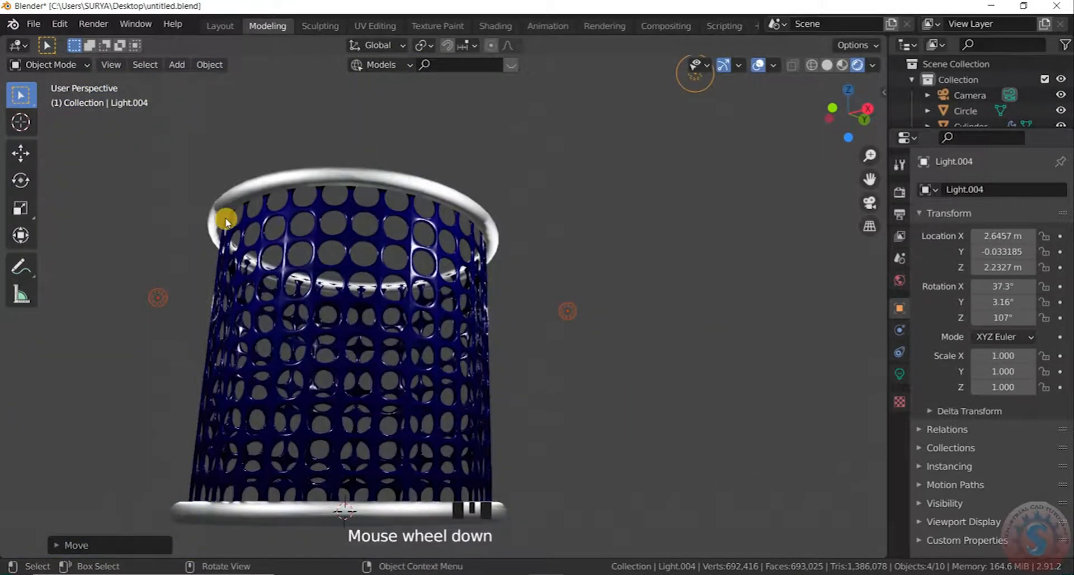
scroll(224, 288, "up", 2)
middle_click_drag(223, 288, 321, 309)
middle_click_drag(324, 309, 436, 280)
Apply Shade Smooth to the perforated cylinder and enable Auto Smooth at 30° in its normals settings
left_click(428, 277)
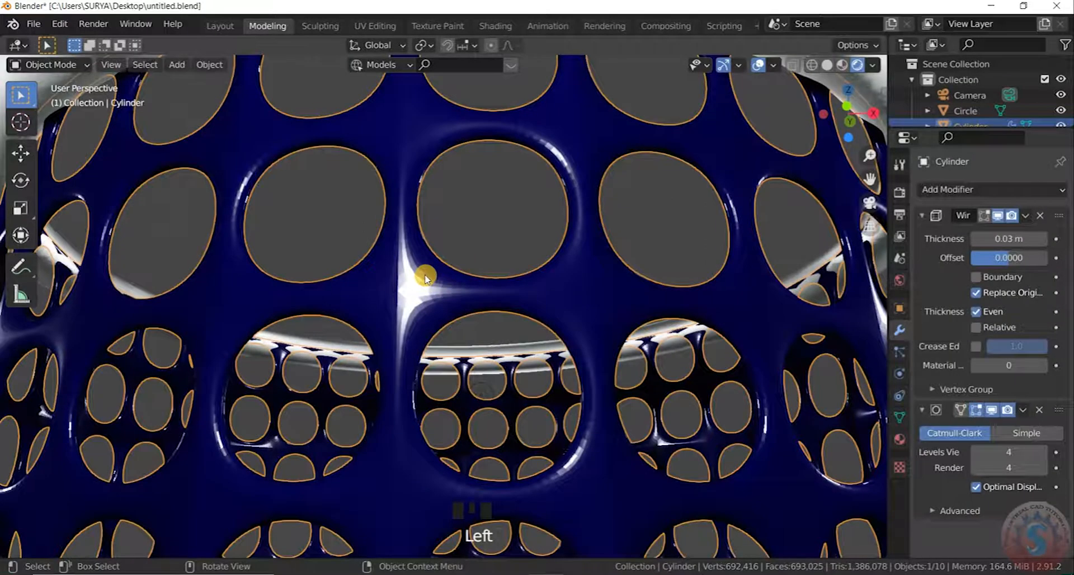
right_click(427, 278)
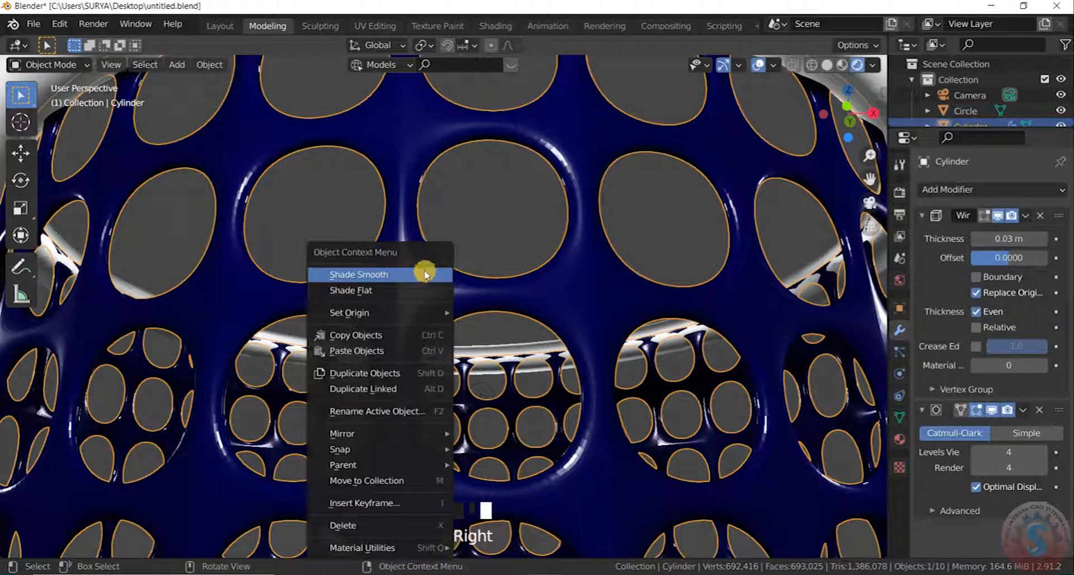
left_click(425, 273)
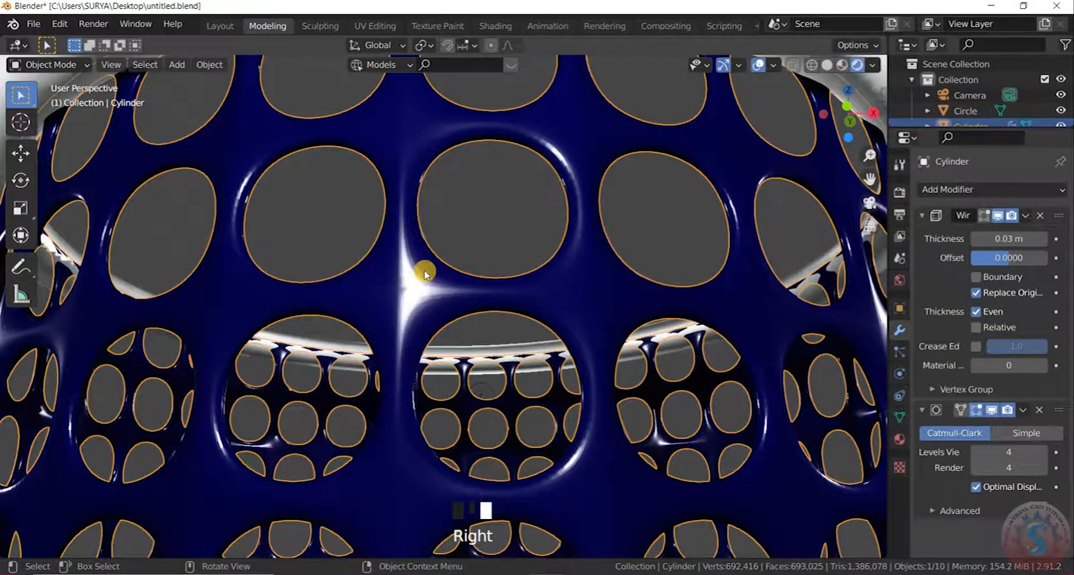
left_click(900, 417)
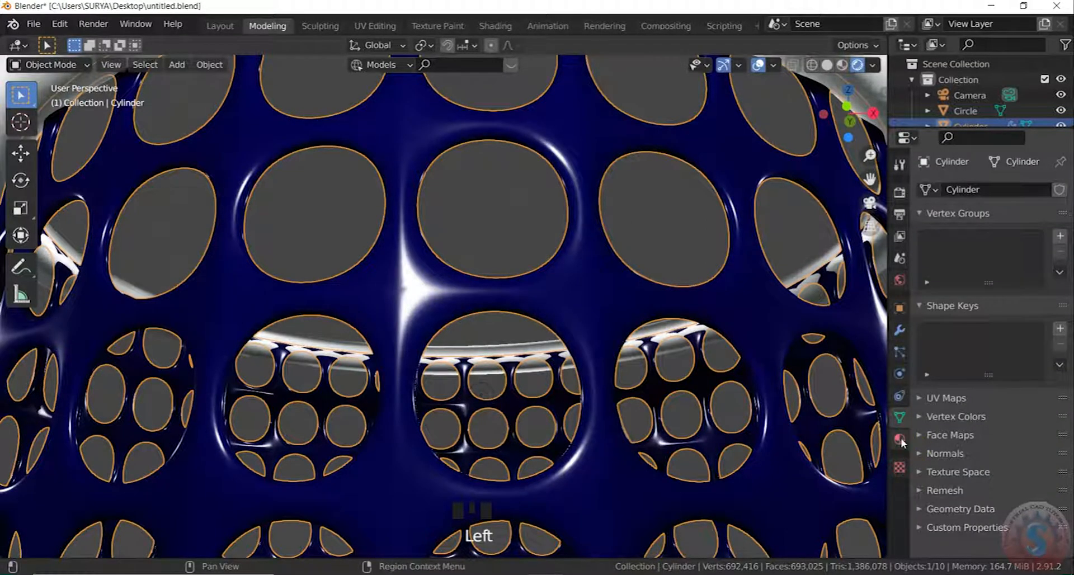
left_click(900, 441)
left_click(899, 417)
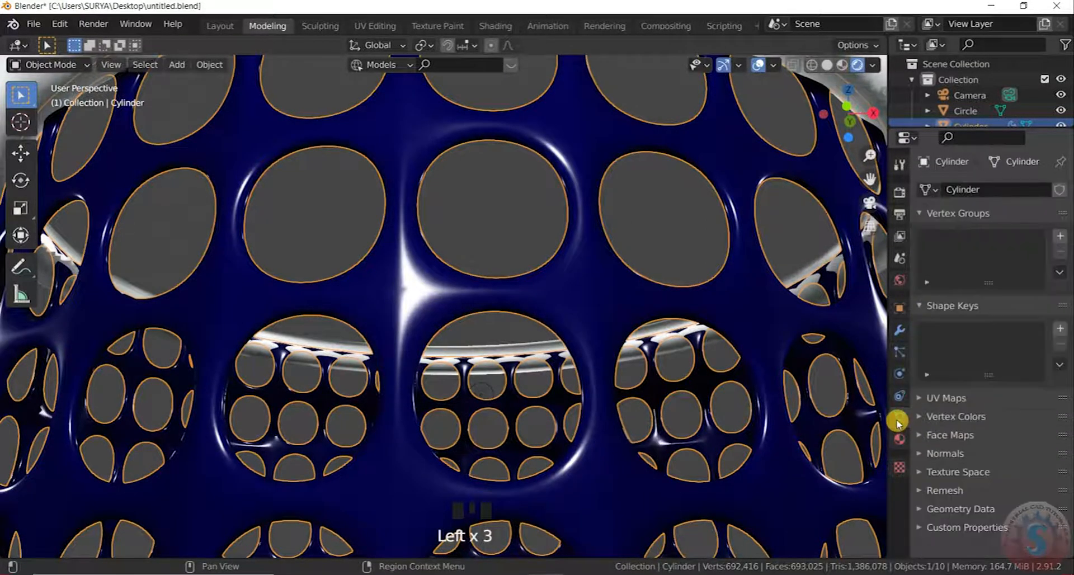
left_click(923, 454)
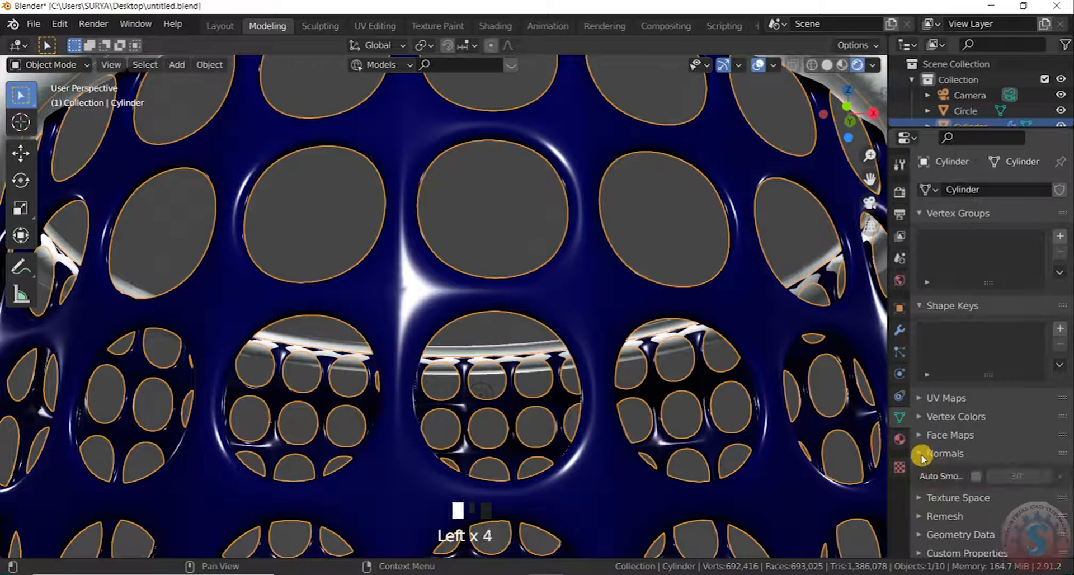
left_click(976, 476)
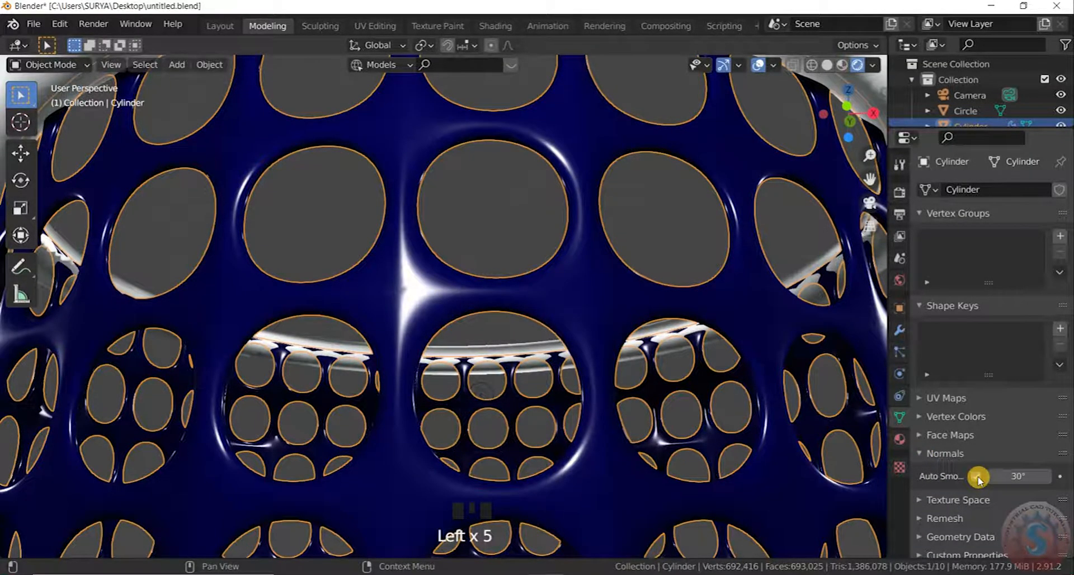
scroll(485, 305, "down", 9)
scroll(489, 308, "up", 4)
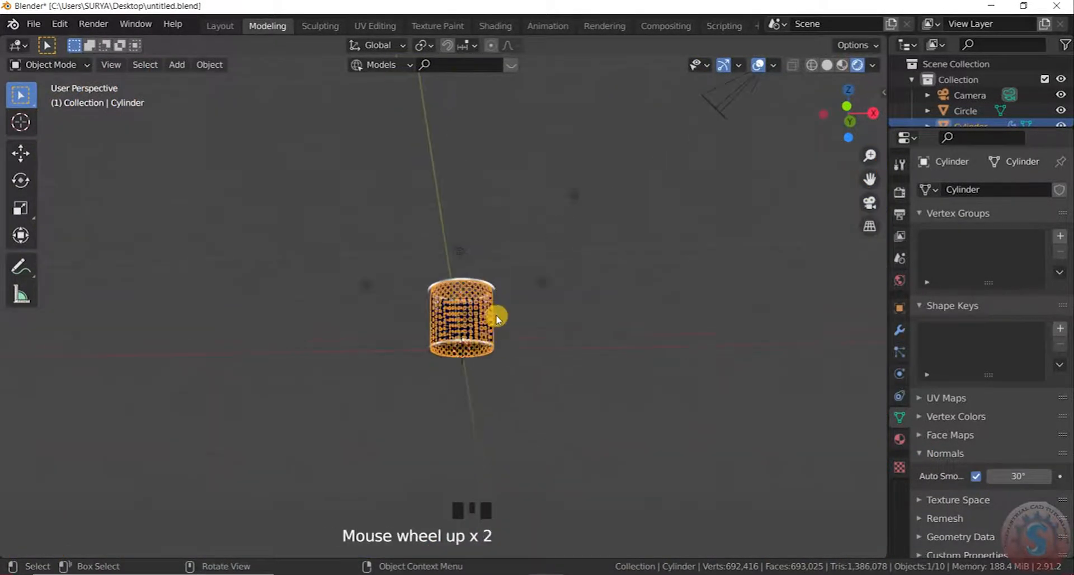
left_click(498, 166)
Assign the Metallic Paint Clean material to the upper rim torus in place of Galvanized Steel
middle_click_drag(500, 284, 441, 333)
scroll(451, 317, "up", 3)
scroll(451, 316, "up", 1)
scroll(454, 311, "down", 1)
left_click(495, 201)
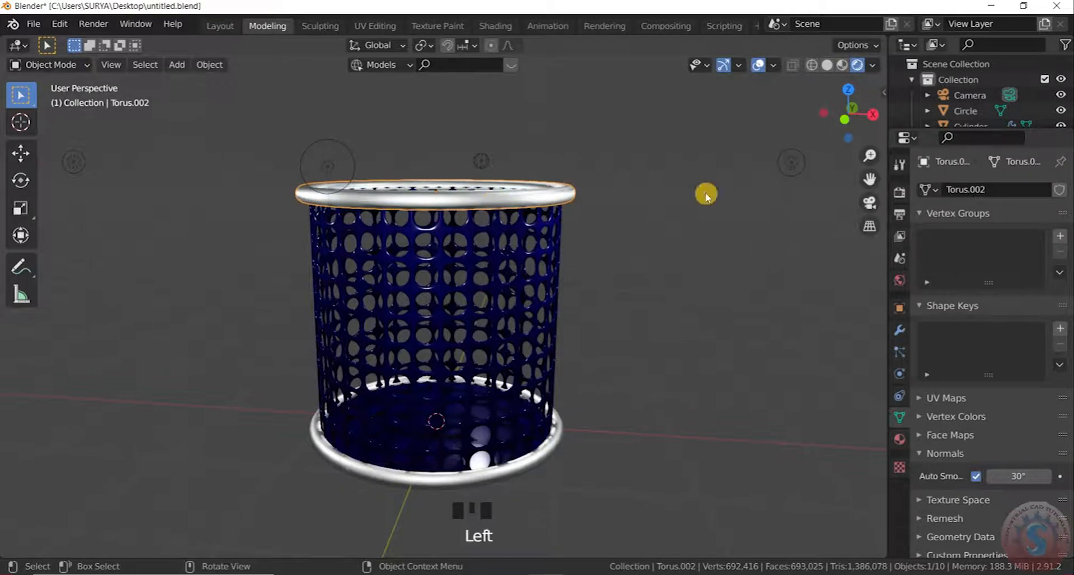
left_click(900, 441)
left_click(925, 254)
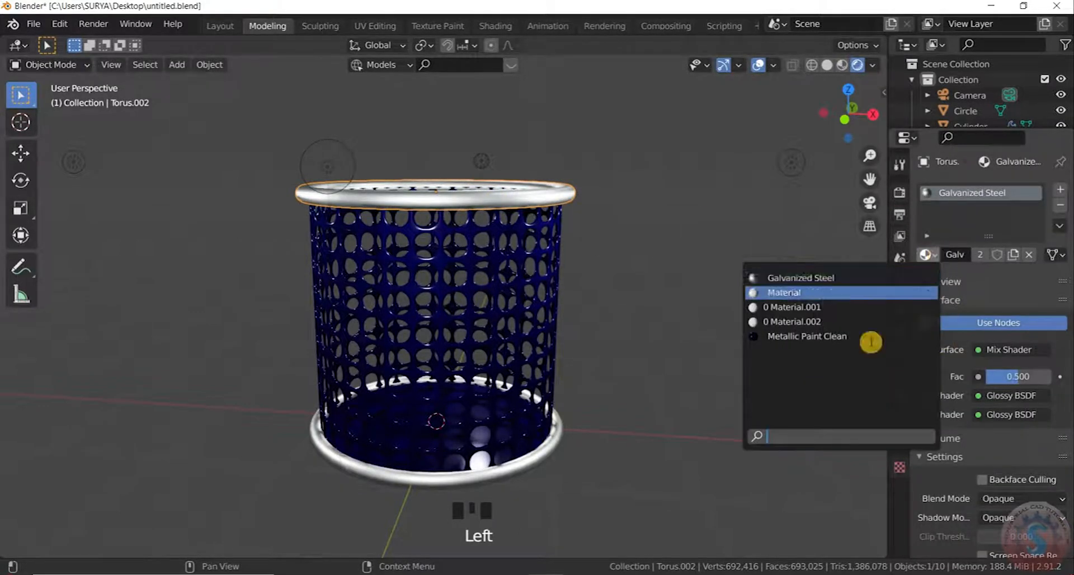
left_click(866, 338)
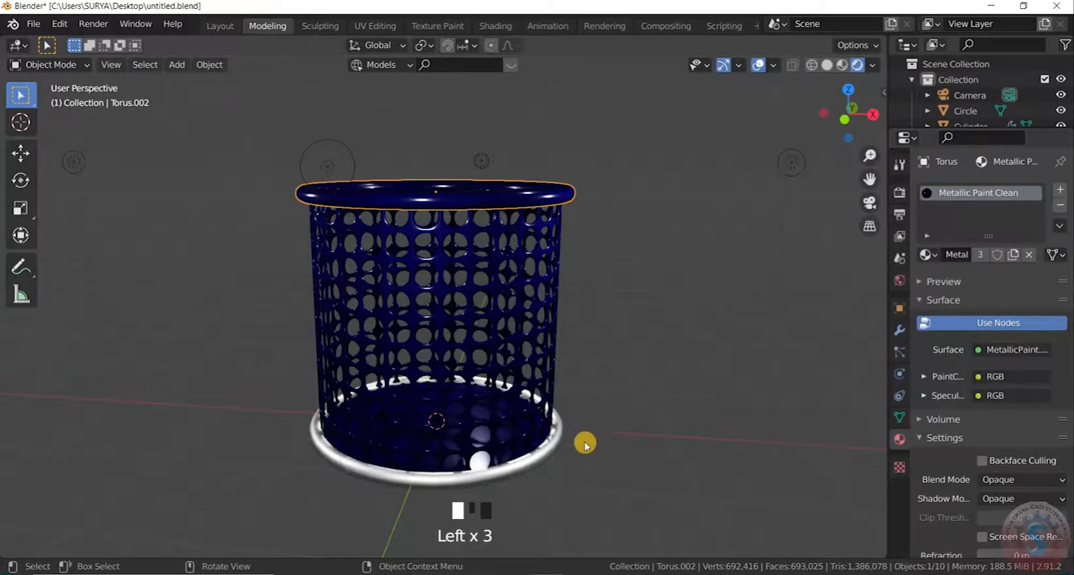
Assign the Metallic Paint Clean material to the lower rim torus as well
left_click(547, 454)
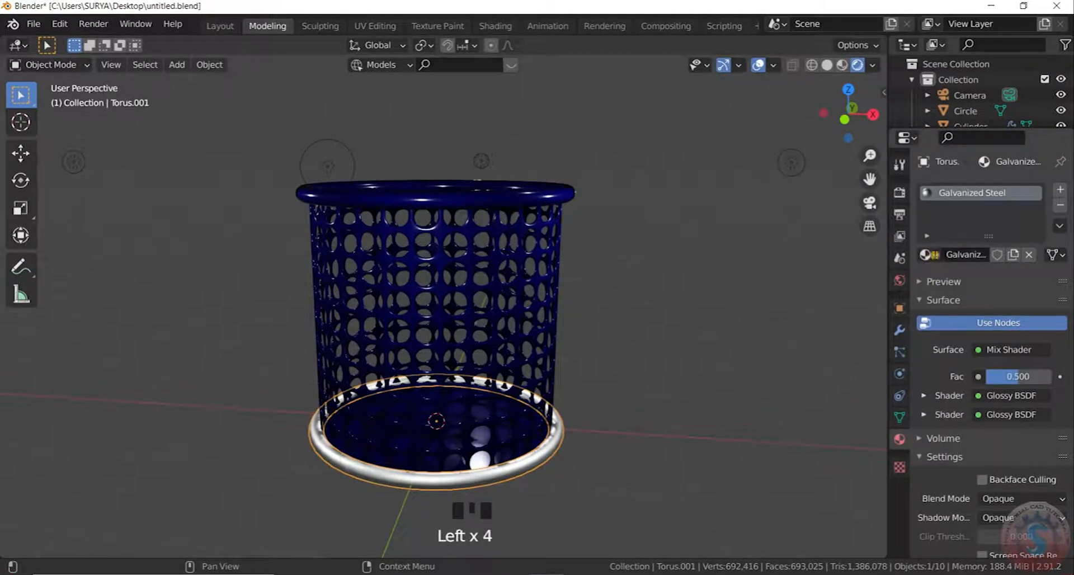
left_click(926, 255)
left_click(845, 336)
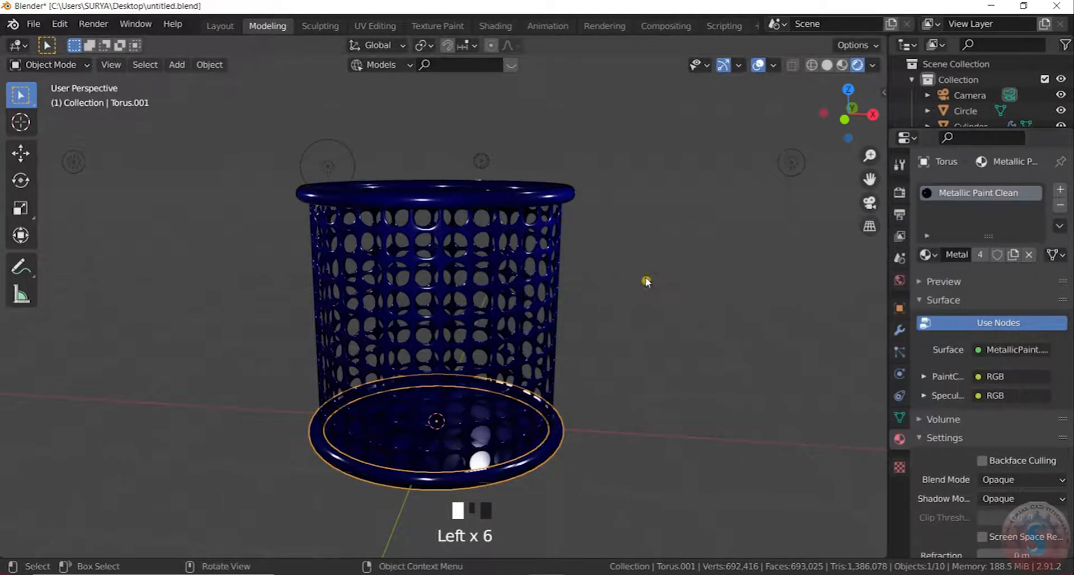
Deselect the rim and inspect the fully painted basket from a distance, up close and from below
scroll(576, 232, "down", 3)
scroll(609, 331, "up", 3)
scroll(455, 249, "down", 3)
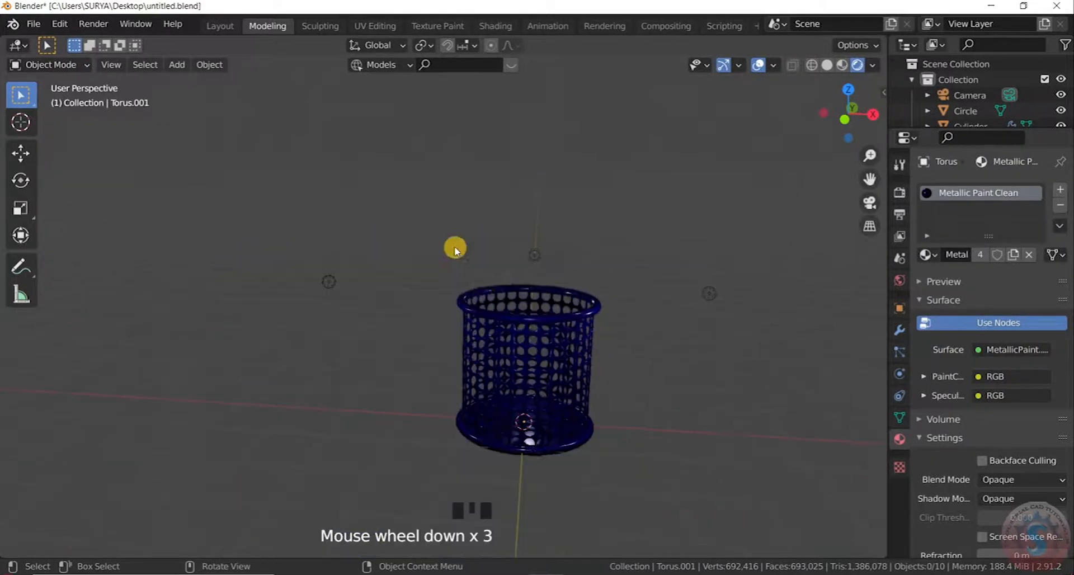
scroll(612, 405, "up", 3)
scroll(559, 335, "down", 1)
middle_click_drag(535, 364, 592, 314)
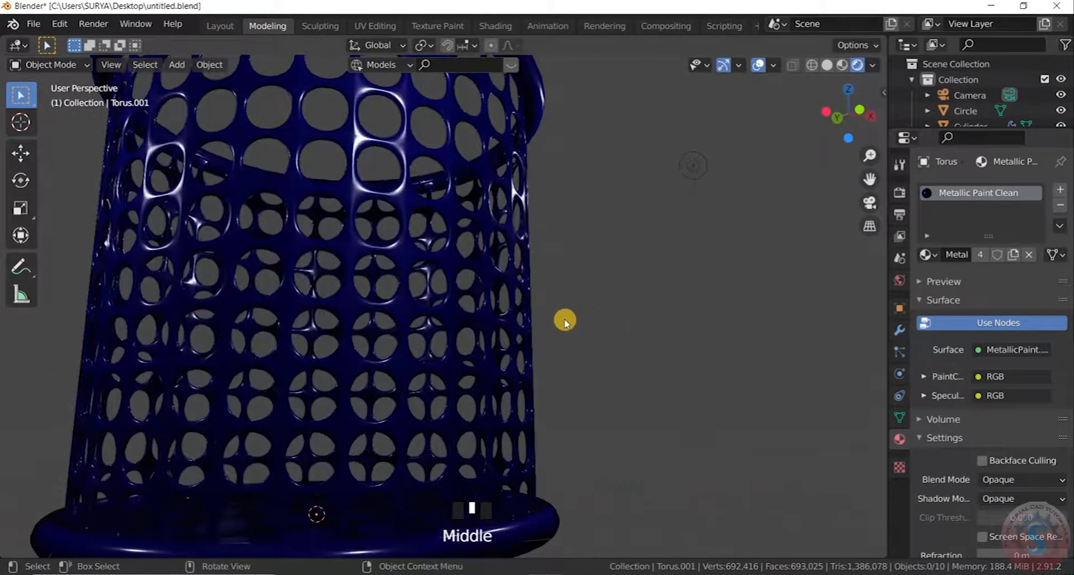
Select the light behind the basket and move it about 3.4 m in negative Y to sit over the basket
scroll(610, 305, "down", 5)
scroll(512, 246, "up", 2)
middle_click(468, 393)
scroll(470, 192, "up", 2)
middle_click_drag(477, 216, 475, 257)
scroll(436, 354, "up", 1)
left_click_drag(438, 193, 468, 235)
scroll(477, 238, "up", 1)
scroll(478, 238, "down", 2)
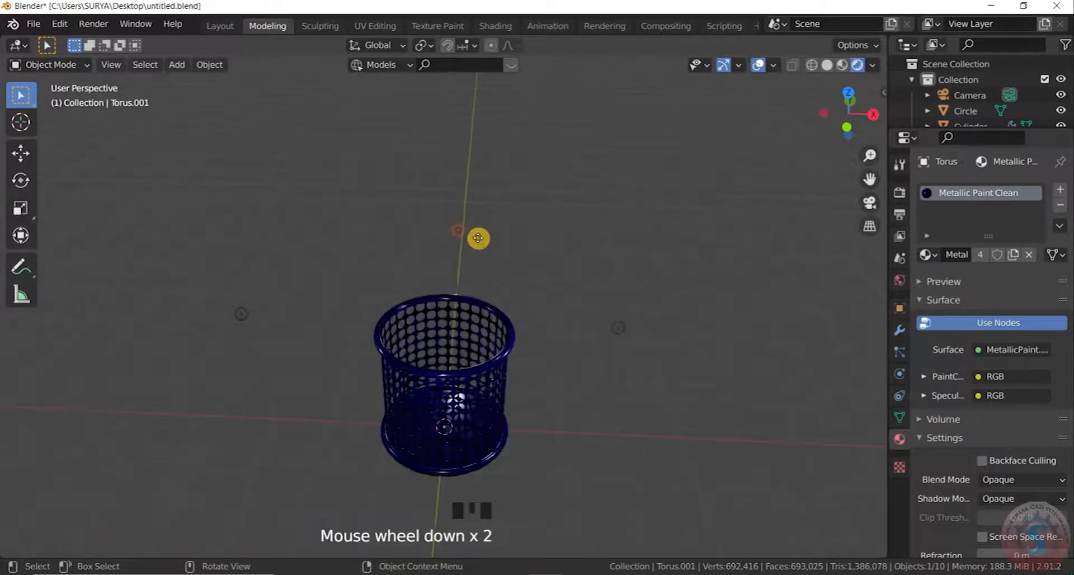
key("g")
key("z")
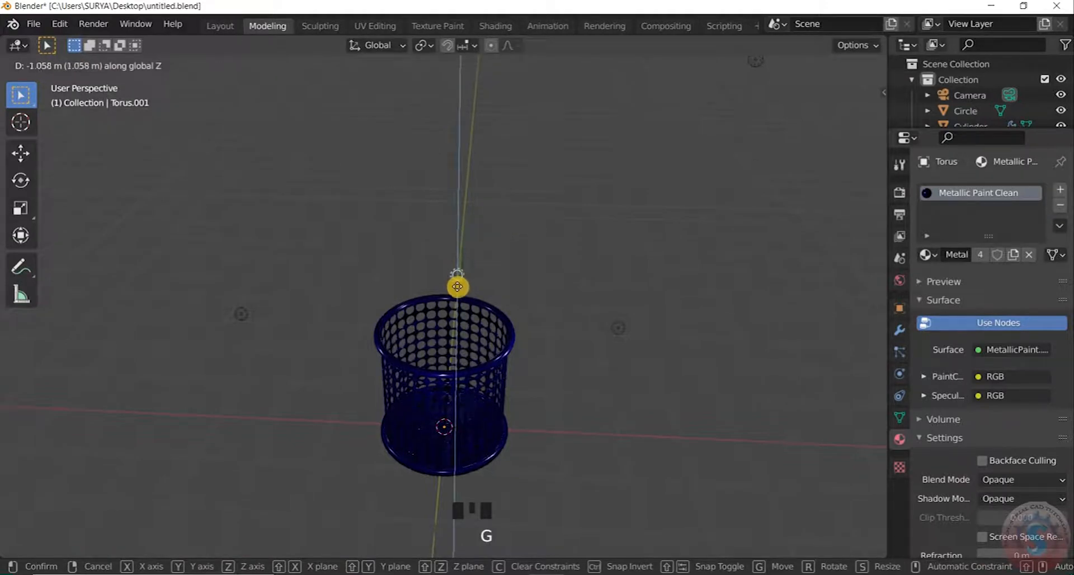
key("x")
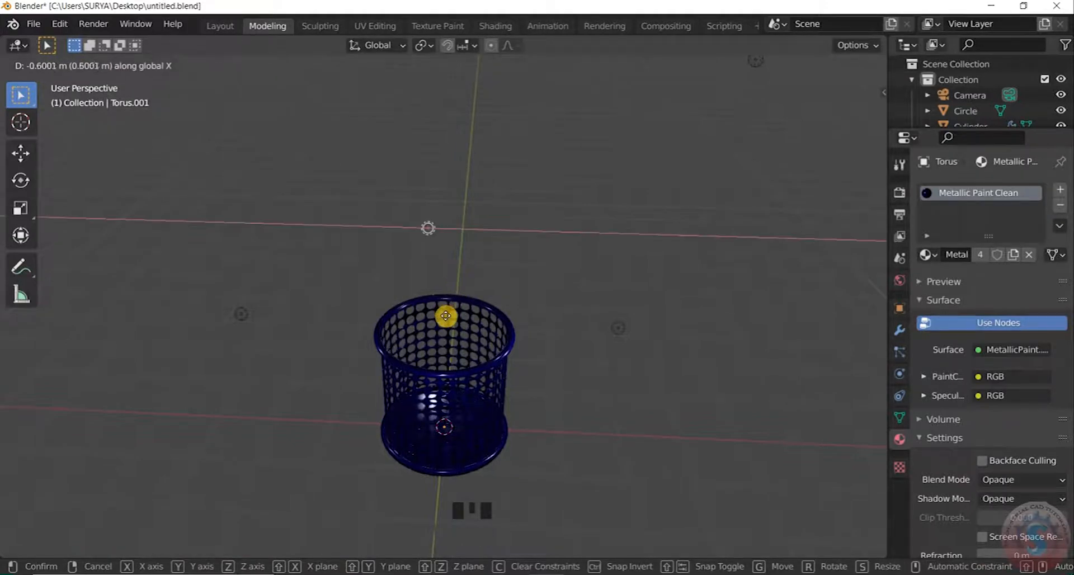
key("y")
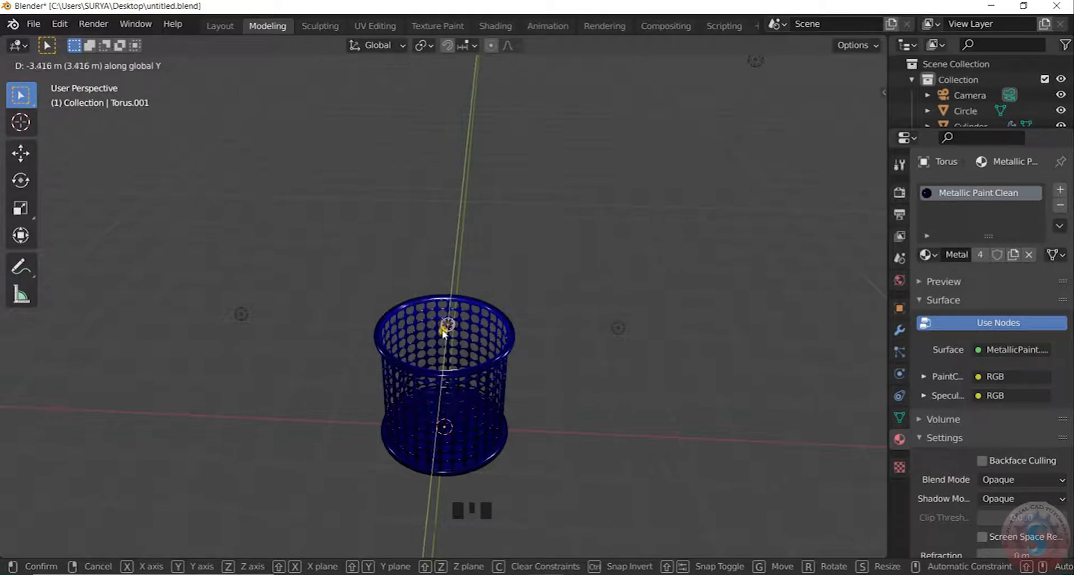
left_click(445, 331)
Lower the same light along the Z axis into the inside of the basket
scroll(458, 348, "up", 2)
key("g")
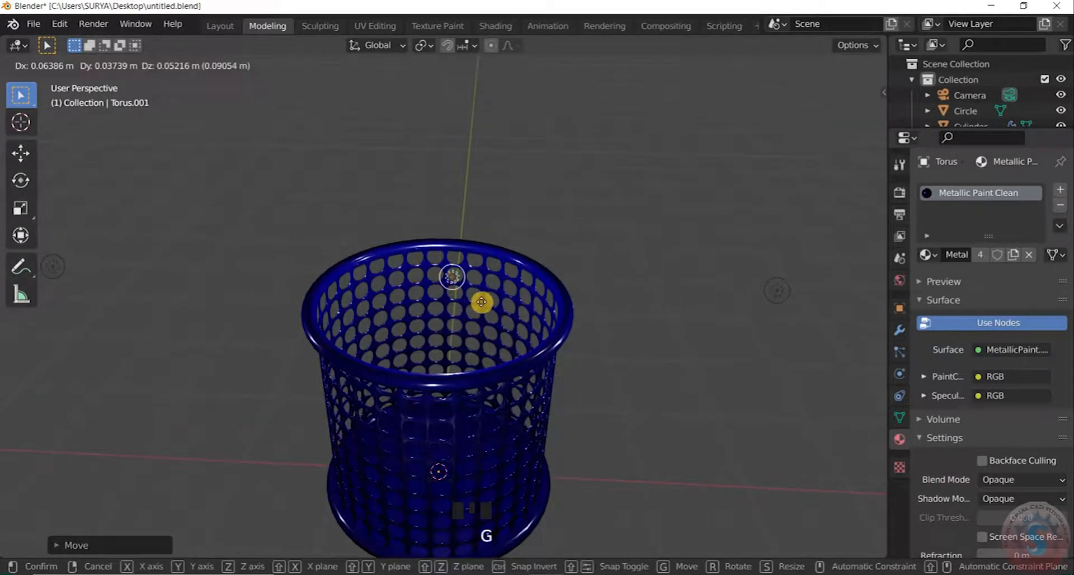
key("z")
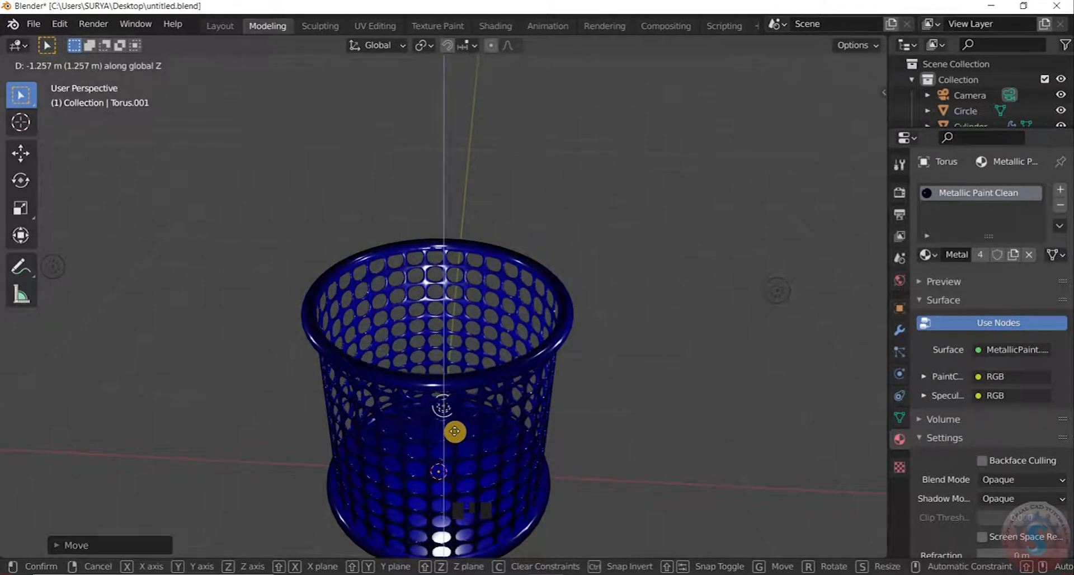
left_click(490, 336)
Examine how the repositioned light falls on the basket's rim, holes and base from above and from the side
scroll(542, 226, "down", 3)
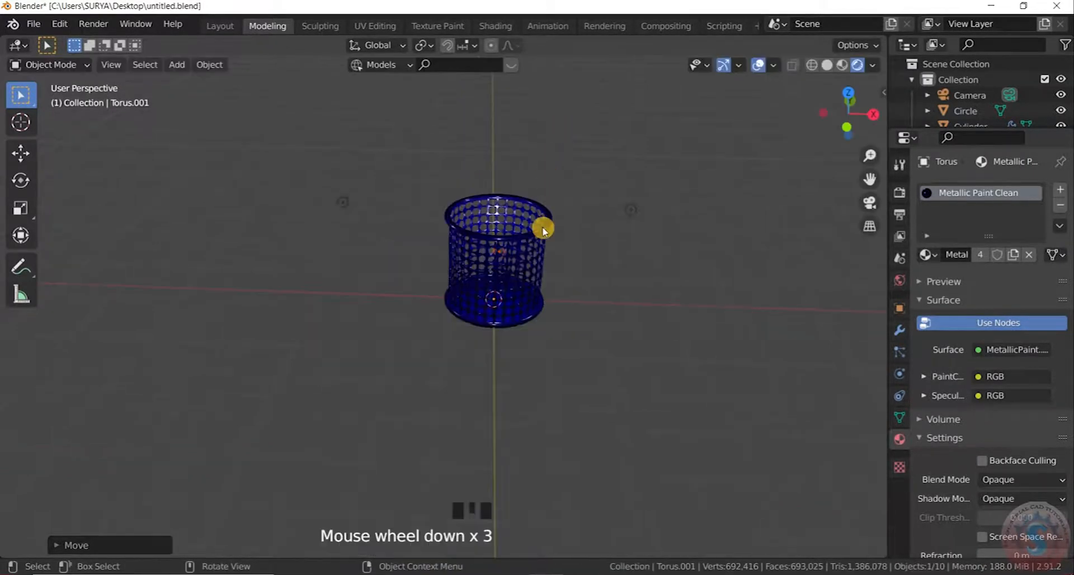
scroll(556, 254, "up", 5)
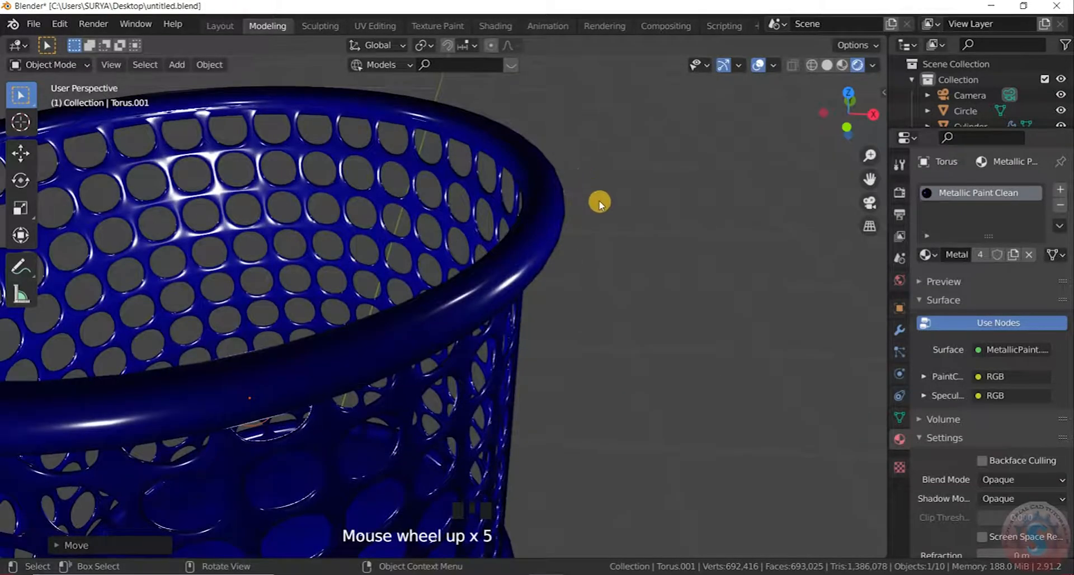
scroll(592, 170, "down", 4)
scroll(596, 179, "up", 2)
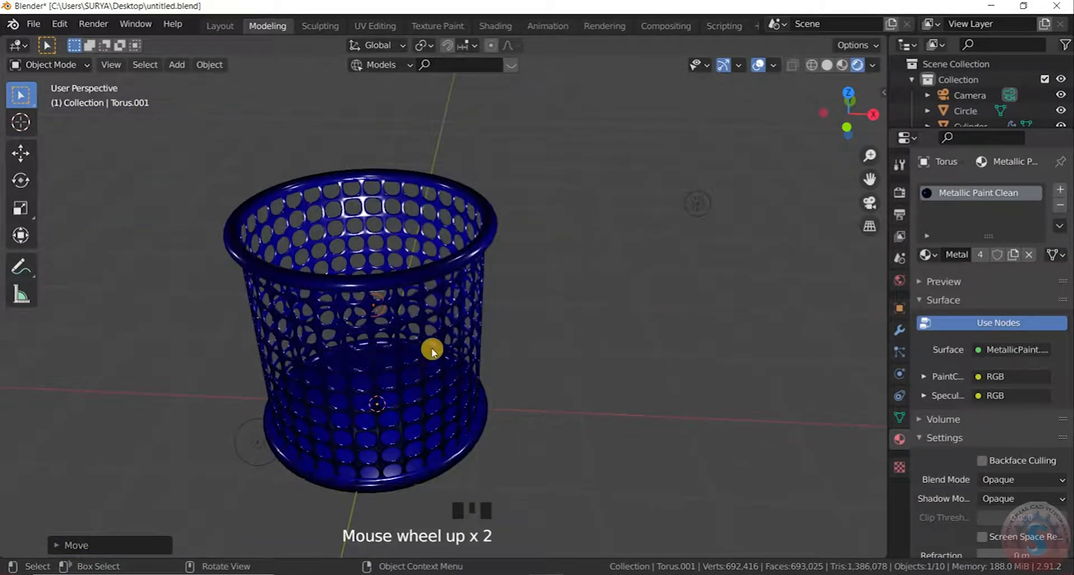
scroll(424, 158, "down", 4)
scroll(437, 313, "up", 2)
scroll(472, 216, "up", 5)
middle_click_drag(472, 216, 455, 264)
scroll(566, 263, "down", 4)
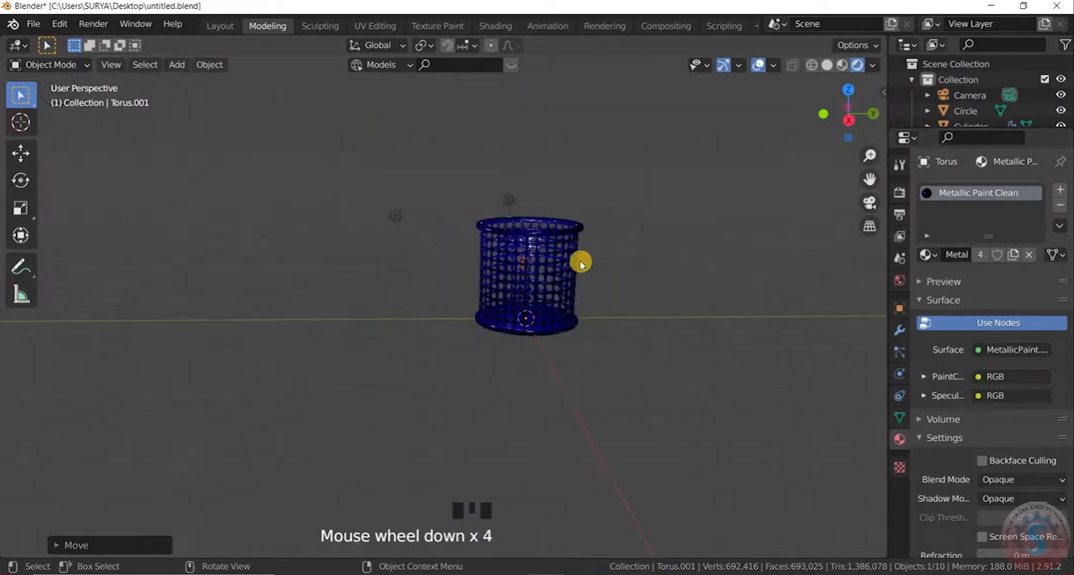
scroll(641, 283, "up", 3)
Enable Ambient Occlusion, Bloom and Screen Space Reflections in the Eevee render settings
left_click(899, 191)
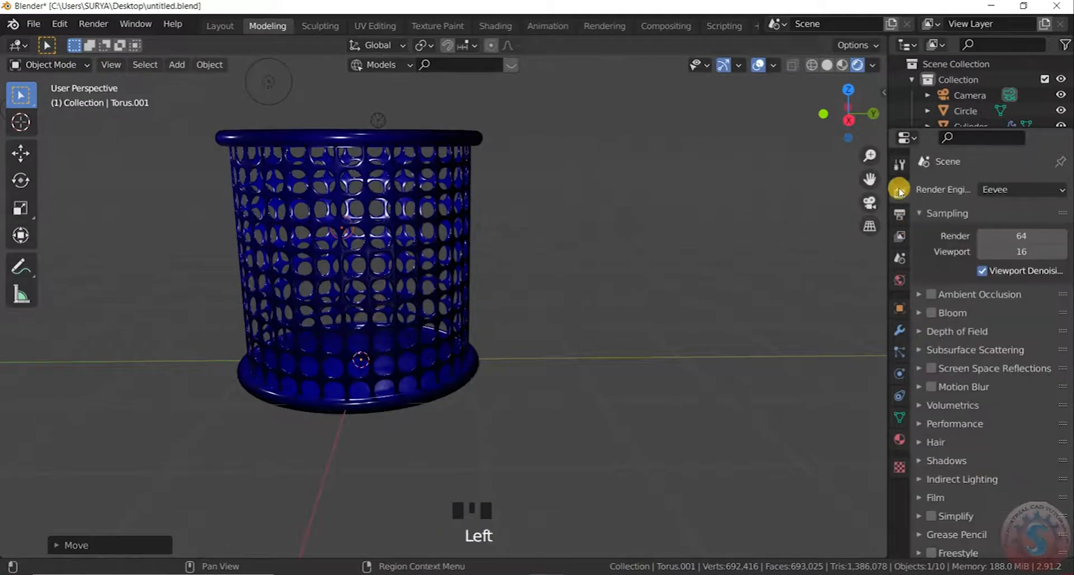
left_click(931, 292)
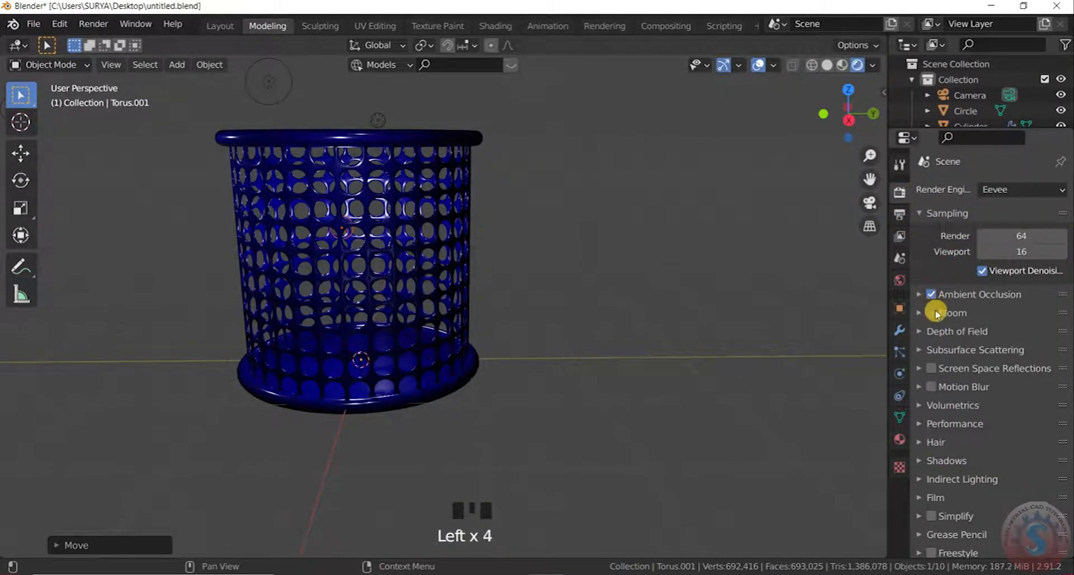
left_click(932, 313)
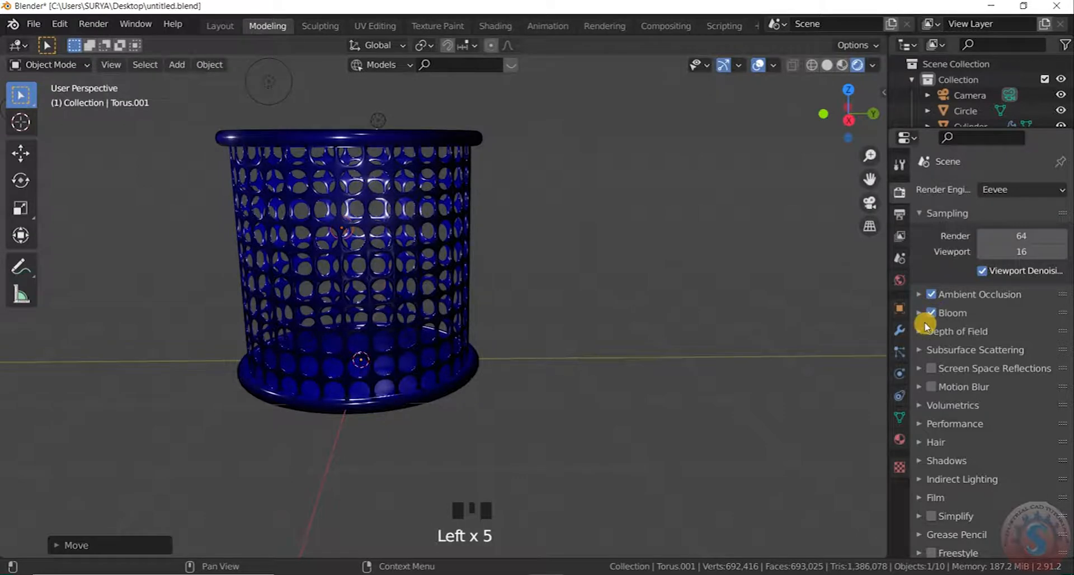
left_click(932, 369)
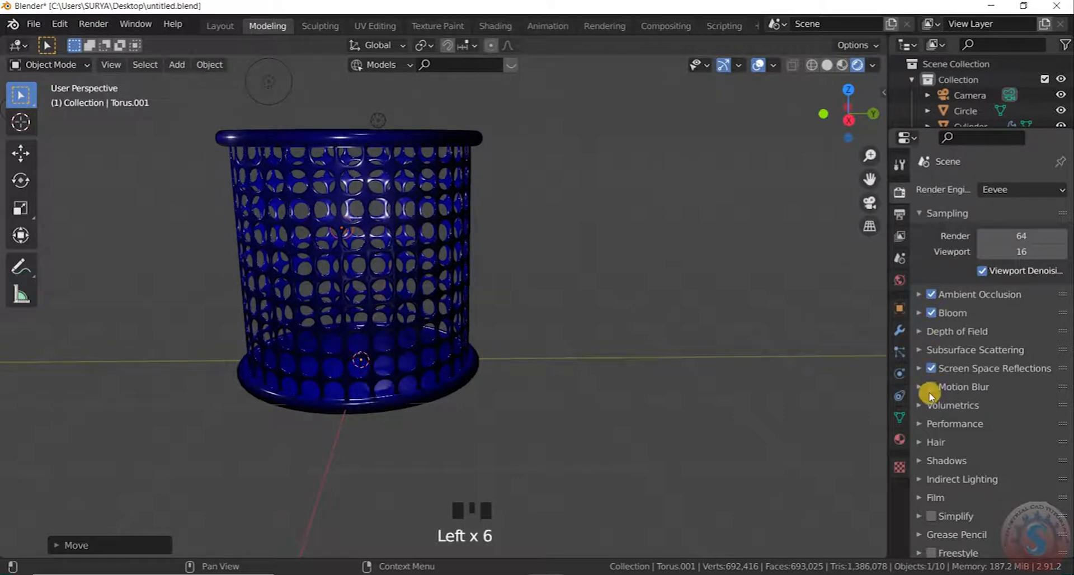
Expand the Hair and Shadows render settings and enable High Bitdepth shadows
left_click(921, 443)
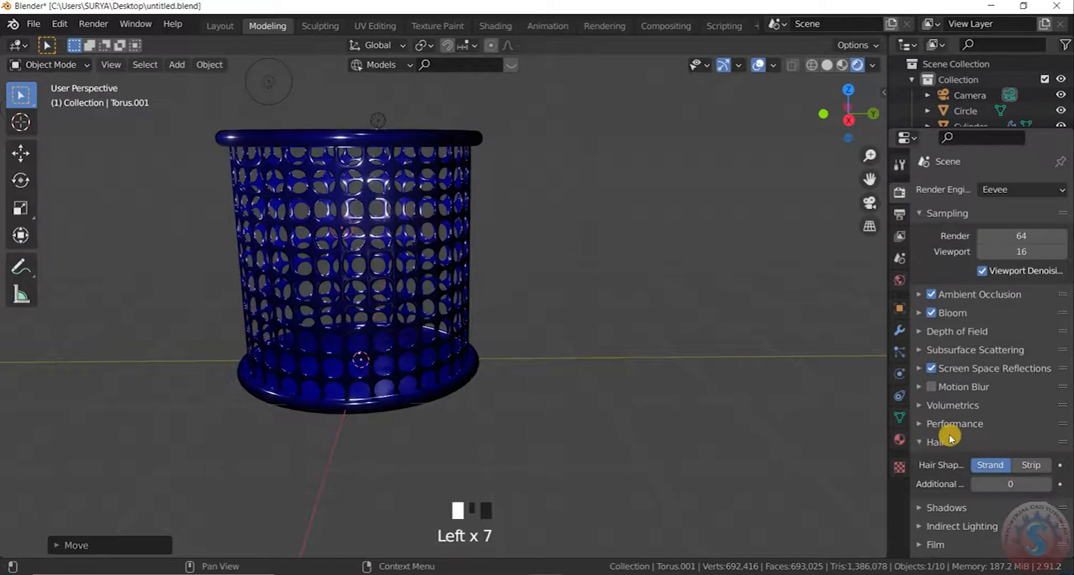
scroll(928, 439, "down", 3)
left_click(932, 439)
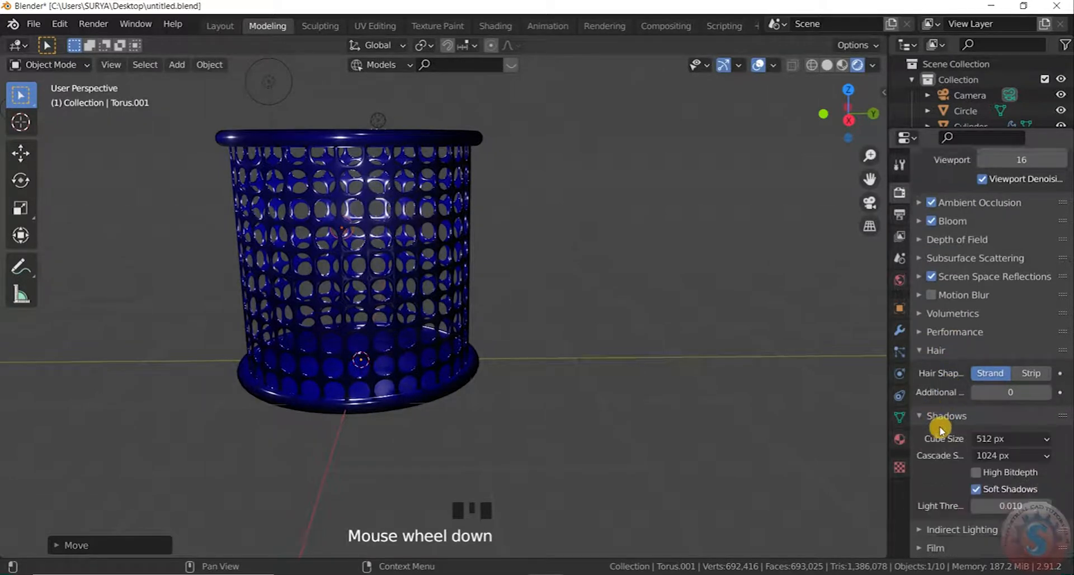
scroll(951, 436, "down", 3)
left_click(979, 429)
scroll(917, 413, "down", 2)
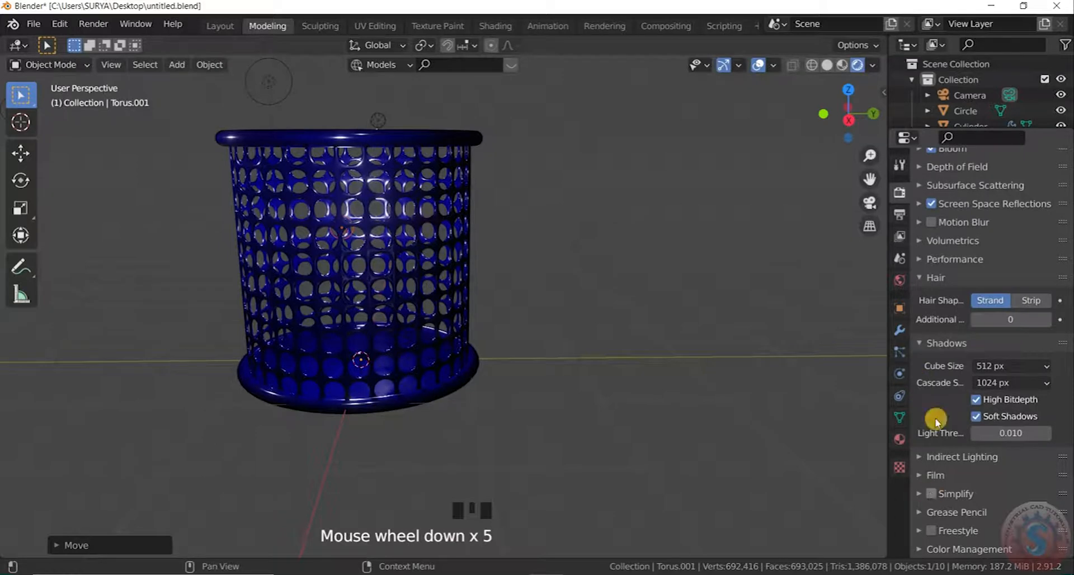
Enable Simplify in the render settings and try the Freestyle option
left_click(930, 493)
scroll(937, 410, "down", 5)
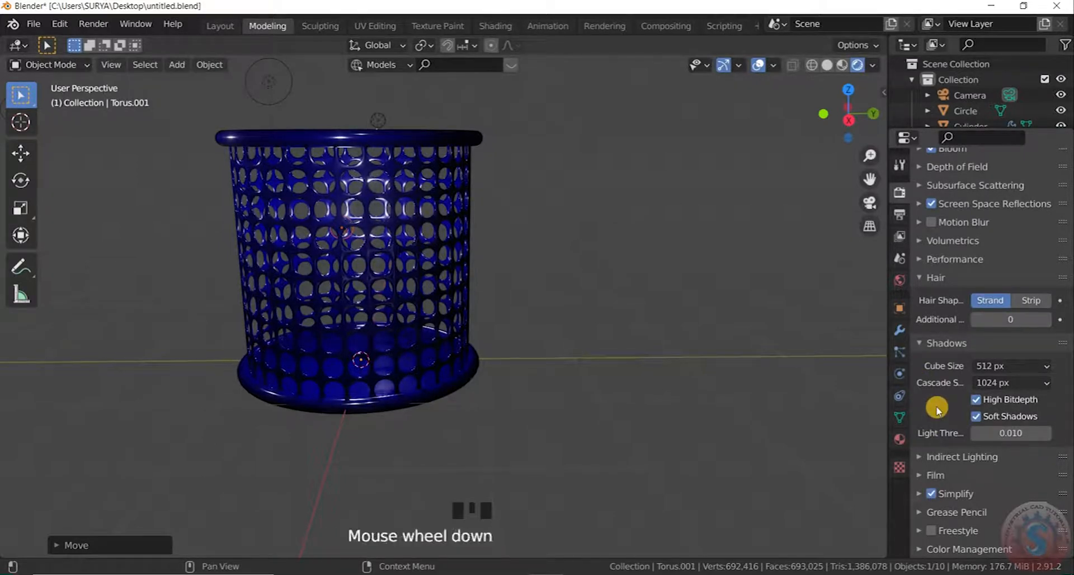
scroll(936, 536, "down", 3)
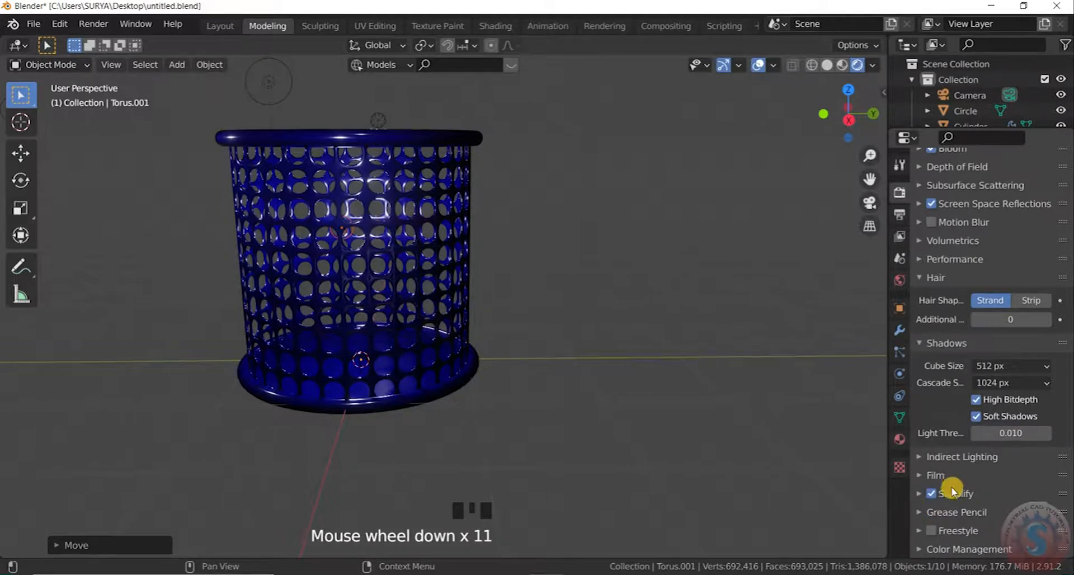
left_click(932, 531)
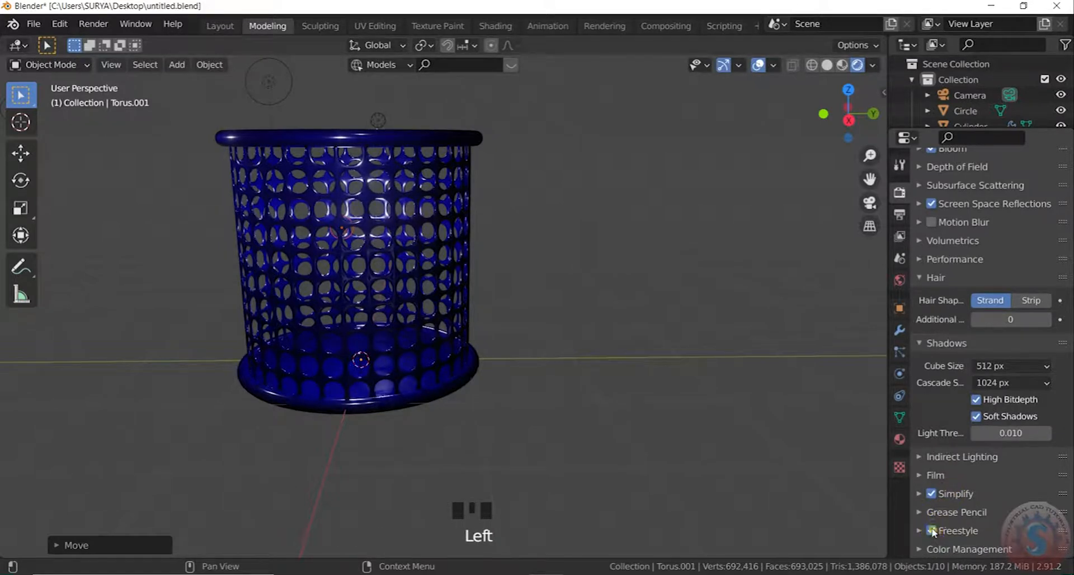
Set the Color Management look to High Contrast, leaving the view transform on Filmic
scroll(945, 525, "down", 3)
left_click(920, 550)
scroll(955, 481, "down", 3)
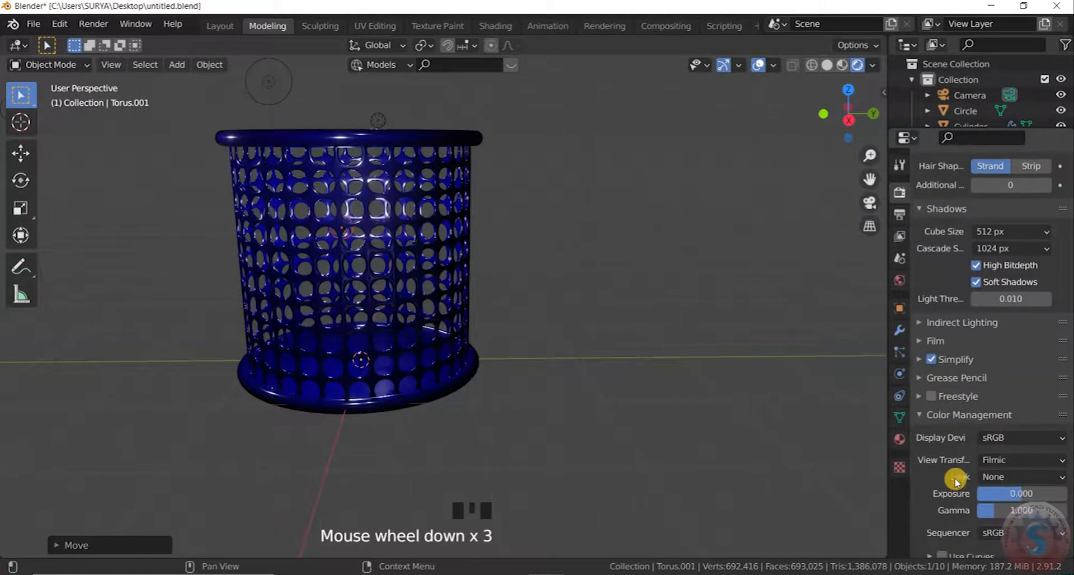
left_click(1002, 461)
left_click(1001, 461)
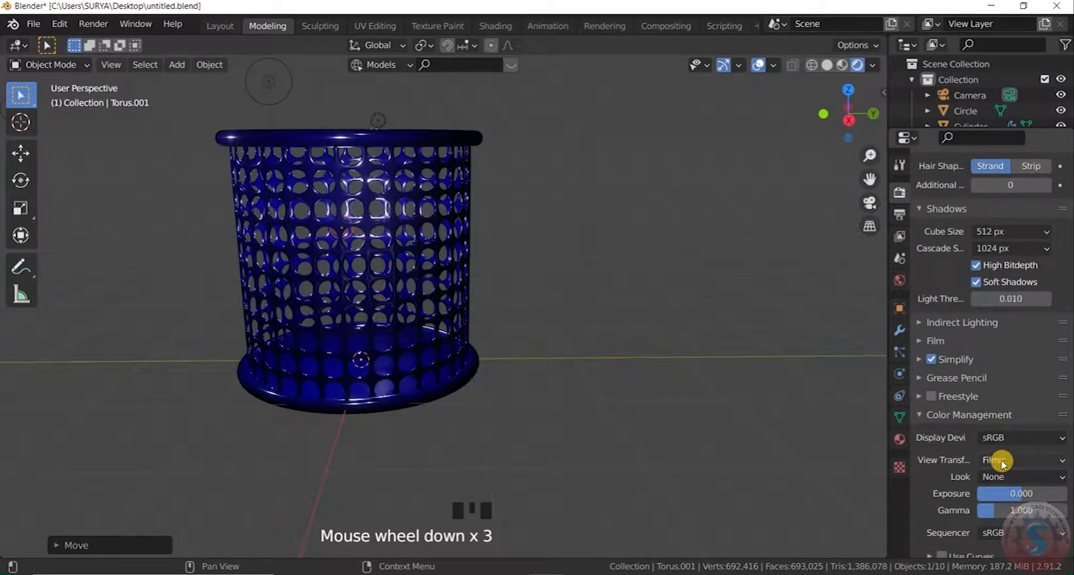
left_click(1001, 461)
left_click(1001, 461)
left_click(1002, 477)
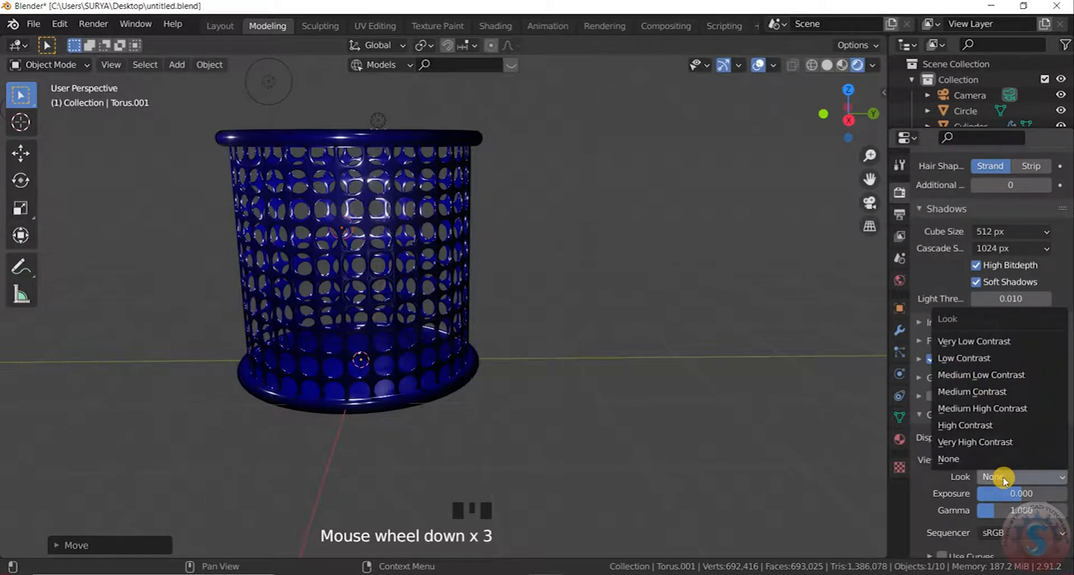
left_click(1002, 477)
left_click(1000, 480)
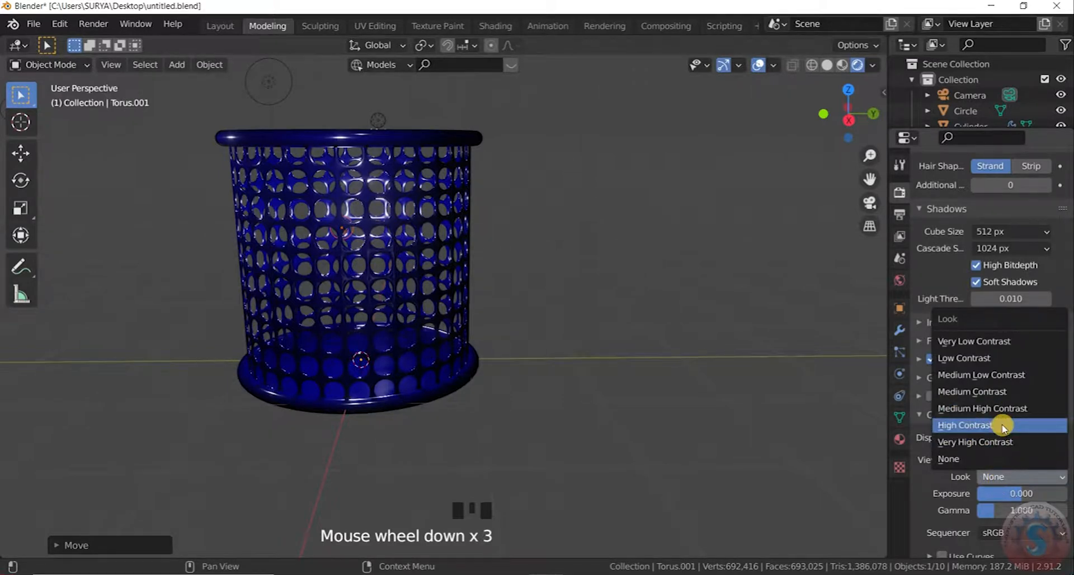
left_click(1003, 427)
left_click(1017, 477)
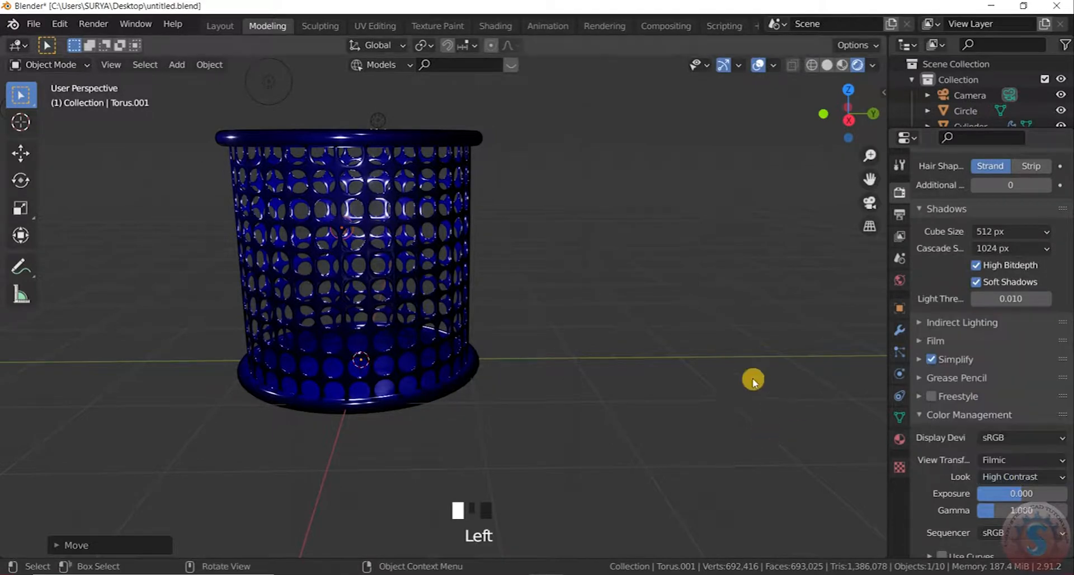
Examine the high-contrast shading of the basket from above, from the sides, up close and from a distance
scroll(619, 326, "down", 4)
scroll(657, 334, "up", 3)
scroll(615, 337, "up", 2)
middle_click(443, 440)
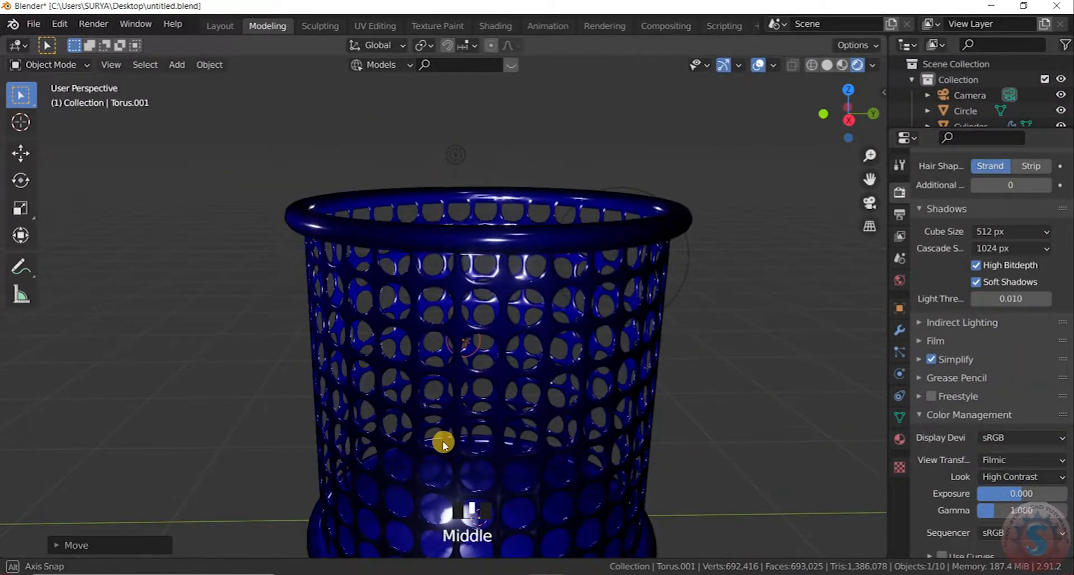
middle_click_drag(444, 441, 468, 360)
scroll(509, 362, "down", 3)
scroll(515, 349, "up", 2)
scroll(517, 355, "down", 2)
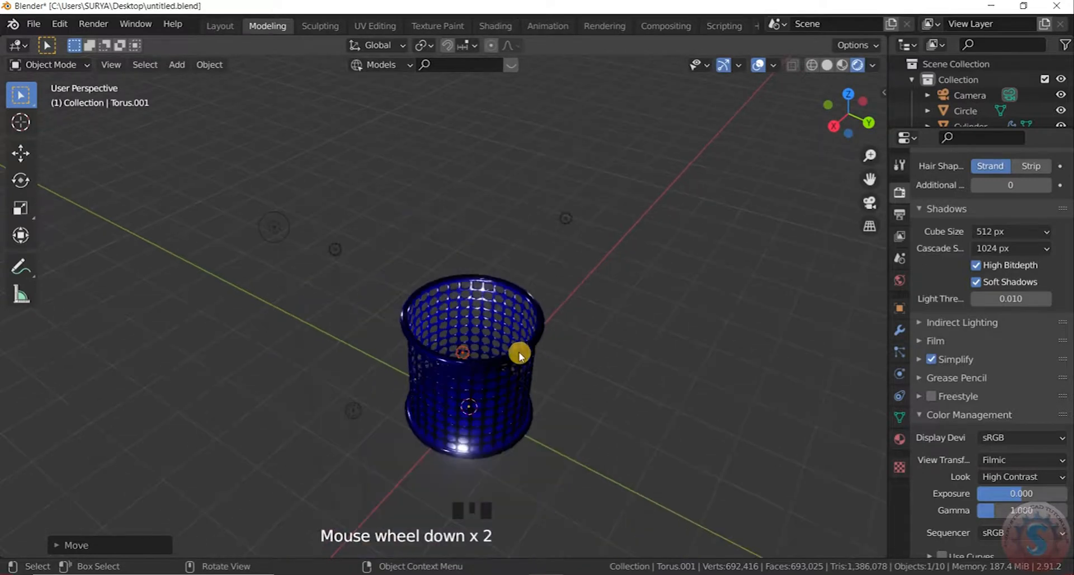
scroll(512, 414, "up", 3)
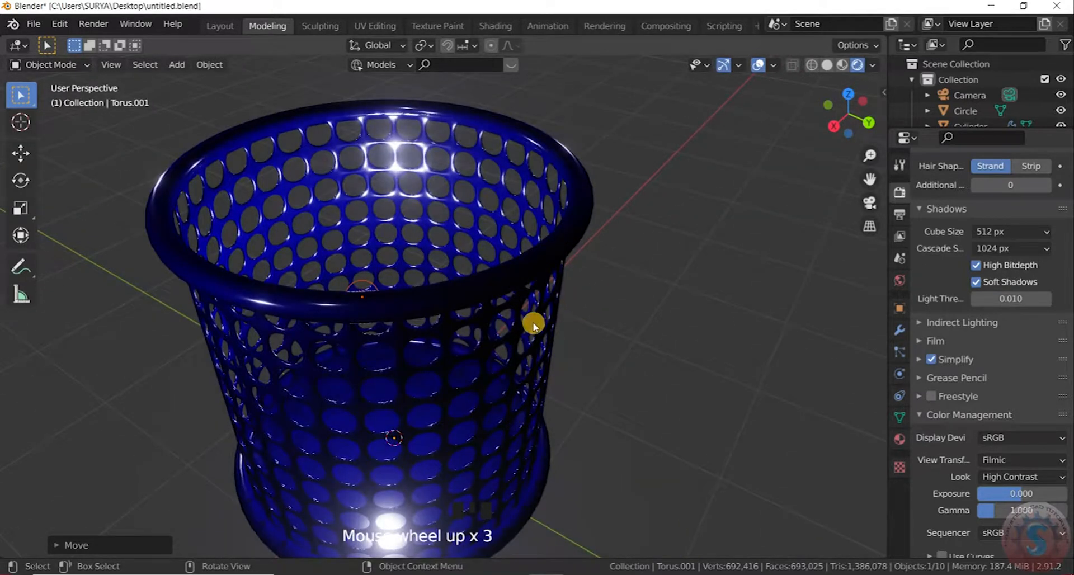
scroll(479, 403, "down", 3)
scroll(482, 357, "up", 3)
scroll(547, 300, "down", 3)
scroll(559, 238, "up", 3)
middle_click_drag(560, 238, 317, 187)
middle_click_drag(493, 390, 691, 398)
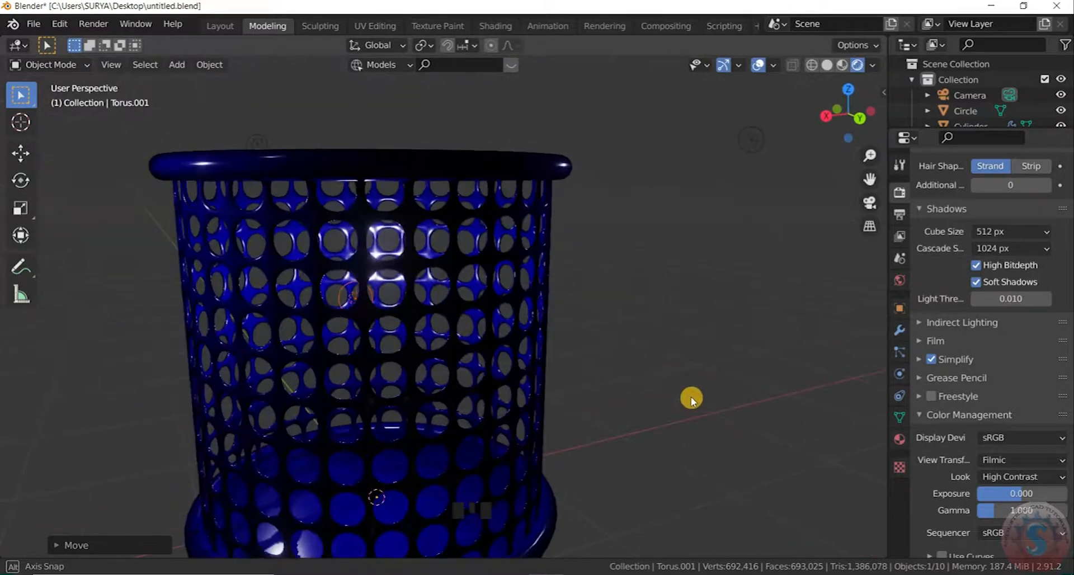
middle_click_drag(532, 401, 565, 356)
scroll(626, 321, "down", 8)
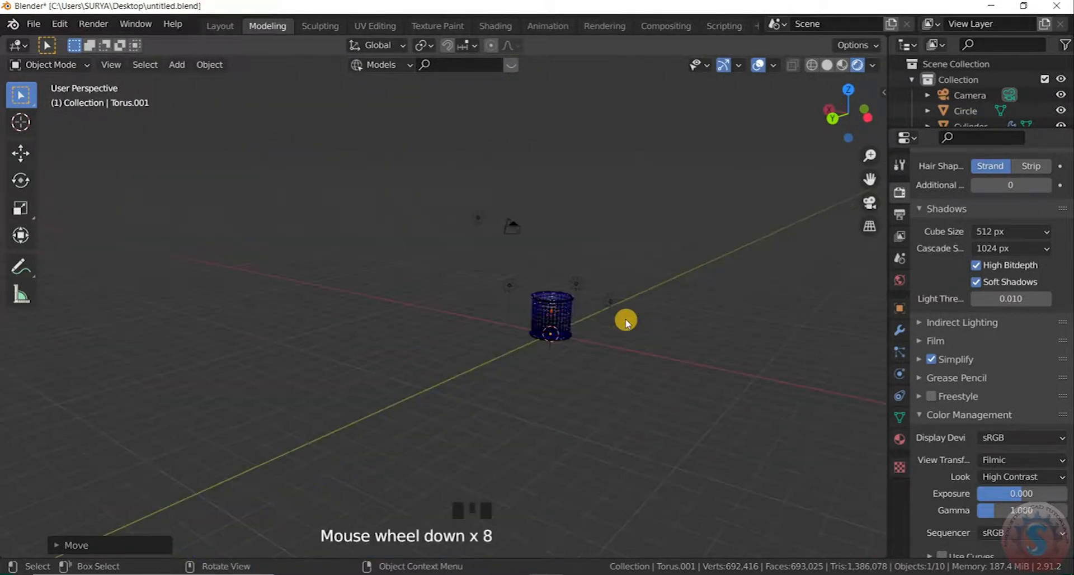
scroll(626, 321, "up", 4)
scroll(313, 285, "up", 4)
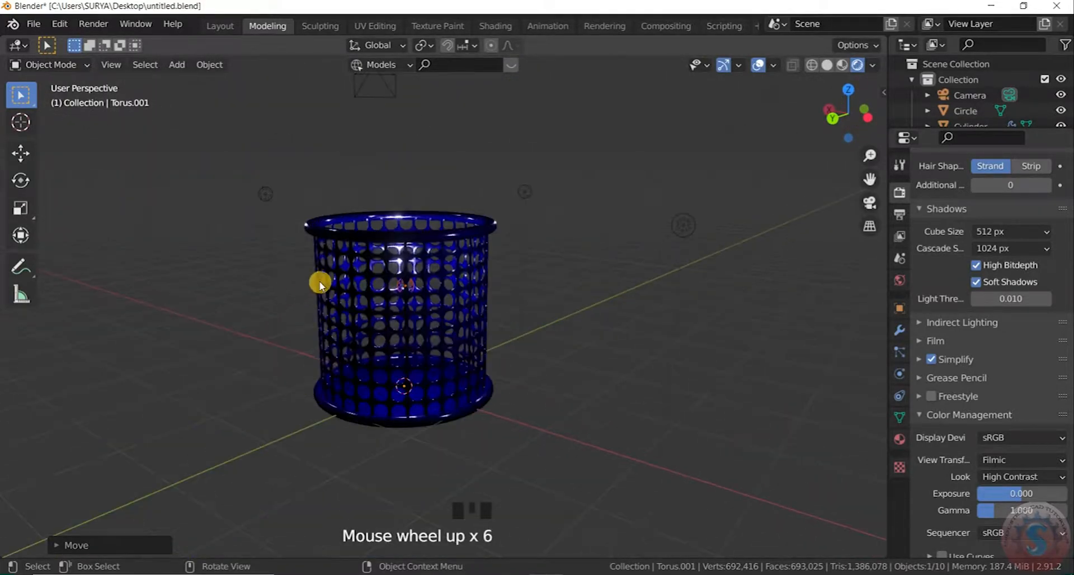
scroll(314, 283, "down", 1)
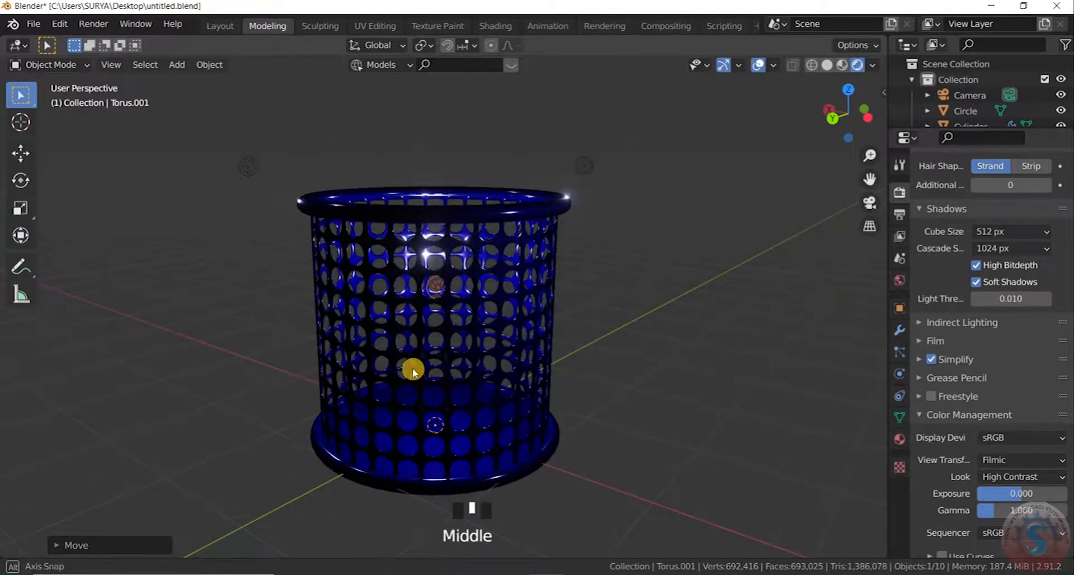
middle_click_drag(413, 371, 412, 371)
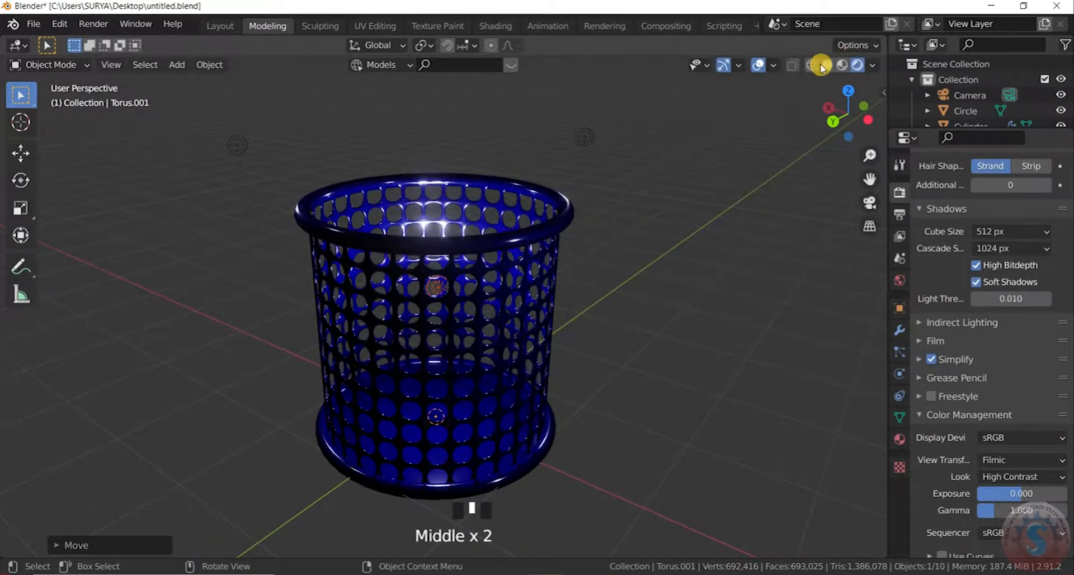
Hide the viewport overlays and gizmos and show the rendered viewport in full screen
left_click(757, 64)
left_click(724, 66)
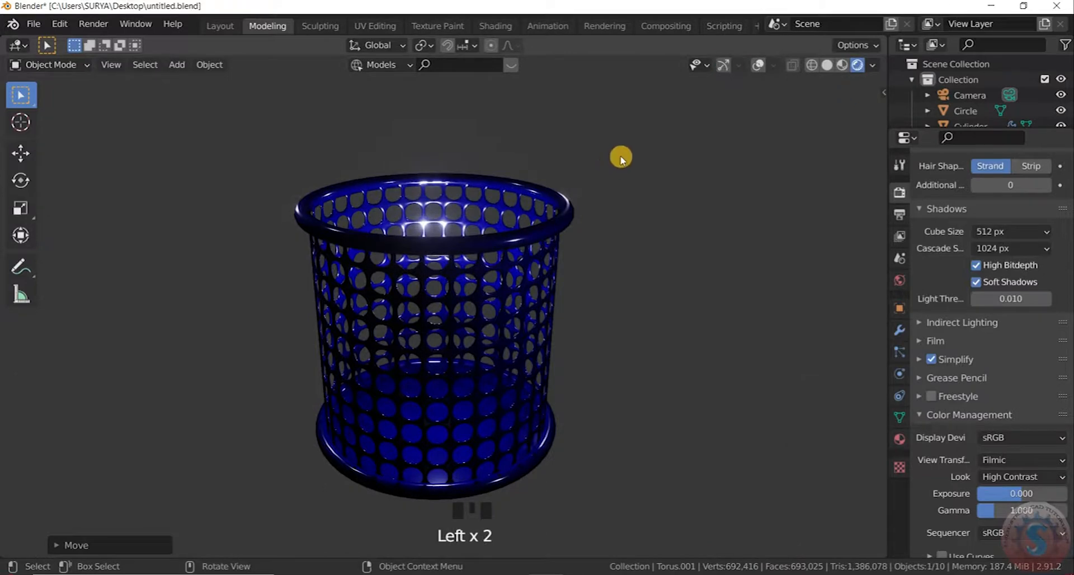
key("ctrl+alt+space")
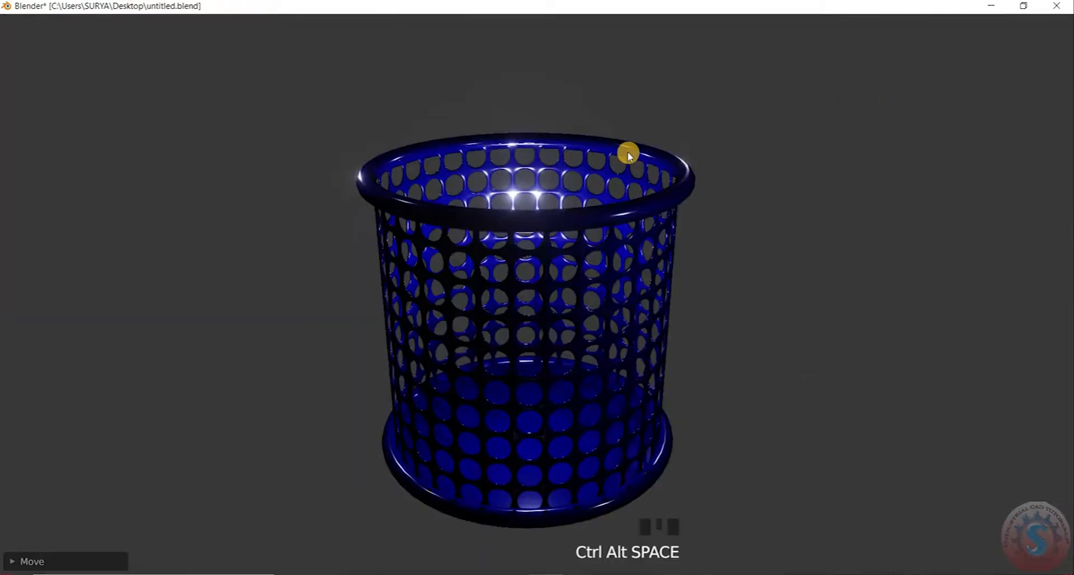
Inspect the finished basket in the full-screen rendered view at different distances and angles
scroll(584, 224, "down", 2)
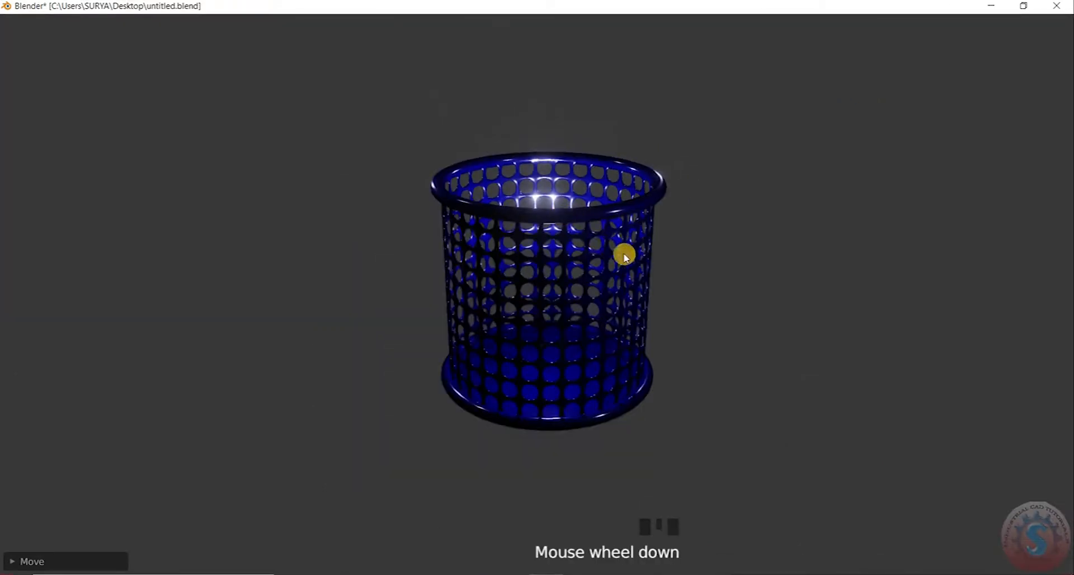
scroll(660, 269, "up", 2)
scroll(593, 286, "up", 1)
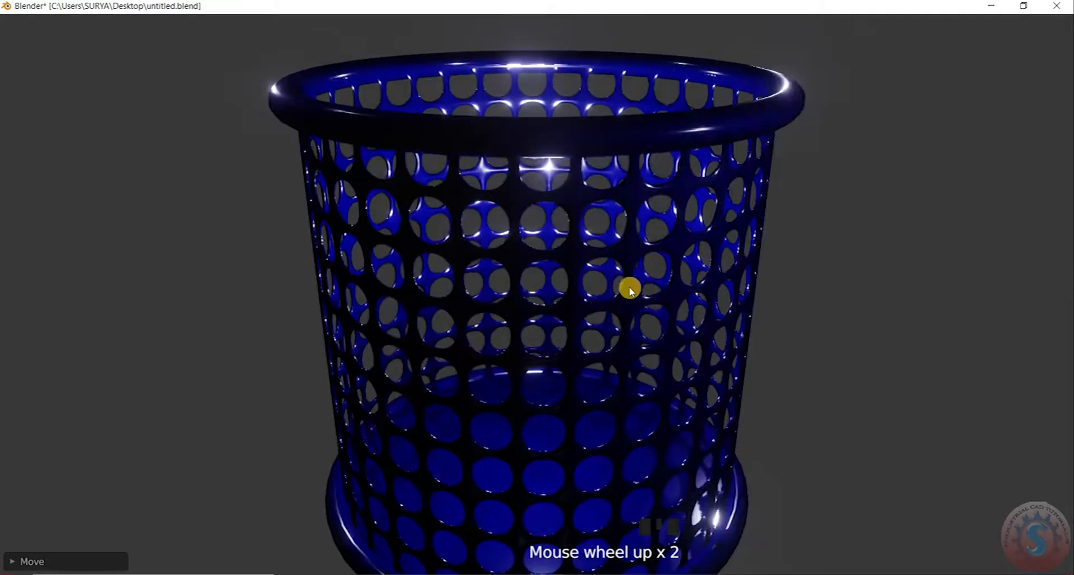
scroll(584, 256, "down", 3)
scroll(602, 250, "up", 1)
middle_click_drag(572, 280, 369, 355)
middle_click_drag(656, 288, 705, 245)
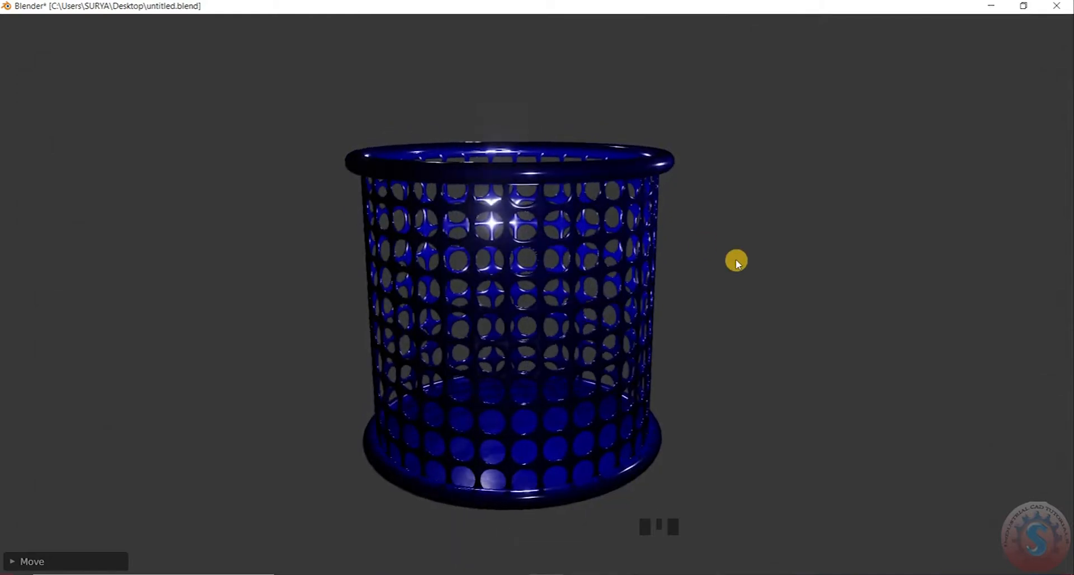